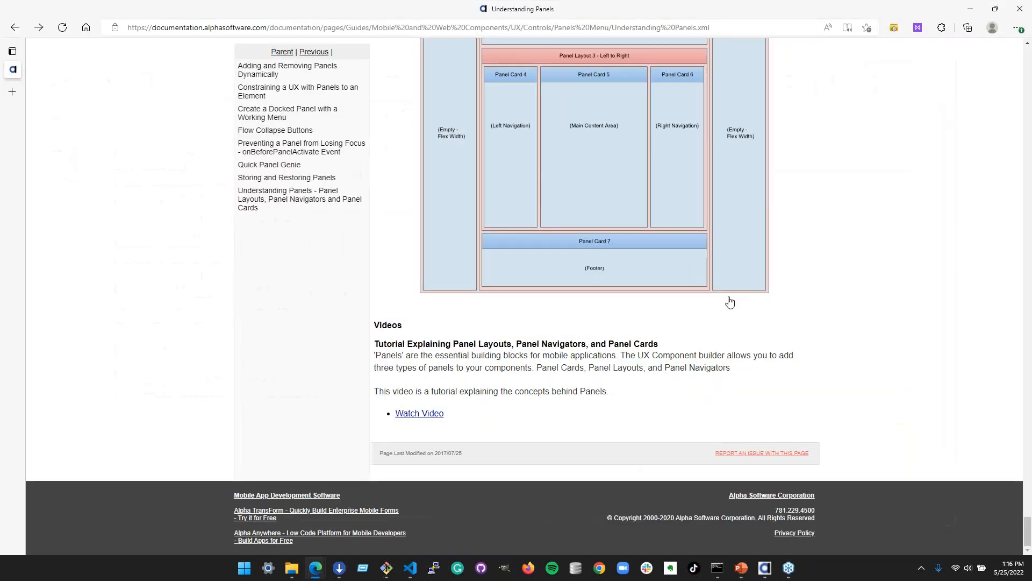
Review the Understanding Panels documentation from its beginning through the TabButton Behavior section
left_click_drag(1027, 532, 1000, 109)
key("Home")
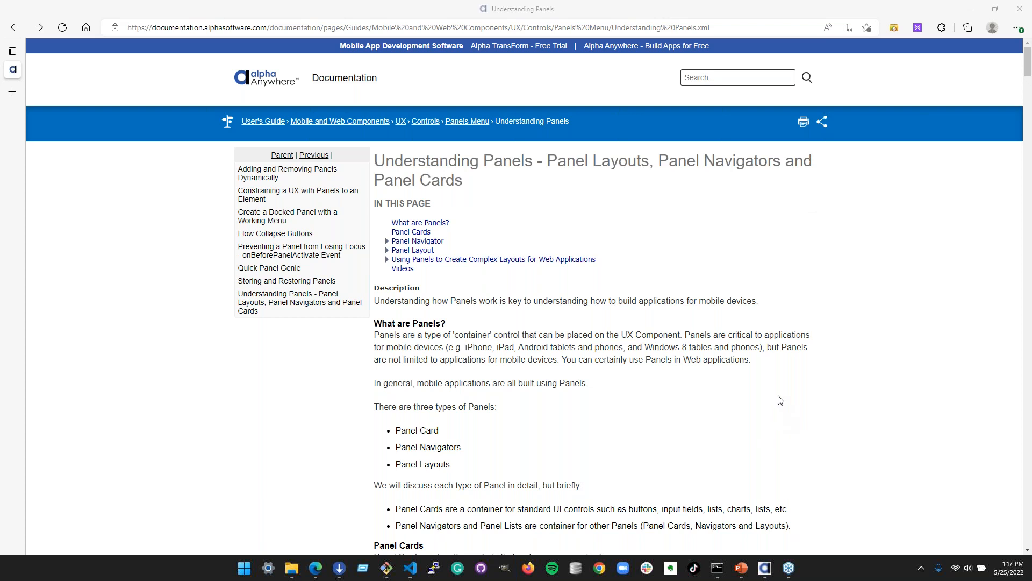
scroll(781, 396, "down", 10)
scroll(781, 396, "down", 15)
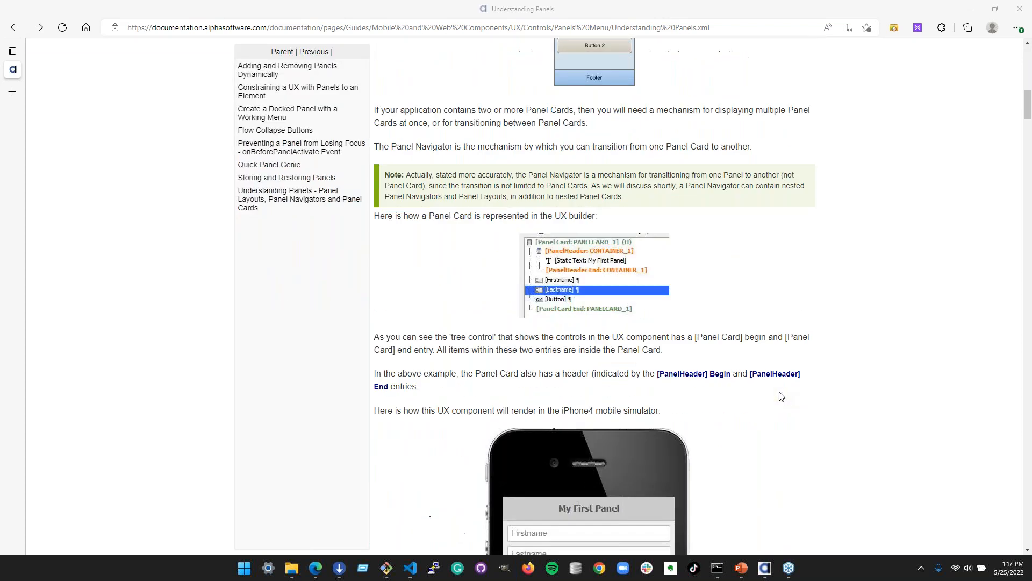
scroll(781, 396, "down", 12)
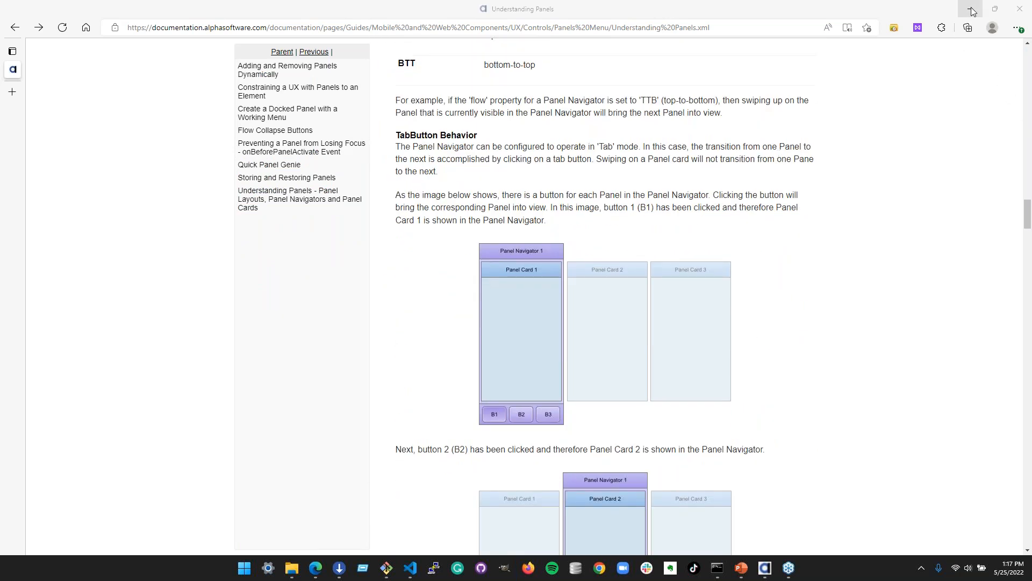
Switch to Alpha Anywhere, open the Webinars workspace and maximize the window
left_click(316, 568)
left_click(335, 573)
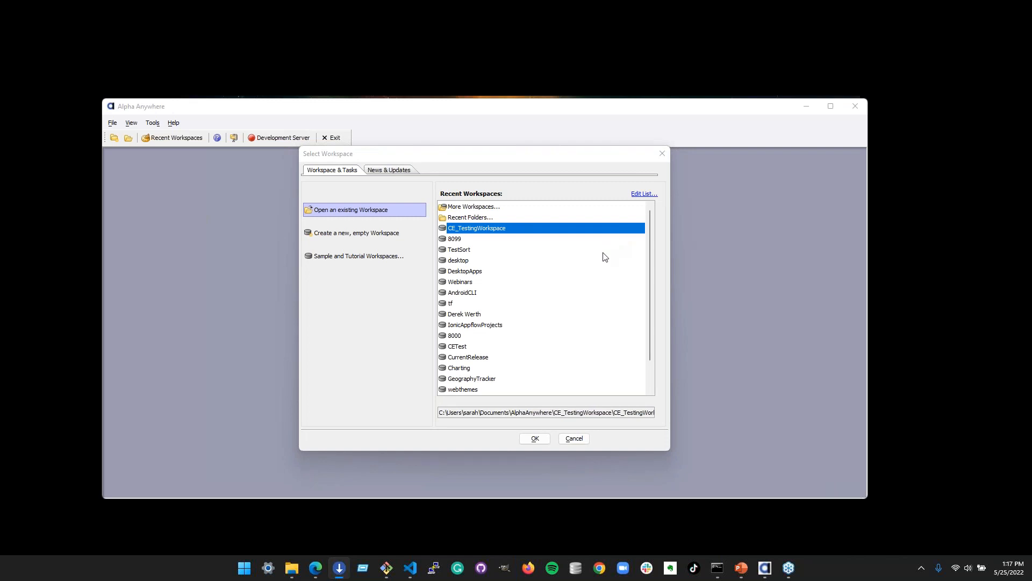
left_click(514, 282)
left_click(535, 438)
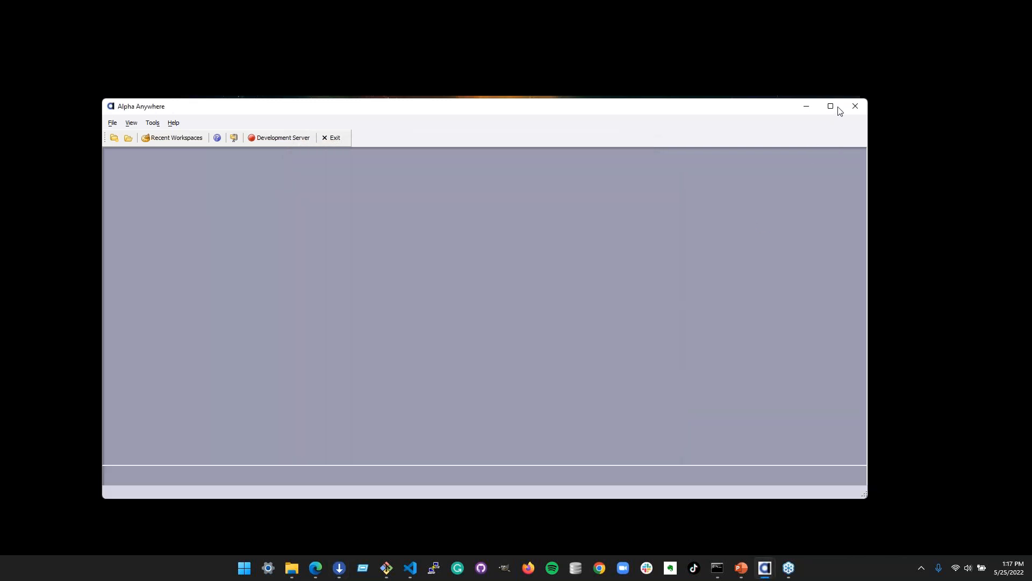
left_click(833, 107)
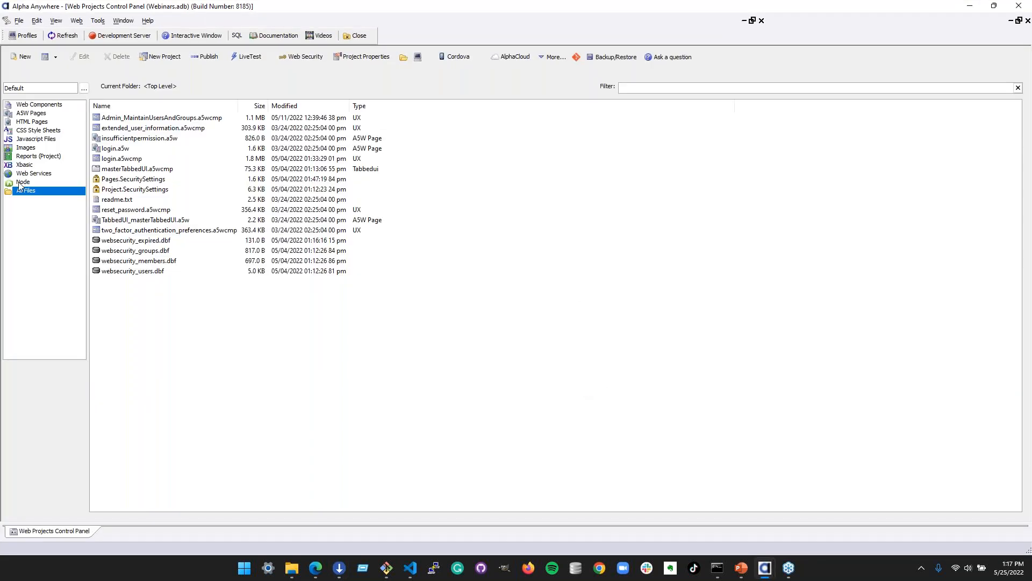
Create a new empty web project named panels and make it a Git repository
left_click(44, 57)
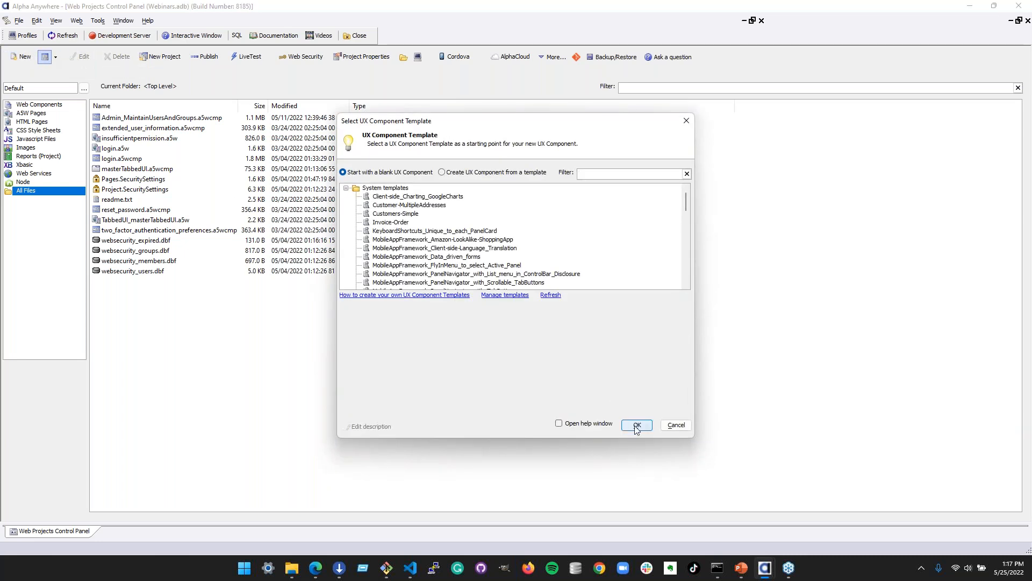
left_click(676, 425)
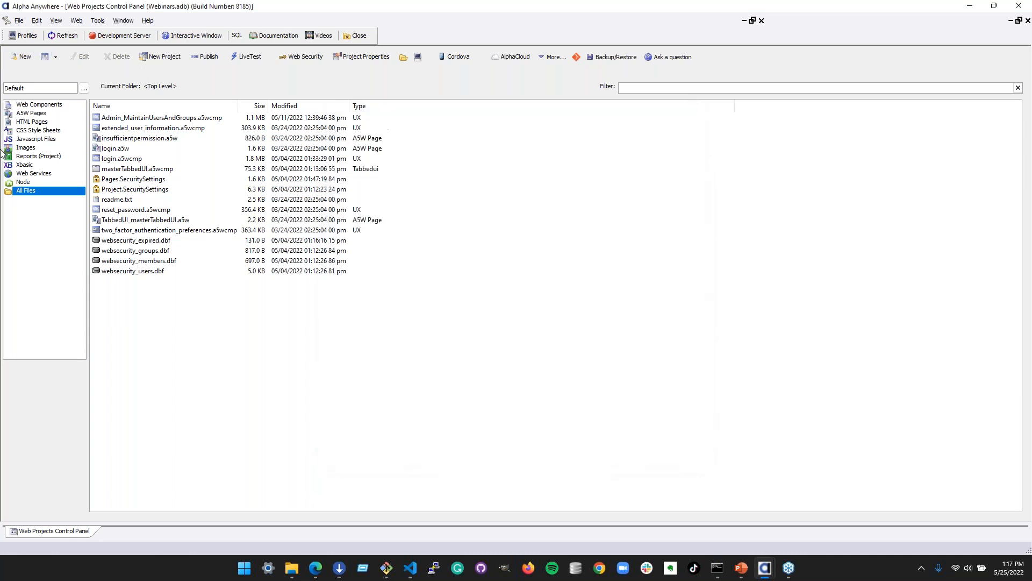
left_click(19, 20)
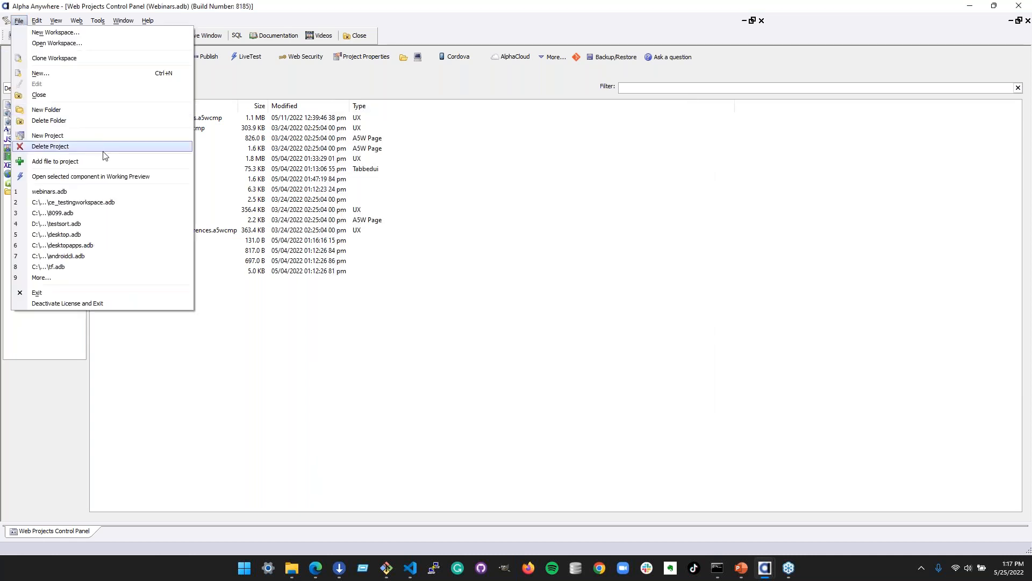
left_click(104, 136)
type("panels")
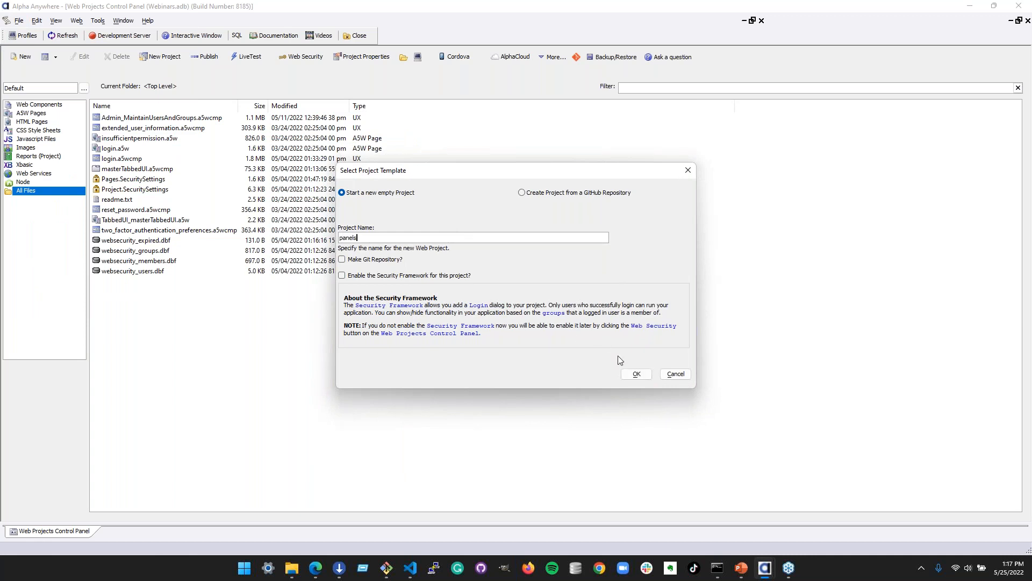
left_click(375, 260)
left_click(639, 376)
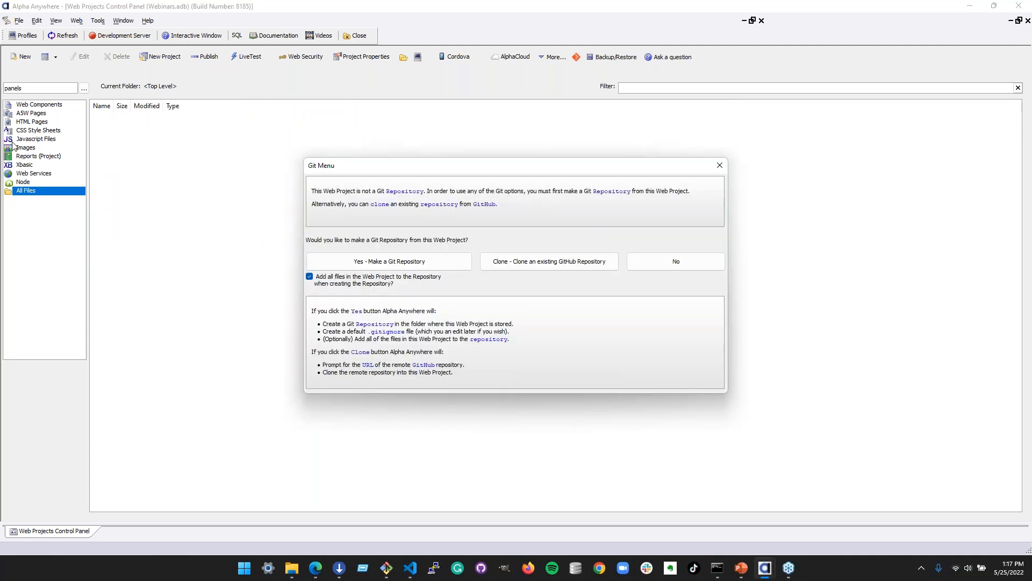
left_click(428, 265)
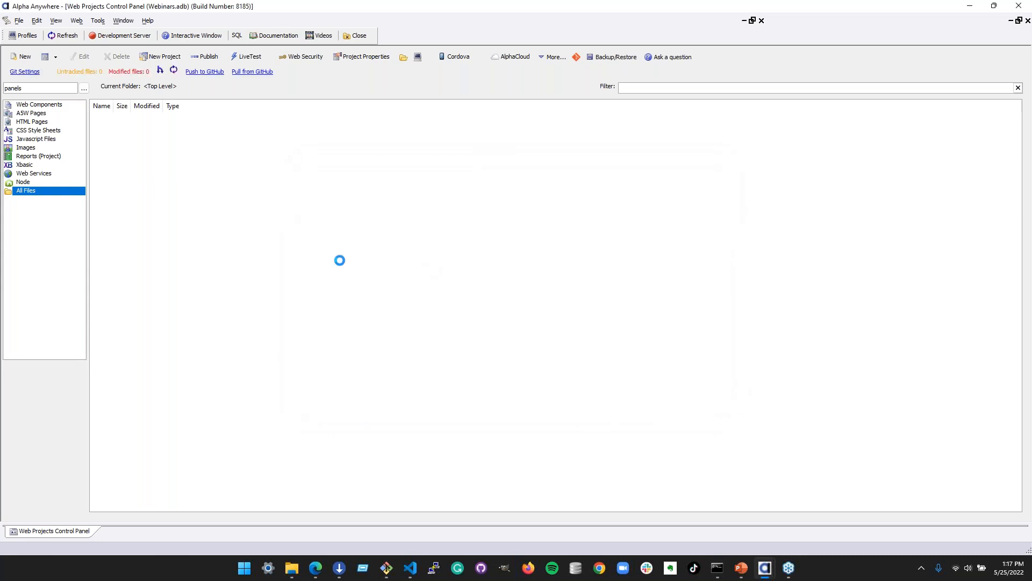
left_click(44, 56)
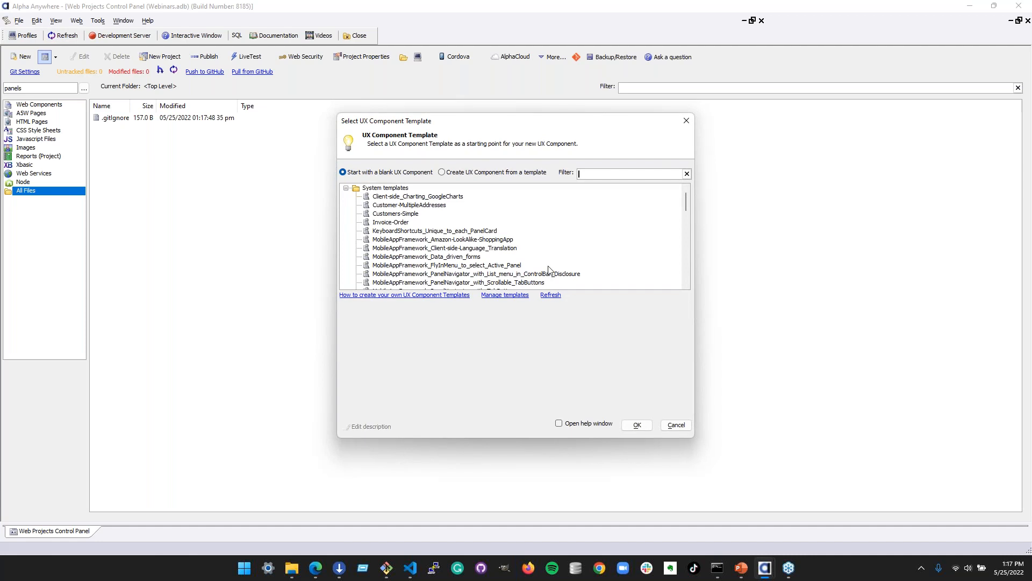
left_click(686, 121)
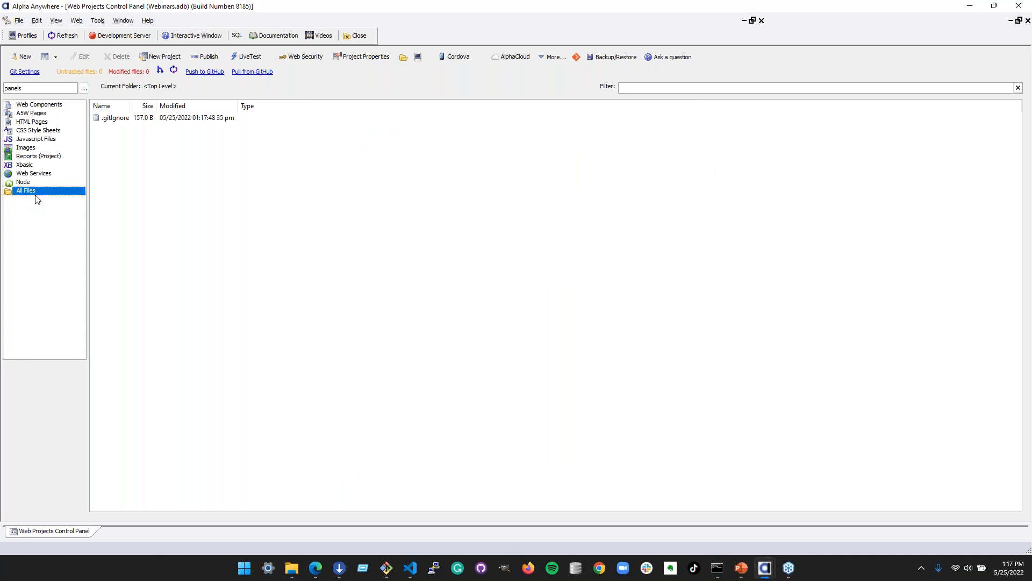
left_click(28, 106)
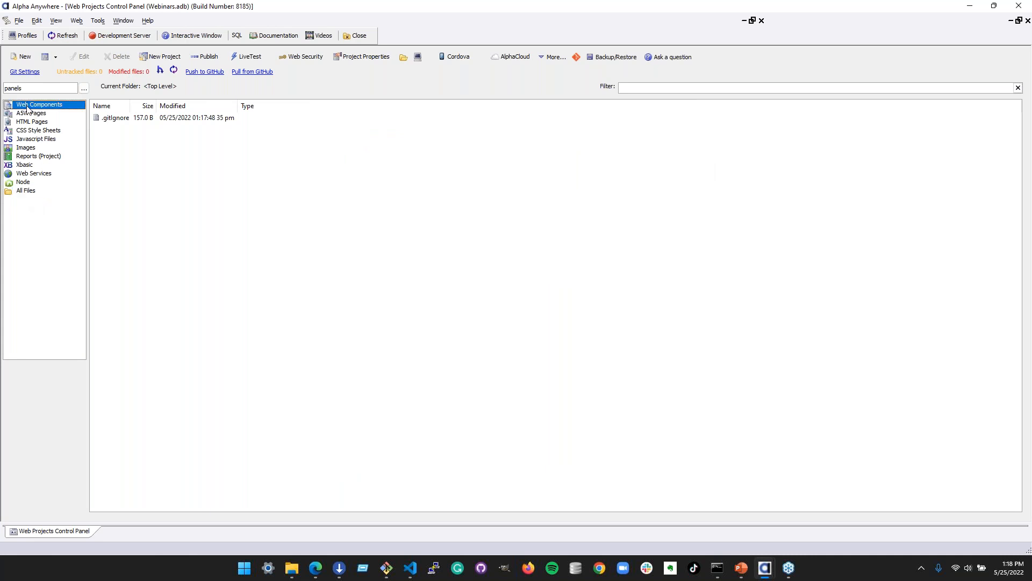
left_click(46, 192)
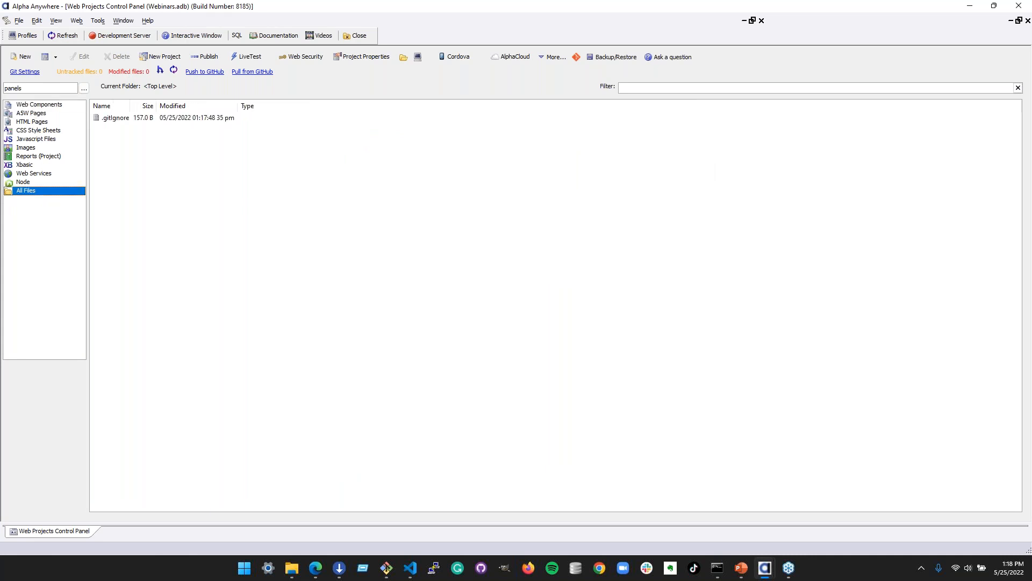
left_click(55, 57)
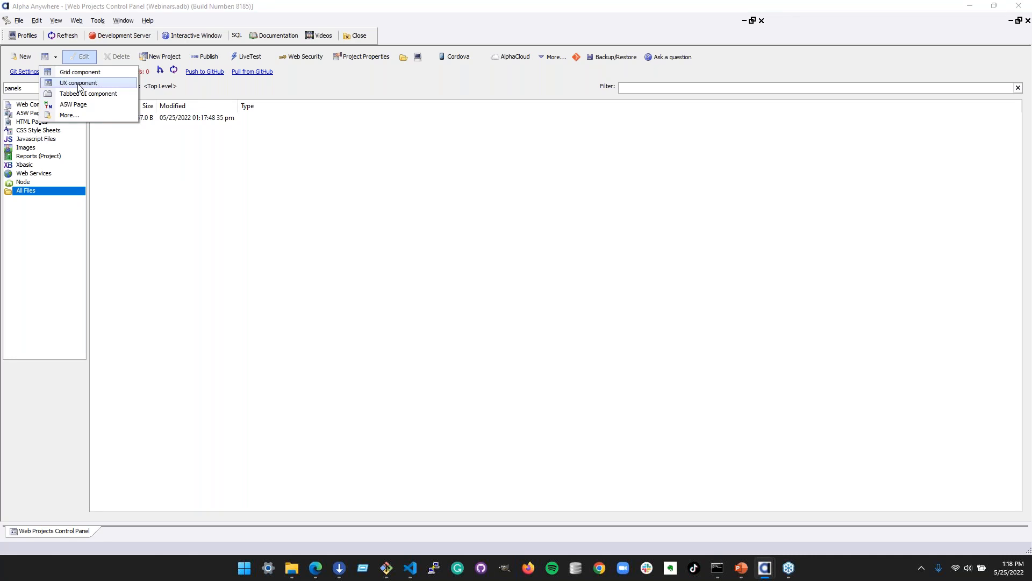
Start a new web component of type UX in the panels project
left_click(24, 57)
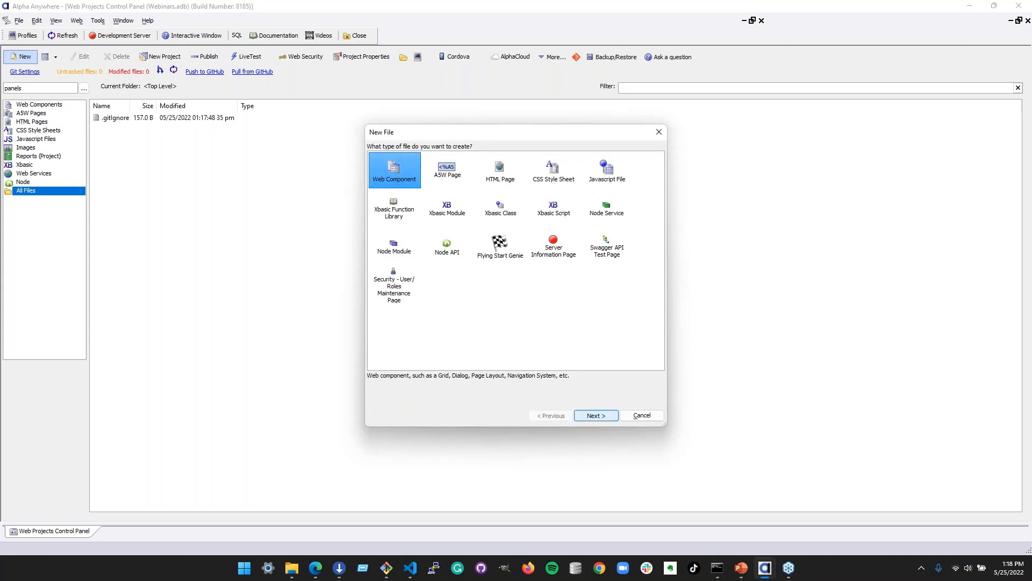
left_click(600, 419)
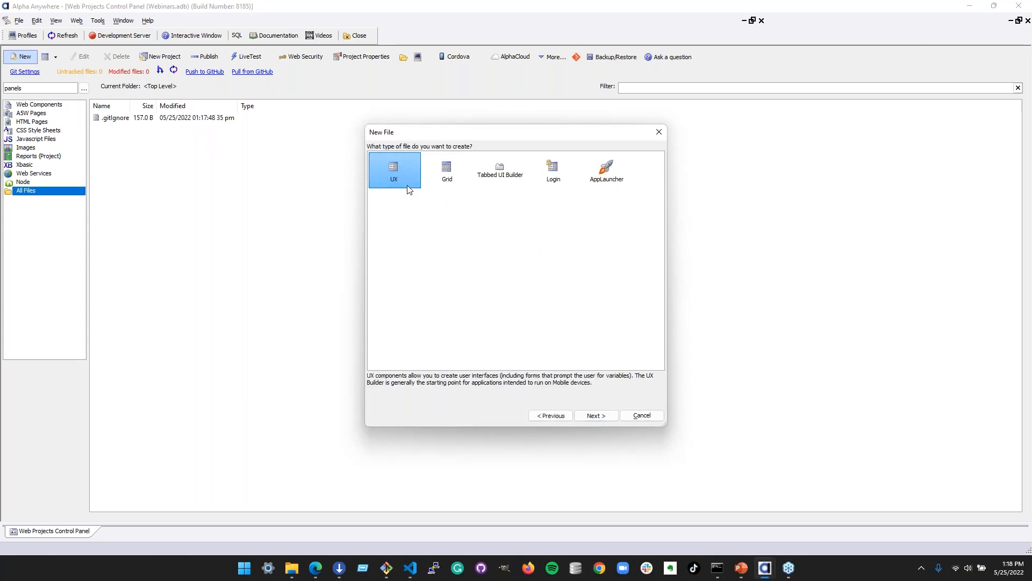
left_click(596, 416)
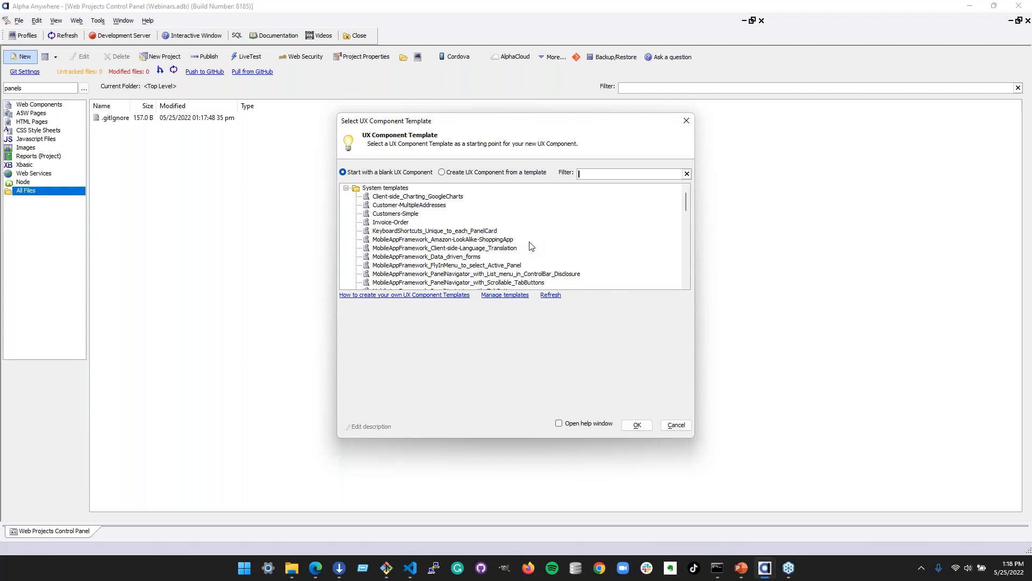
Review the descriptions of the two Panel Card templates and the Panel Navigator with Header and 3 Panel Cards template
scroll(532, 247, "down", 7)
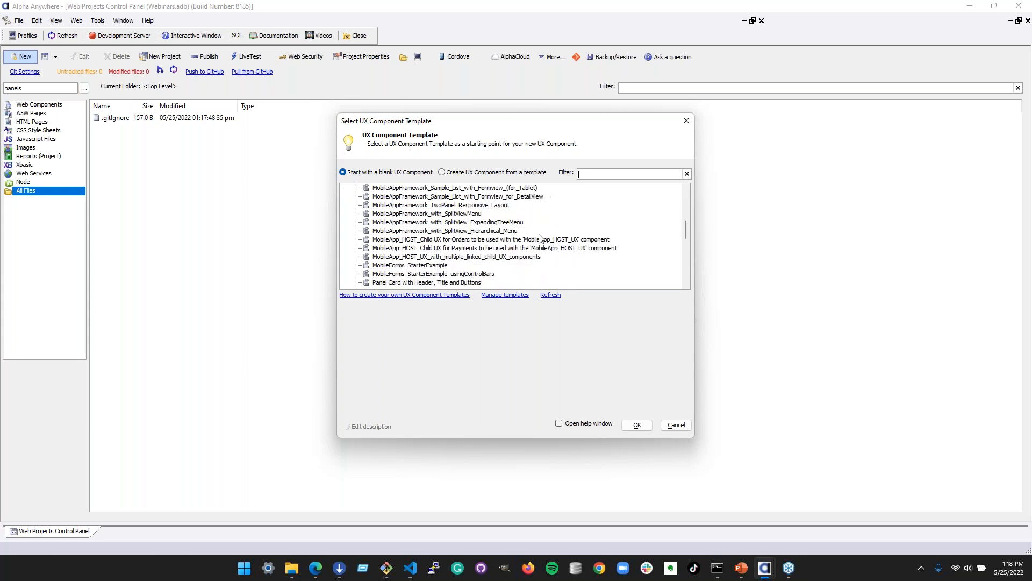
scroll(541, 238, "down", 1)
left_click(424, 232)
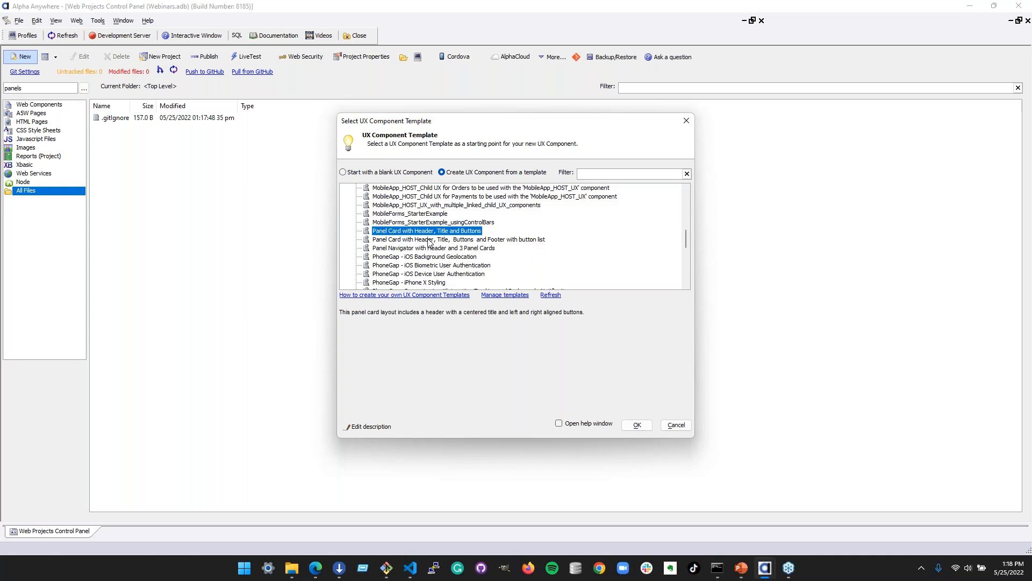
left_click(429, 241)
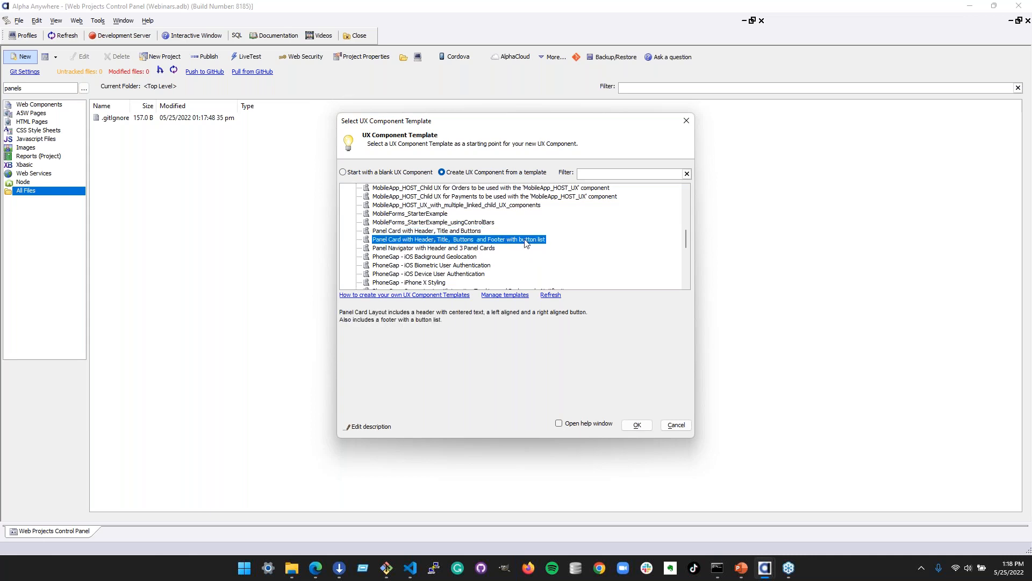
left_click(462, 249)
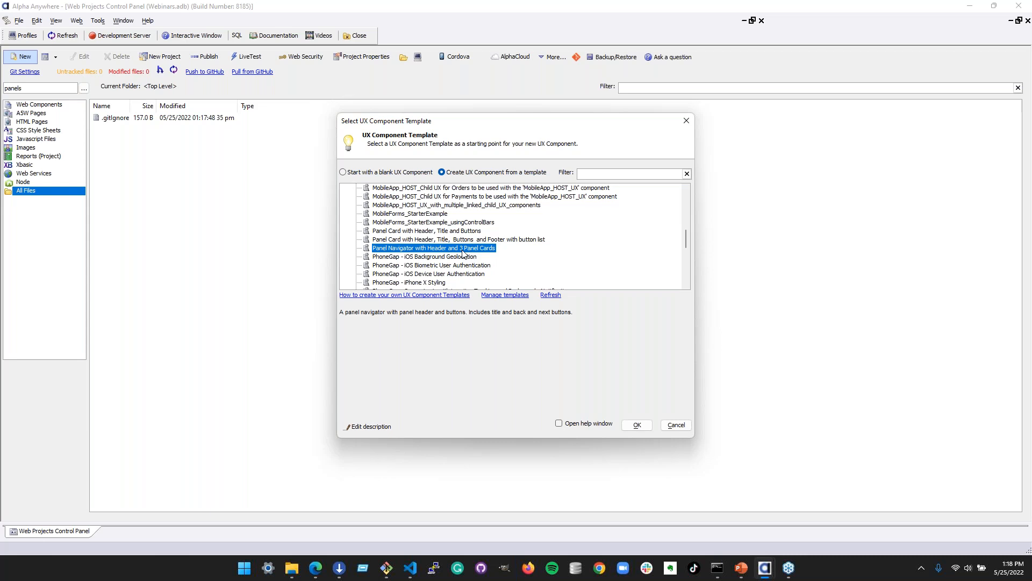
Create the UX component from the MobileAppFramework_TwoPanel_Responsive_Layout template and select its root Panel Layout control
scroll(563, 222, "up", 3)
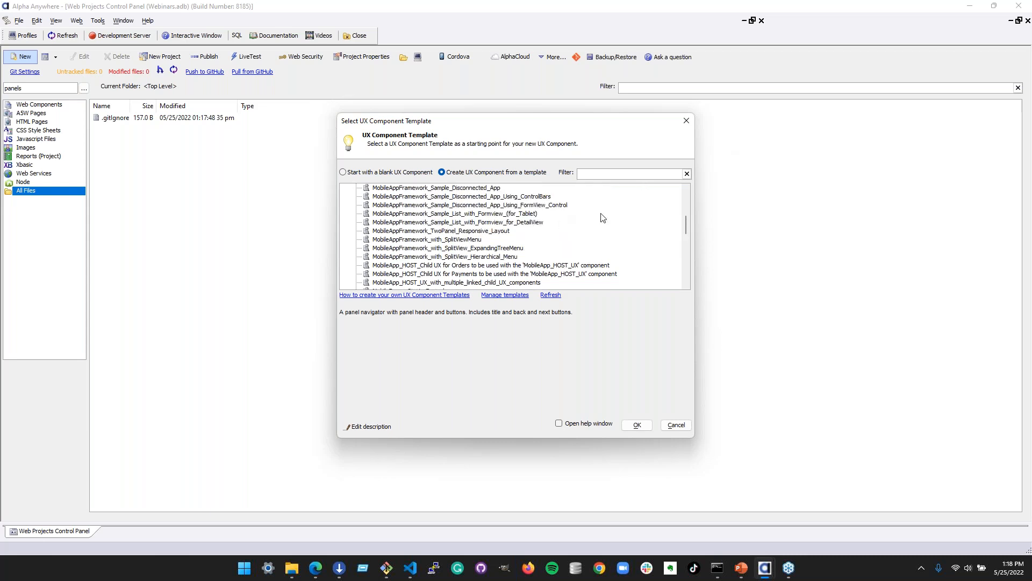
left_click(495, 231)
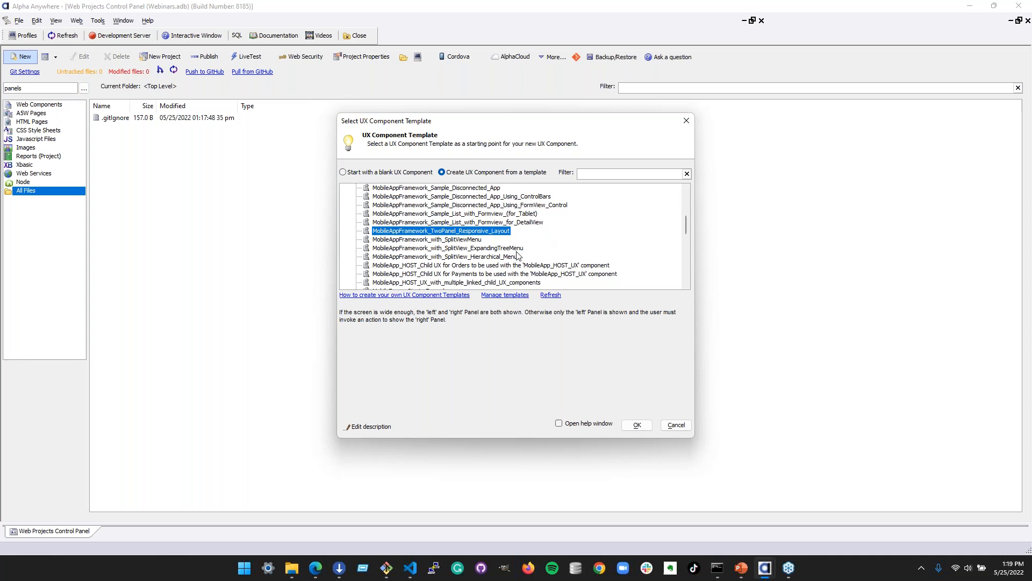
scroll(518, 255, "down", 2)
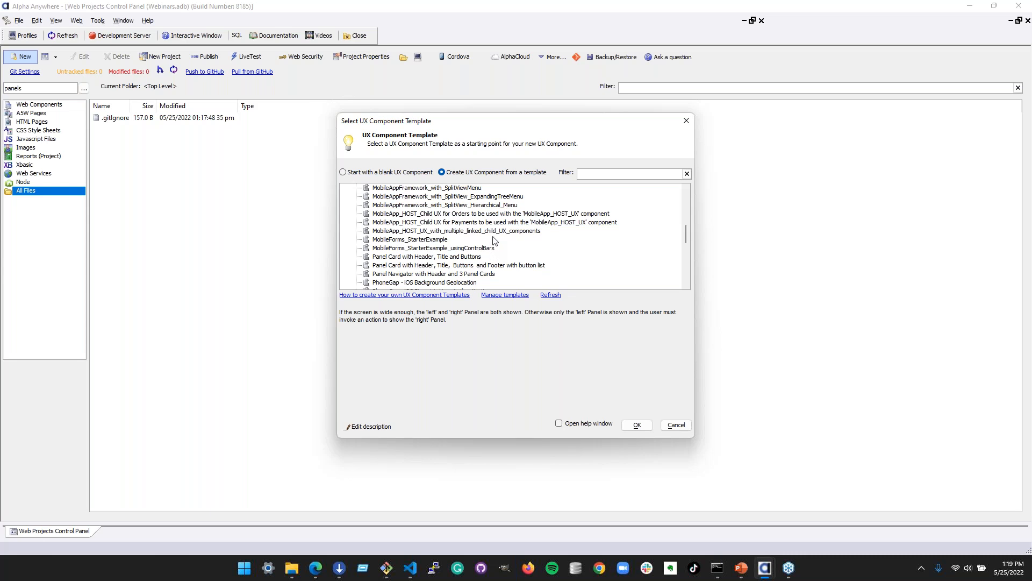
scroll(495, 240, "down", 2)
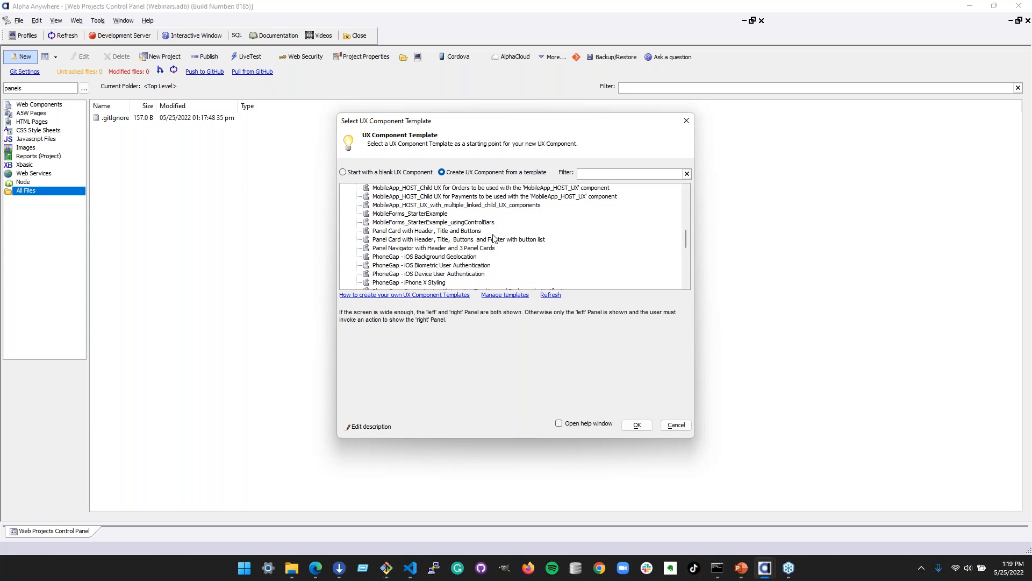
scroll(494, 240, "up", 1)
scroll(539, 252, "up", 4)
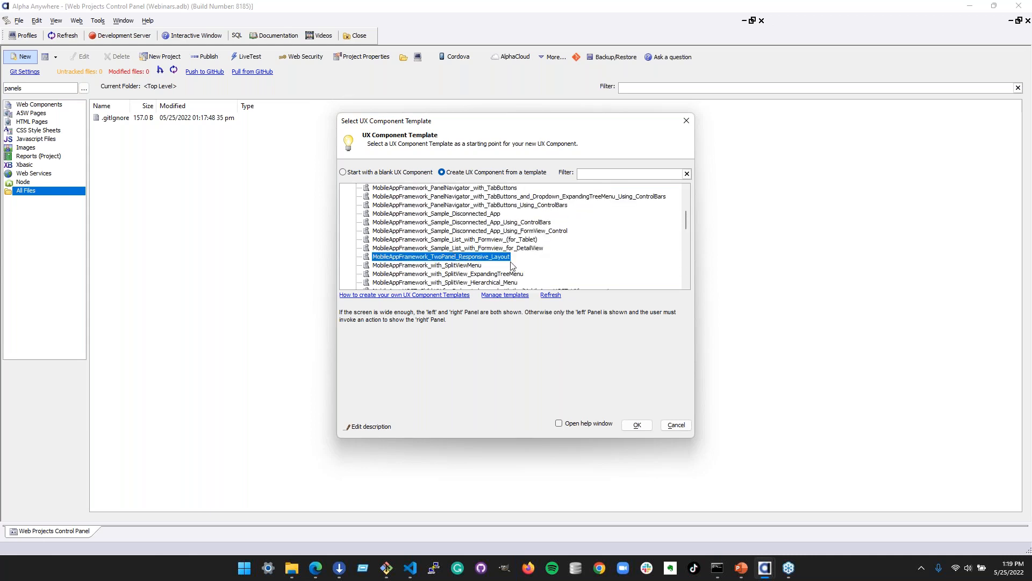
left_click(644, 425)
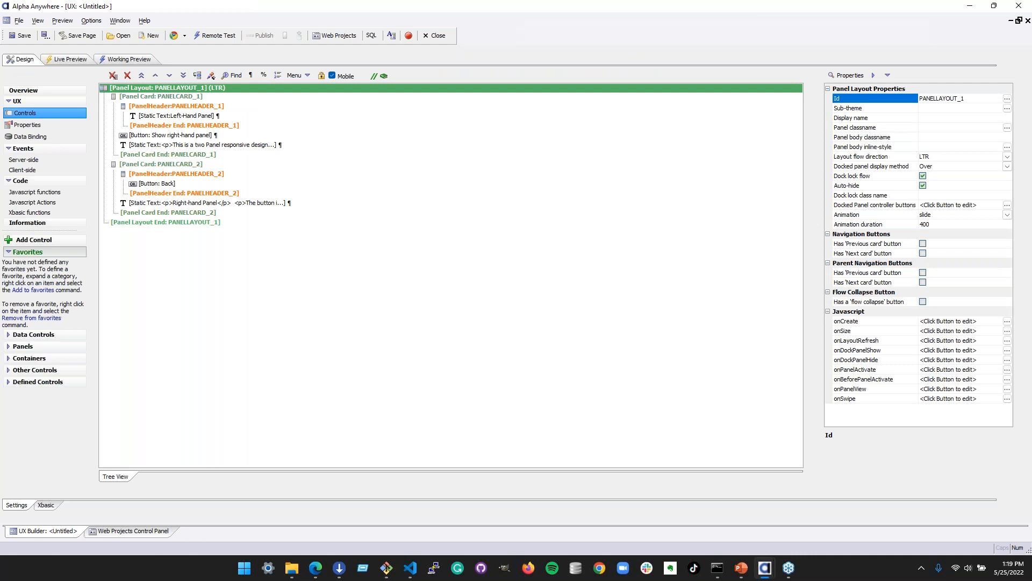
left_click(515, 266)
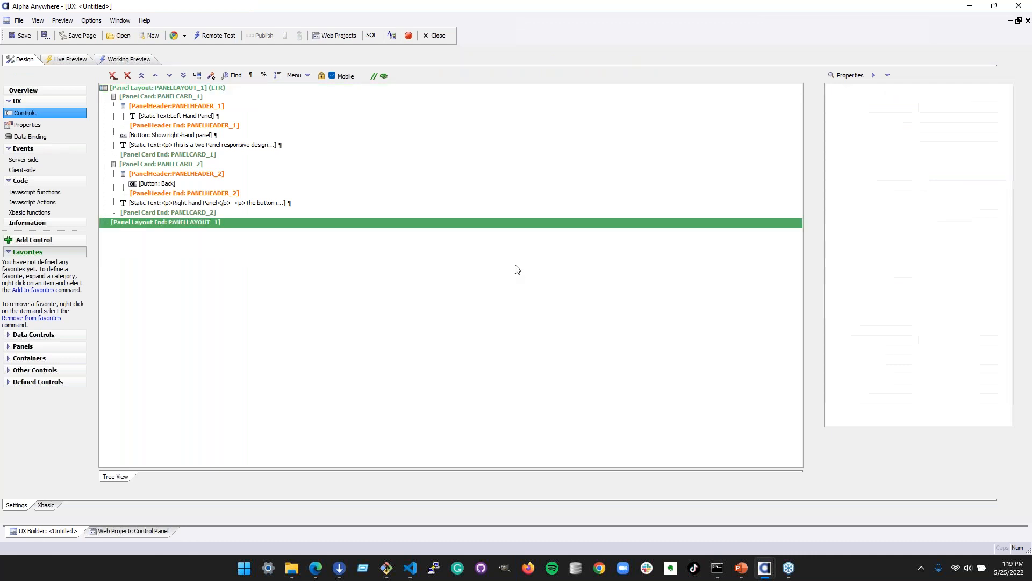
left_click(347, 88)
Review the description of the MobileAppFramework_TwoPanel_Responsive_Layout template without creating another component, and return to the open UX component
left_click(144, 535)
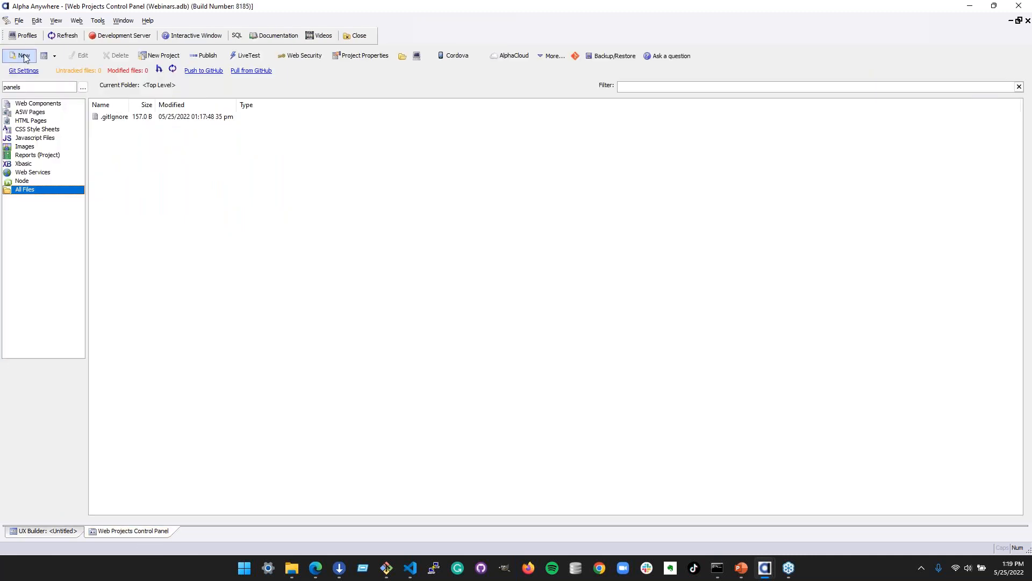
left_click(44, 56)
scroll(534, 227, "down", 5)
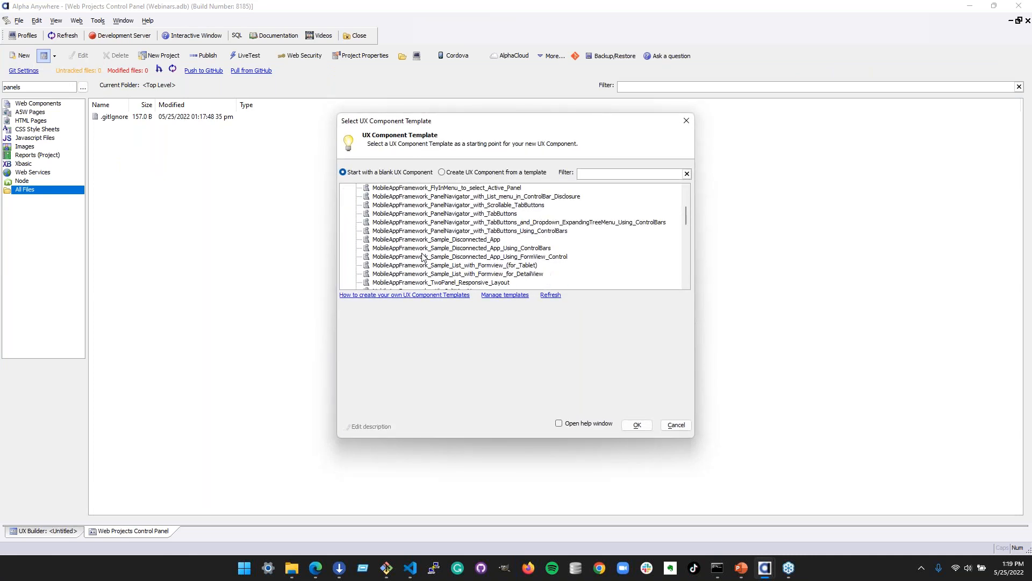
scroll(514, 261, "down", 1)
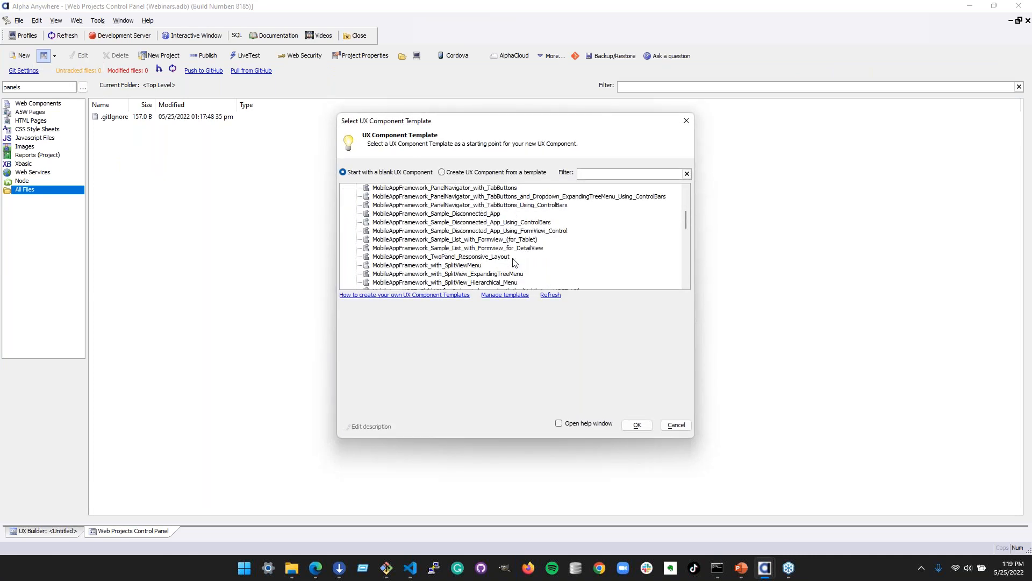
left_click(493, 256)
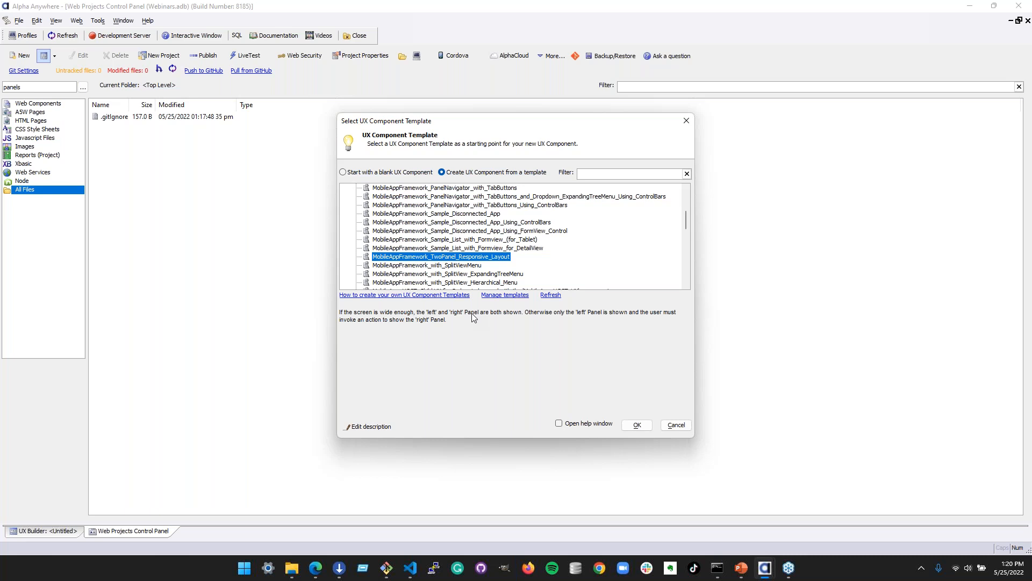
left_click(677, 425)
left_click(68, 535)
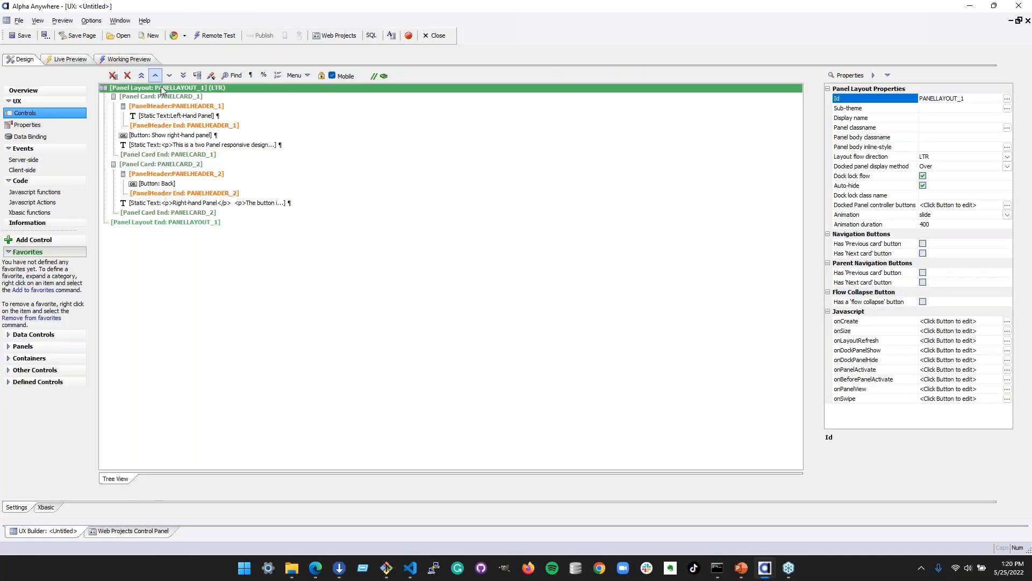
Examine the properties of the two Panel Cards and of their Panel Headers in the control tree
left_click(159, 98)
left_click(156, 166)
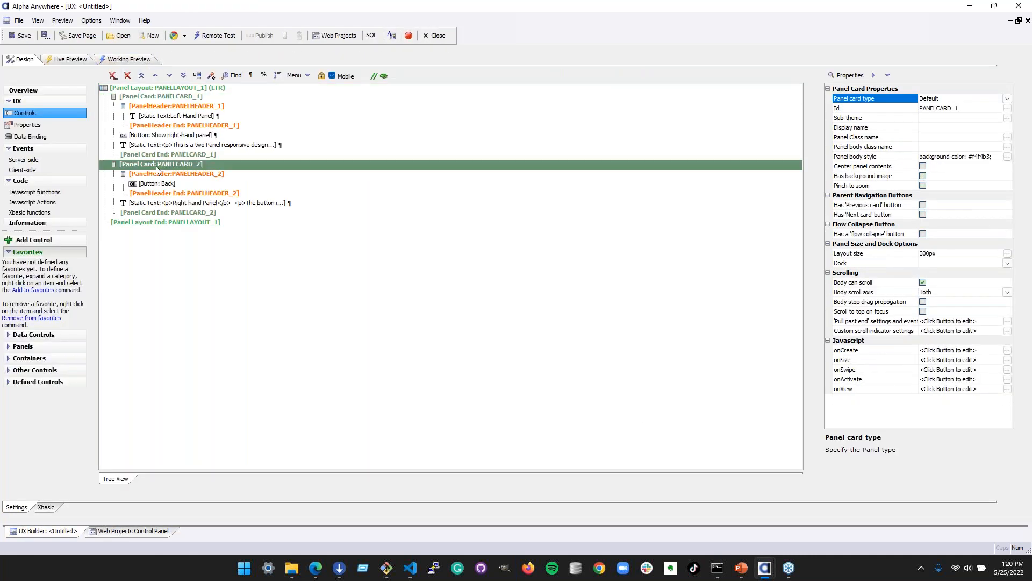
left_click(185, 106)
left_click(188, 174)
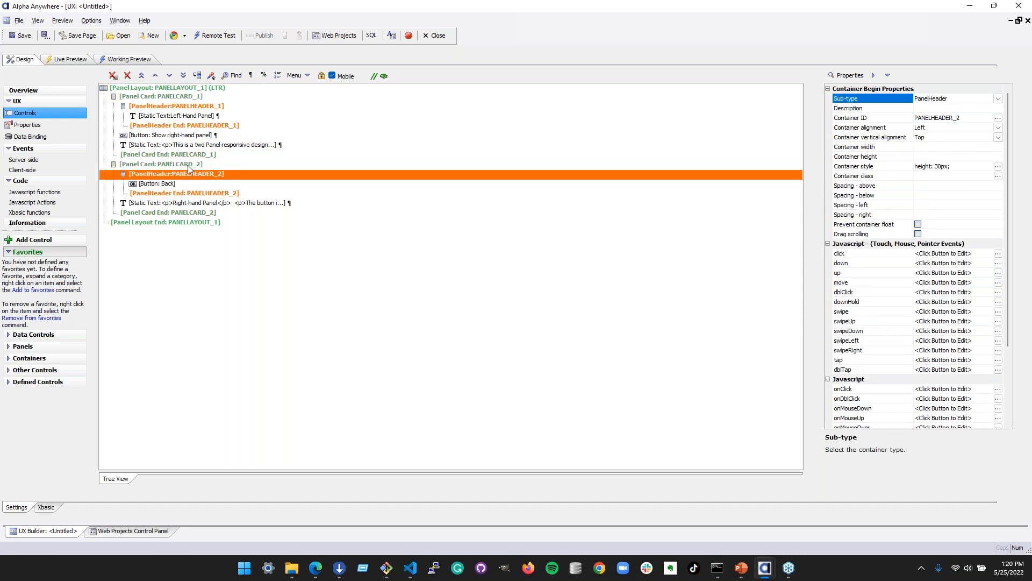
left_click(195, 106)
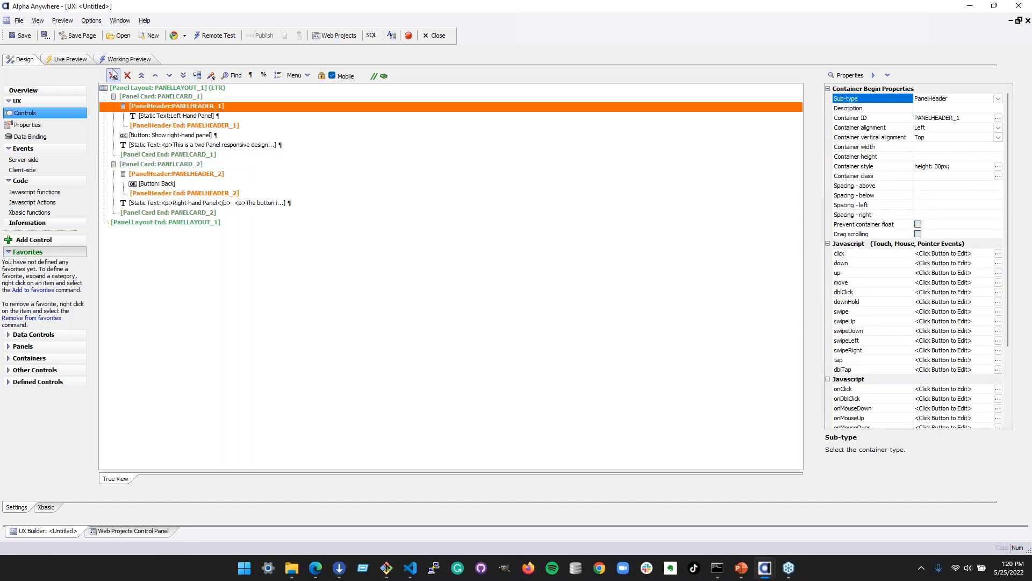
Try to open the component in Live Preview, letting Alpha Anywhere start the Development Server
left_click(69, 60)
left_click(304, 90)
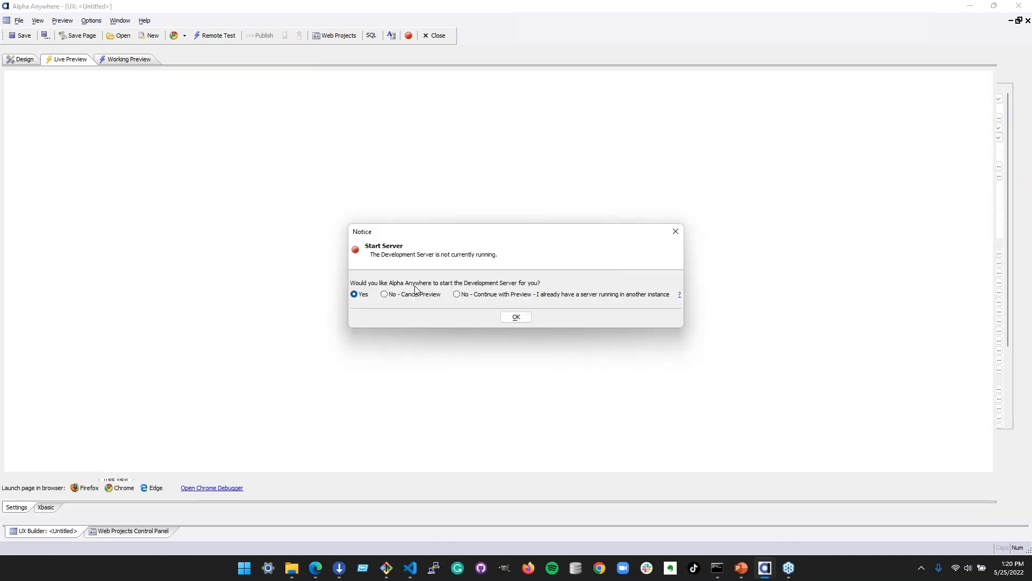
left_click(526, 318)
left_click(604, 325)
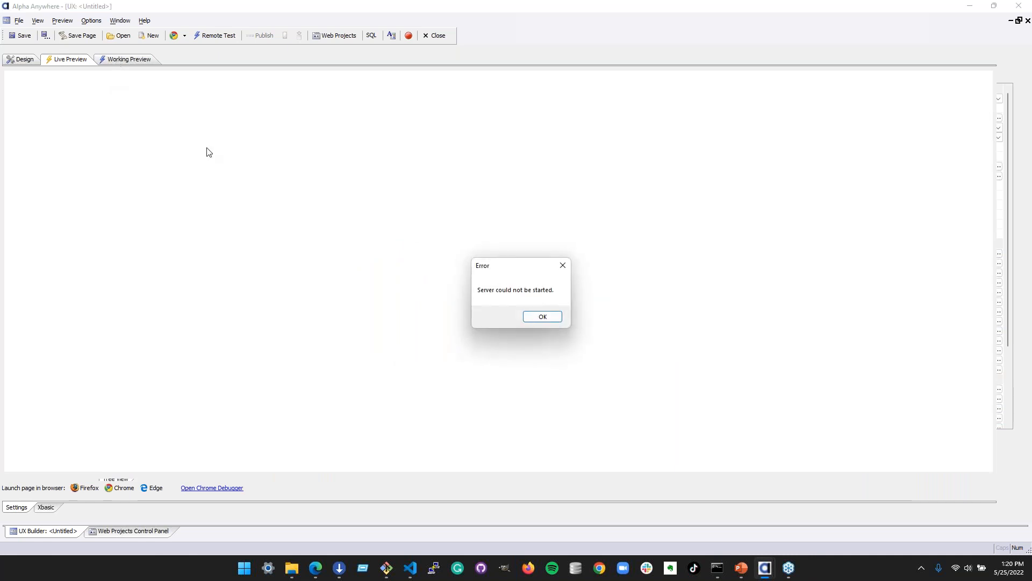
left_click(543, 316)
Show the component in Working Preview and look through the content of its left-hand and right-hand panels
left_click(130, 58)
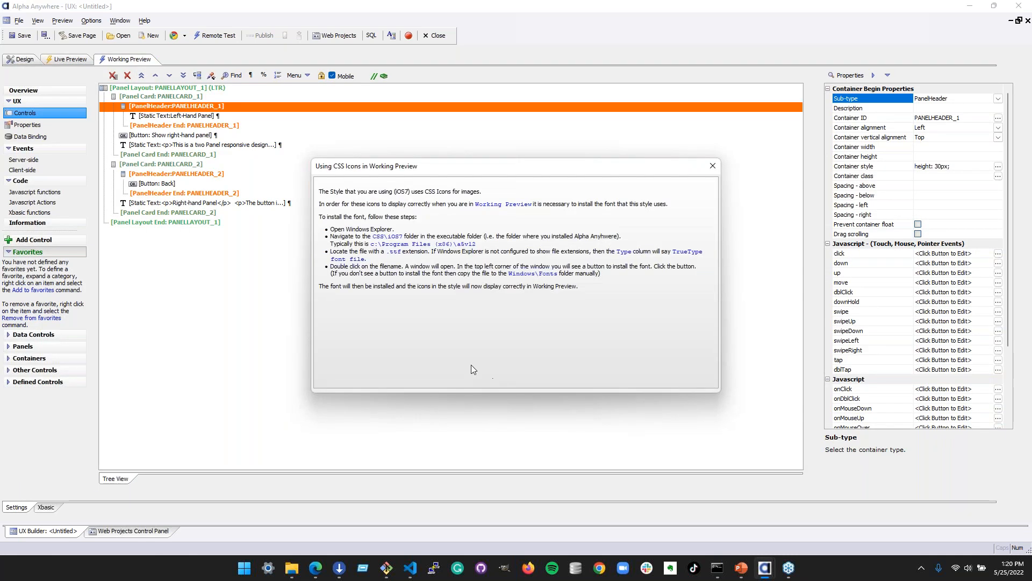
left_click(712, 166)
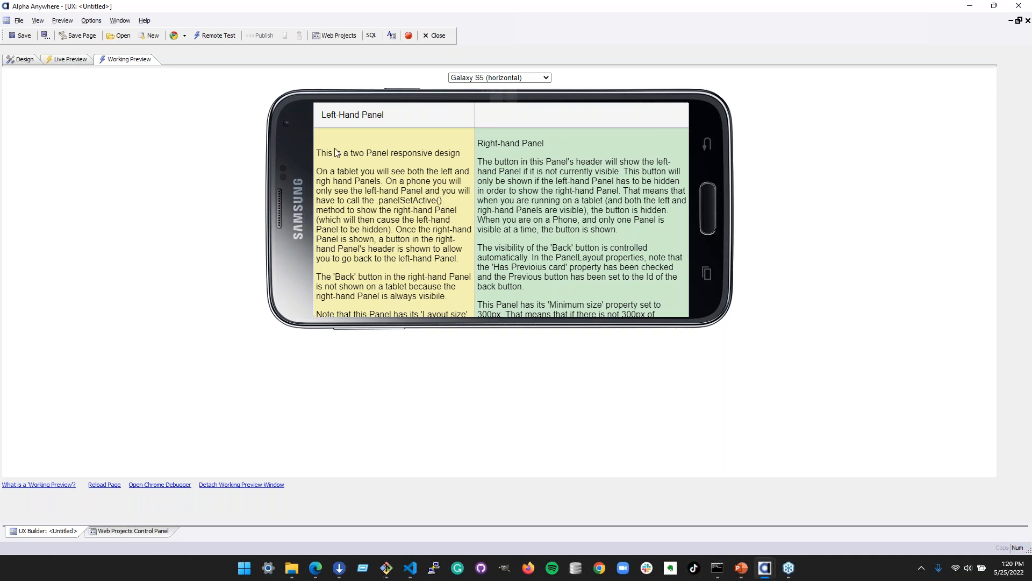
scroll(370, 254, "down", 4)
scroll(370, 253, "up", 4)
Preview the component on a Galaxy S5 (vertical) and test switching to the right-hand panel and back
left_click(504, 79)
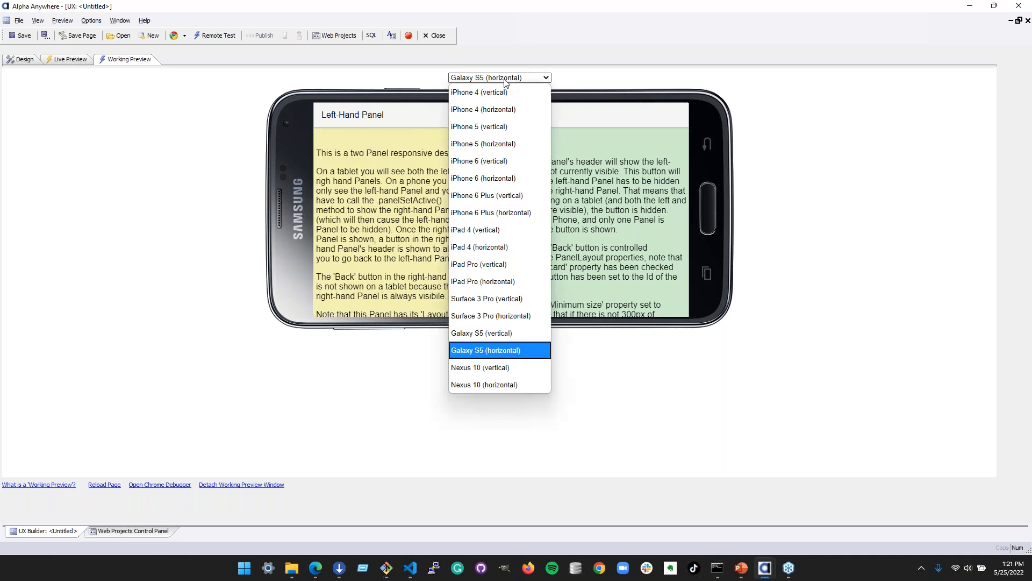
left_click(493, 336)
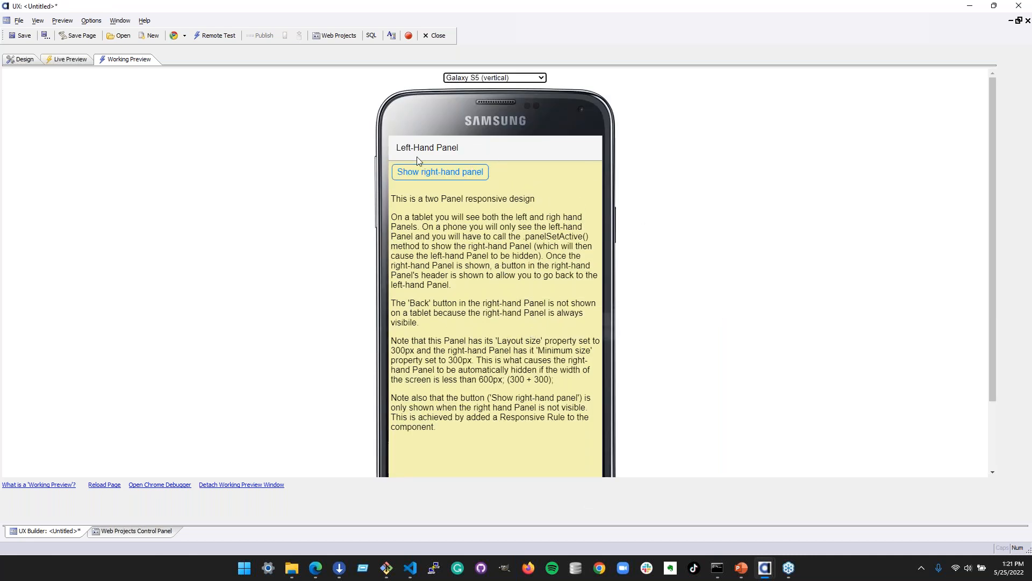
left_click(449, 172)
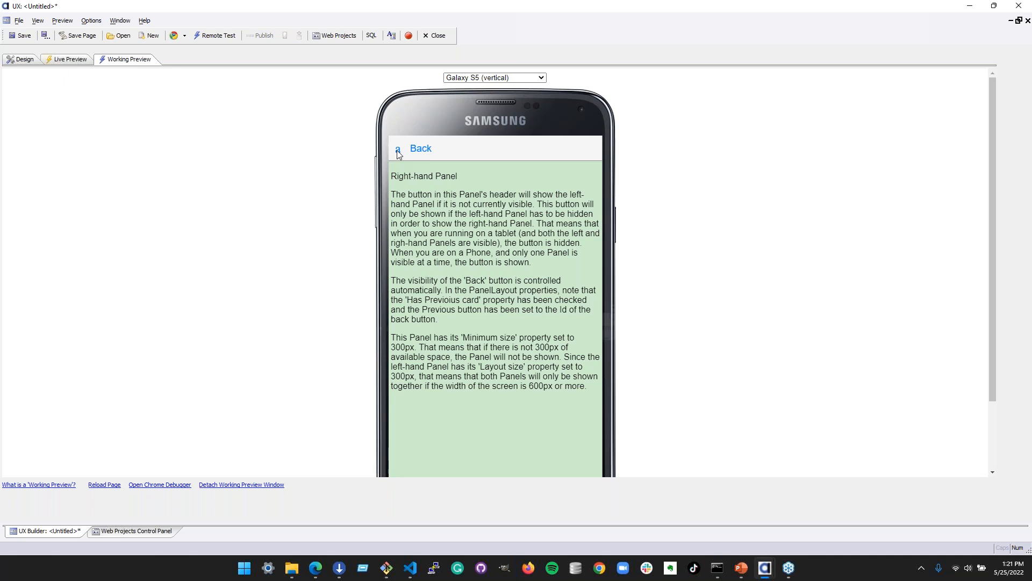
left_click(431, 150)
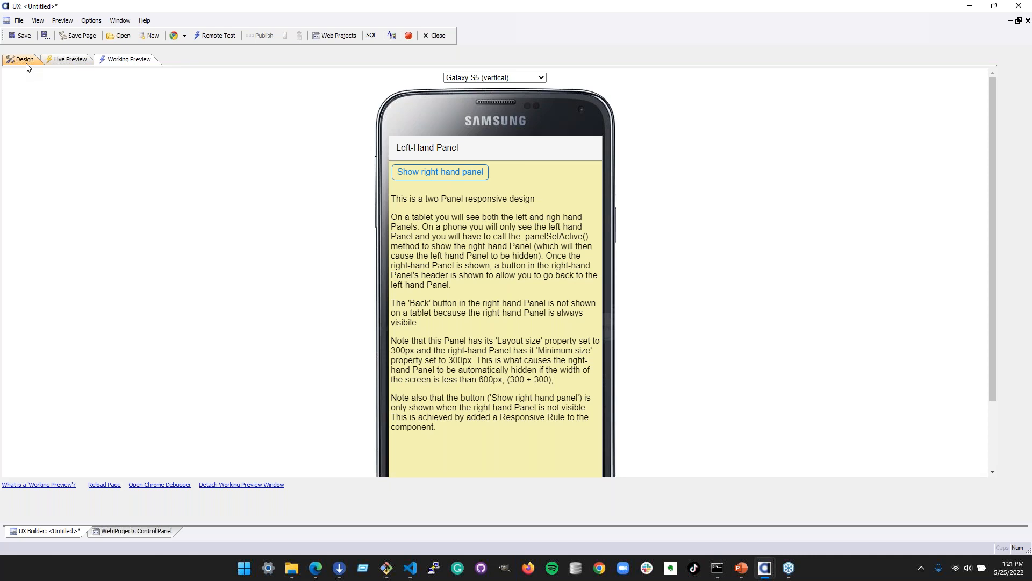
scroll(676, 318, "down", 1)
scroll(677, 319, "down", 3)
scroll(675, 315, "up", 2)
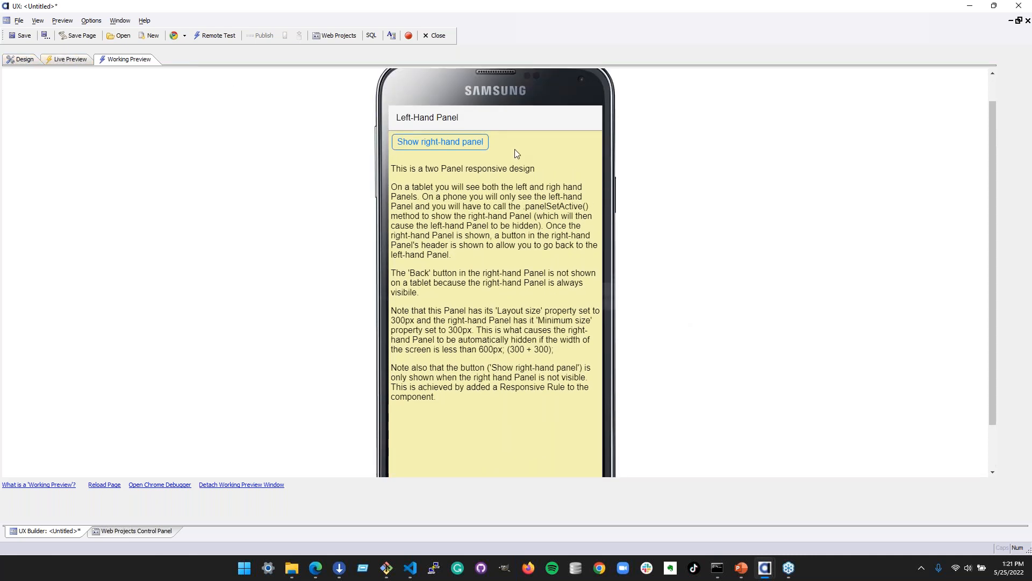
left_click(444, 142)
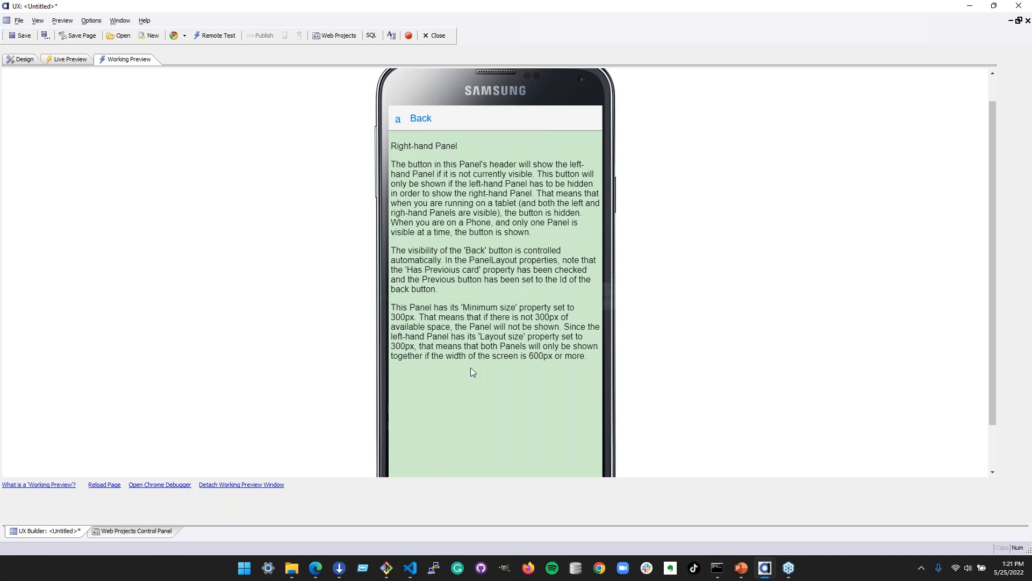
left_click(417, 121)
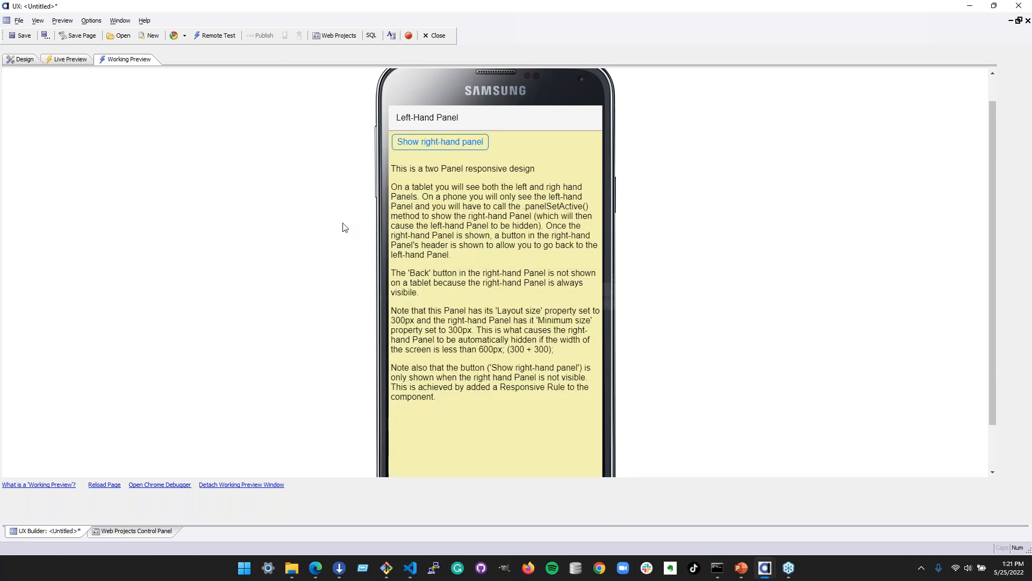
Return the previewed device to Galaxy S5 (horizontal) to view both panels side by side
scroll(482, 98, "up", 1)
left_click(486, 77)
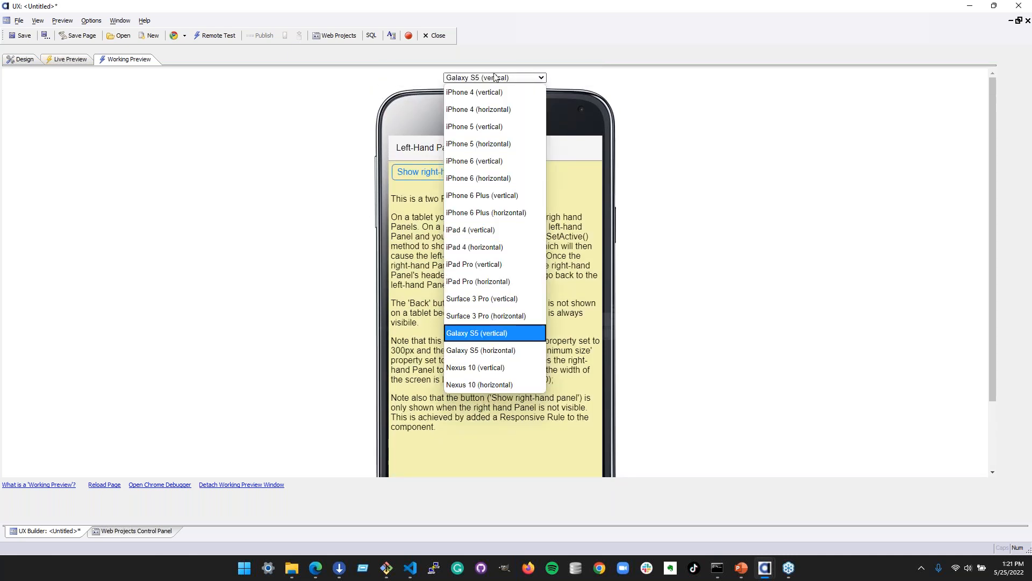
left_click(510, 356)
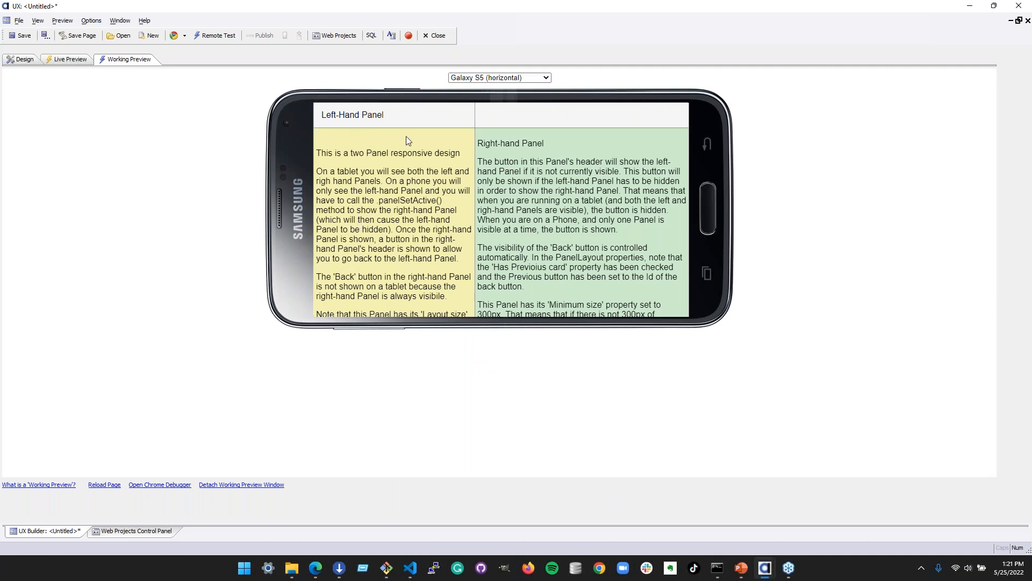
Return to the component's design and look through the properties of the Show right-hand panel button
left_click(24, 59)
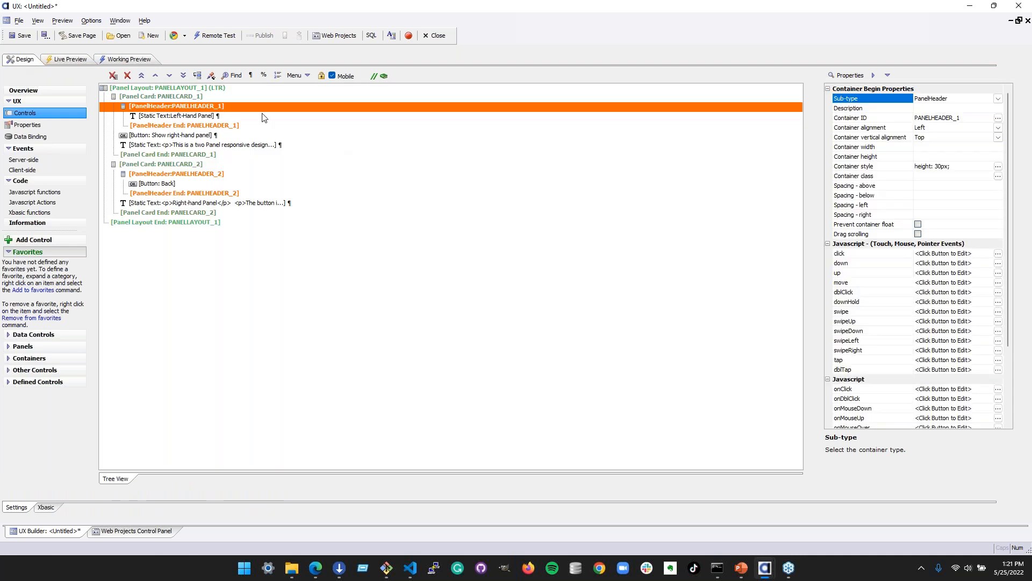
left_click(203, 137)
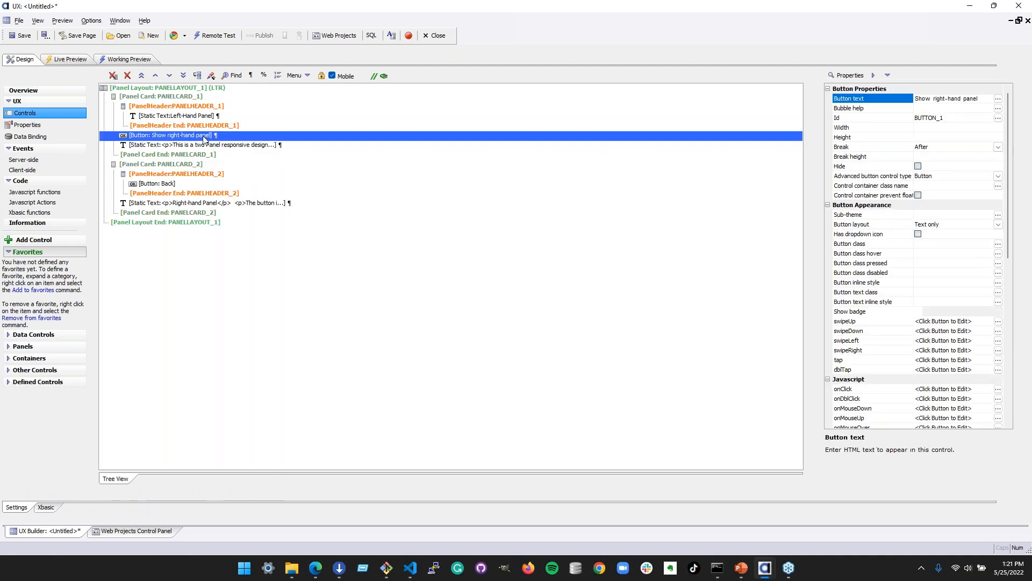
scroll(859, 291, "down", 7)
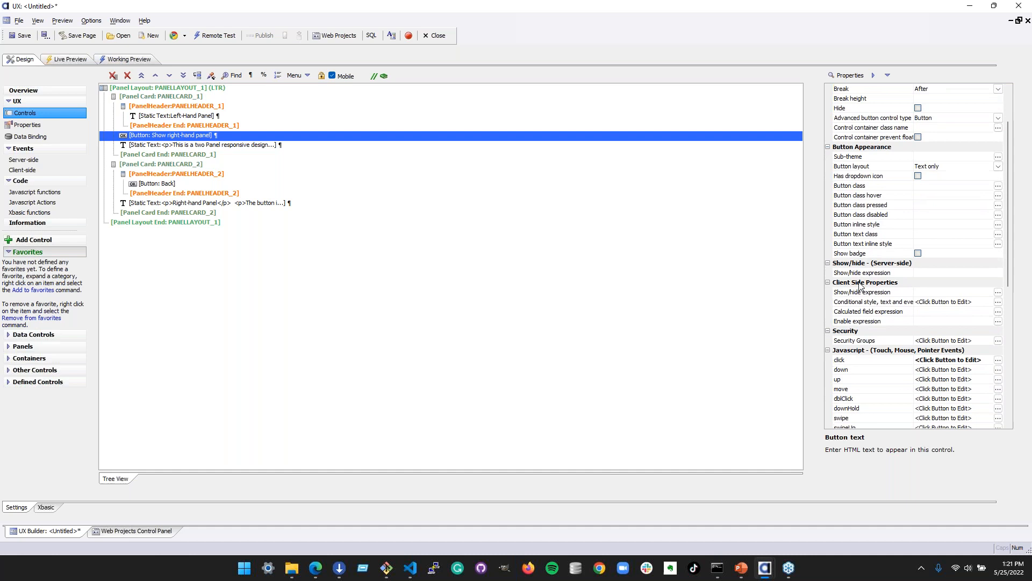
scroll(859, 291, "down", 3)
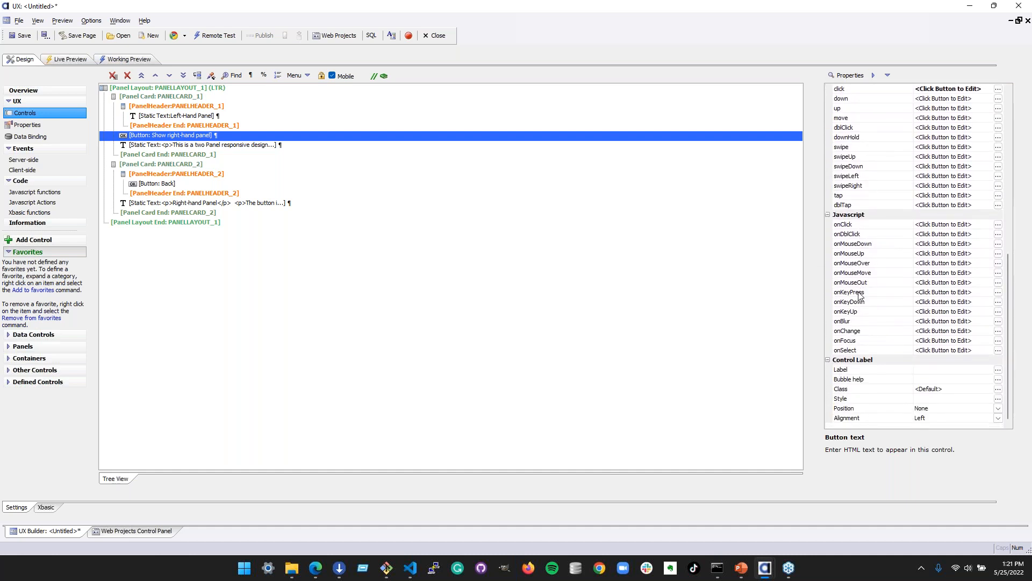
scroll(858, 296, "up", 10)
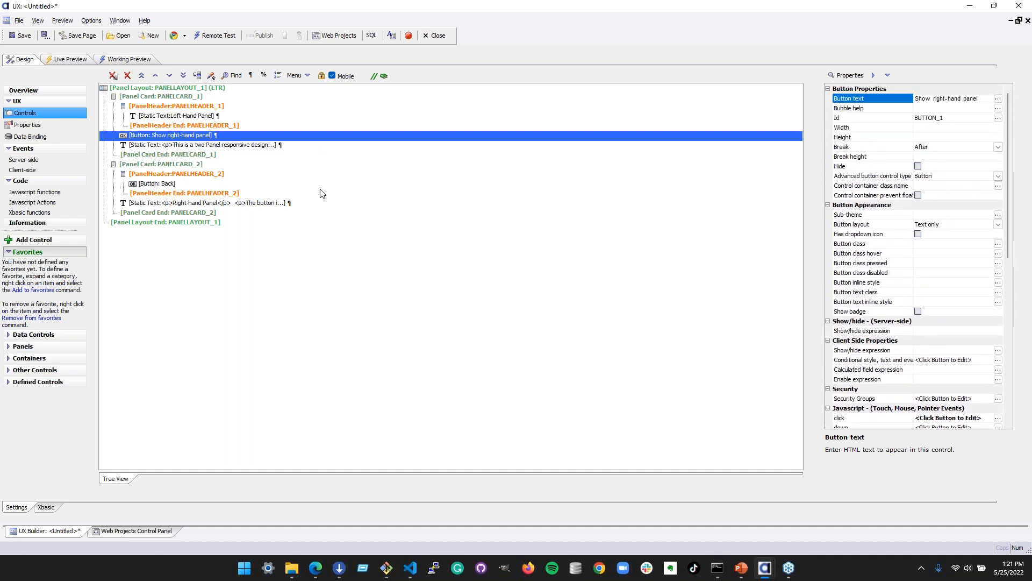
Inspect the Panel Layout's properties, the Layout size of PANELCARD_1 and the Minimum size of PANELCARD_2
left_click(186, 88)
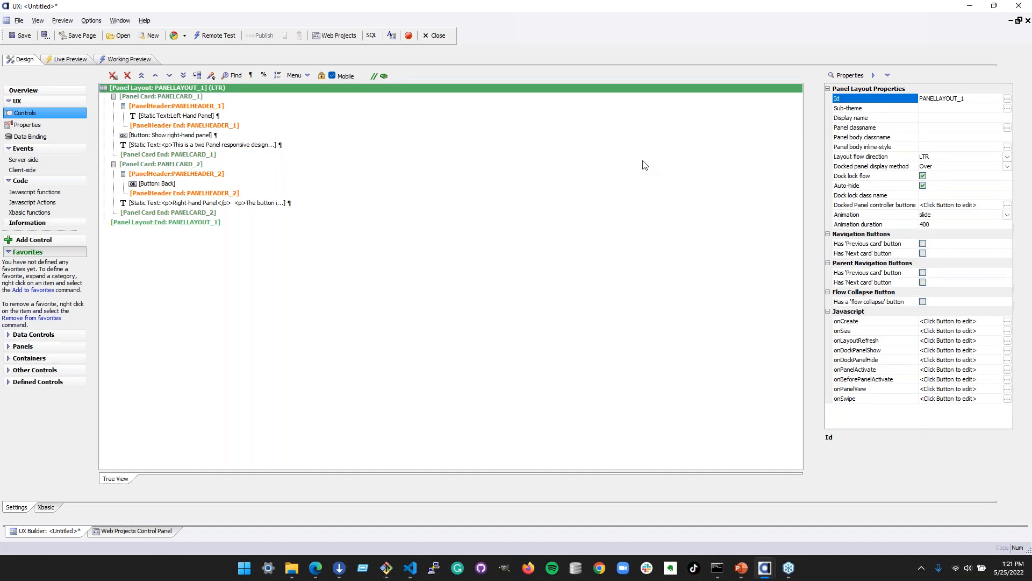
left_click(189, 96)
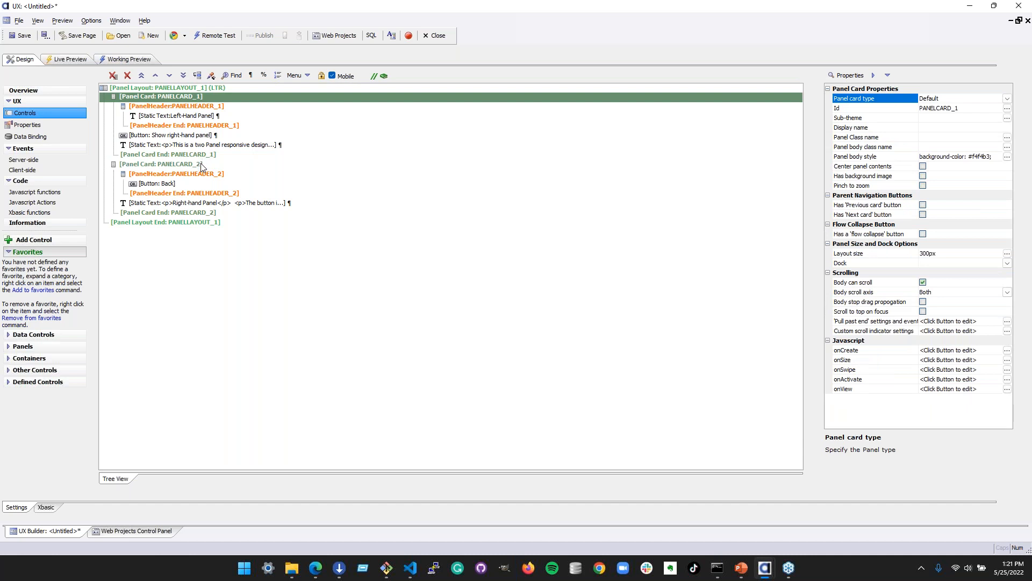
left_click(877, 253)
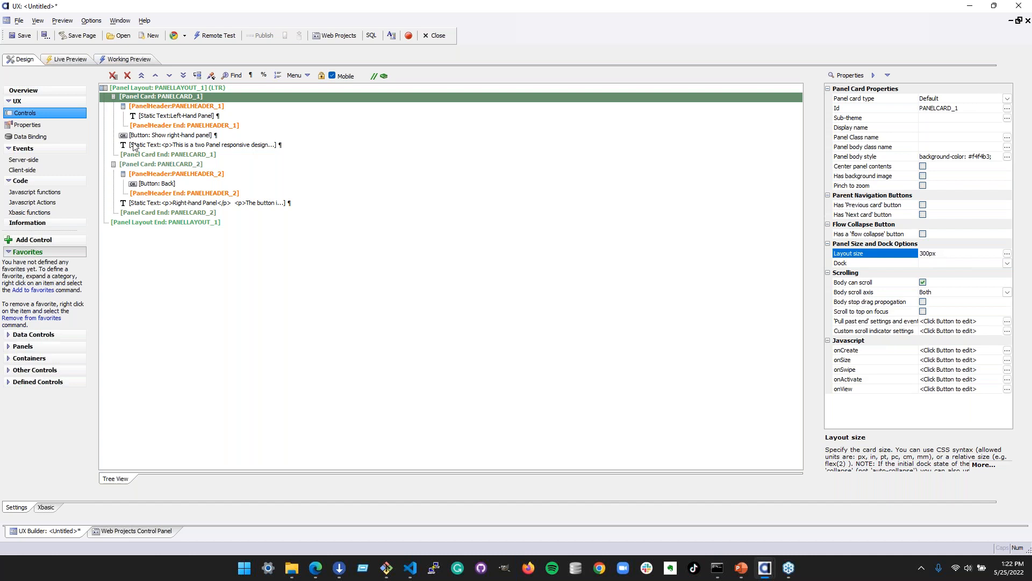
left_click(189, 164)
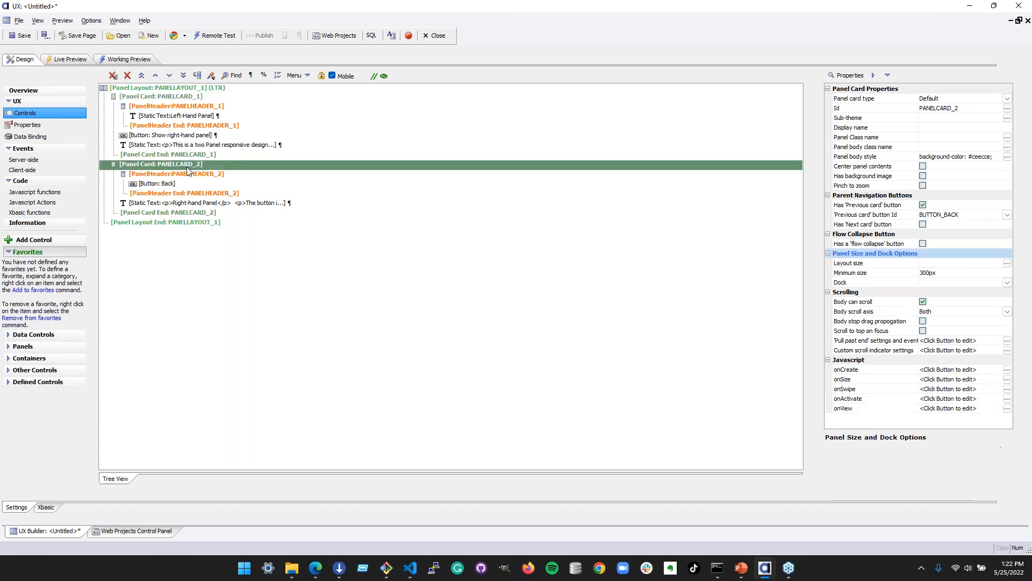
left_click(872, 274)
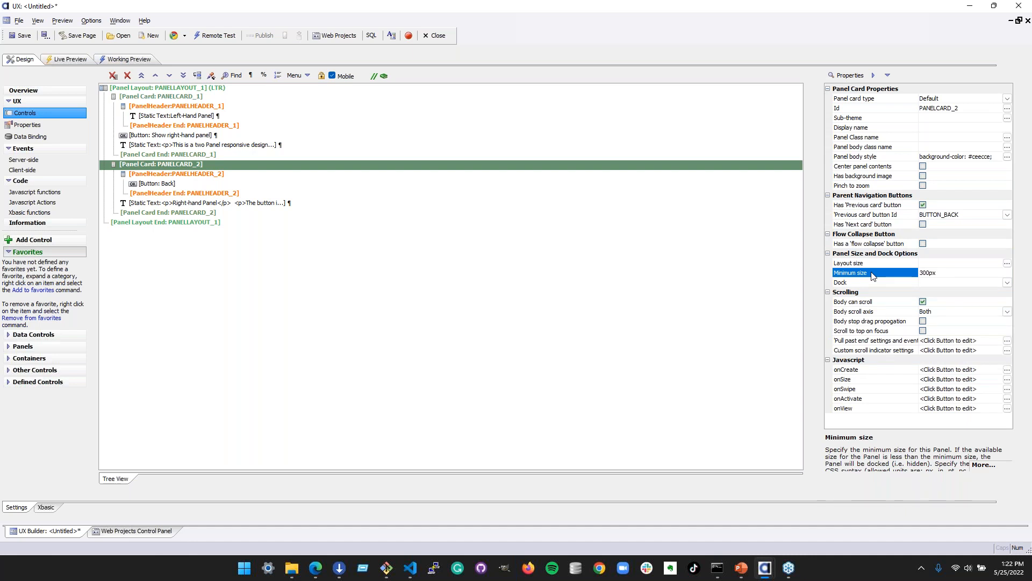
Compare the size and Dock options of PANELCARD_1 and PANELCARD_2
left_click(378, 98)
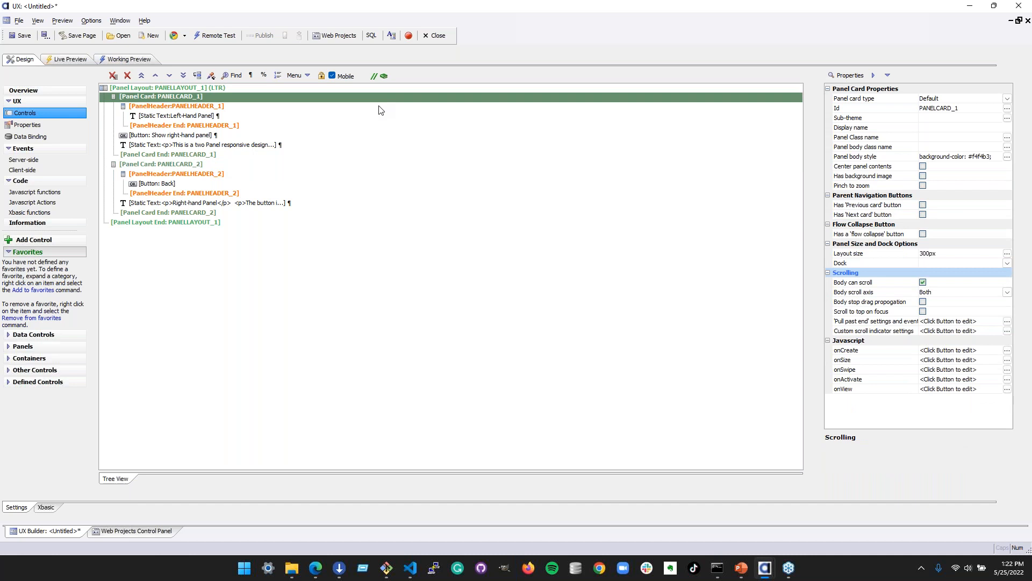
left_click(243, 164)
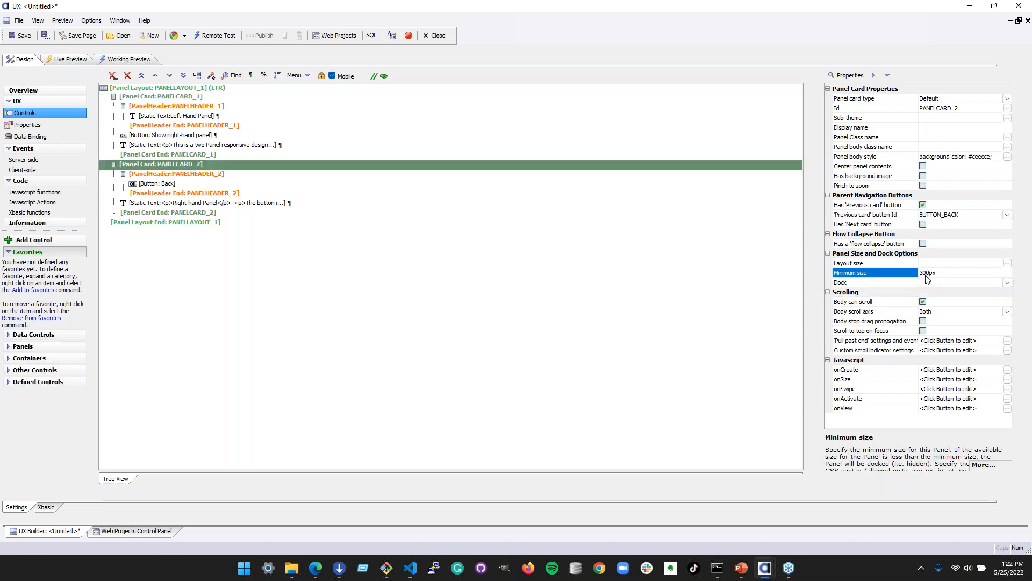
left_click(896, 284)
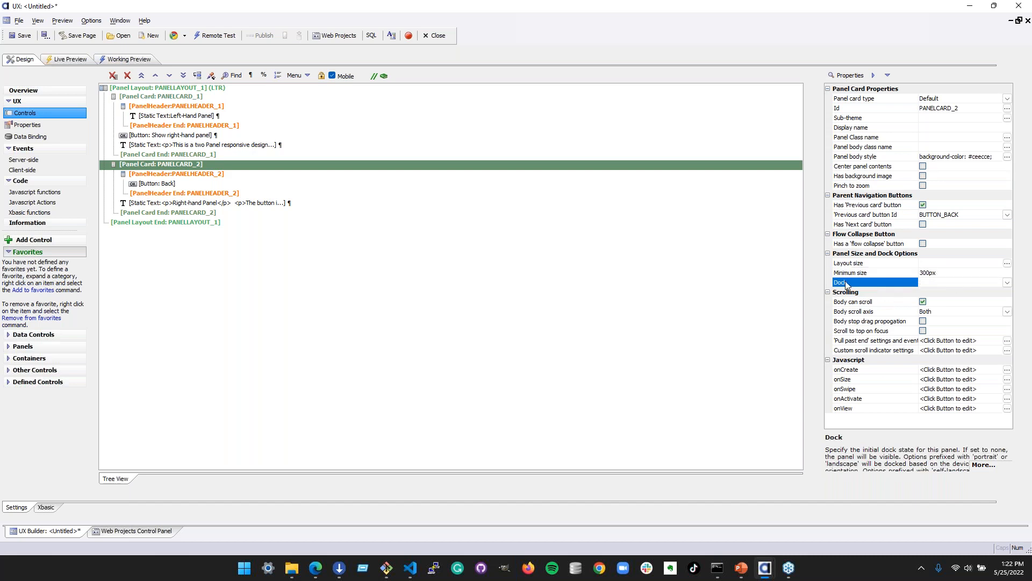
left_click(291, 97)
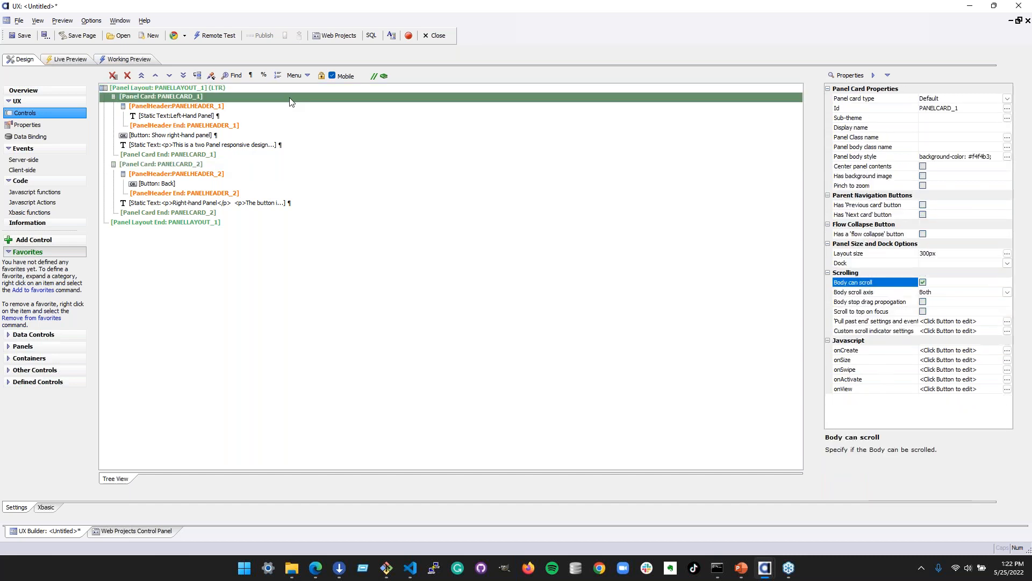
Examine the Layout size, Dock choices and Minimum size properties of PANELCARD_2
left_click(846, 265)
left_click(175, 165)
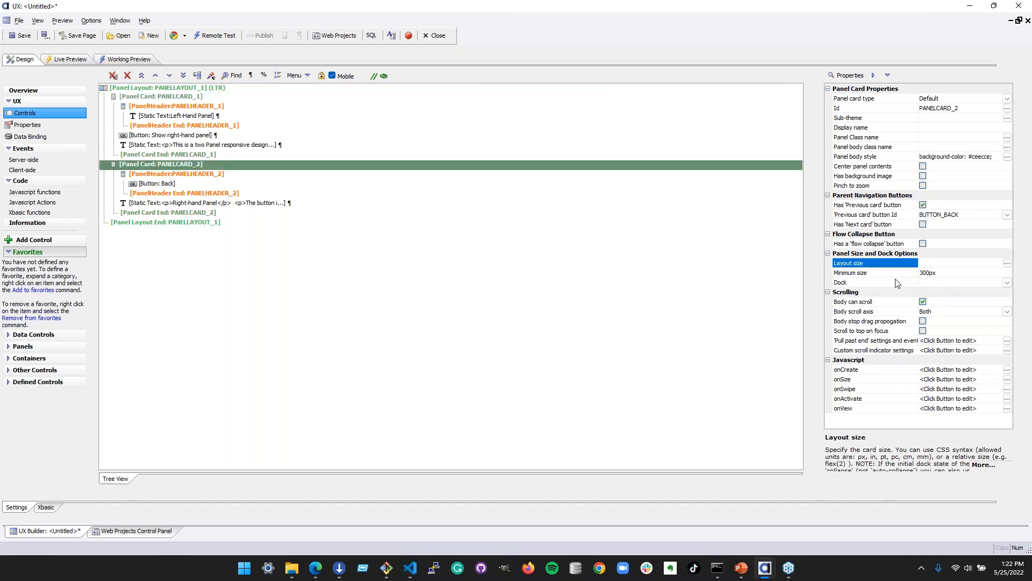
left_click(897, 283)
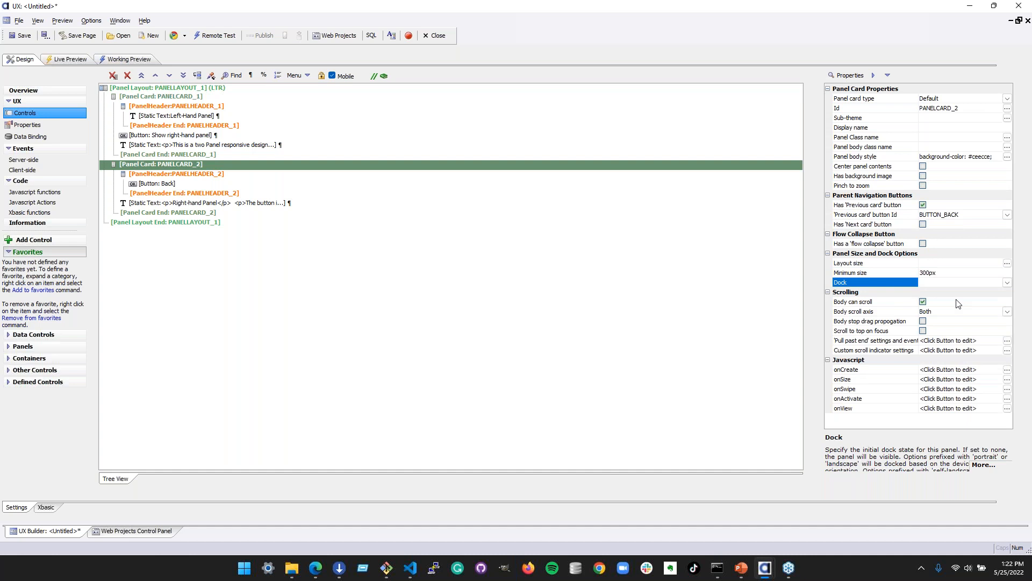
left_click(1007, 284)
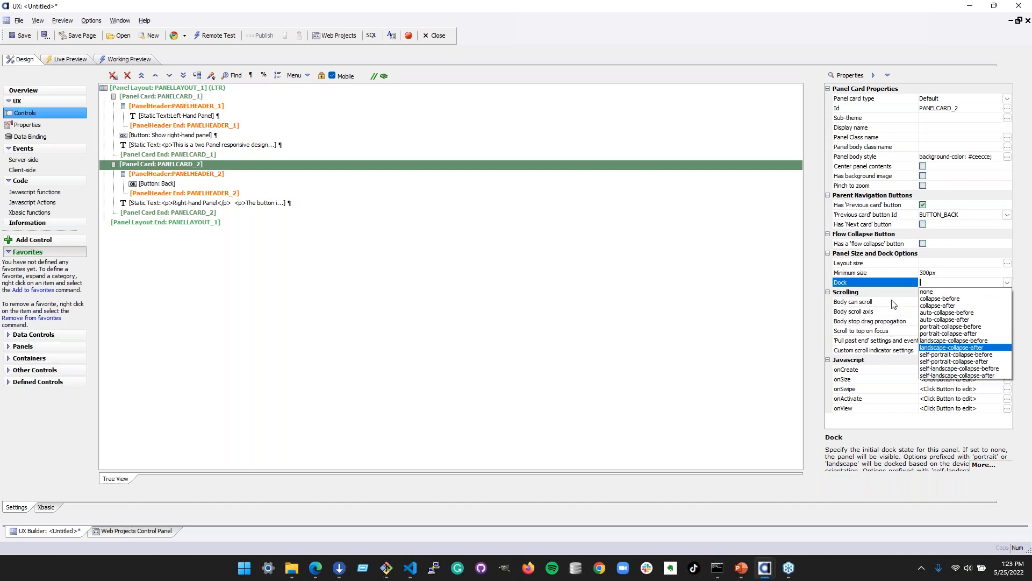
left_click(879, 283)
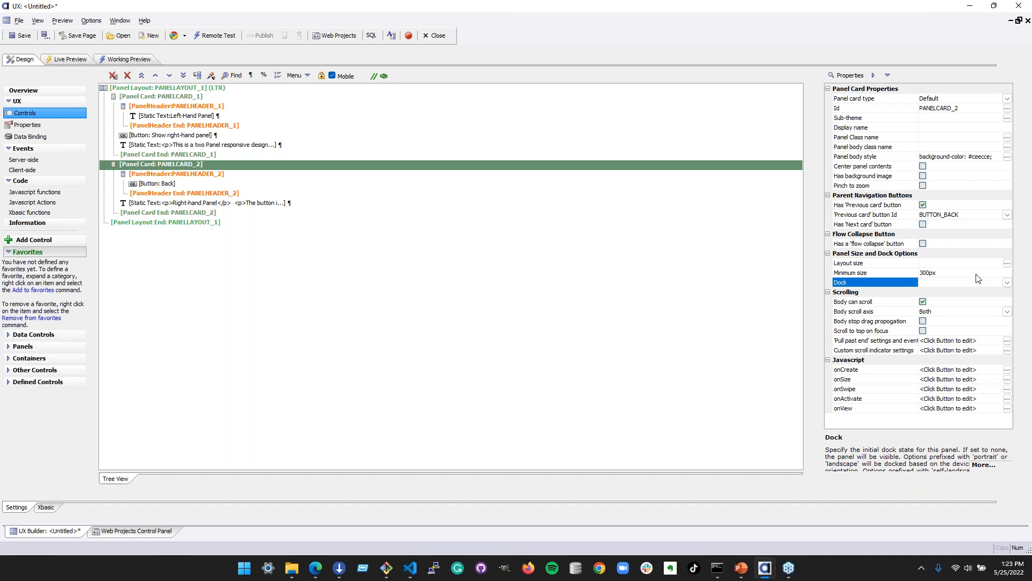
left_click(904, 273)
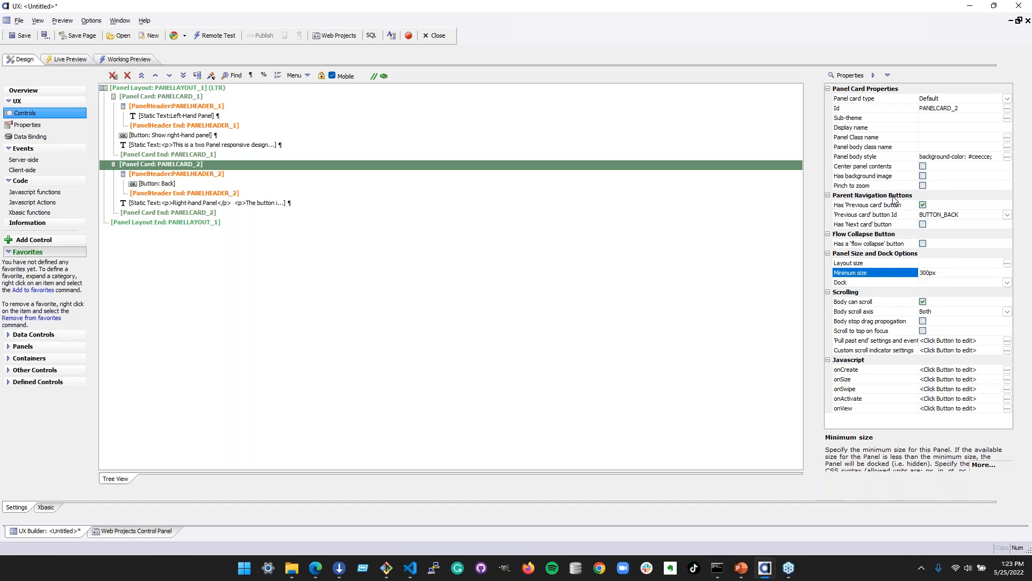
Check PANELCARD_2's 'Previous card' button settings and the properties of the Back button they refer to
left_click(897, 217)
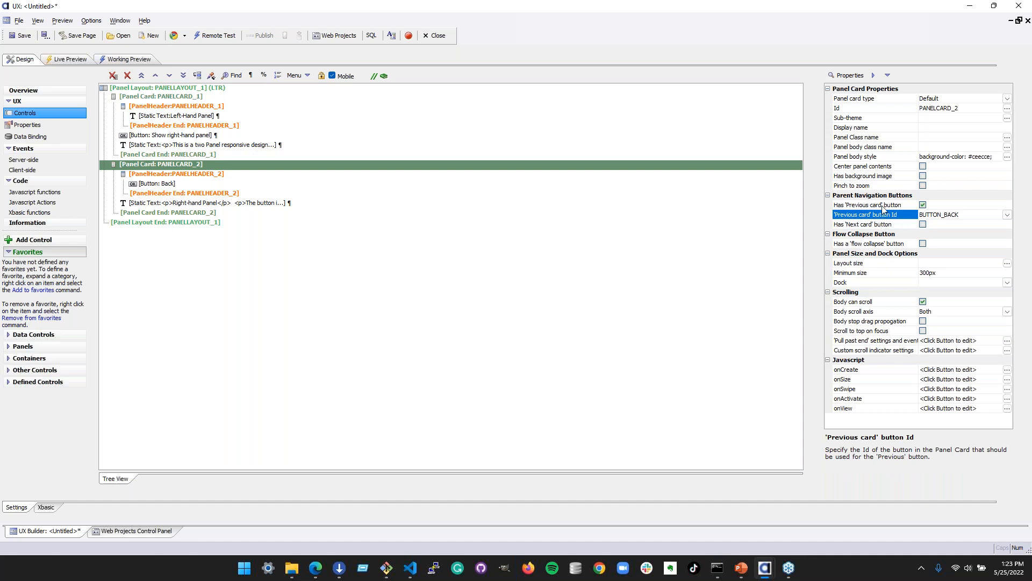
left_click(883, 207)
left_click(884, 216)
left_click(275, 183)
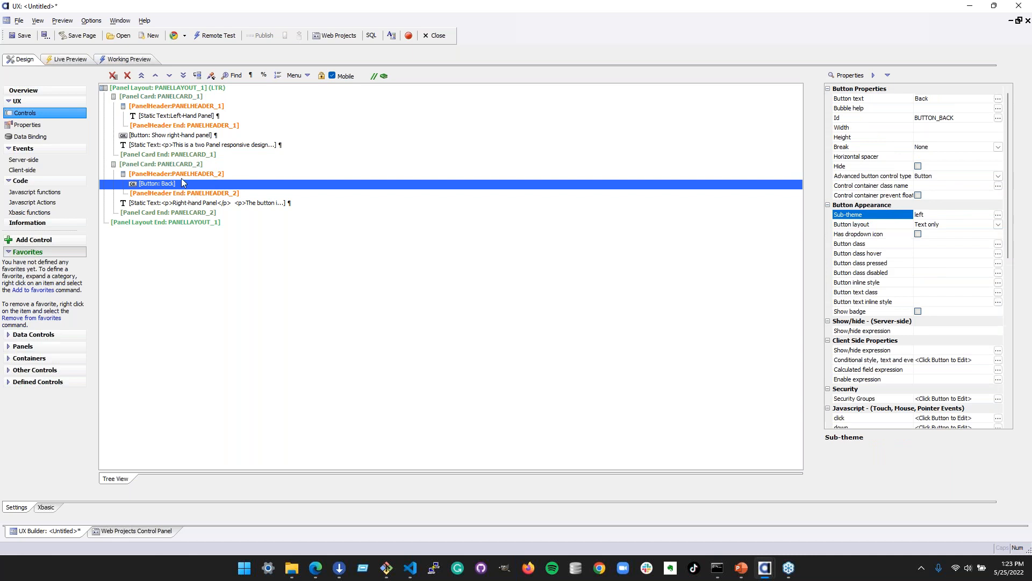
left_click(189, 164)
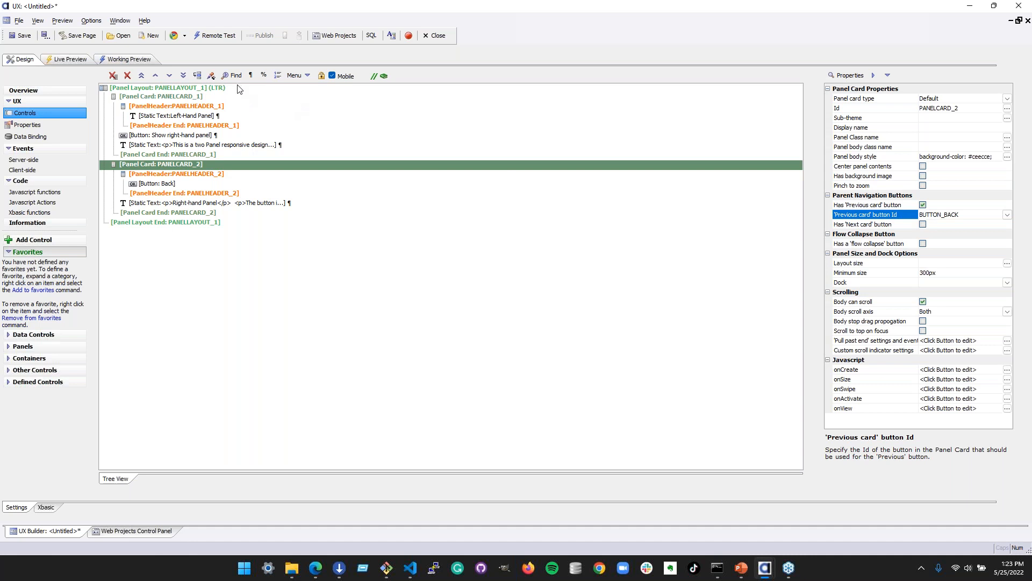
View the Docked Panel controller buttons settings of PANELLAYOUT_1 and close them without changes
left_click(204, 88)
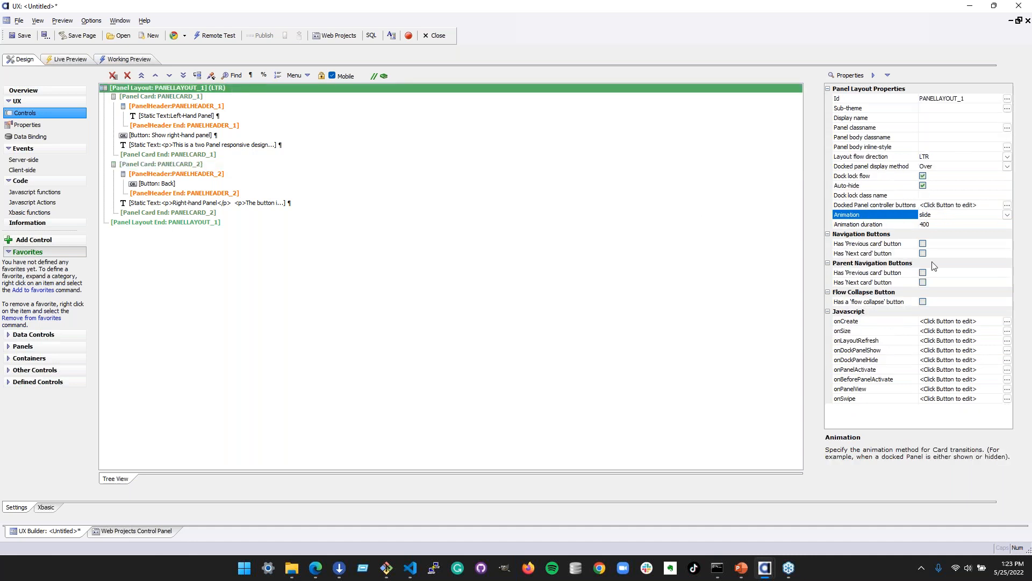
left_click(905, 207)
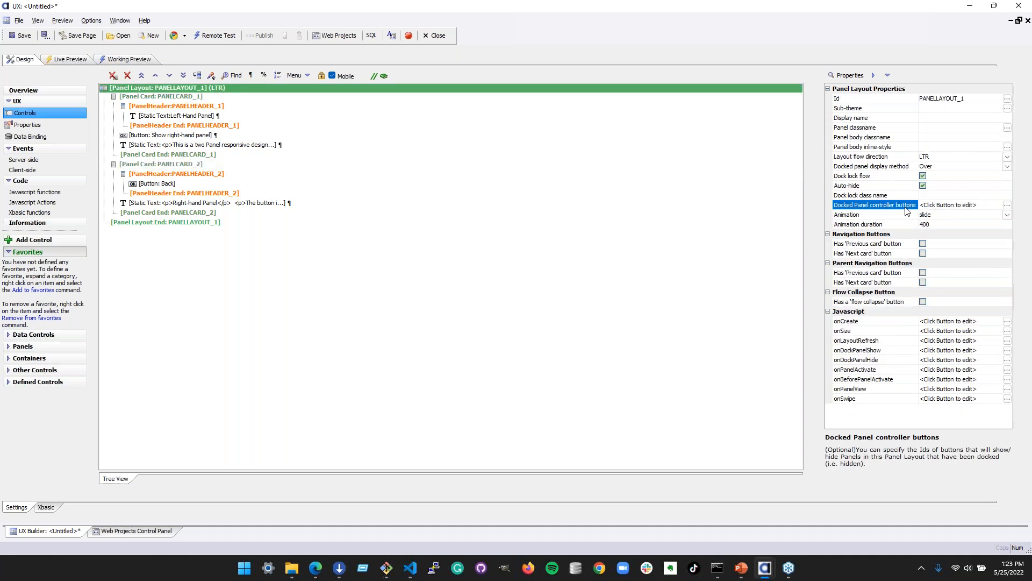
left_click(1007, 205)
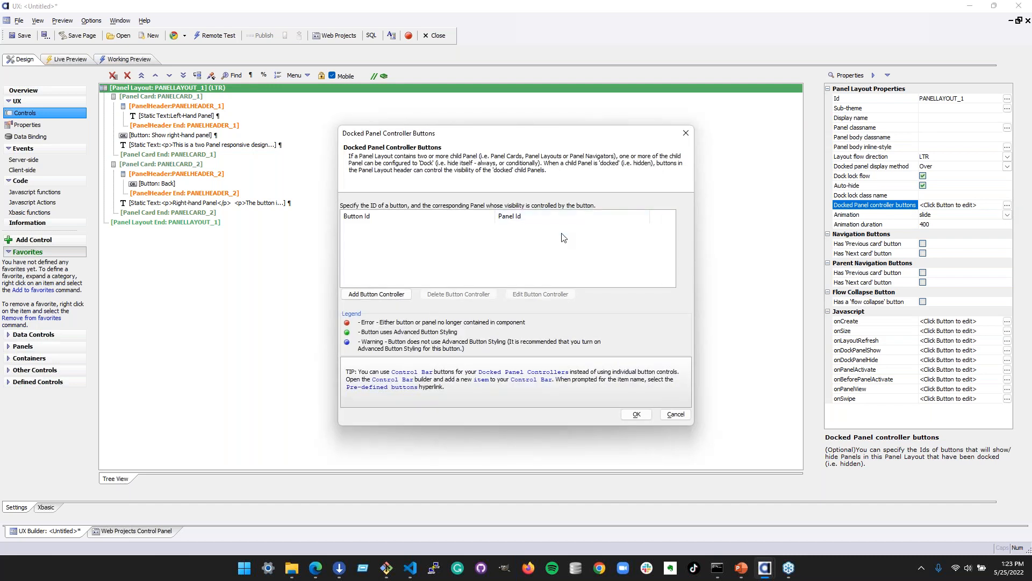
left_click(686, 134)
Look through the properties of PANELHEADER_1, its Left-Hand Panel static text and the header's end control
left_click(232, 117)
left_click(228, 106)
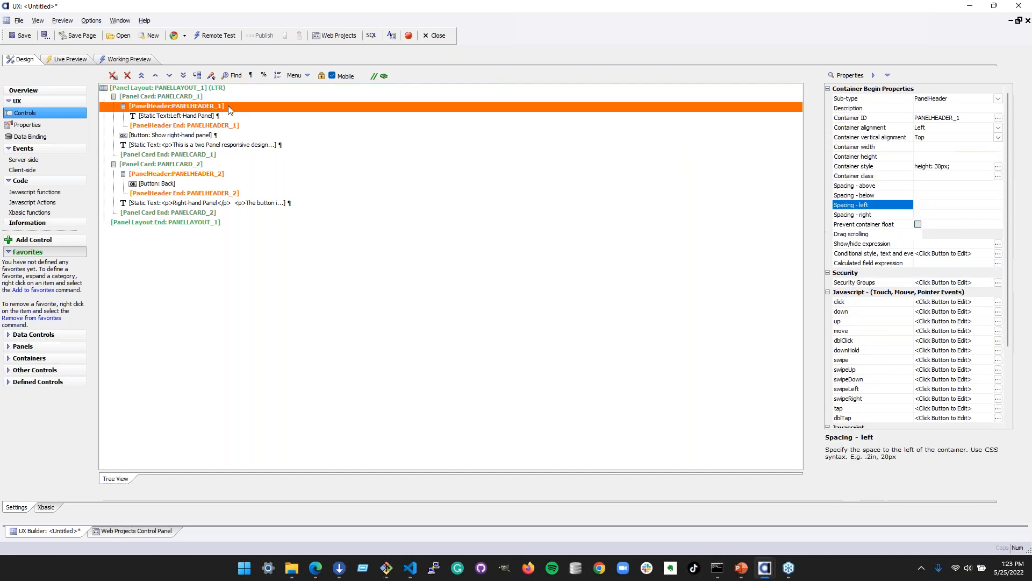
scroll(922, 336, "down", 4)
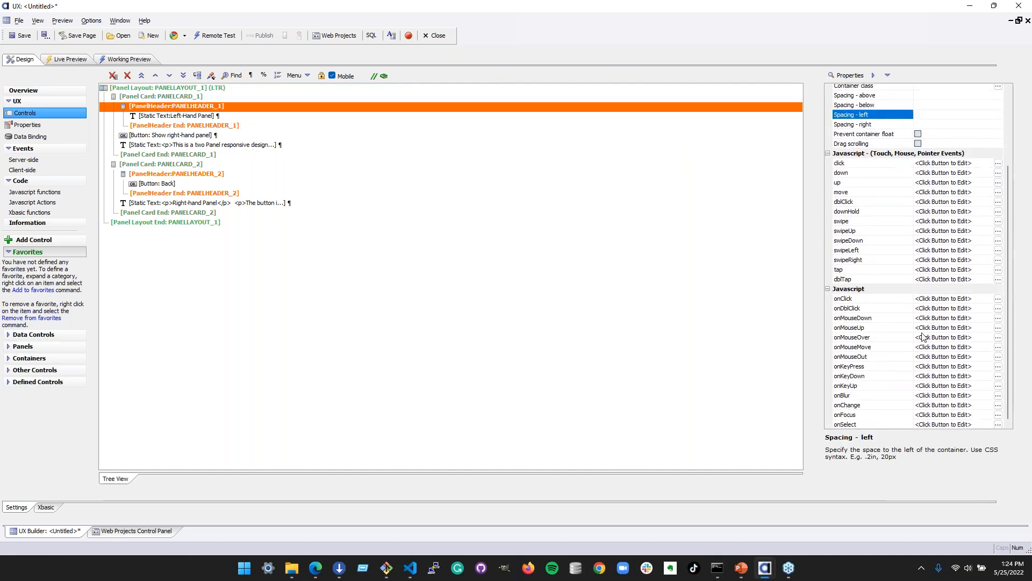
scroll(918, 332, "up", 4)
left_click(188, 116)
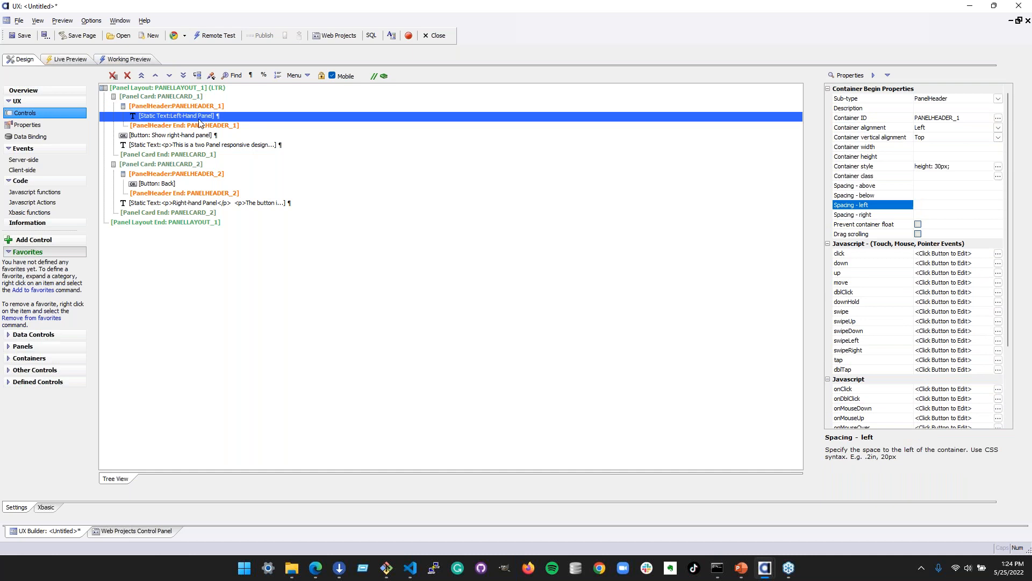
scroll(935, 317, "down", 10)
scroll(914, 331, "up", 10)
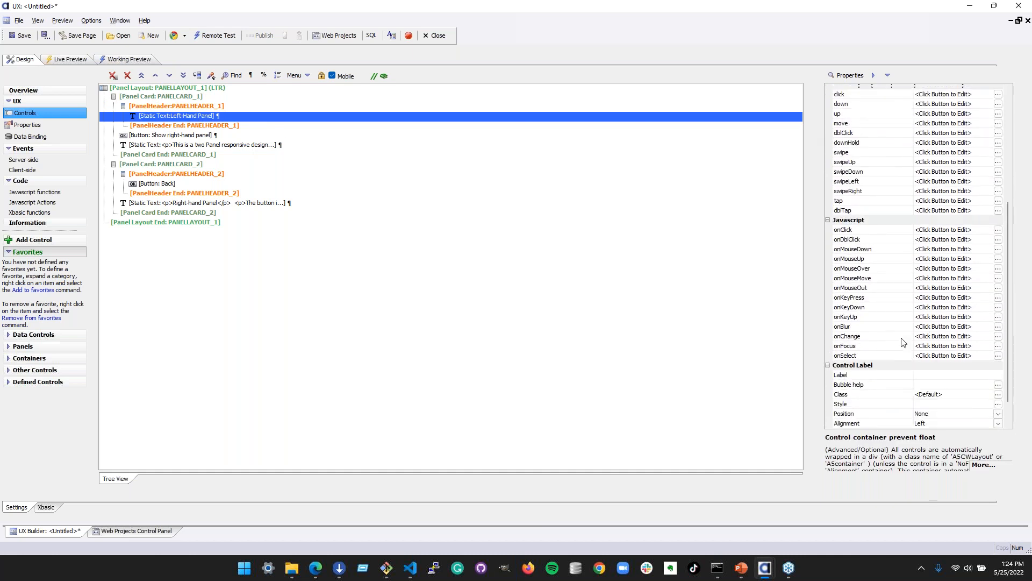
left_click(169, 126)
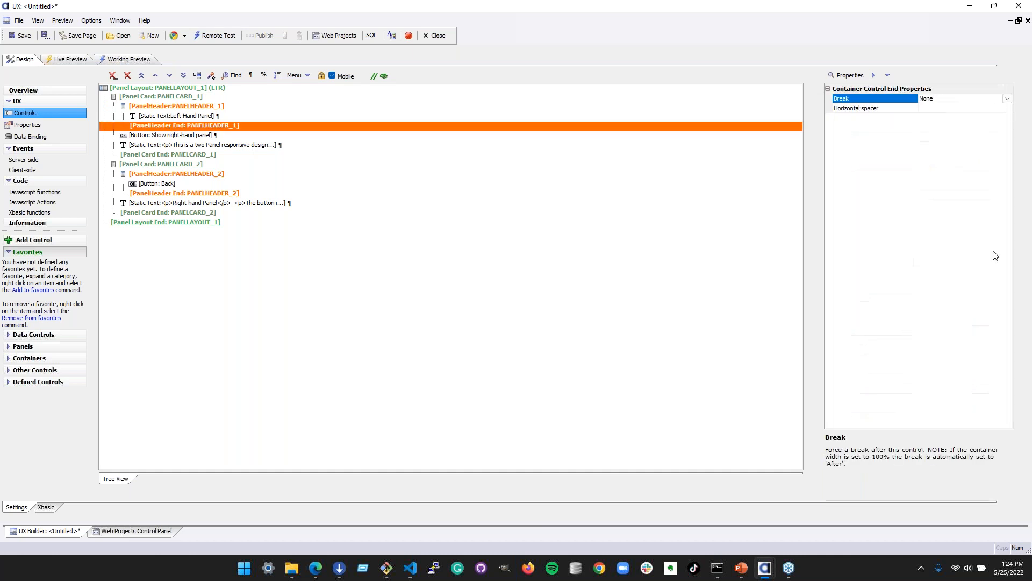
Recheck which buttons control docked panels in PANELLAYOUT_1, leaving the list as it is
left_click(162, 87)
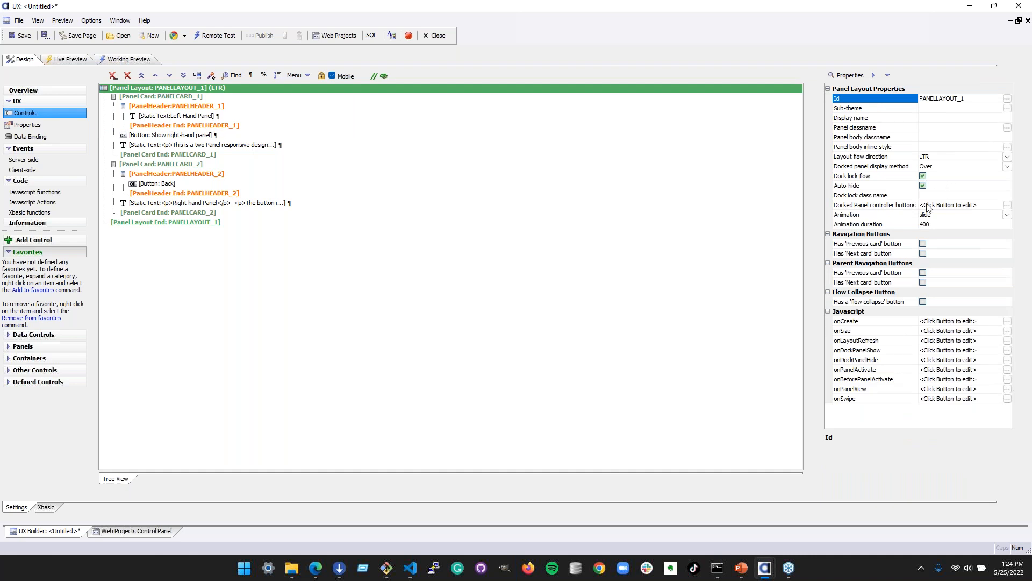
left_click(876, 207)
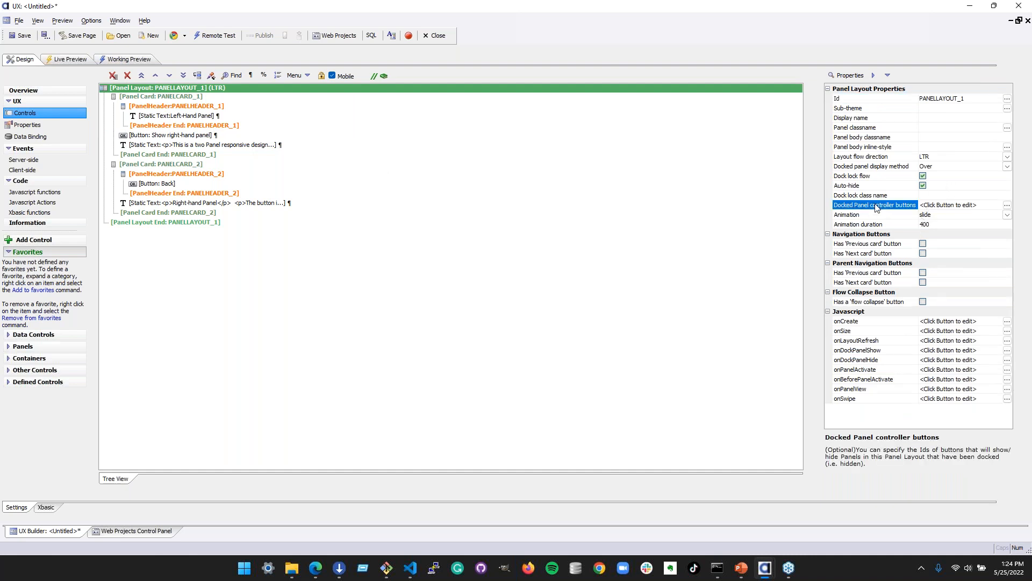
left_click(1007, 206)
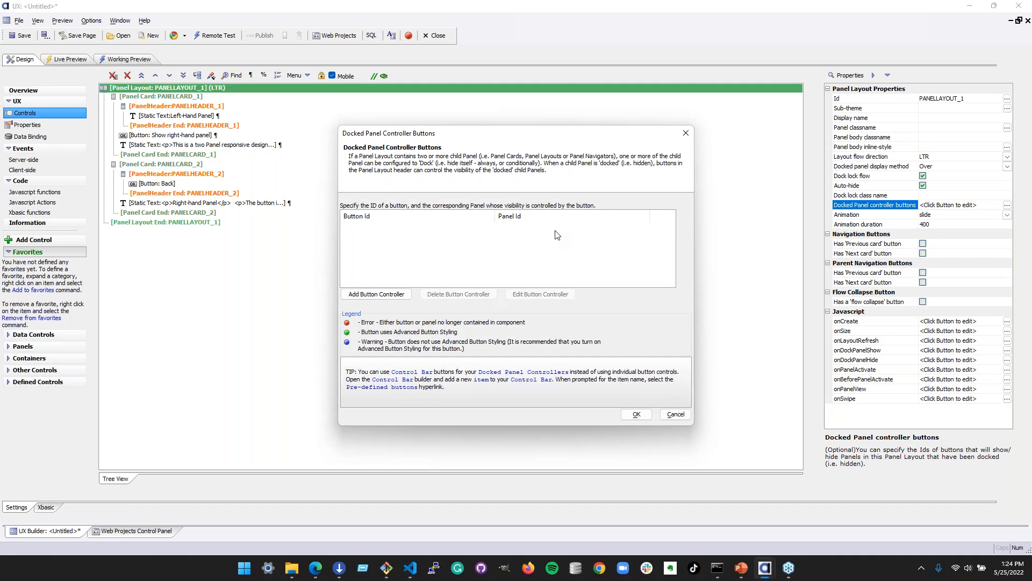
left_click(686, 133)
Open the component's Responsive layout settings from the UX properties
left_click(186, 118)
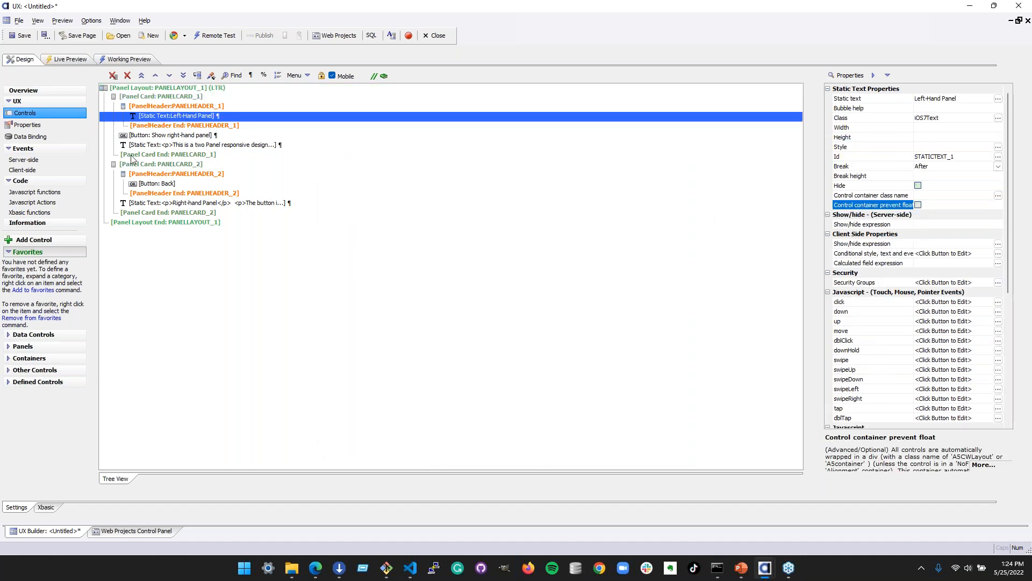
left_click(31, 126)
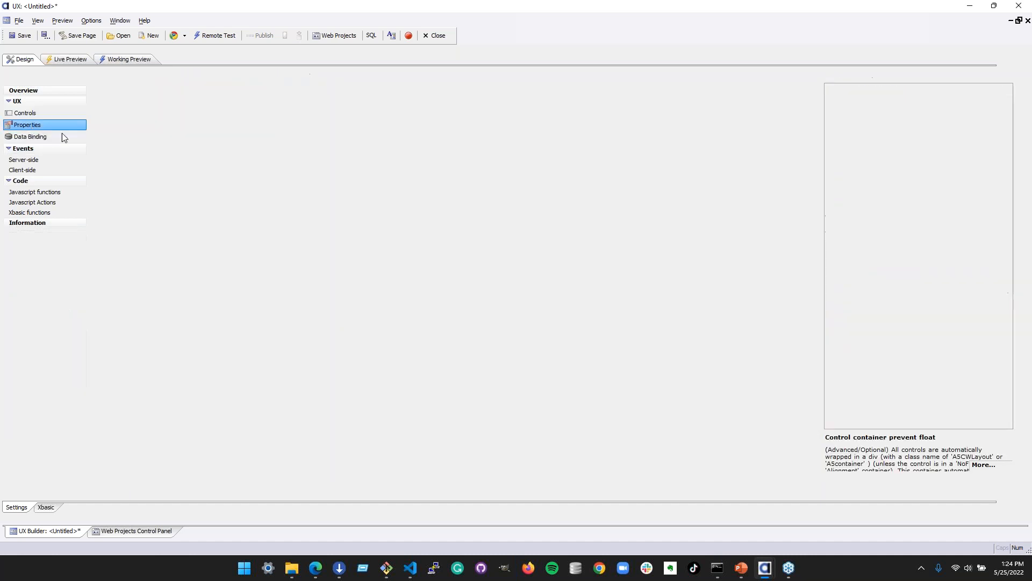
left_click(195, 265)
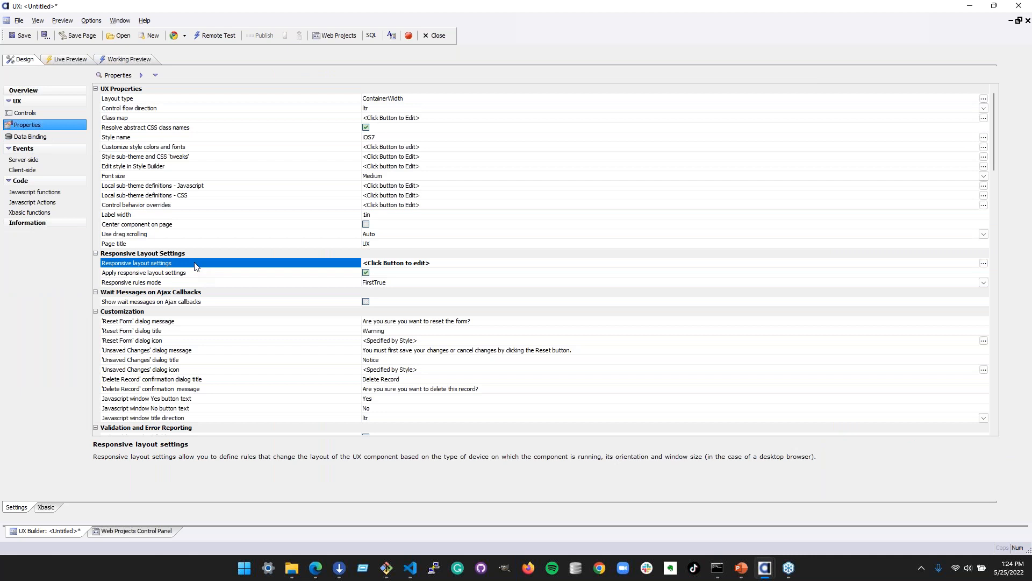
left_click(984, 264)
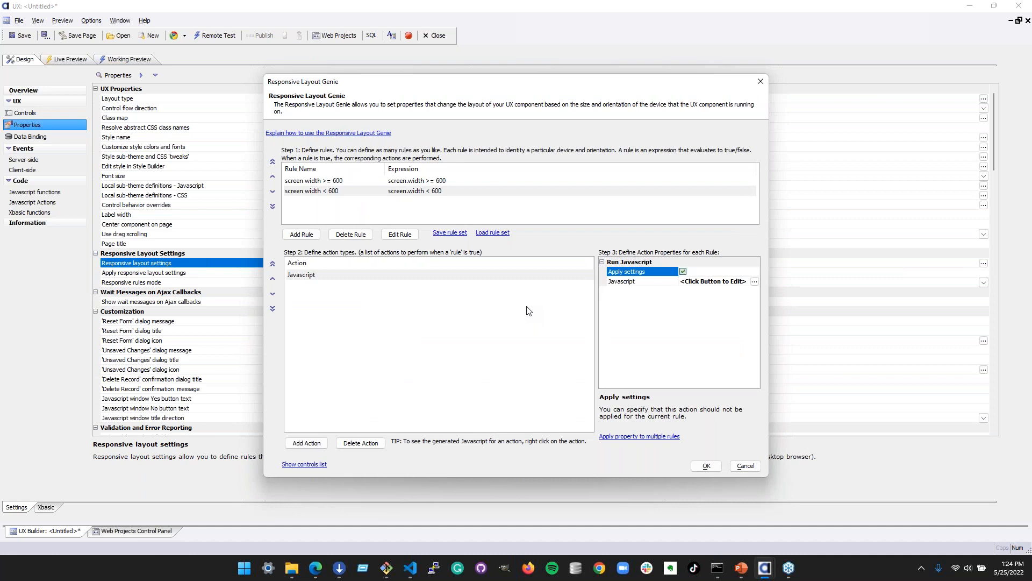
Inspect the Javascript action that runs for the screen width >= 600 rule
left_click(418, 182)
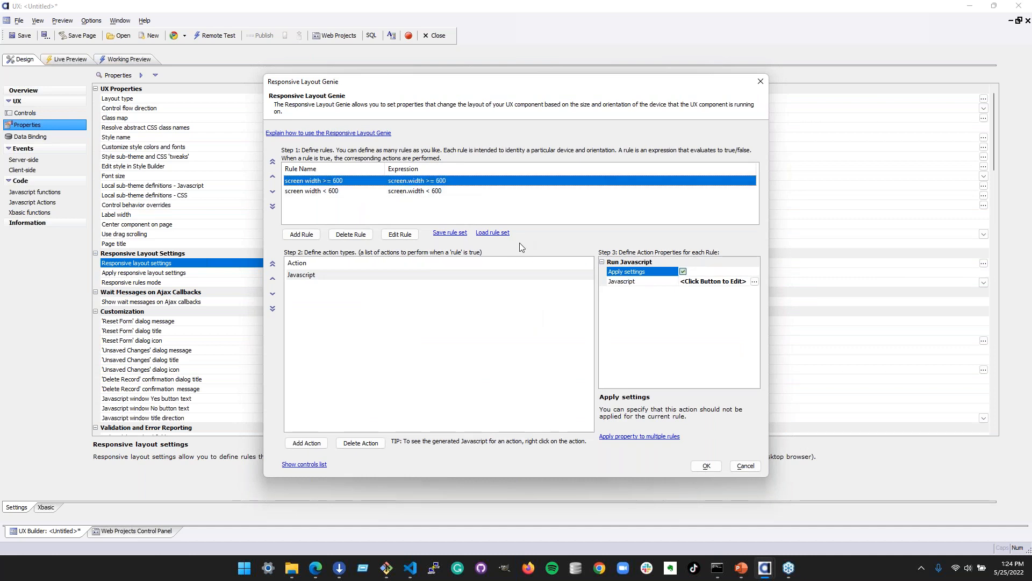
left_click(411, 181)
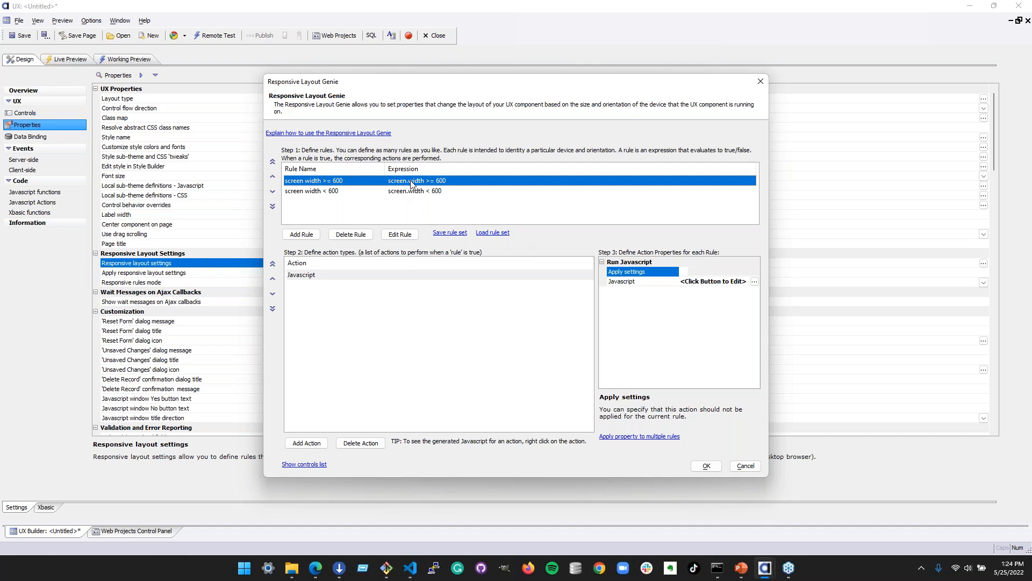
left_click(435, 276)
left_click(673, 281)
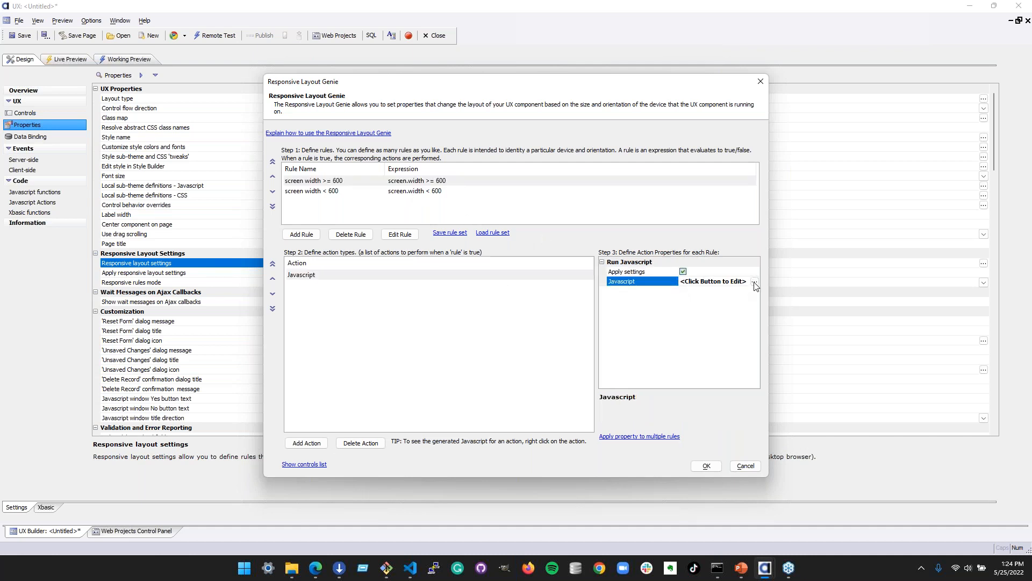
left_click(755, 282)
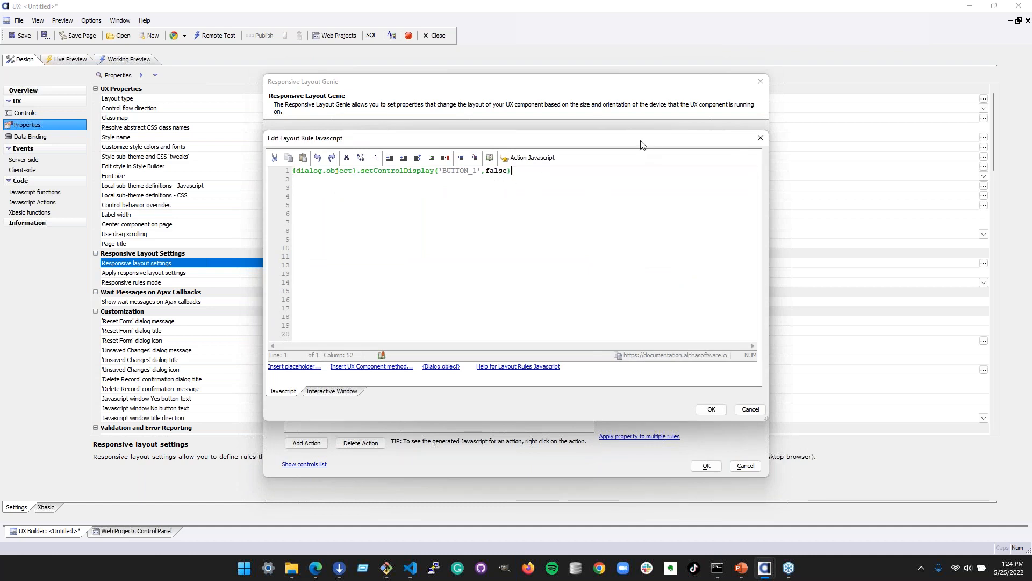
left_click_drag(630, 144, 687, 171)
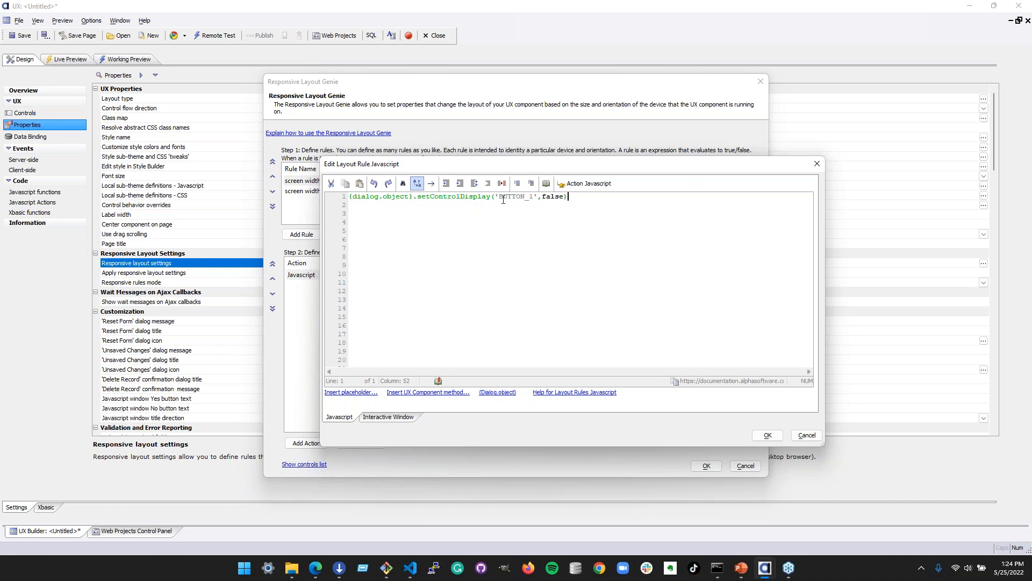
left_click(817, 165)
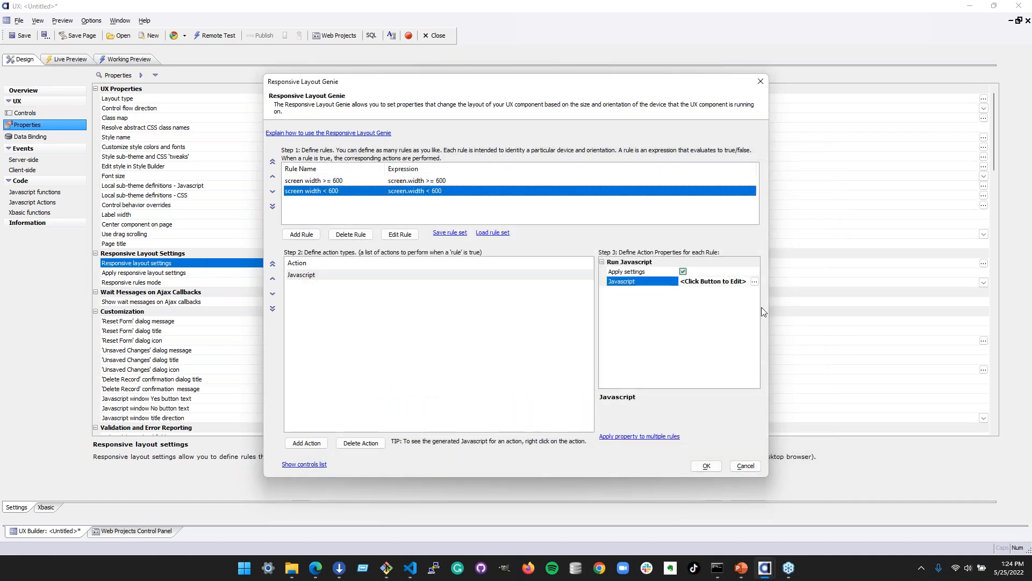
Inspect the Javascript action for the screen width < 600 rule and compare the two rules
left_click(754, 282)
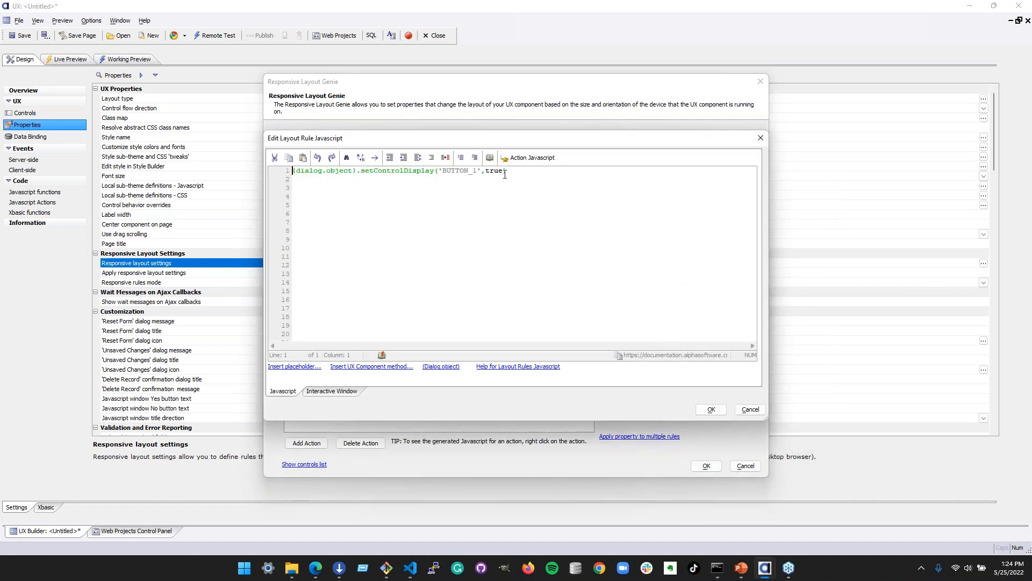
left_click(759, 139)
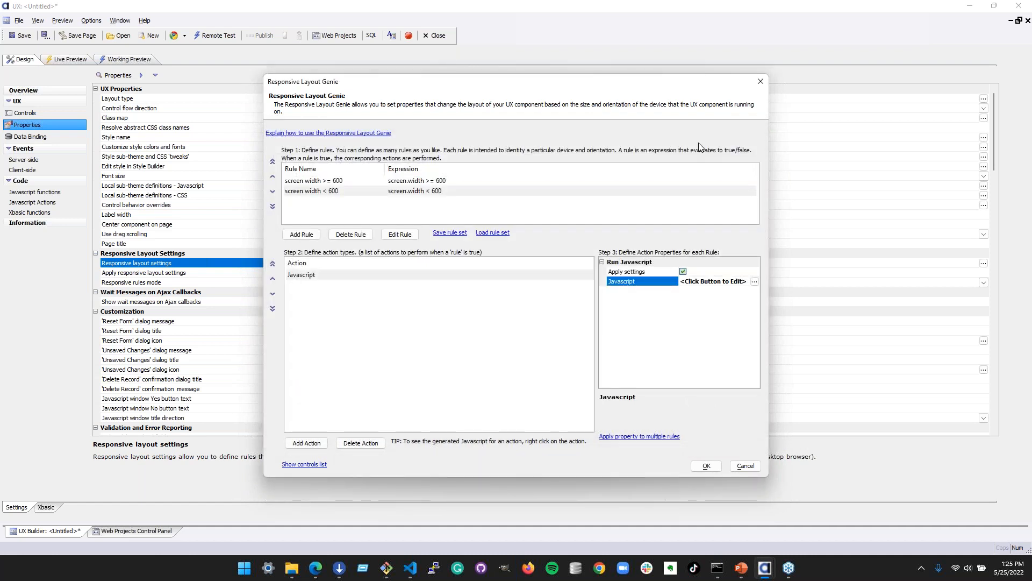
left_click(311, 183)
left_click(303, 193)
left_click(304, 182)
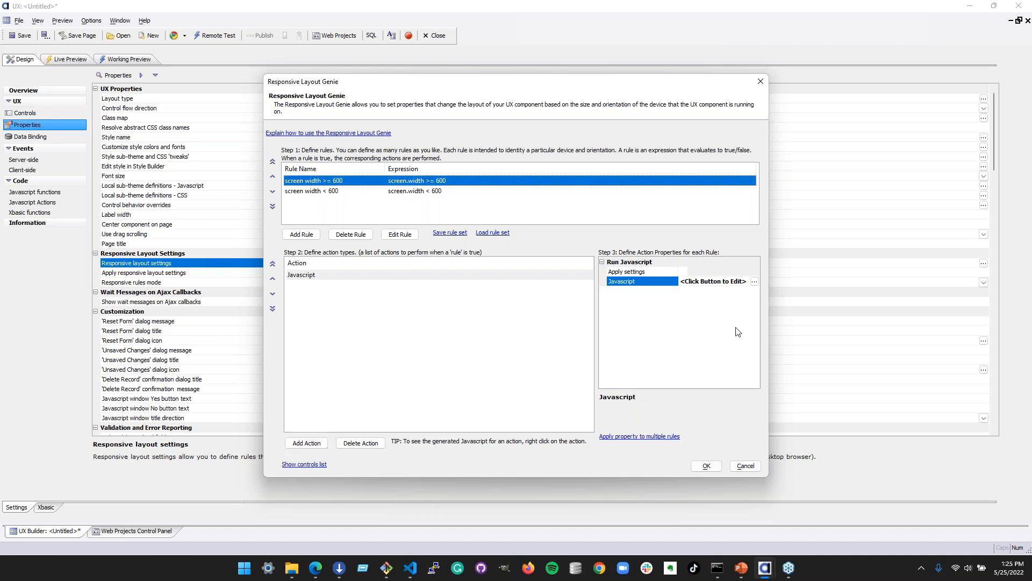
Add a Modify Properties on a Panel Layout action for PANELLAYOUT_1 to the responsive layout actions
left_click_drag(662, 83, 655, 73)
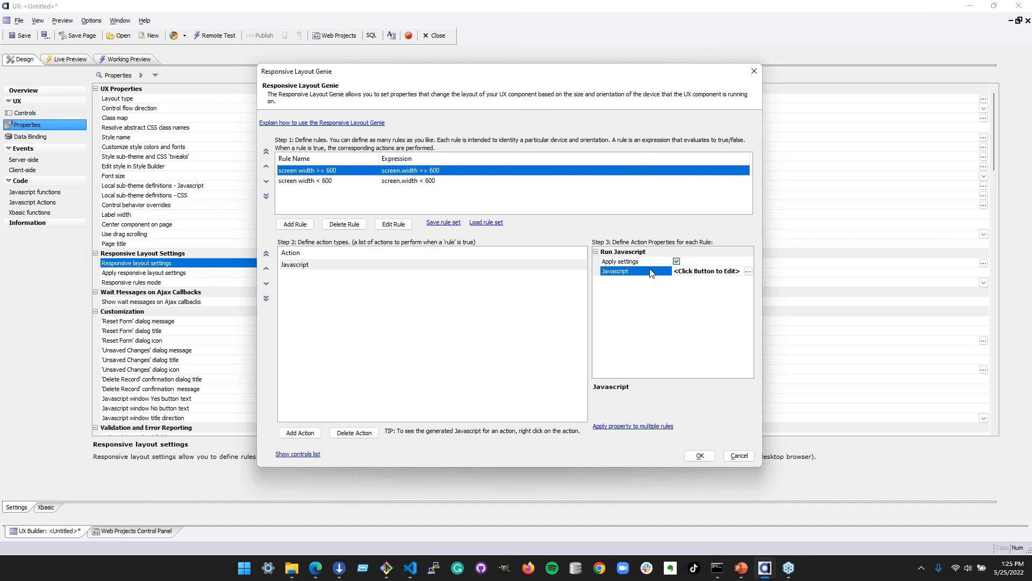
left_click(316, 433)
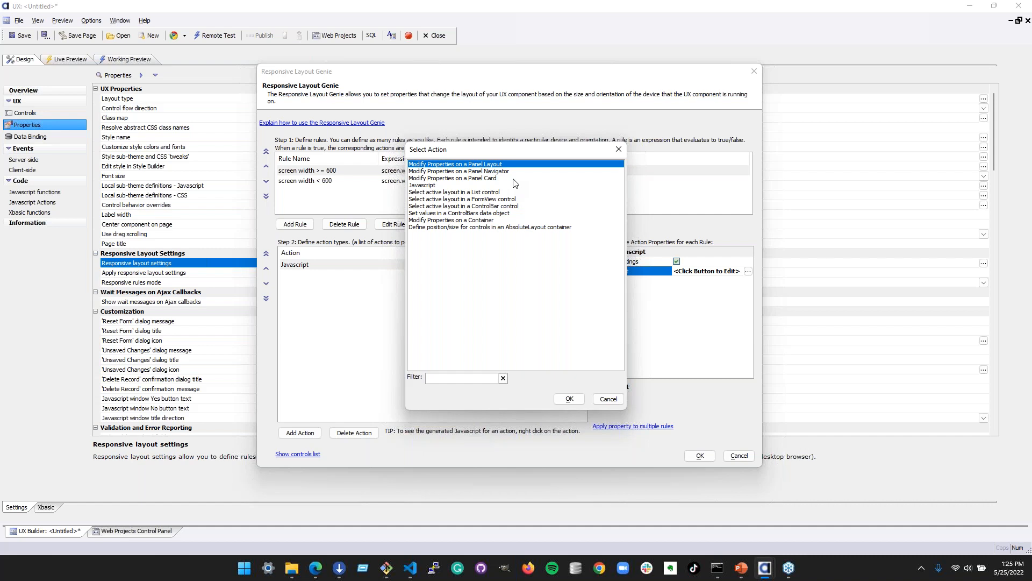
left_click(569, 398)
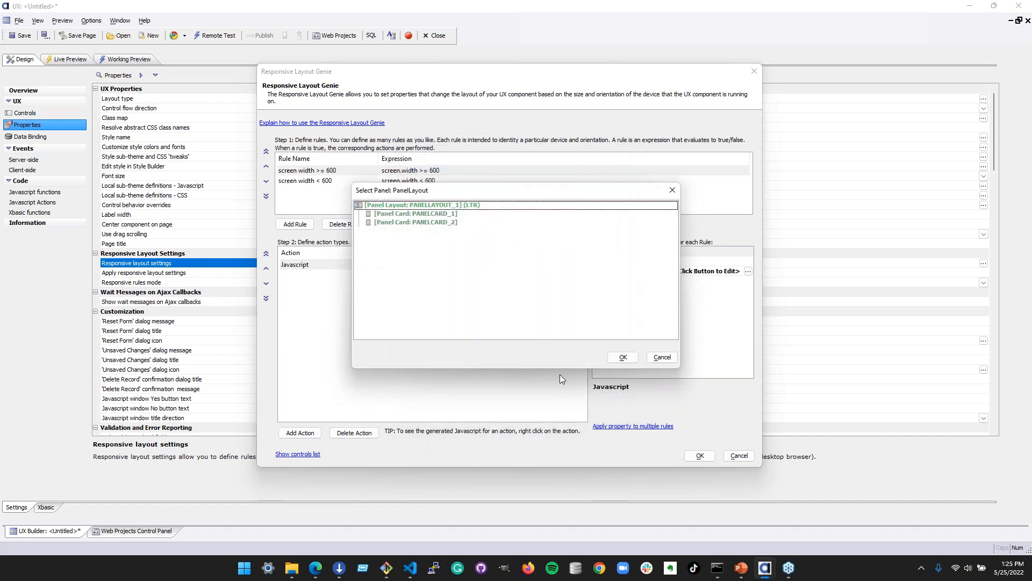
left_click(446, 206)
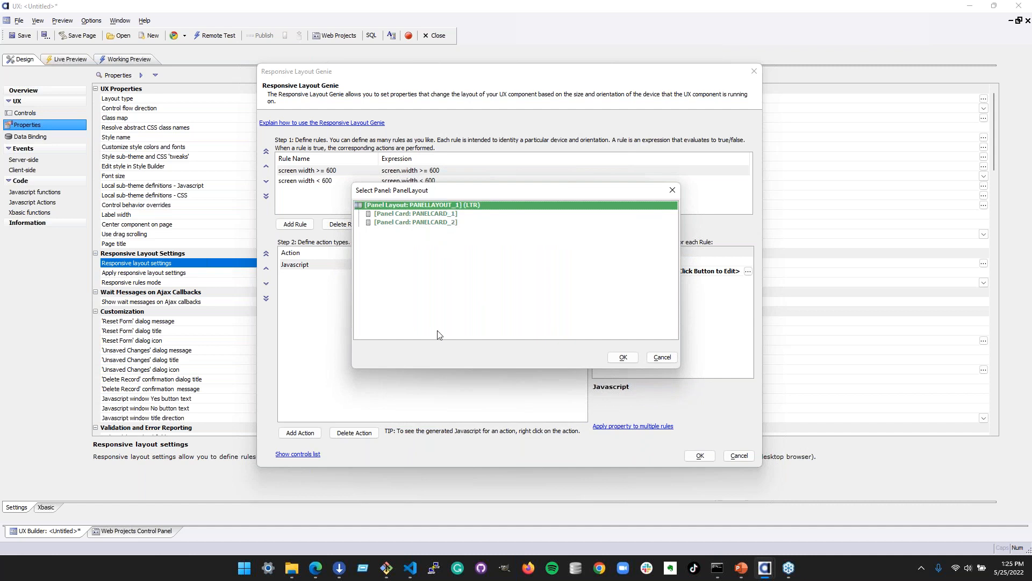
left_click(622, 357)
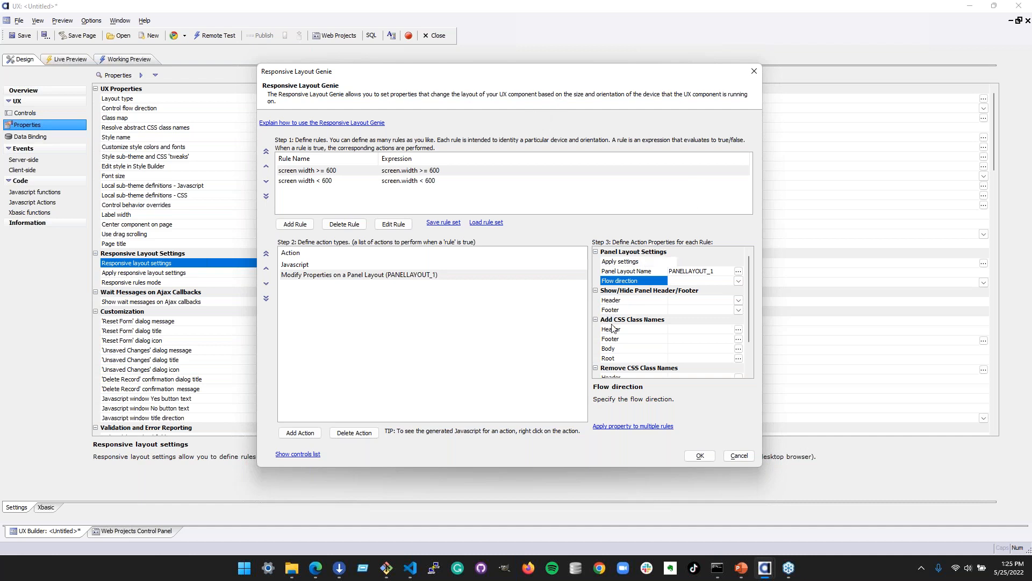
Examine the flow direction, header/footer and CSS class settings offered by the PANELLAYOUT_1 action
scroll(645, 304, "down", 4)
scroll(645, 304, "up", 3)
left_click(644, 300)
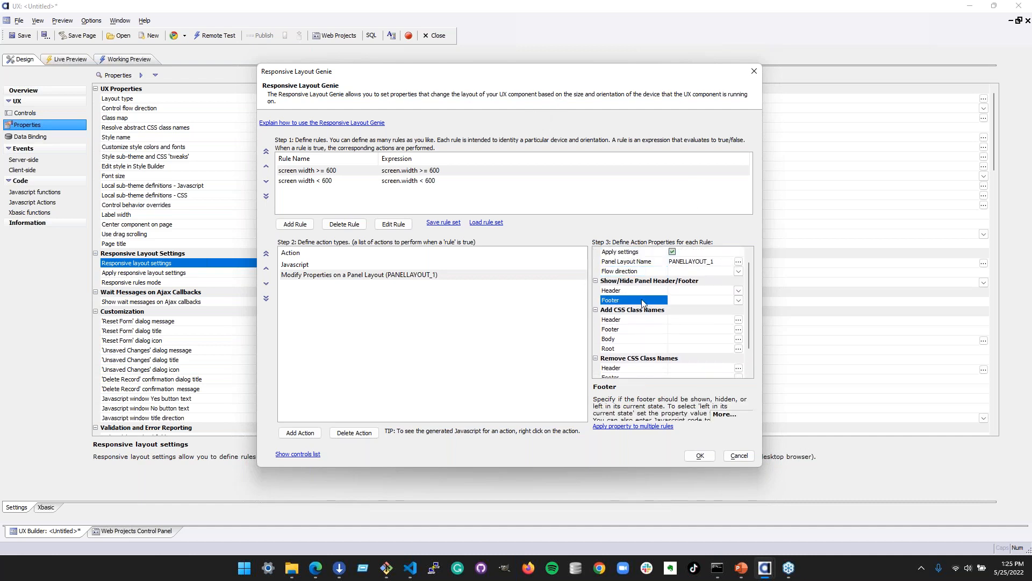
scroll(624, 346, "down", 2)
scroll(585, 343, "up", 2)
Delete the PANELLAYOUT_1 action and leave the responsive layout settings without saving changes
left_click(405, 279)
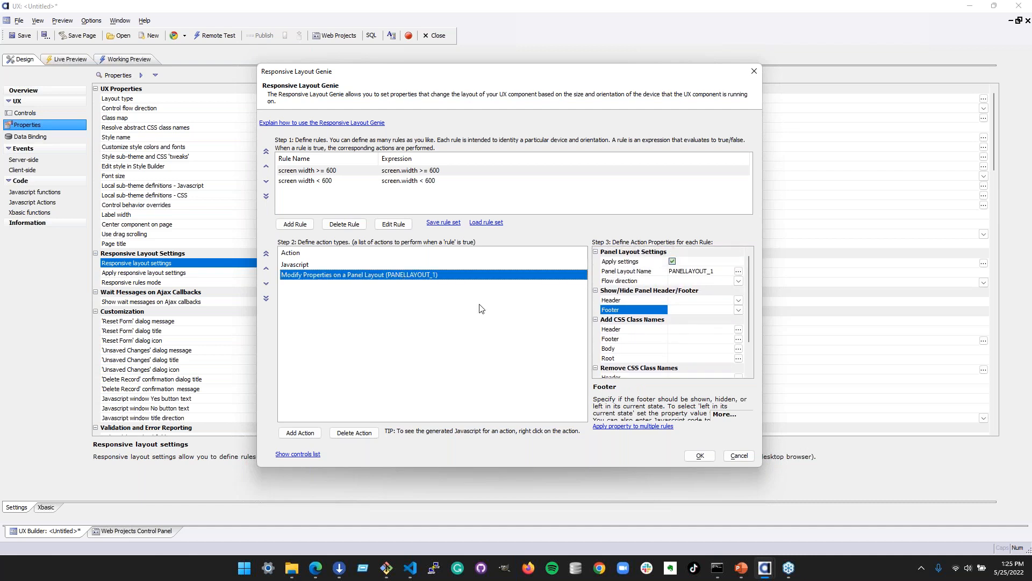
left_click(354, 433)
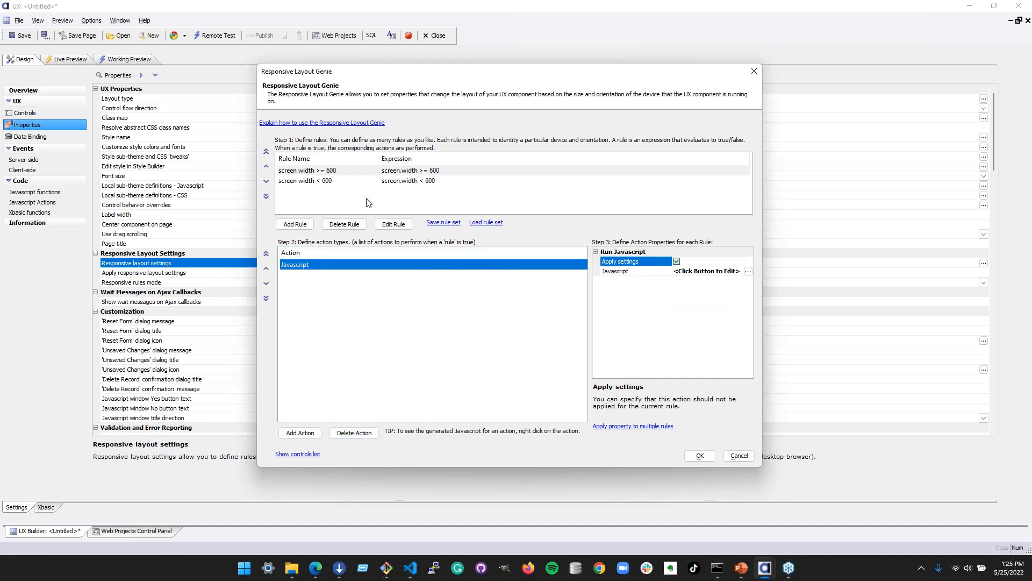
left_click(368, 181)
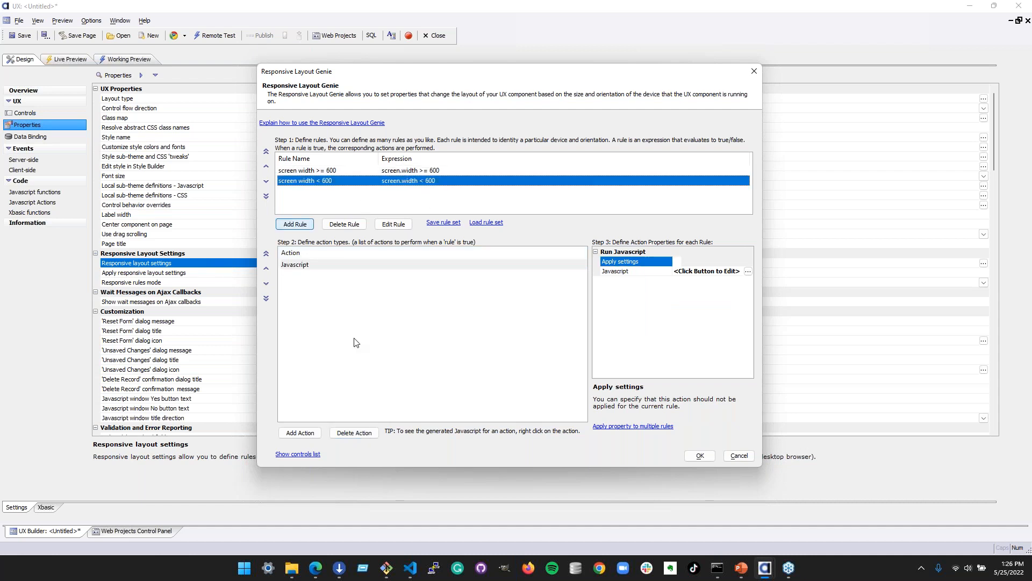
left_click(338, 171)
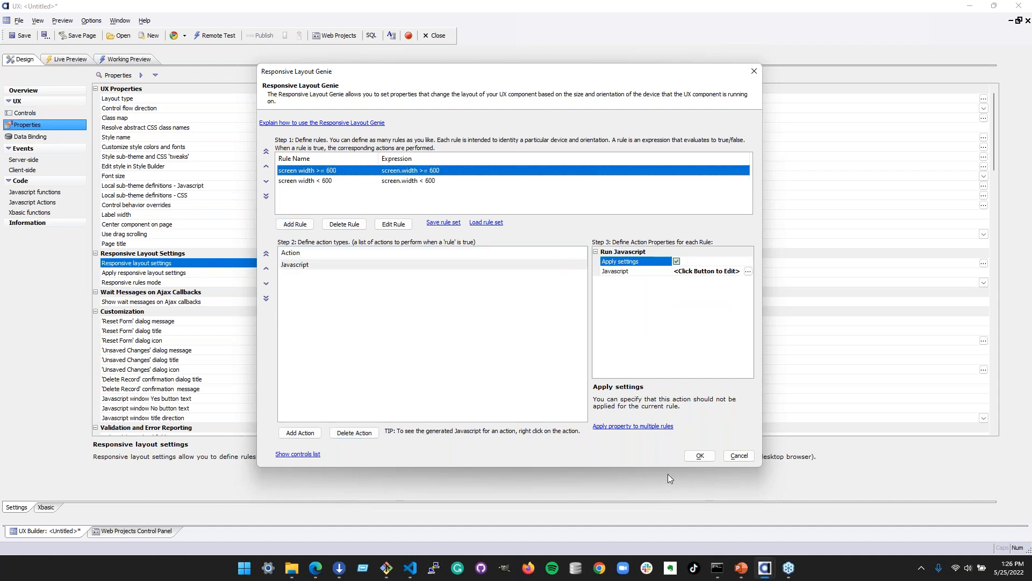
left_click(740, 456)
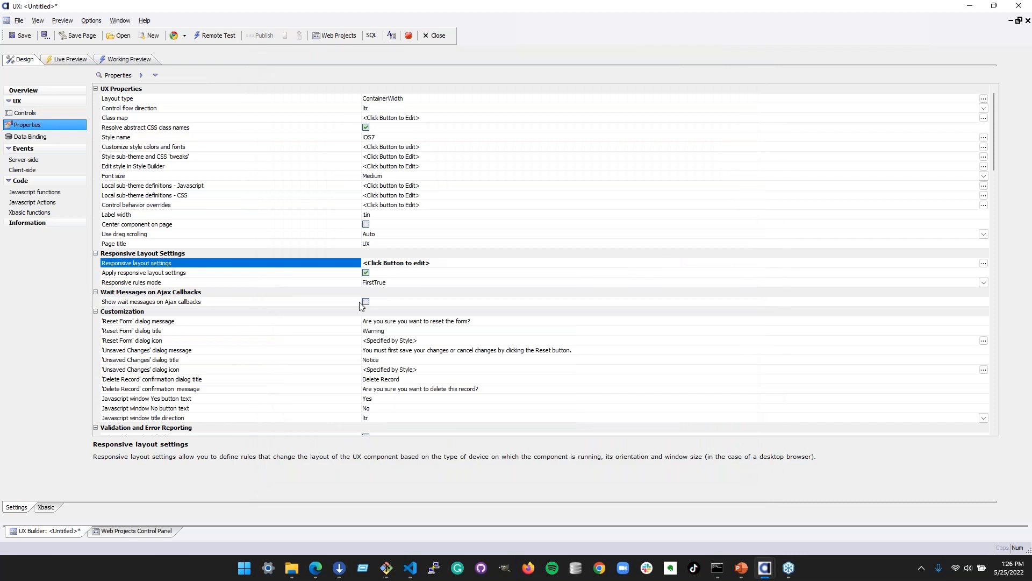
Open the component in Working Preview, dismissing the CSS icons notice, and return to its design
left_click(25, 112)
left_click(128, 59)
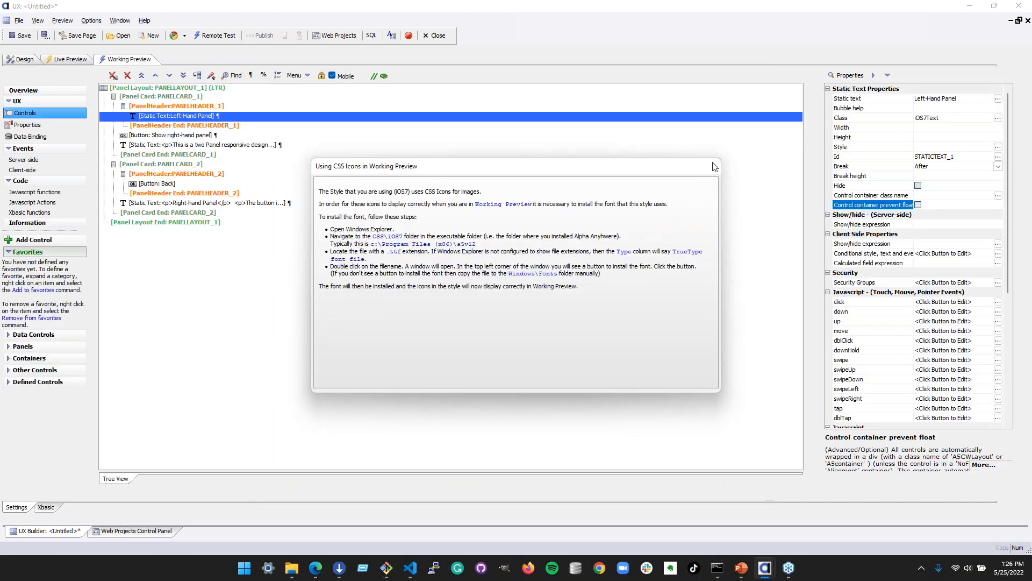
left_click(713, 165)
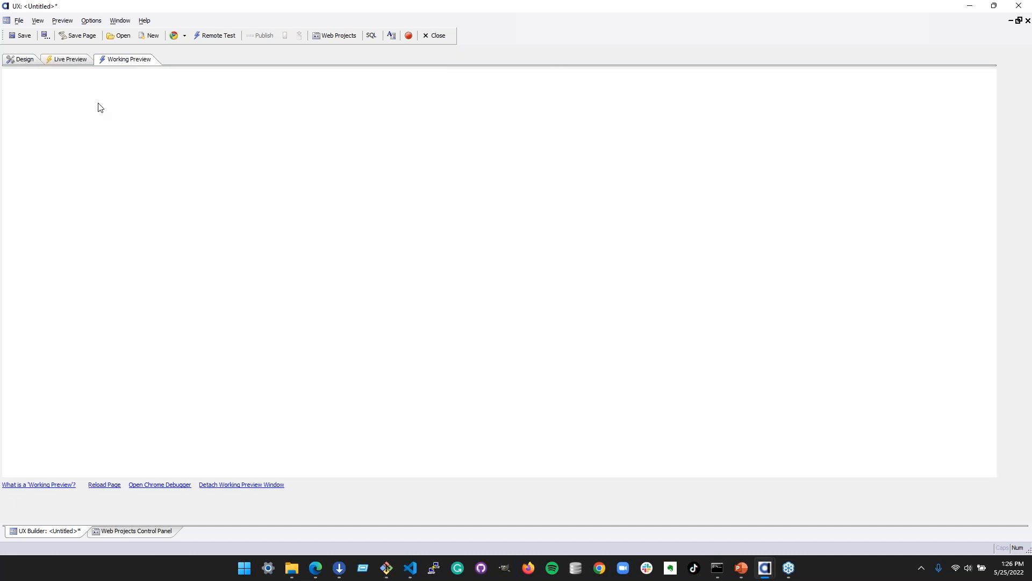
left_click(13, 58)
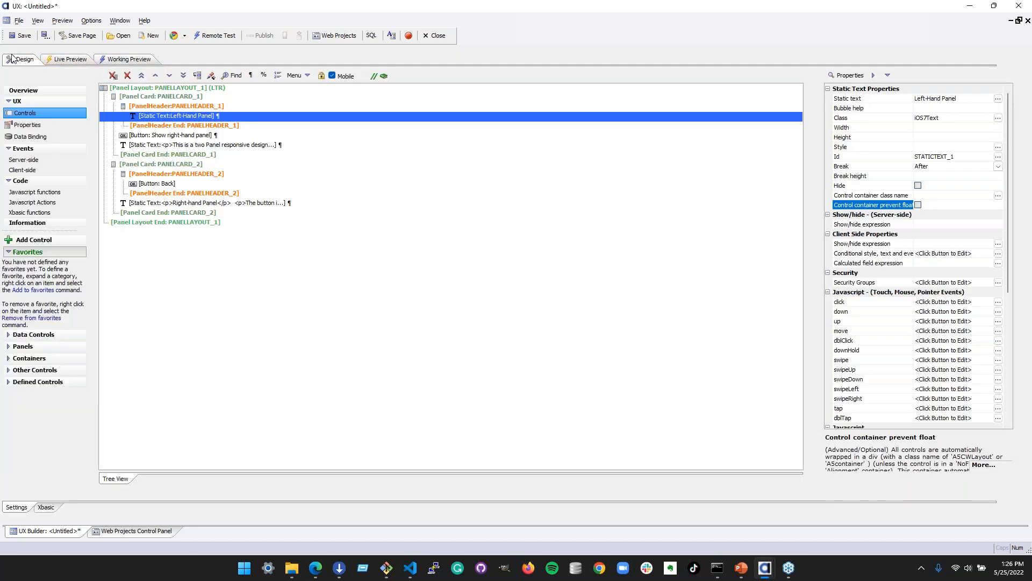
Set the component's Style name to the Alpha system theme in the UX properties
left_click(43, 125)
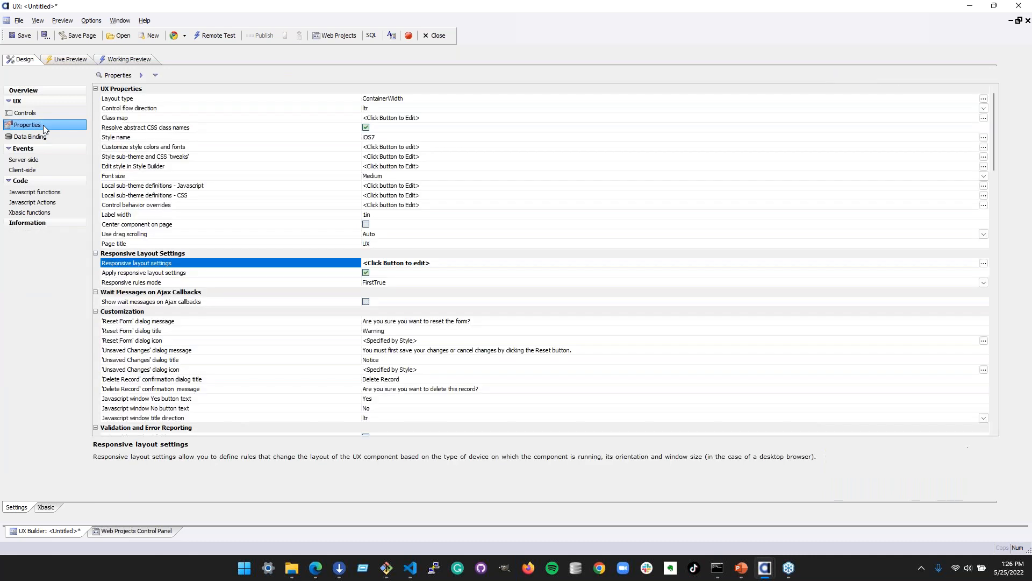
left_click(197, 140)
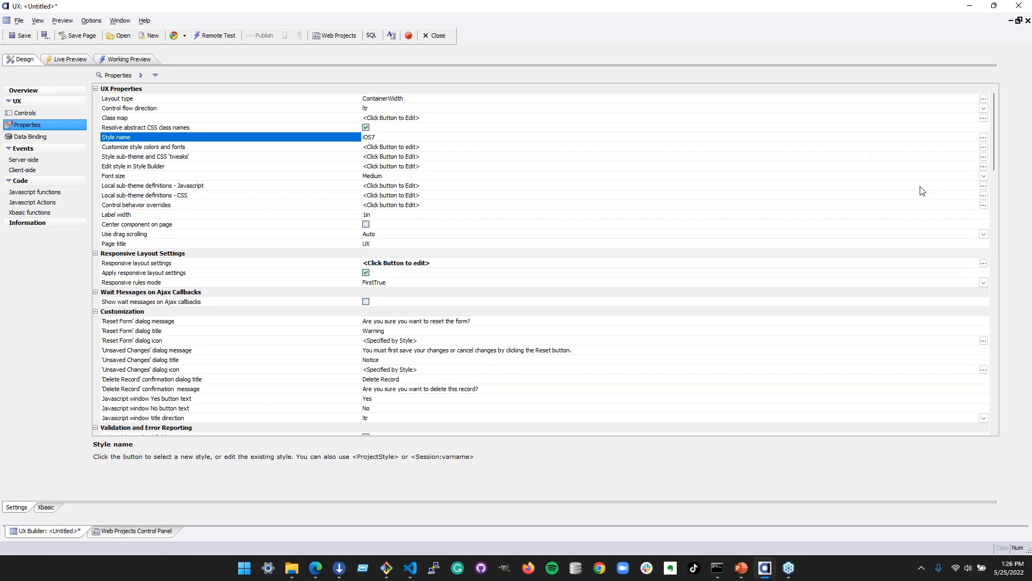
left_click(983, 138)
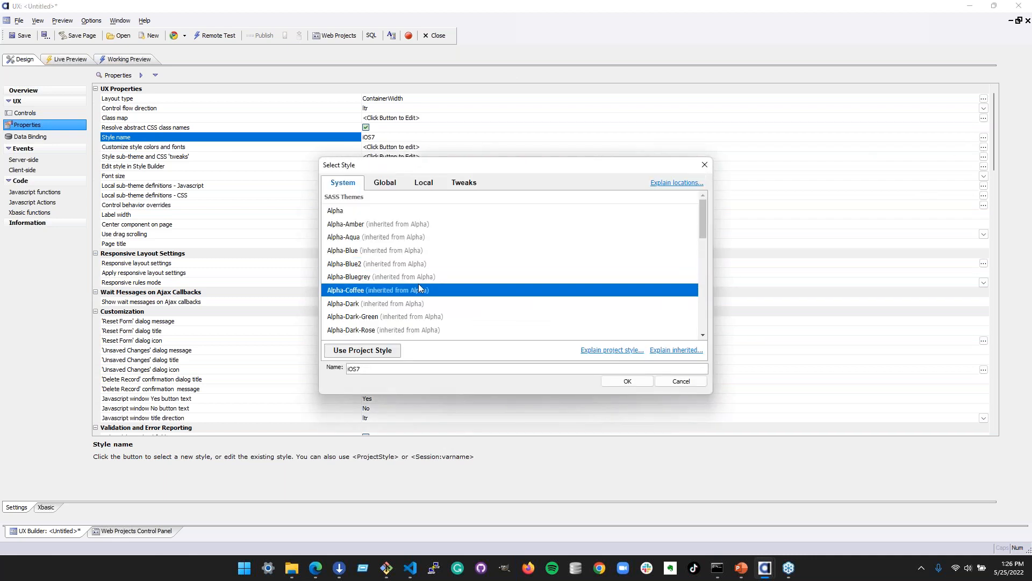
scroll(421, 288, "up", 2)
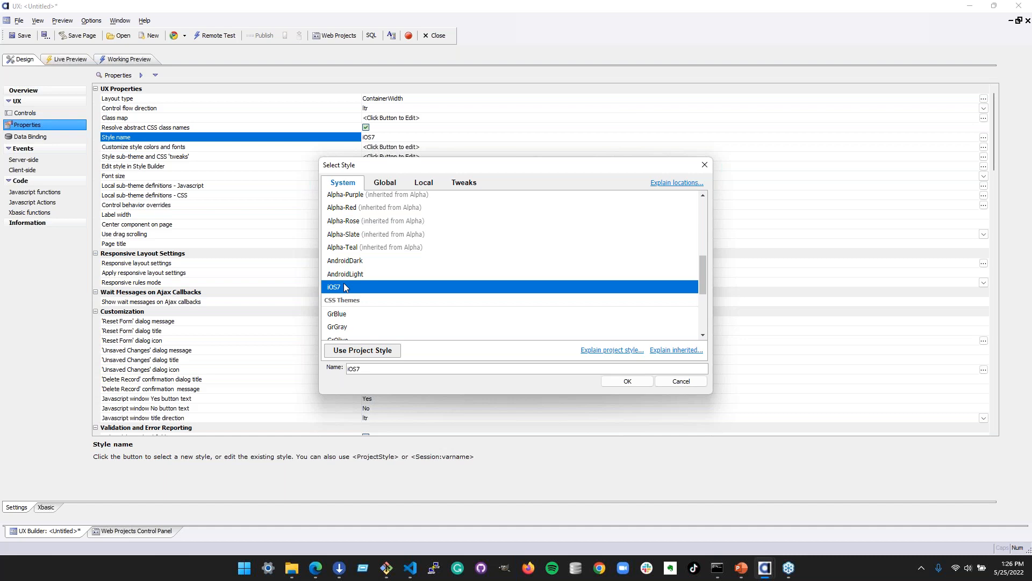
scroll(484, 268, "up", 6)
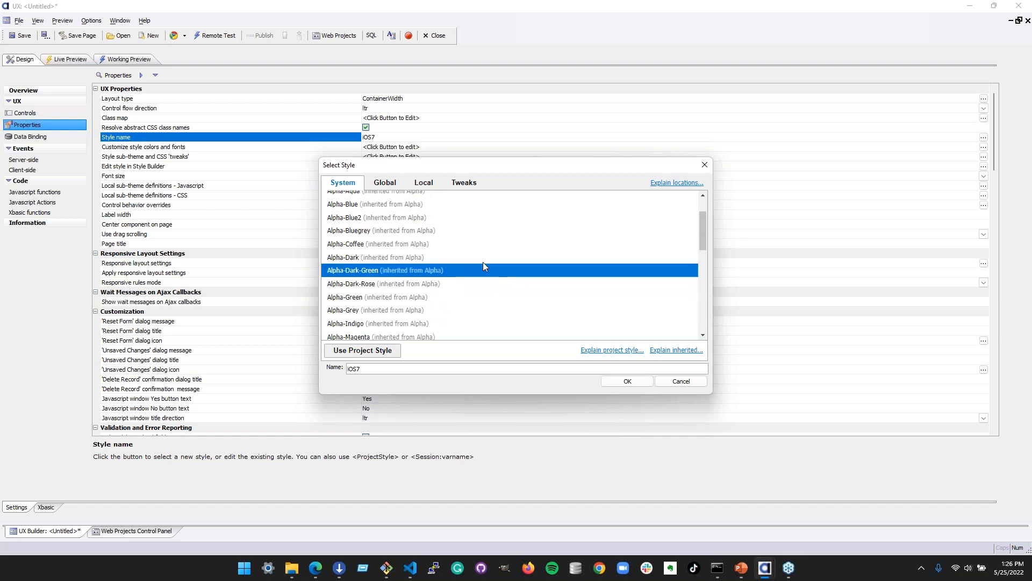
left_click(502, 211)
scroll(486, 280, "down", 4)
left_click(629, 382)
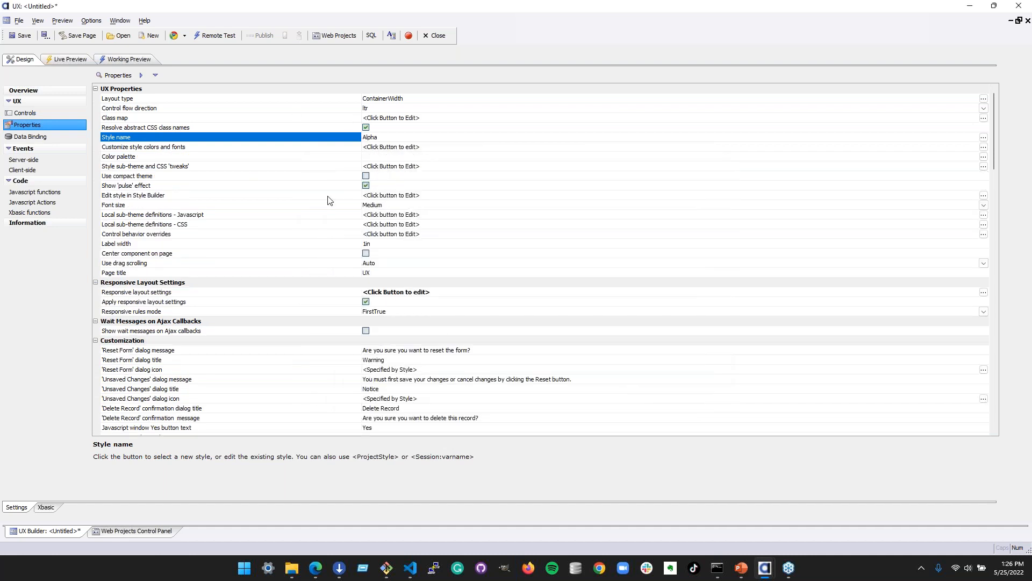
Test switching between both panels in Working Preview on Galaxy S5 (vertical) and restore the Galaxy S5 (horizontal) view
left_click(34, 114)
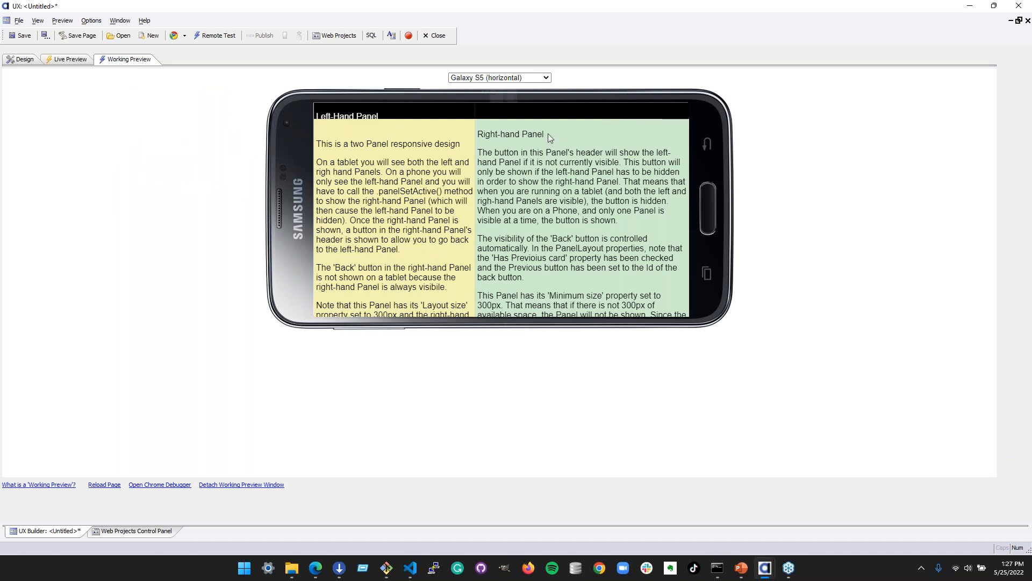
left_click(546, 78)
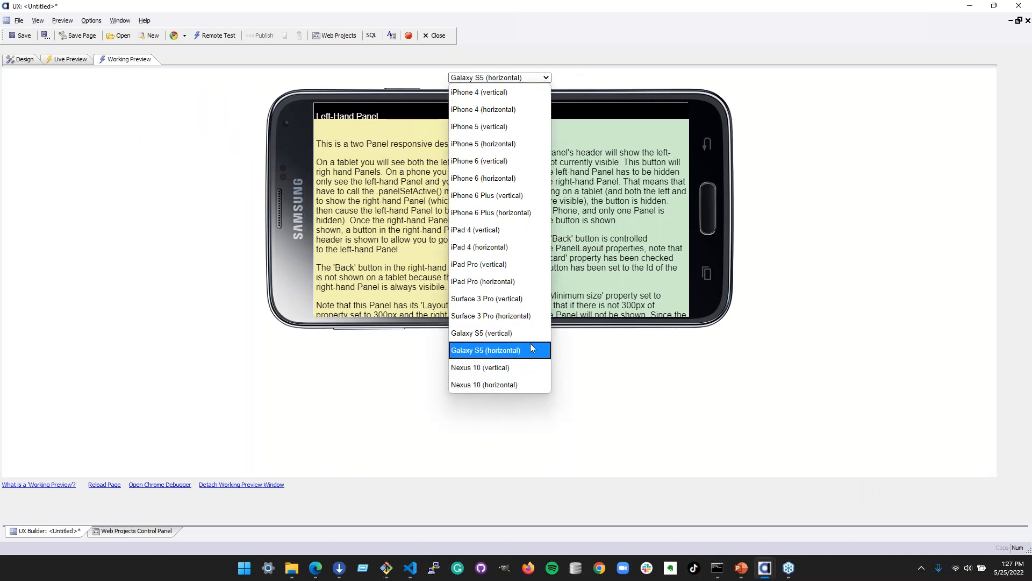
left_click(528, 336)
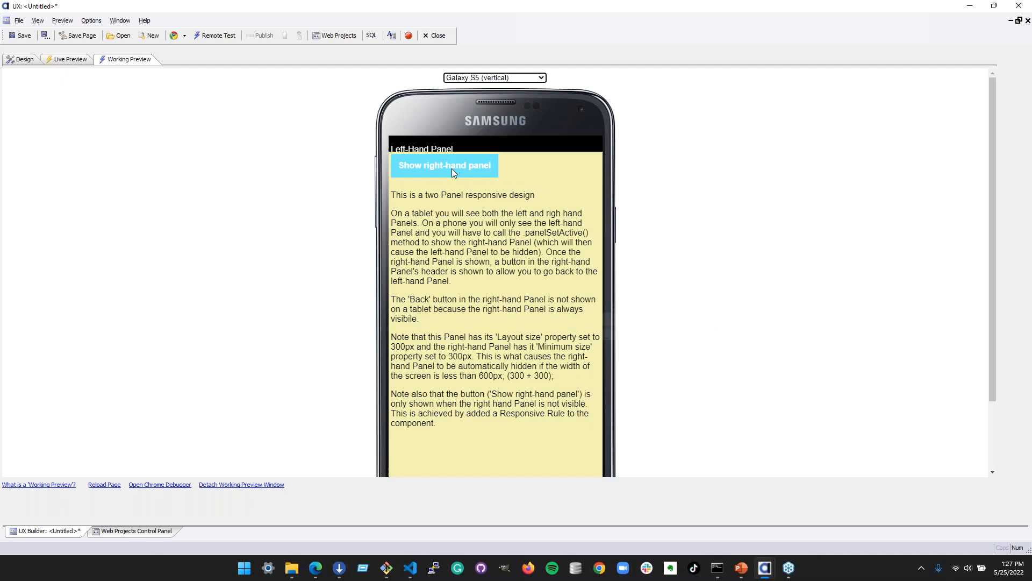
left_click(466, 166)
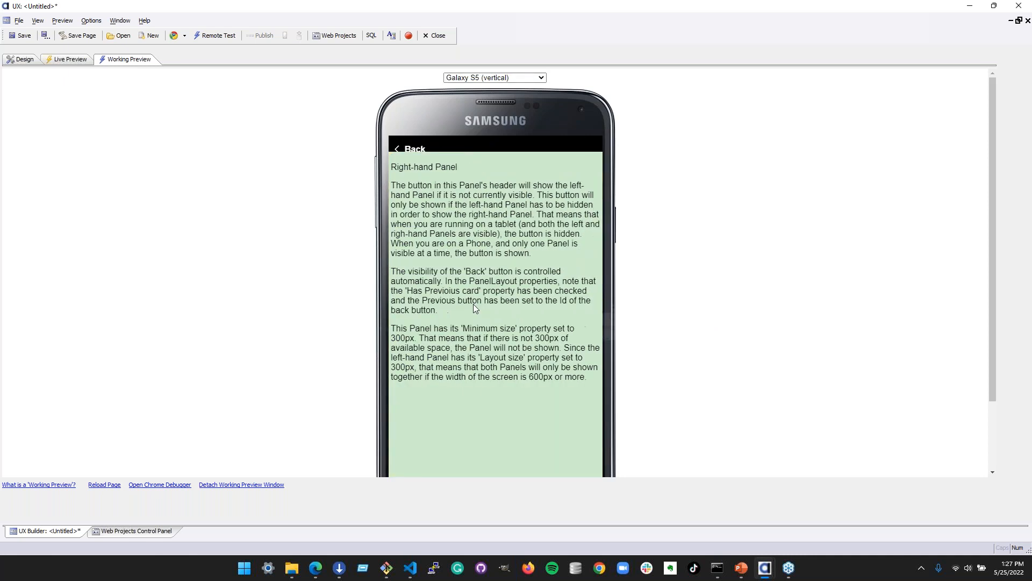
left_click(398, 152)
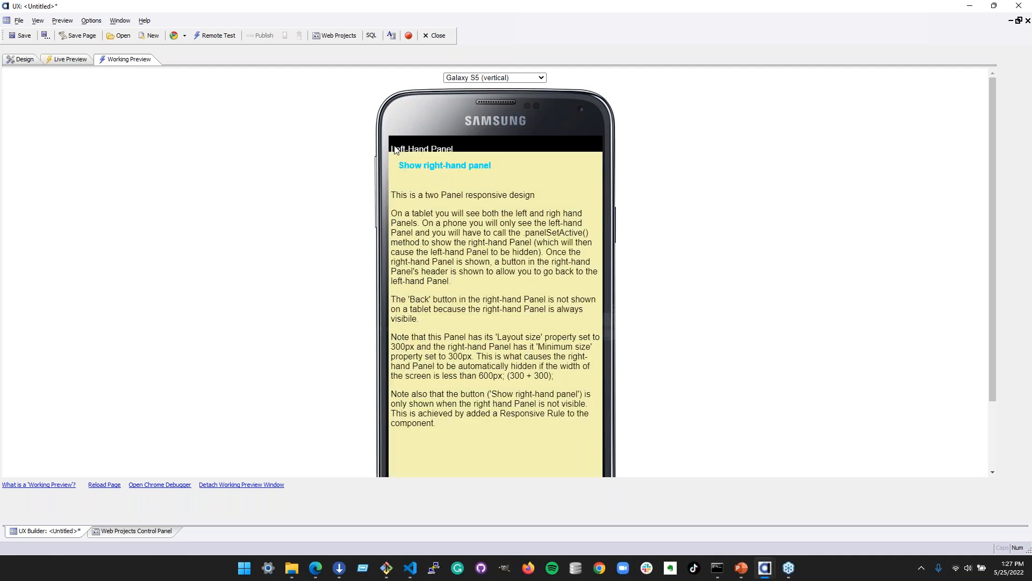
left_click(526, 77)
left_click(519, 350)
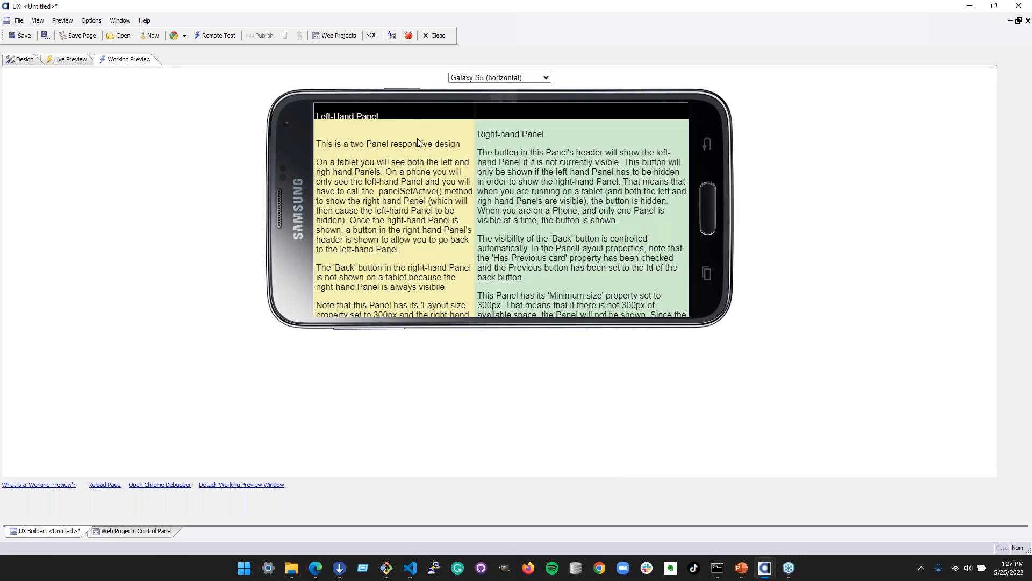
Revisit the Style name property and browse the available system themes
left_click(26, 60)
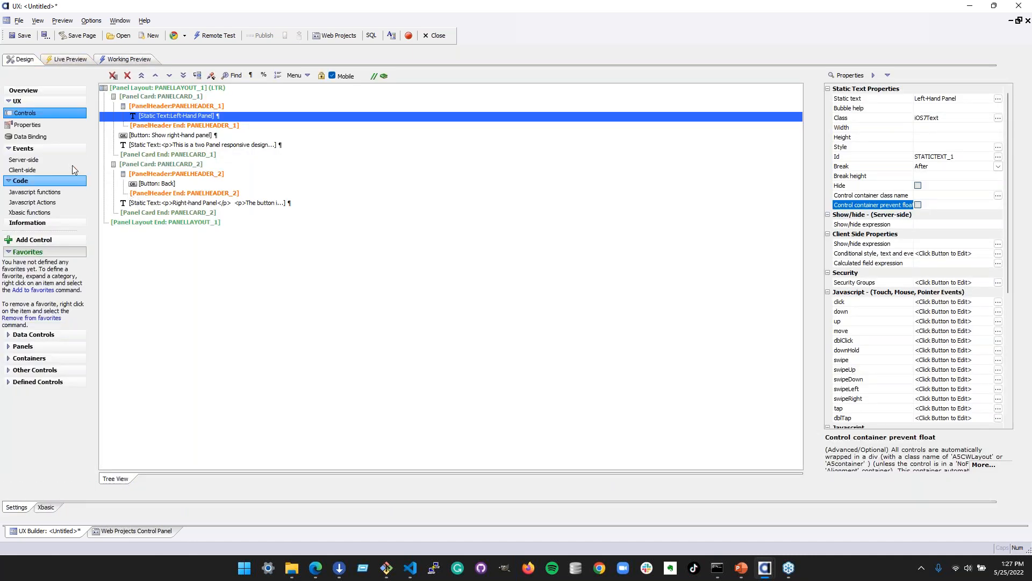
left_click(61, 124)
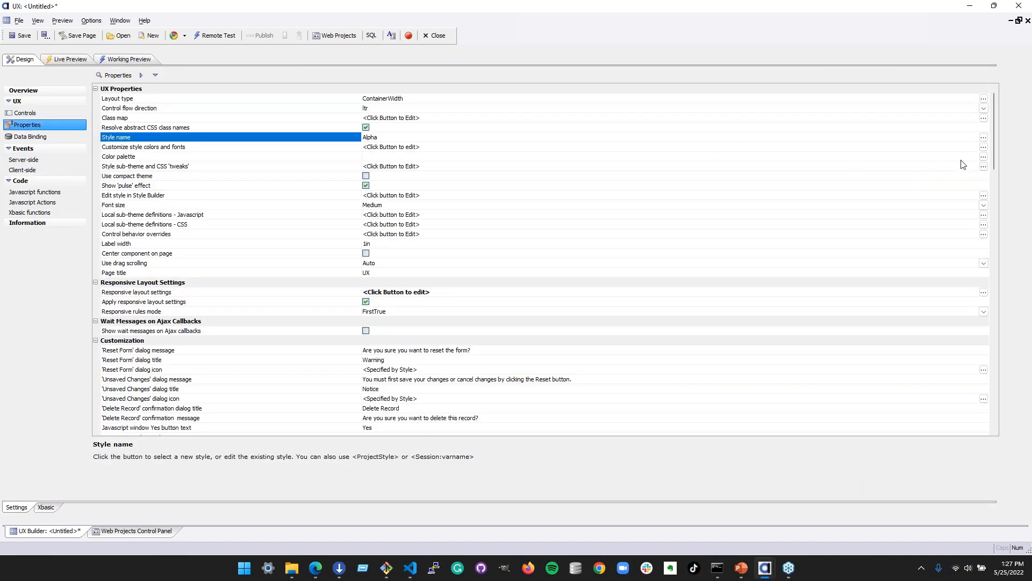
left_click(983, 137)
scroll(438, 319, "down", 5)
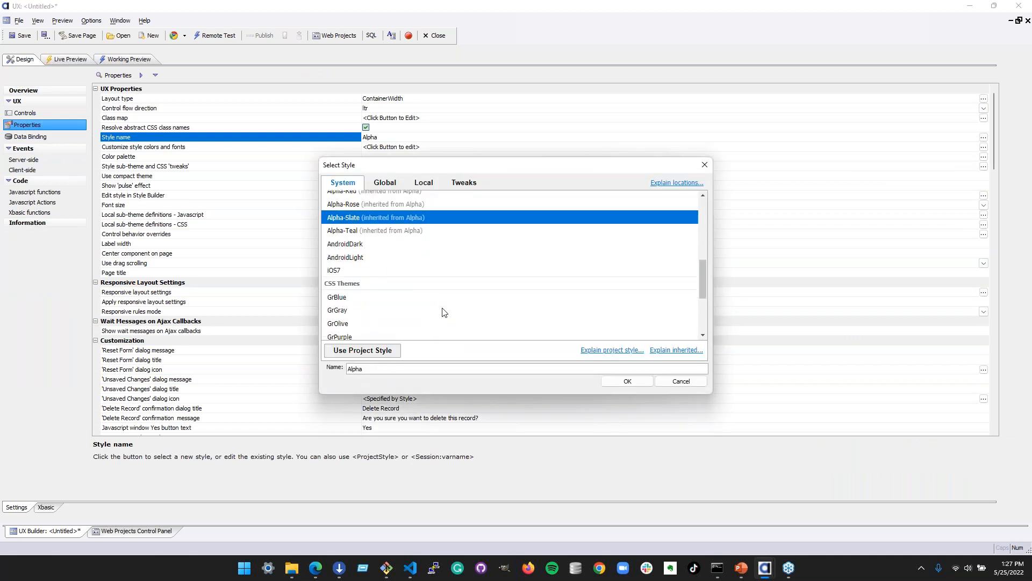
left_click(440, 233)
left_click(627, 381)
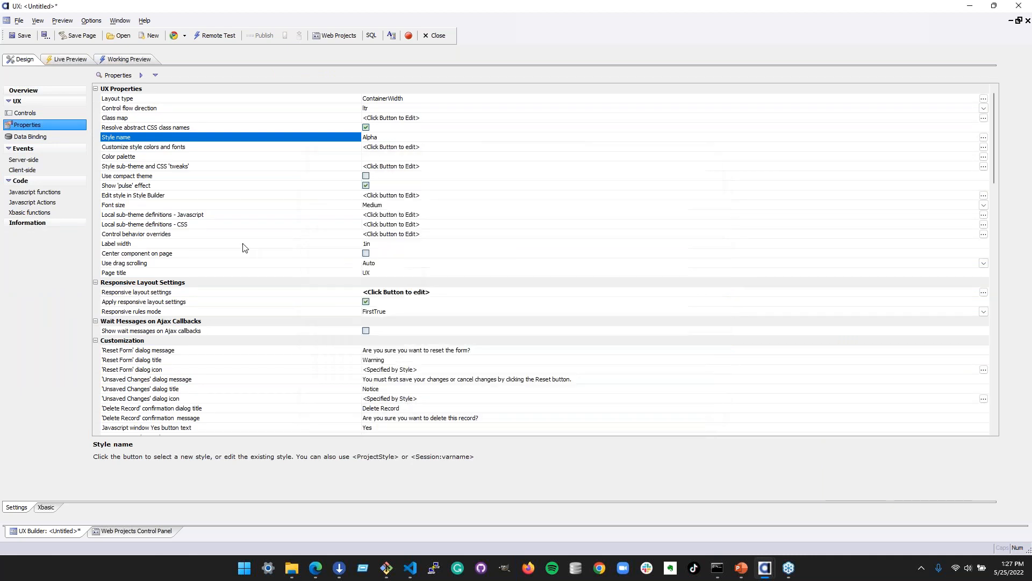
Inspect the icon libraries offered by the CSS (Font) Icons property, without loading any
scroll(272, 235, "down", 5)
scroll(272, 235, "down", 7)
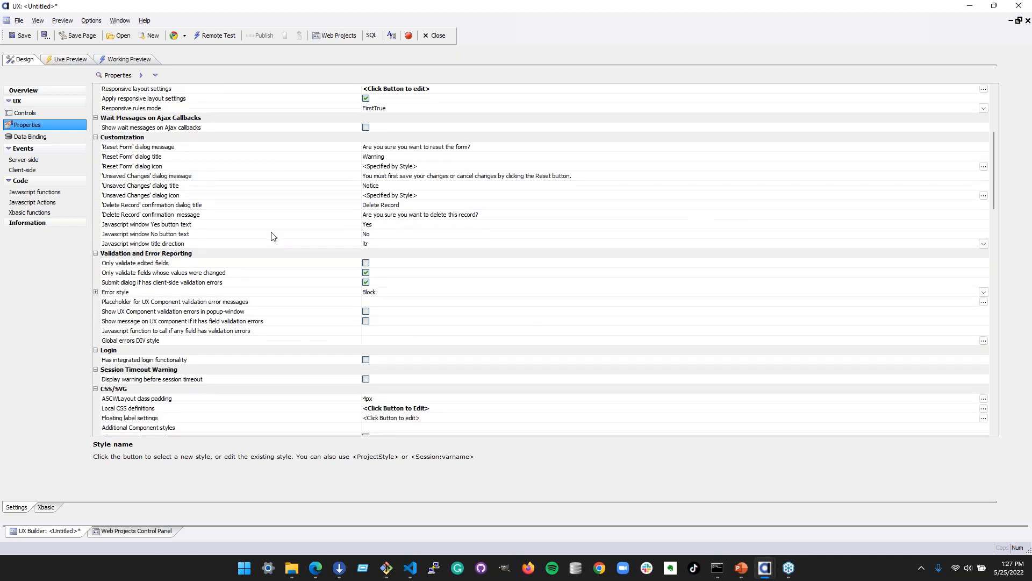
scroll(272, 235, "down", 1)
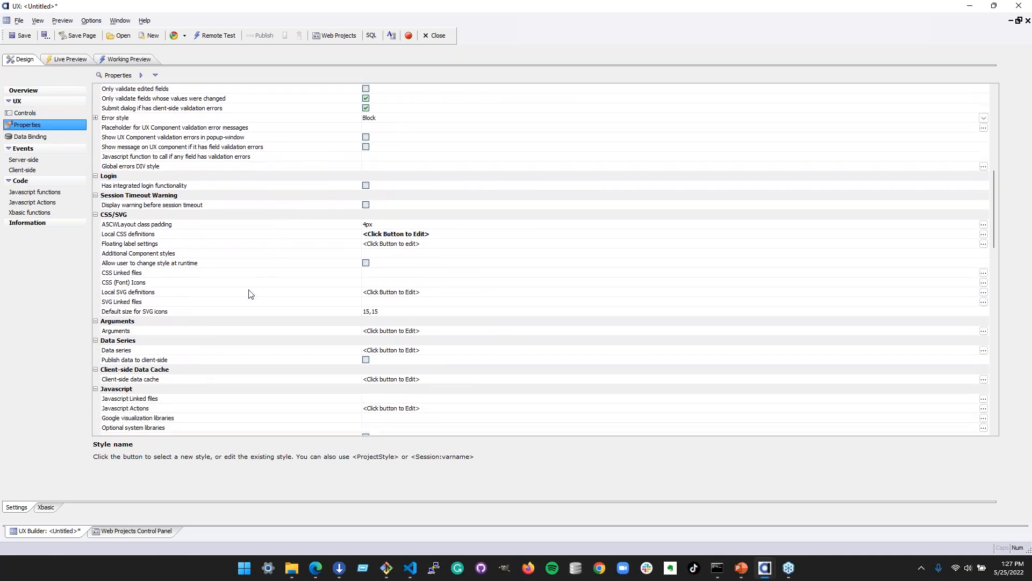
left_click(241, 292)
left_click(202, 284)
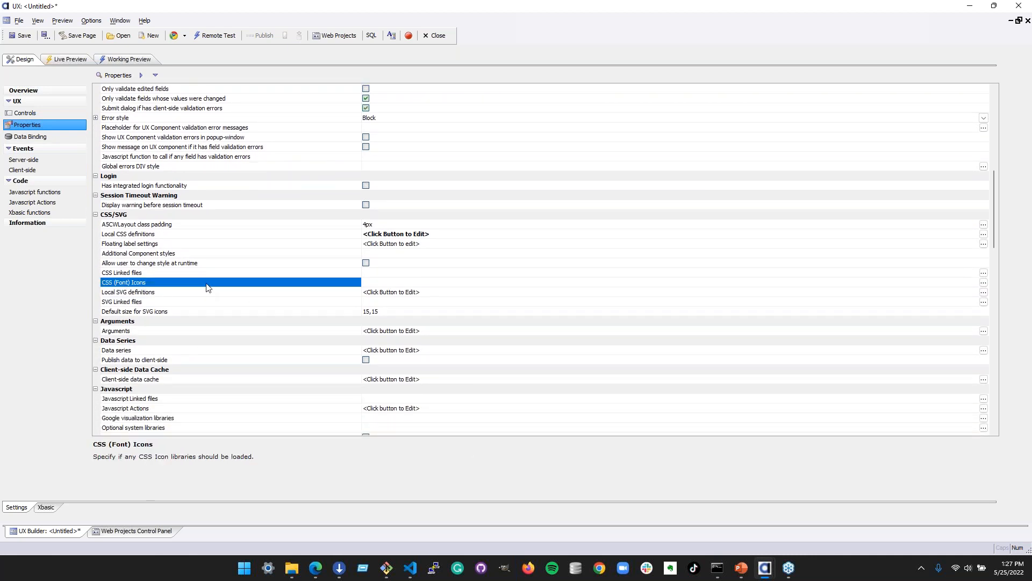
double_click(202, 284)
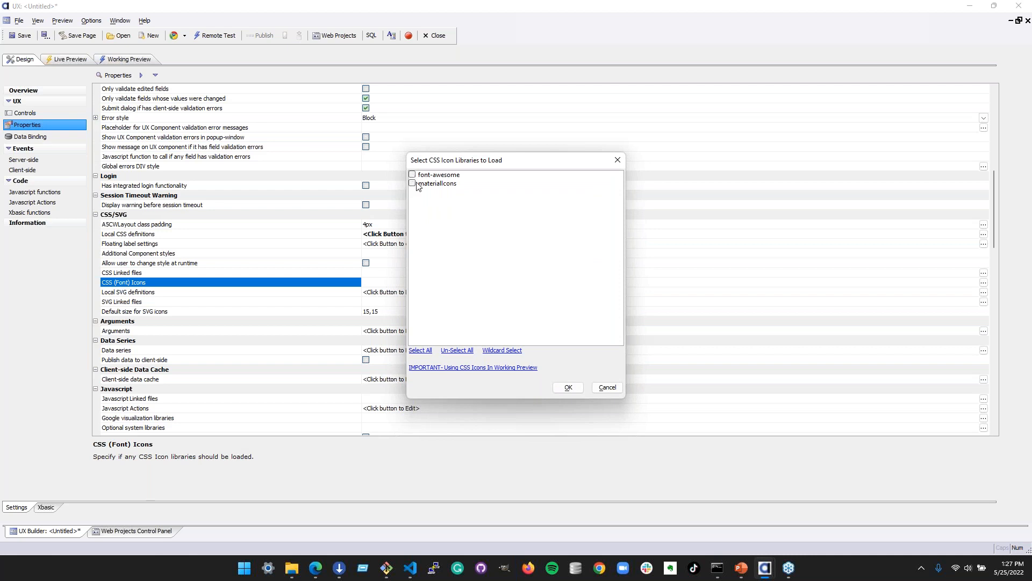
left_click(603, 389)
Read the notice about using CSS icons in Working Preview, dismiss it and return to the design view
left_click(125, 59)
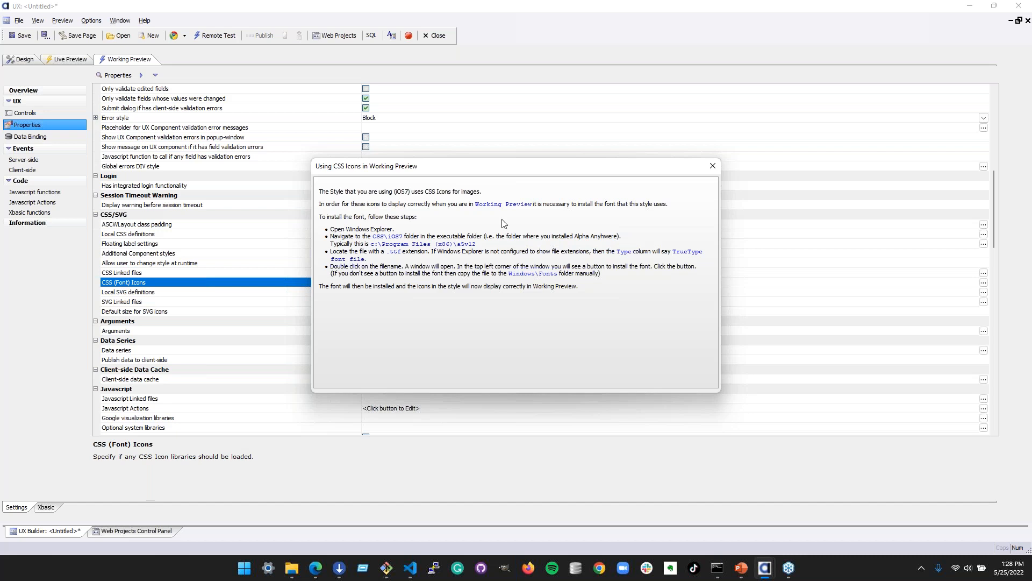
left_click(712, 166)
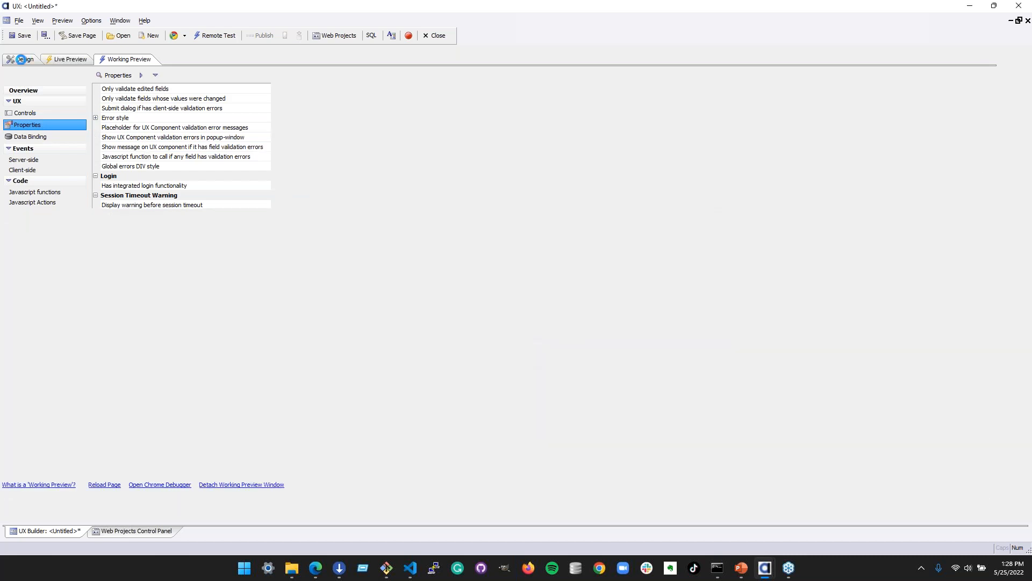
left_click(21, 59)
Look back over the UX properties up to the general settings and return to the component's control tree
scroll(303, 333, "up", 3)
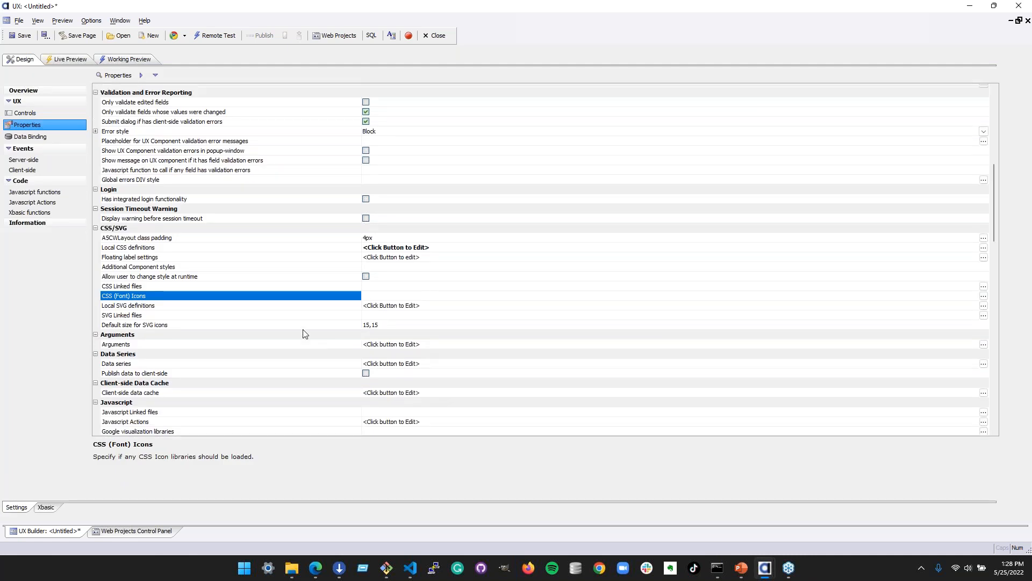
scroll(304, 331, "up", 7)
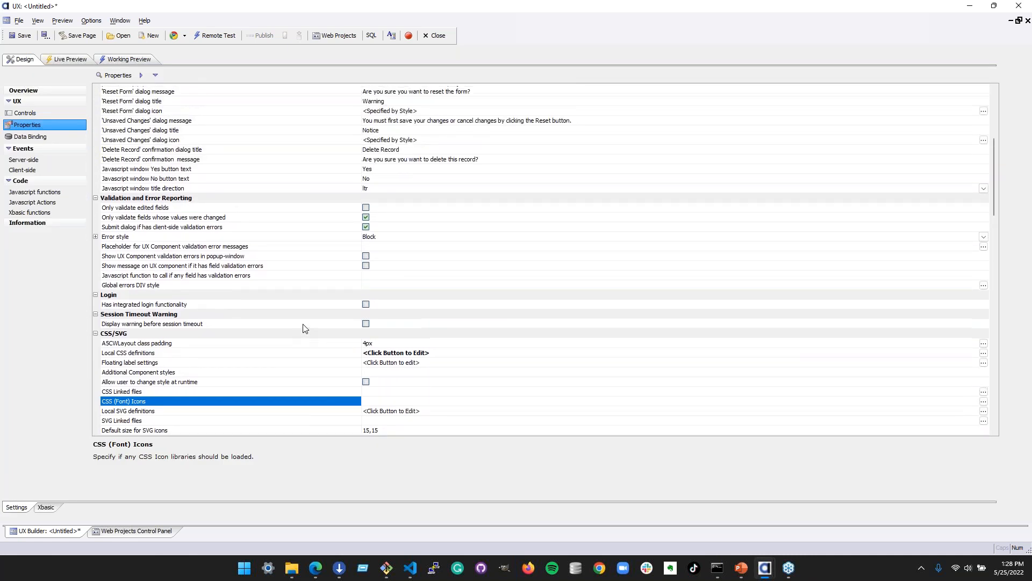
scroll(327, 325, "up", 3)
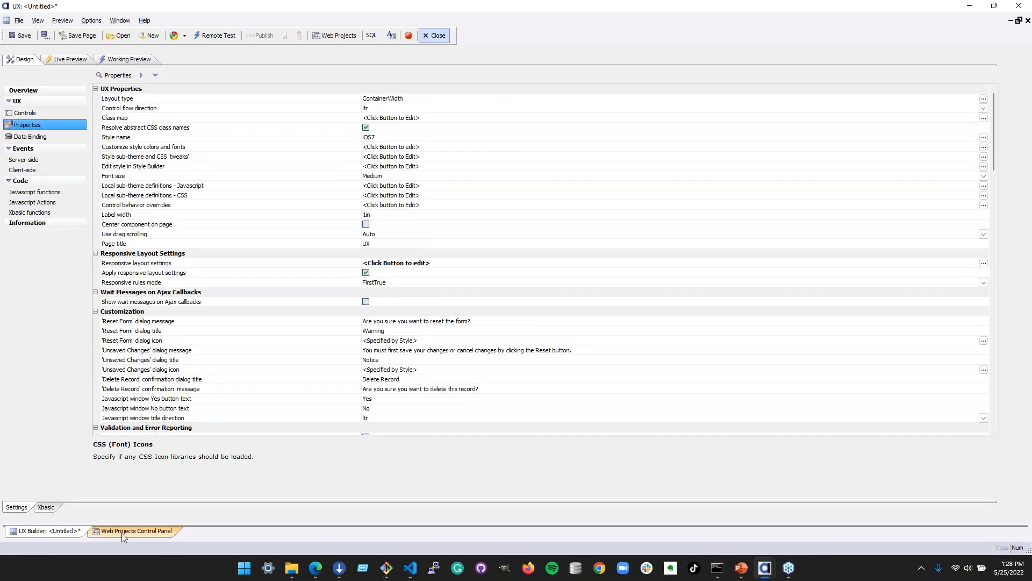
left_click(66, 110)
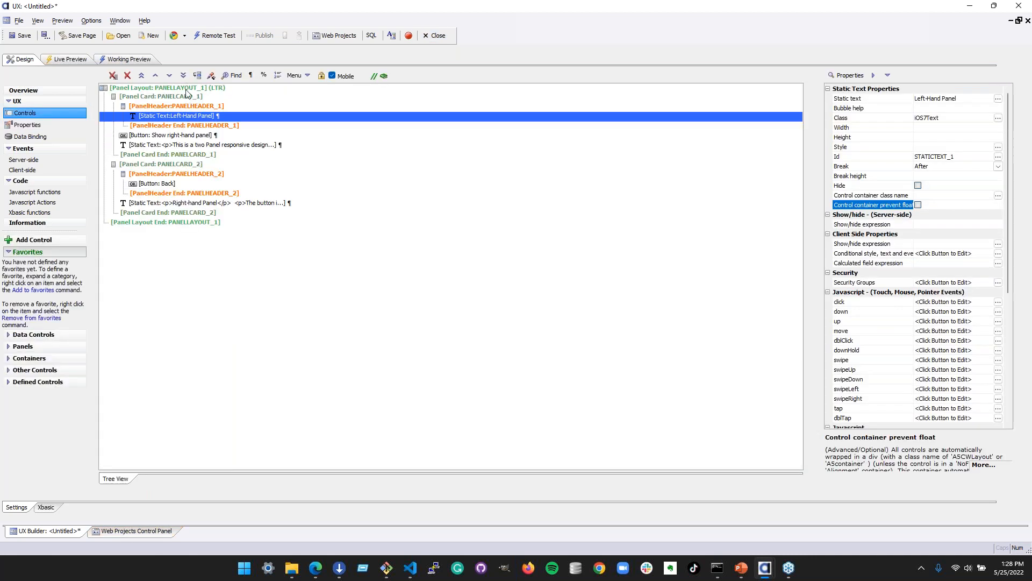
Create a new UX component from the MobileAppFramework_FlyInMenu_to_select_Active_Panel template, filtering the templates by "men"
left_click(151, 531)
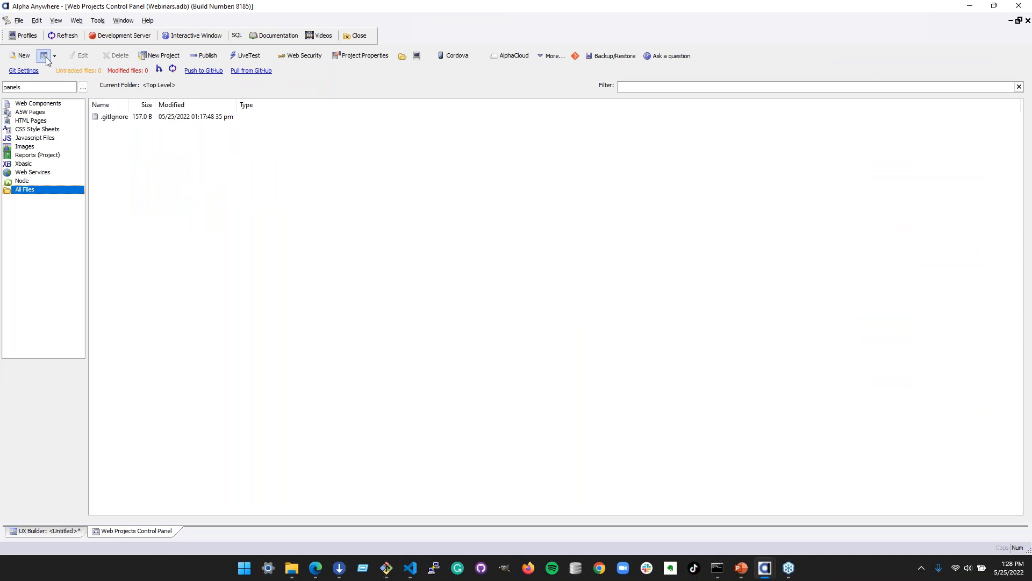
left_click(43, 55)
scroll(446, 267, "down", 5)
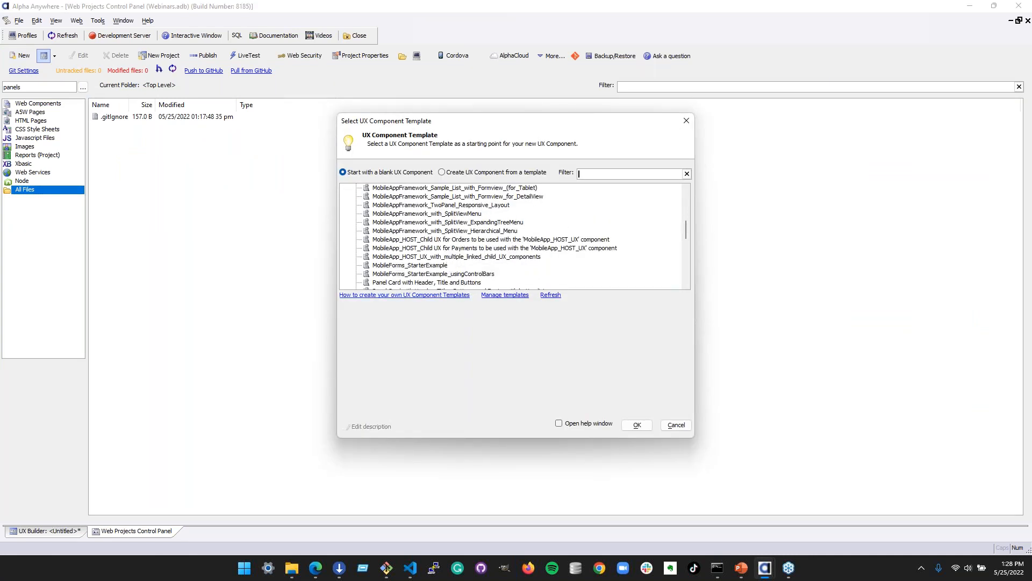
type("men")
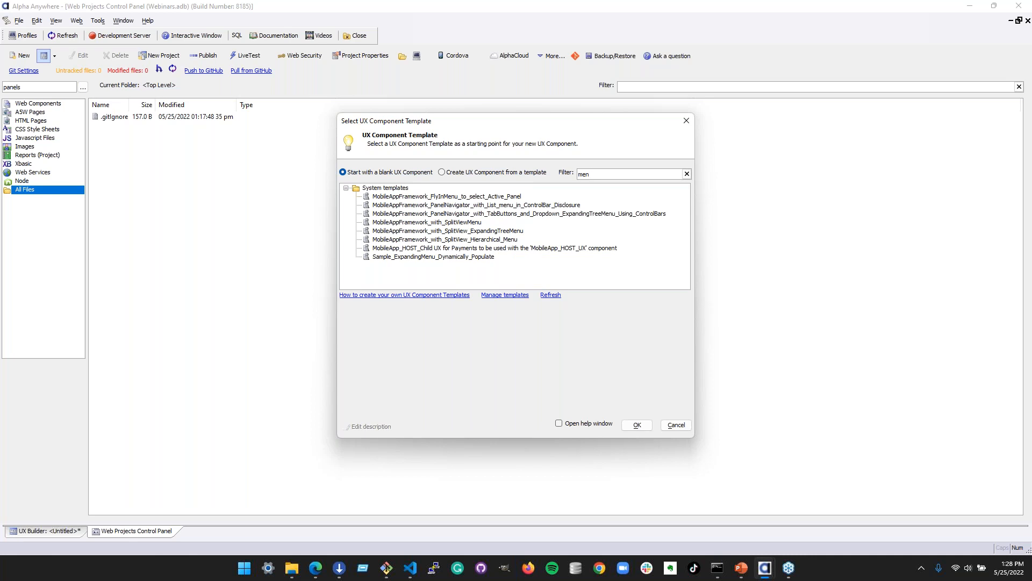
left_click(485, 198)
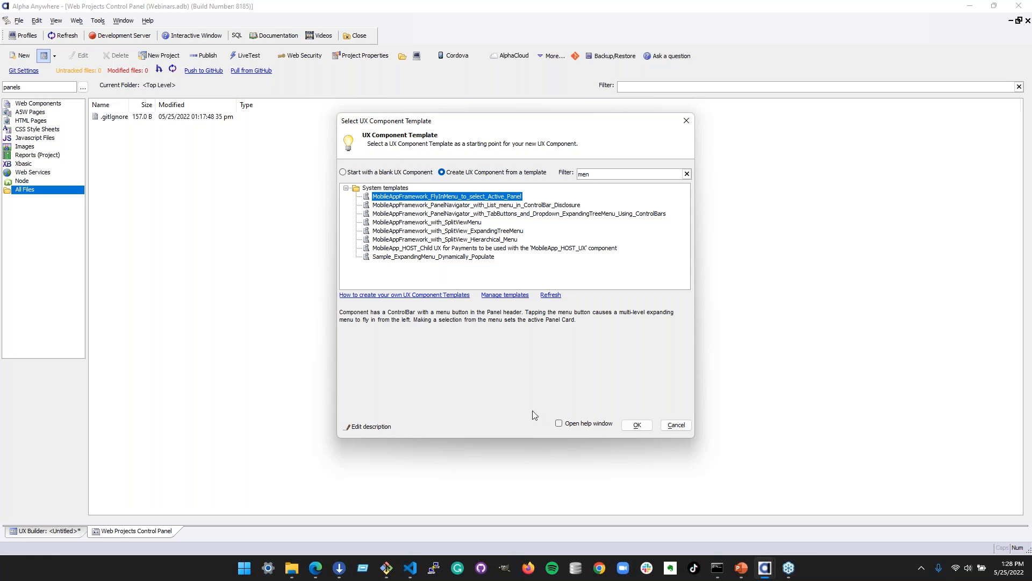
left_click(637, 425)
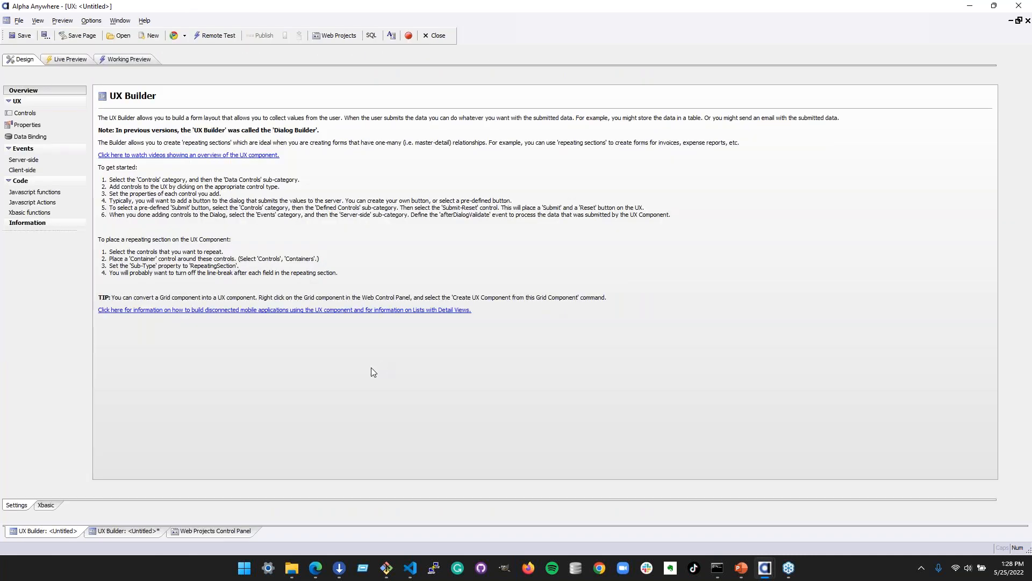
Show the new component's control tree and examine the extent and properties of its Panel Navigator
left_click(51, 118)
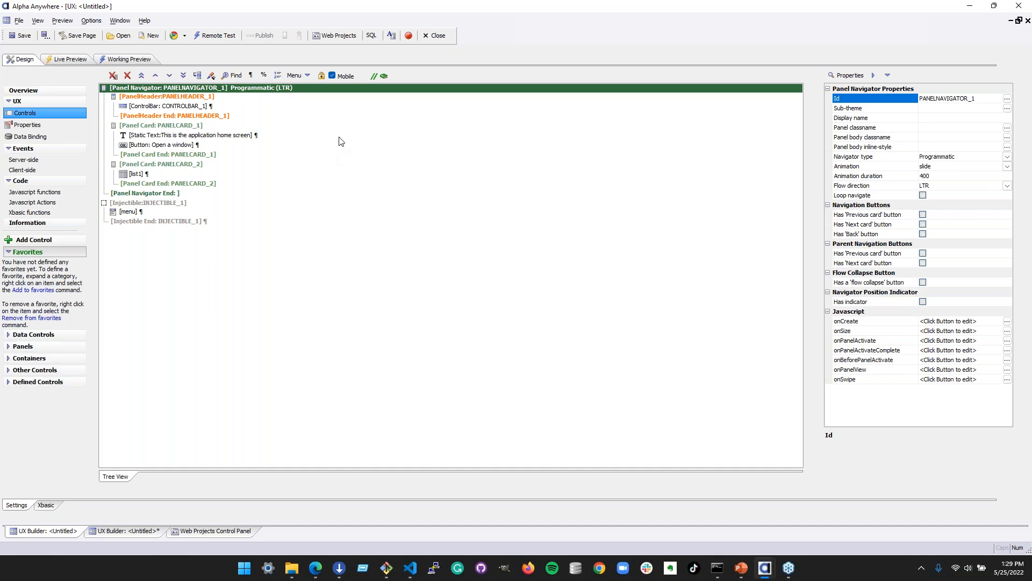
left_click(231, 195)
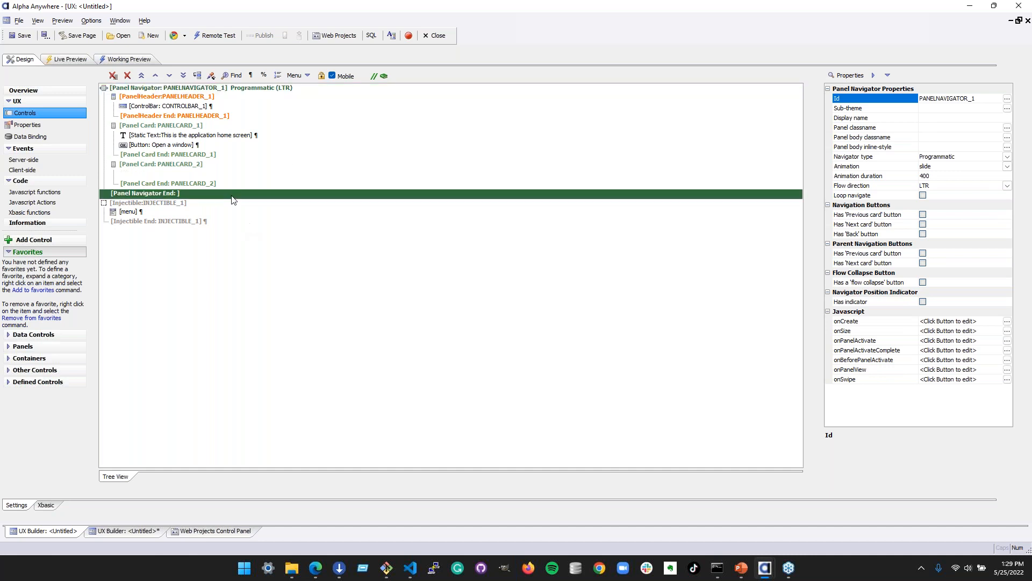
left_click(223, 89)
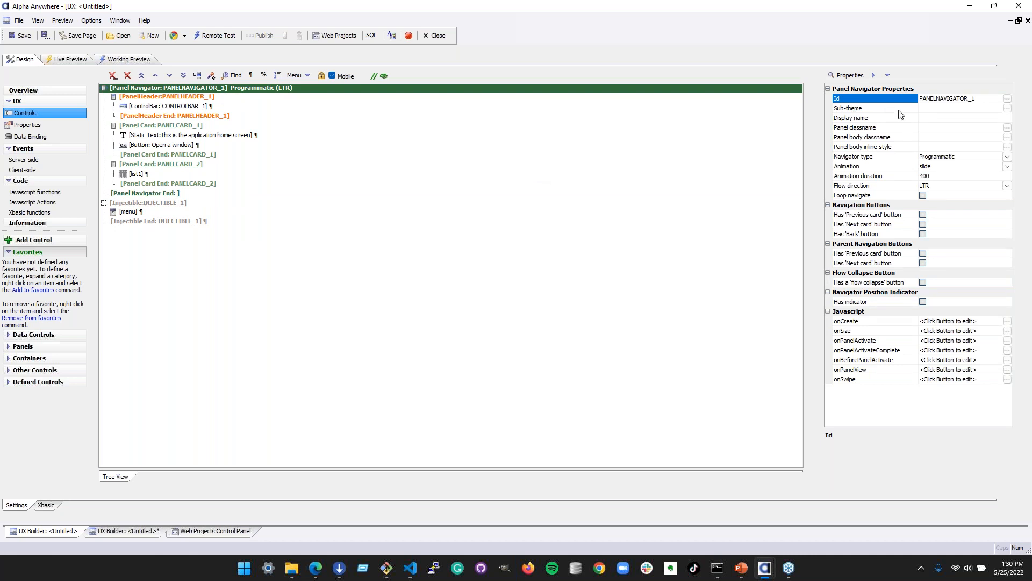
Test the fly-in menu in Working Preview by expanding alpha, showing the list and returning to Home
left_click(119, 60)
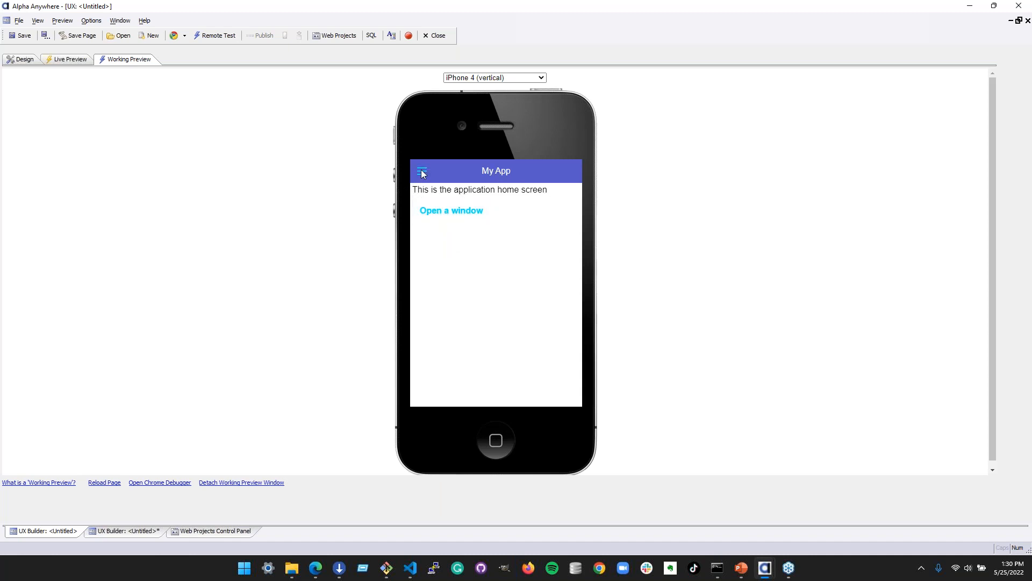
left_click(423, 172)
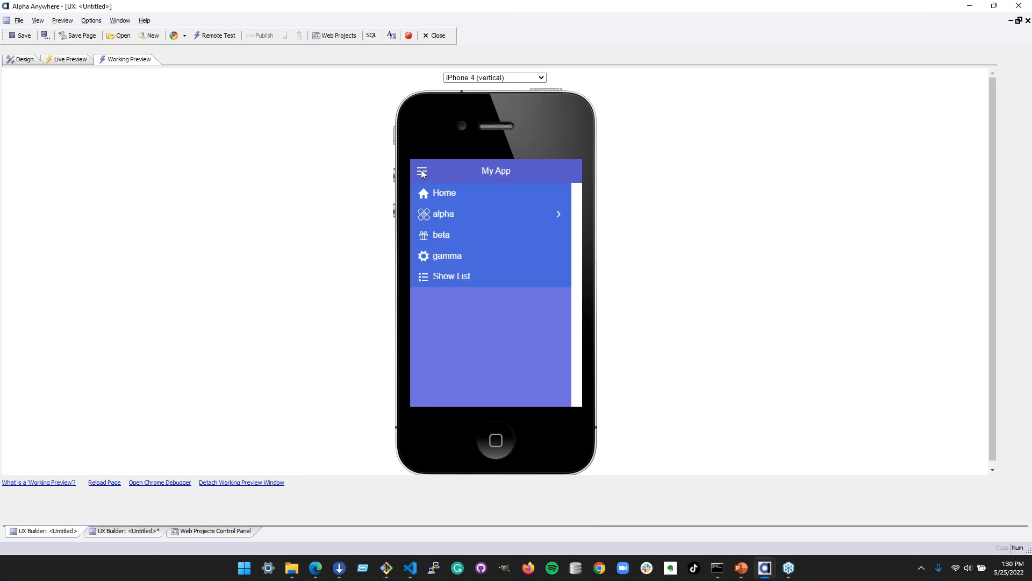
left_click(495, 218)
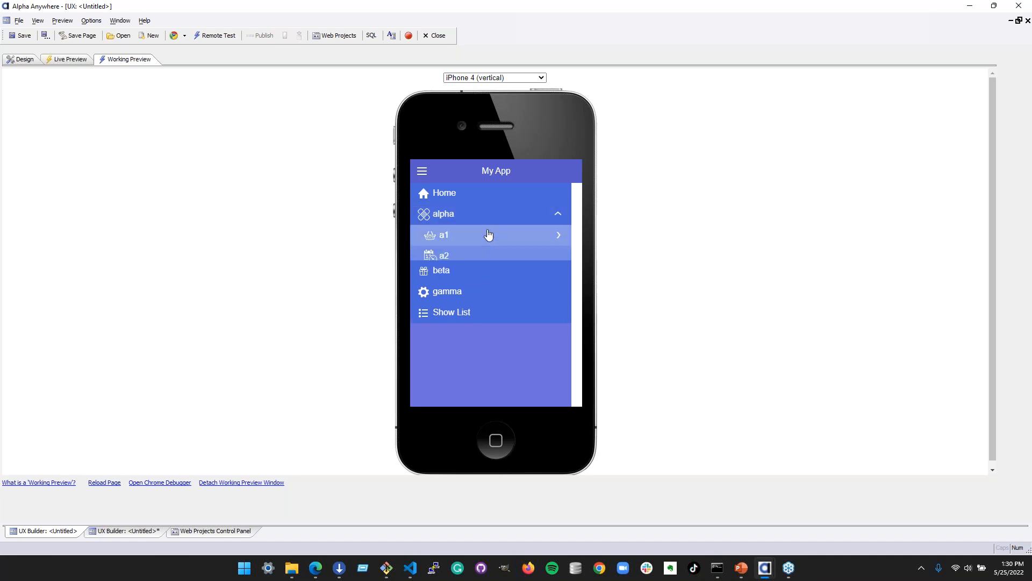
left_click(460, 322)
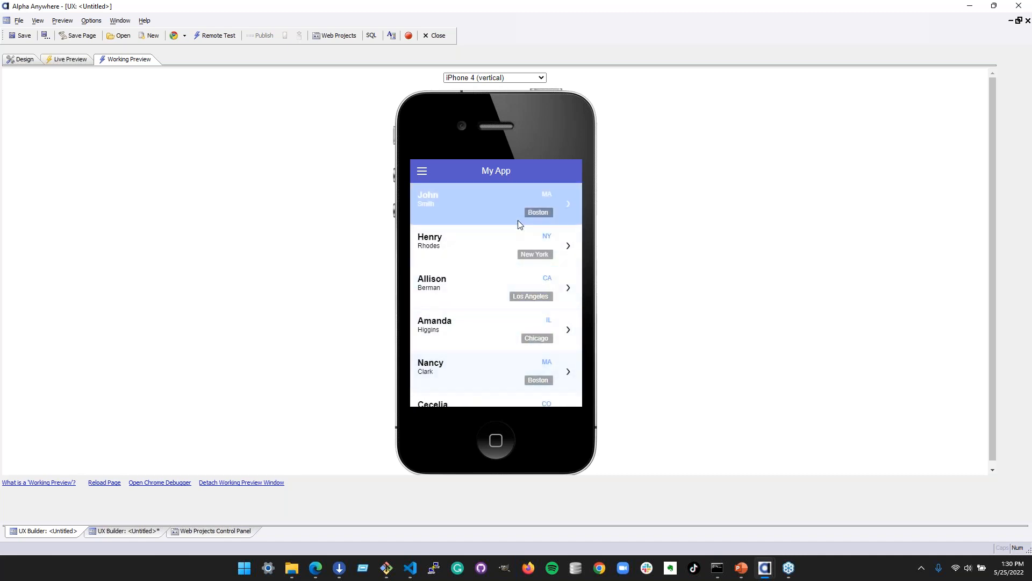
left_click(422, 171)
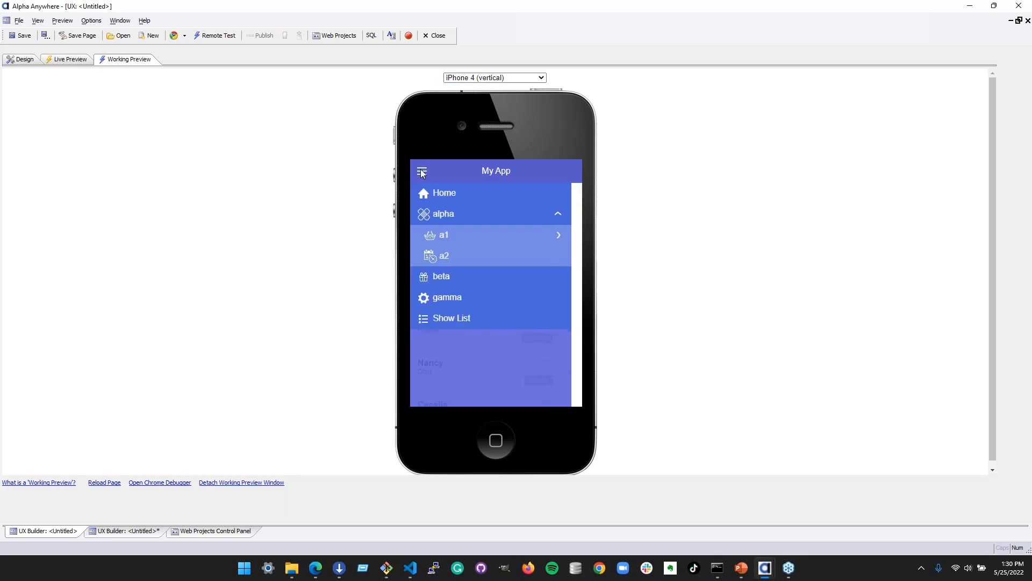
left_click(445, 193)
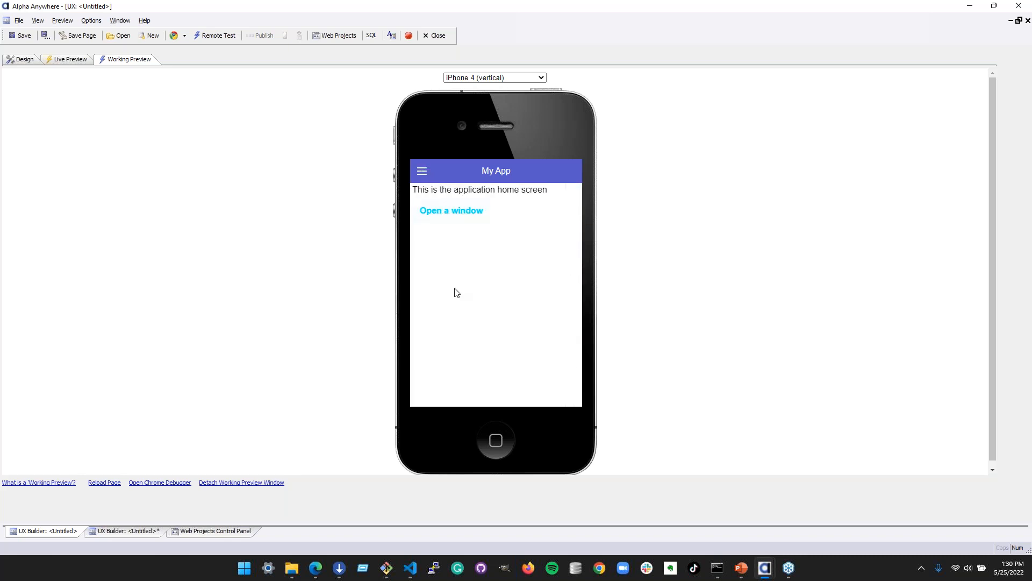
Test the home screen's Open a window button, dismiss its message and return to the design view
left_click(444, 210)
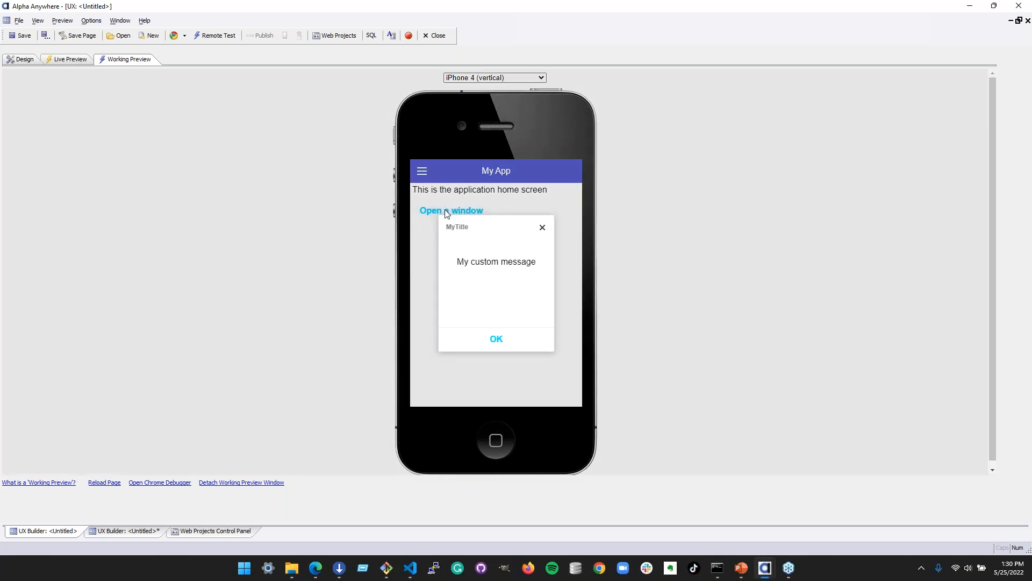
left_click(497, 339)
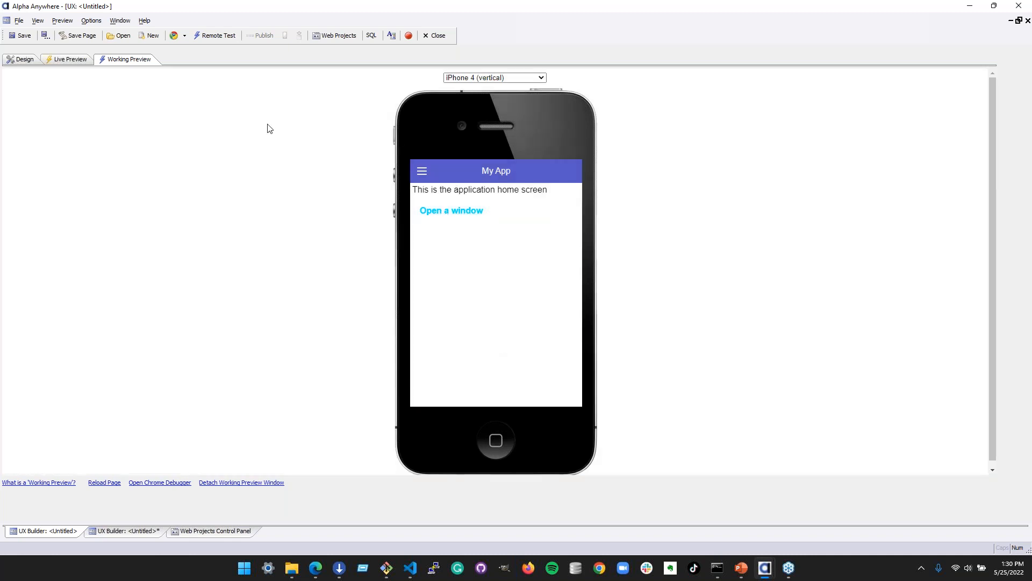
left_click(21, 59)
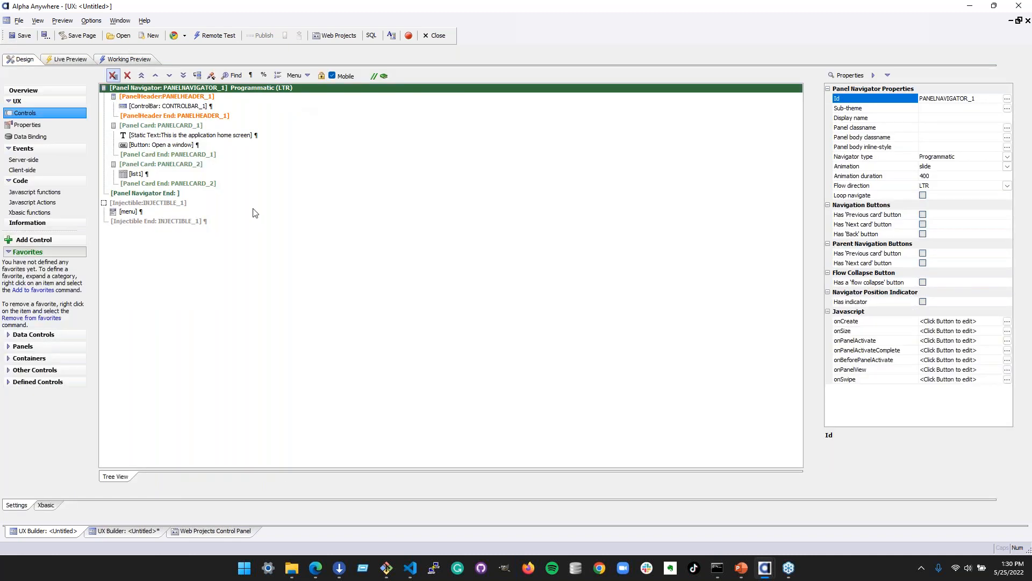
Examine the list1, home screen static text, menu and INJECTIBLE_1 container elements in the control tree
left_click(237, 183)
left_click(234, 174)
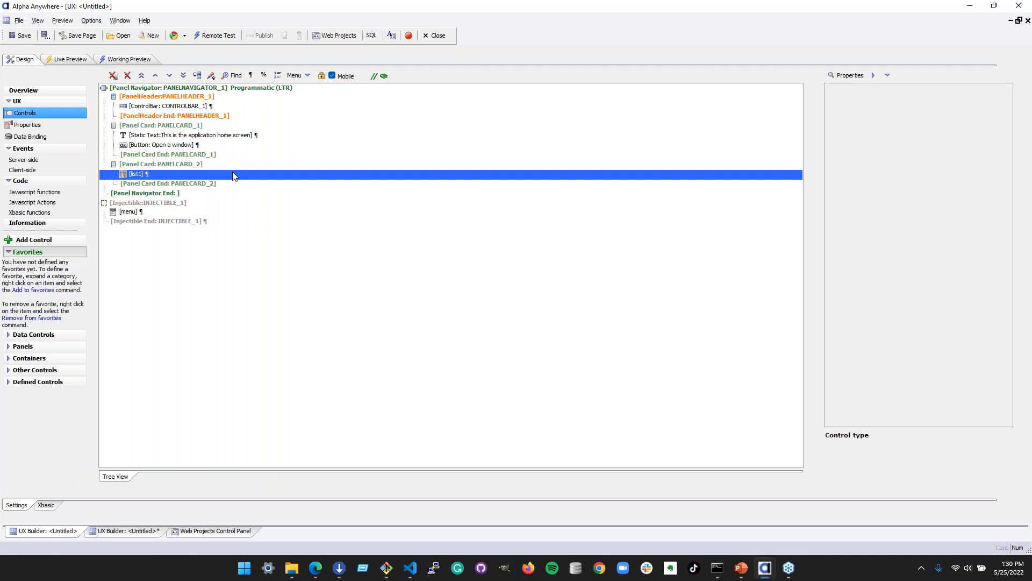
left_click(187, 135)
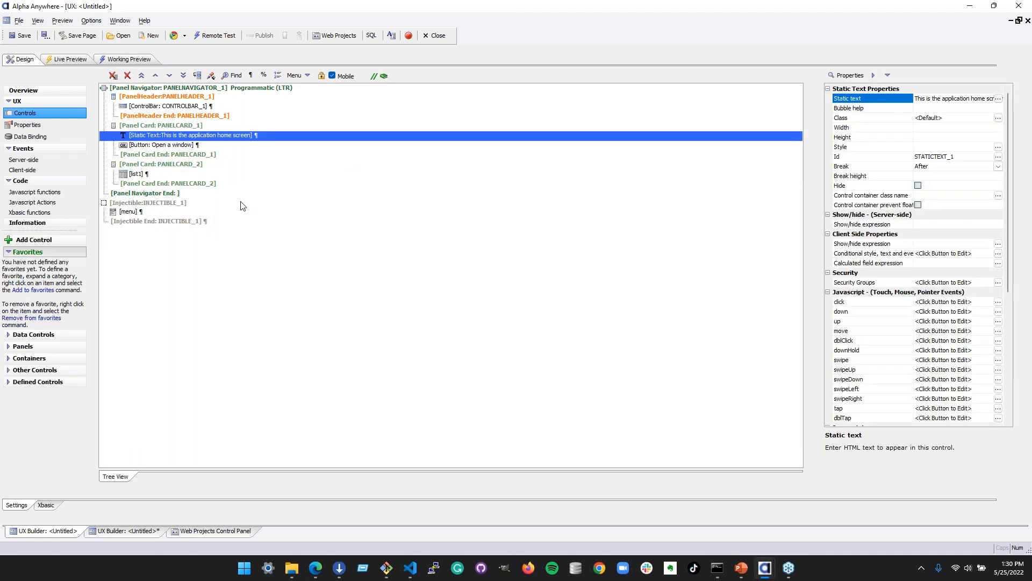
left_click(225, 214)
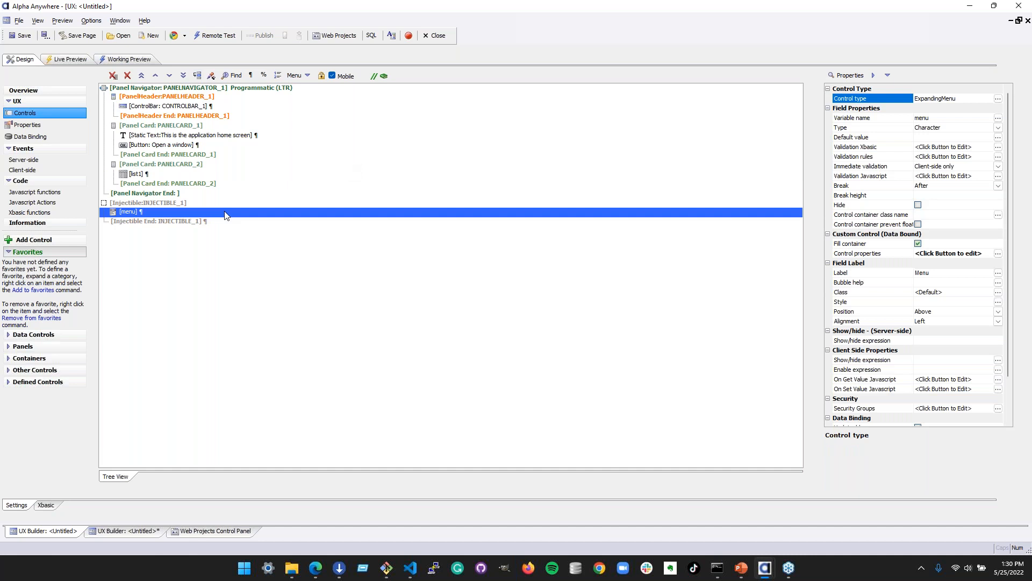
left_click(218, 206)
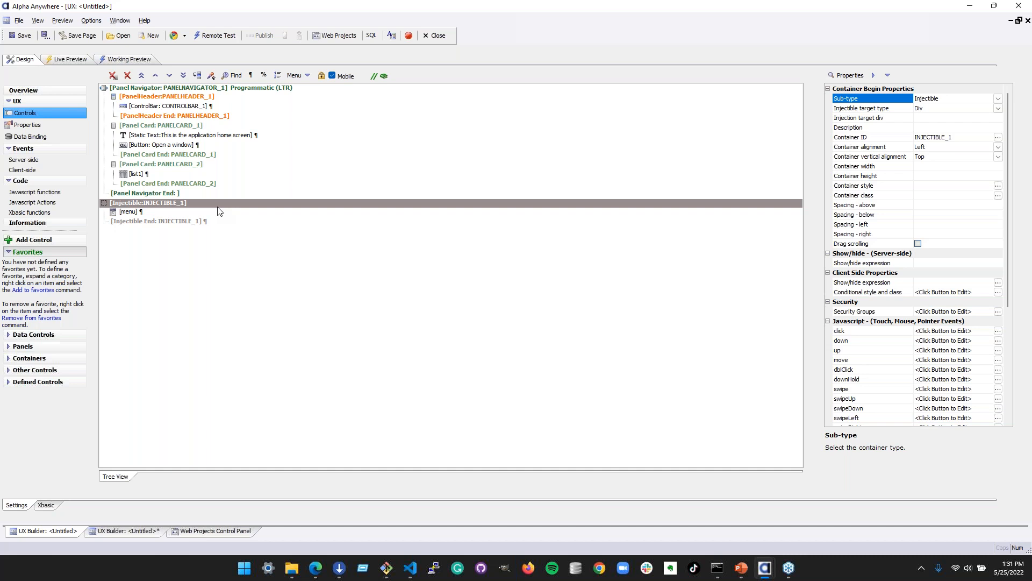
Open CONTROLBAR_1 in the ControlBar Builder and review the properties of its Disclosurebutton1 item
double_click(234, 110)
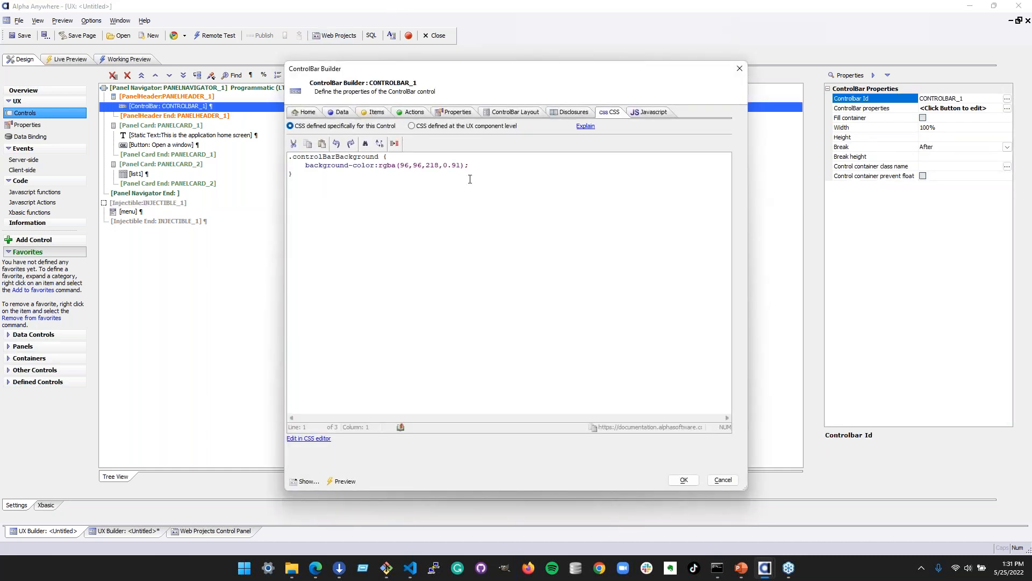
left_click(376, 113)
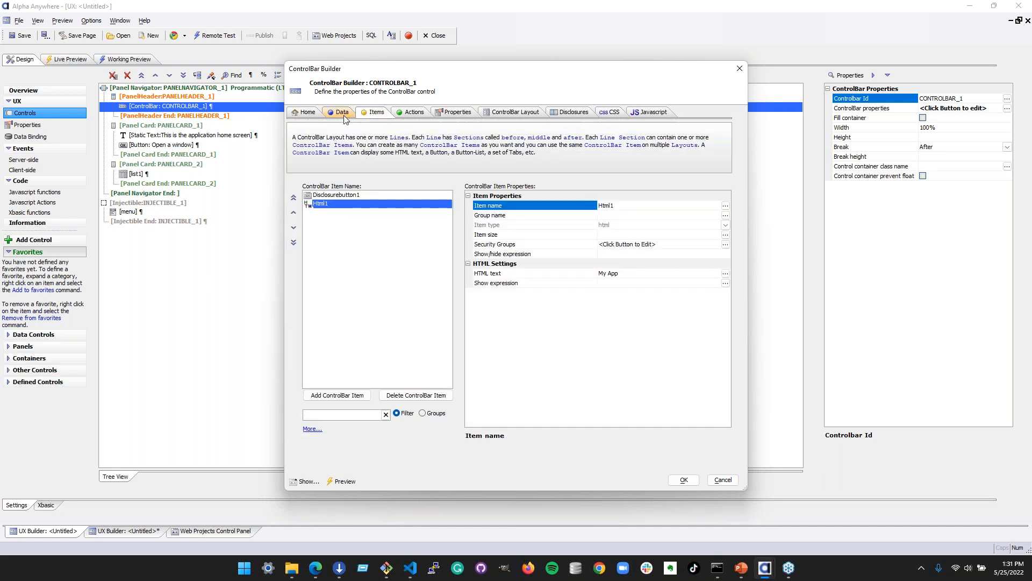
left_click(329, 194)
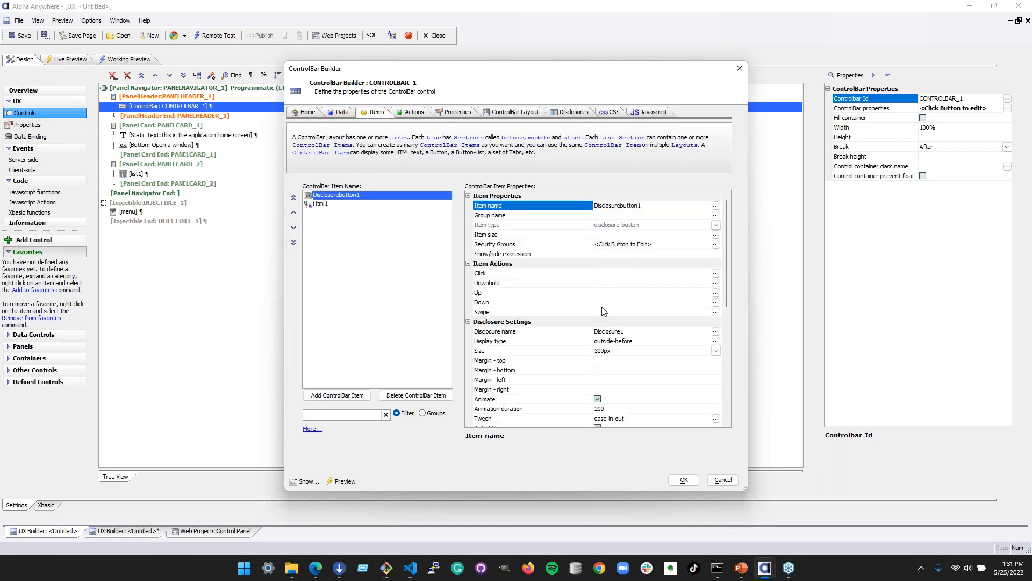
scroll(602, 314, "down", 3)
scroll(599, 317, "down", 6)
scroll(599, 317, "up", 9)
scroll(565, 219, "down", 3)
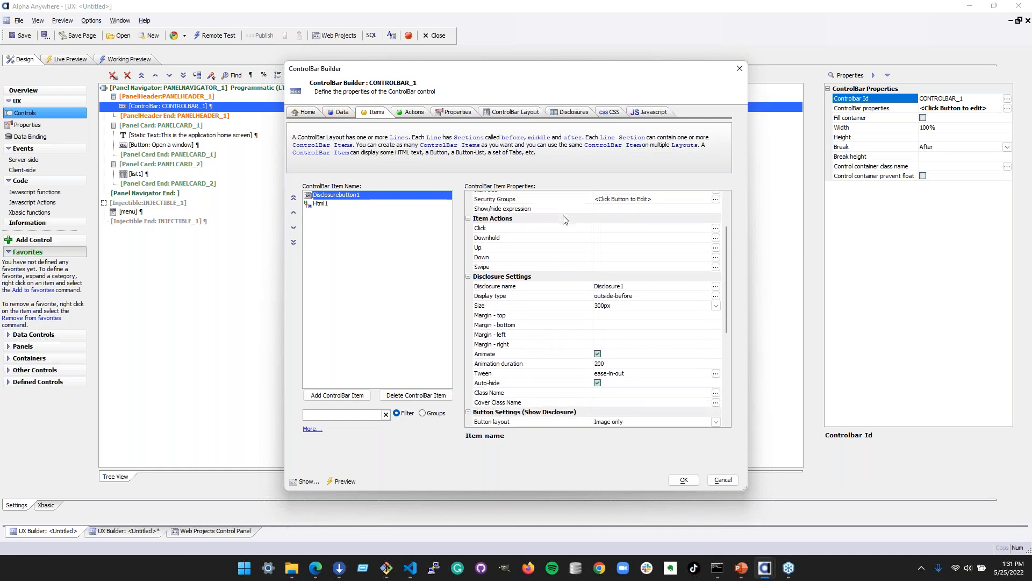
Inspect Disclosurebutton1's Display type, Icon and Disclosure name properties, and show the Disclosure1 definition it refers to
left_click(552, 284)
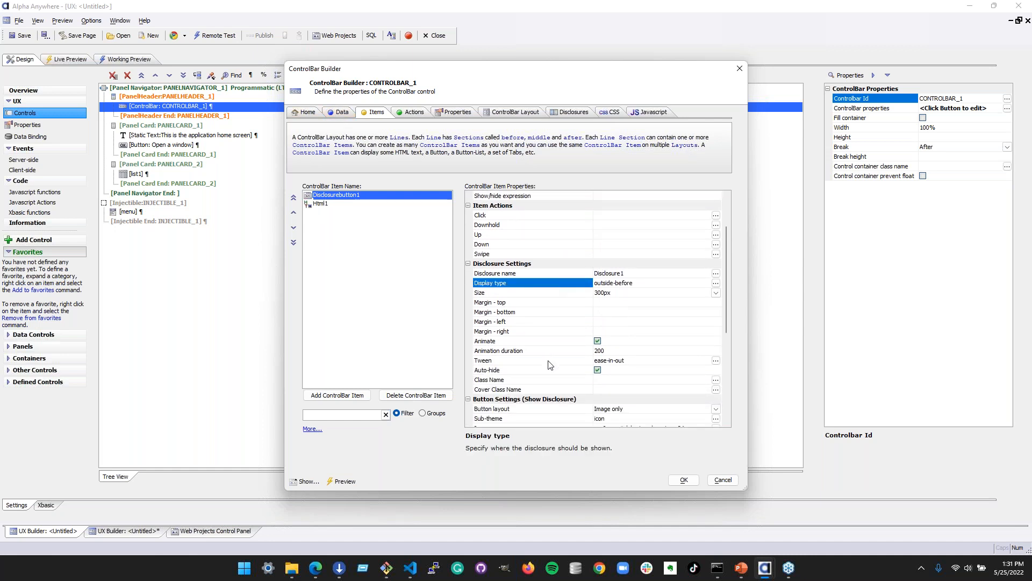
scroll(550, 365, "down", 3)
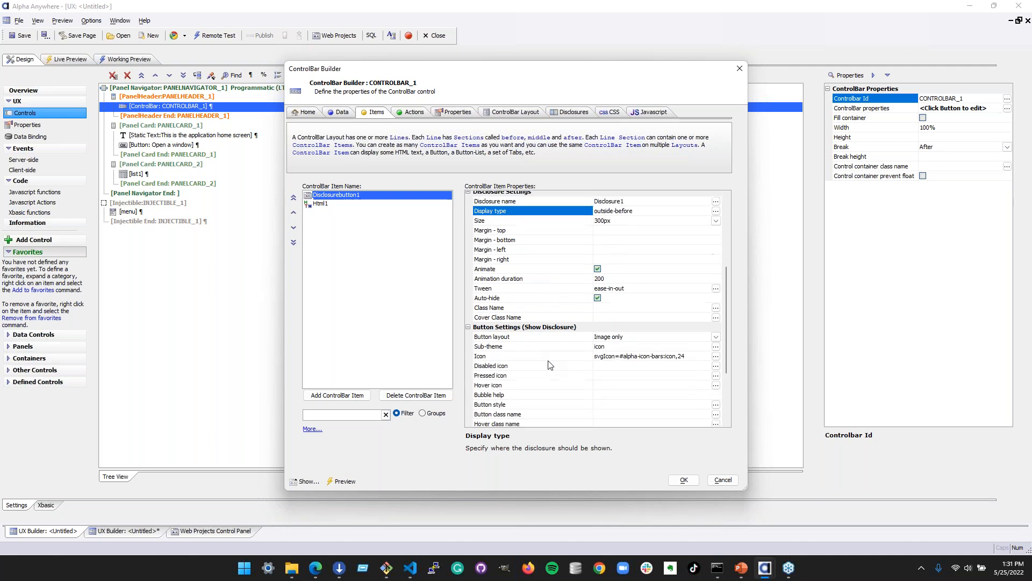
left_click(559, 342)
scroll(579, 343, "up", 2)
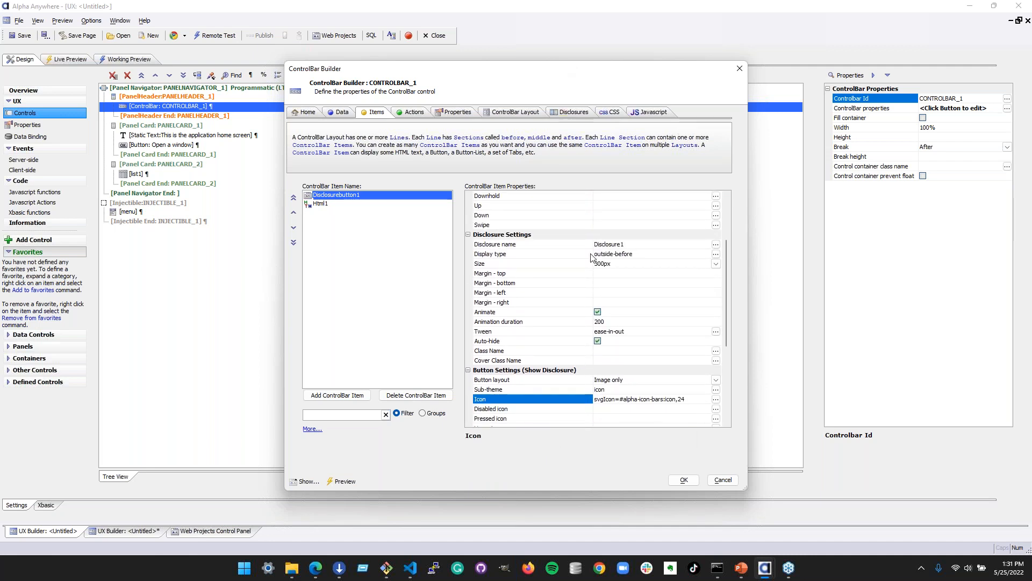
left_click(553, 245)
left_click(564, 113)
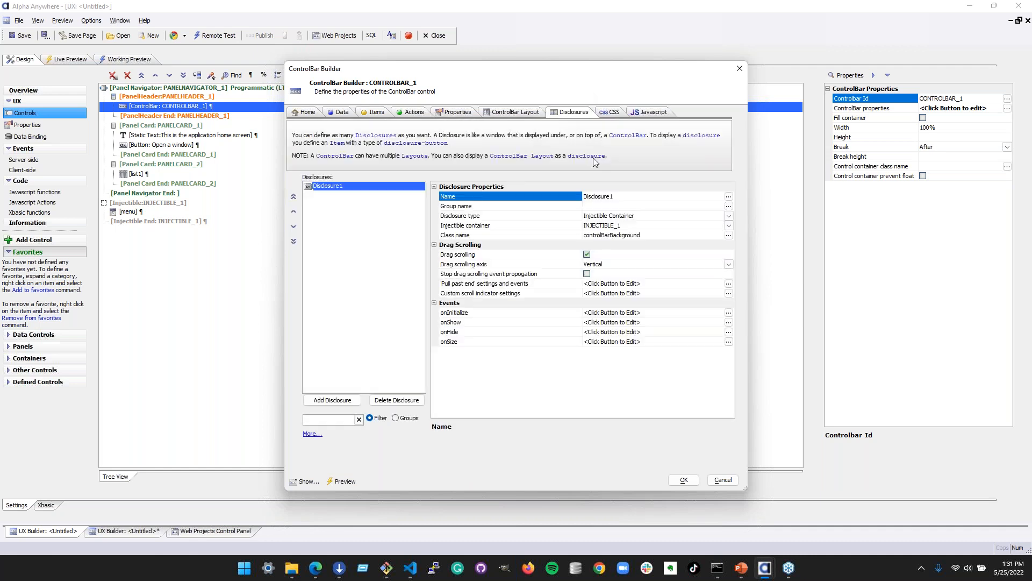
Check which injectible container Disclosure1 uses, and close the ControlBar Builder without keeping changes
left_click(559, 227)
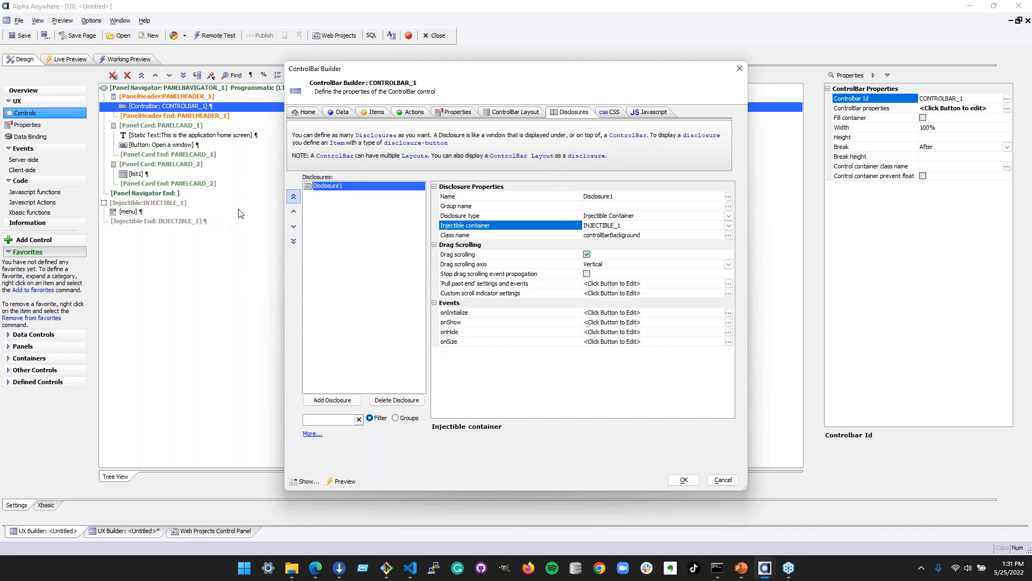
left_click(729, 482)
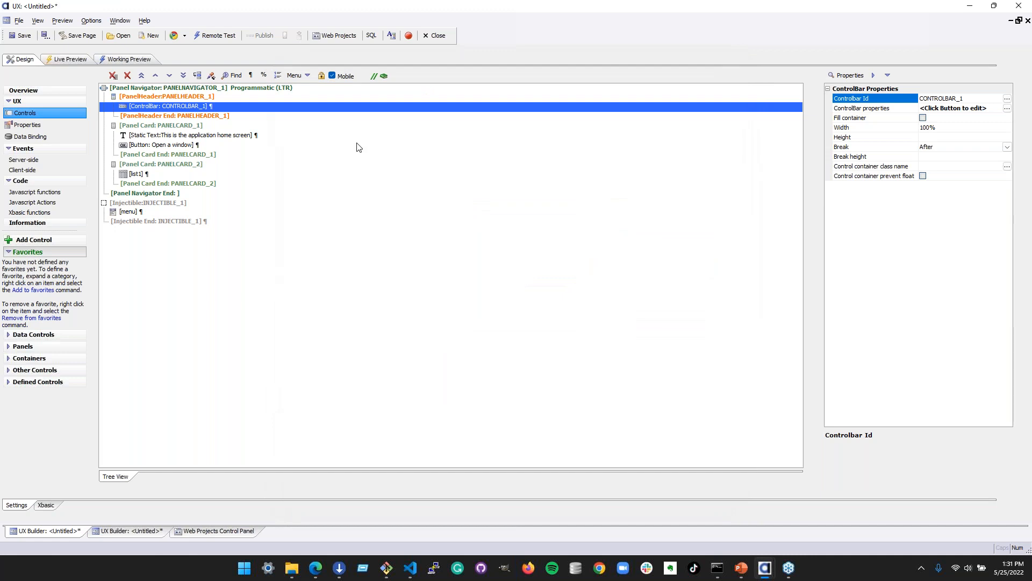
Examine the PANELNAVIGATOR_1 controls and the injectible container in the control tree, and review the CSS definition of CONTROLBAR_1
left_click_drag(308, 89, 304, 194)
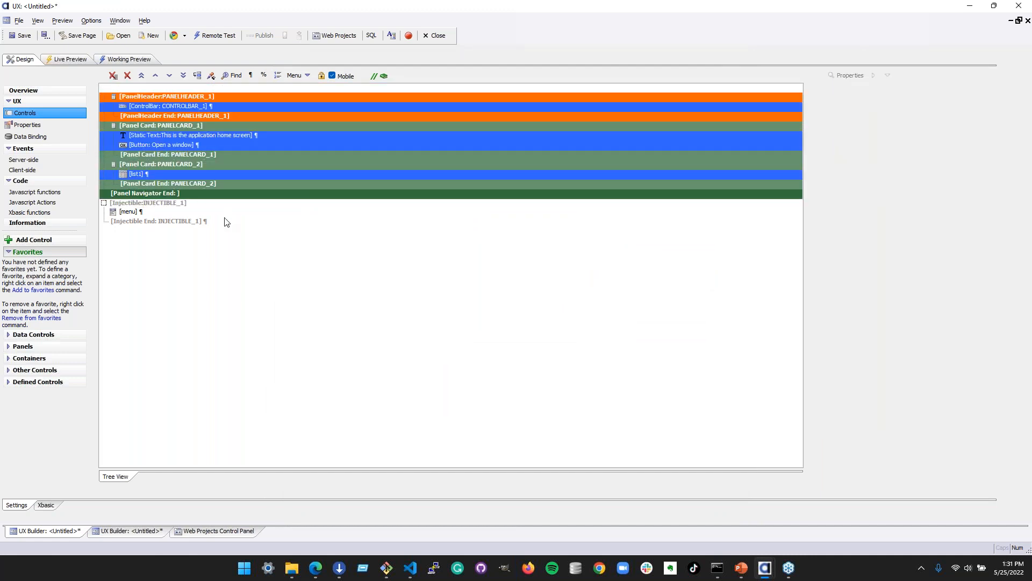
left_click(223, 212)
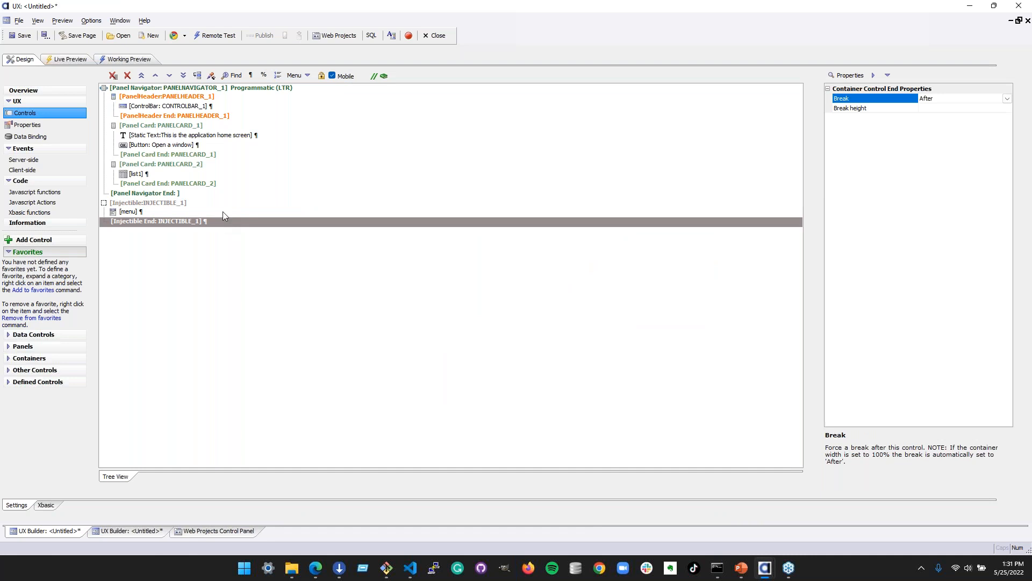
left_click(224, 89)
left_click(223, 106)
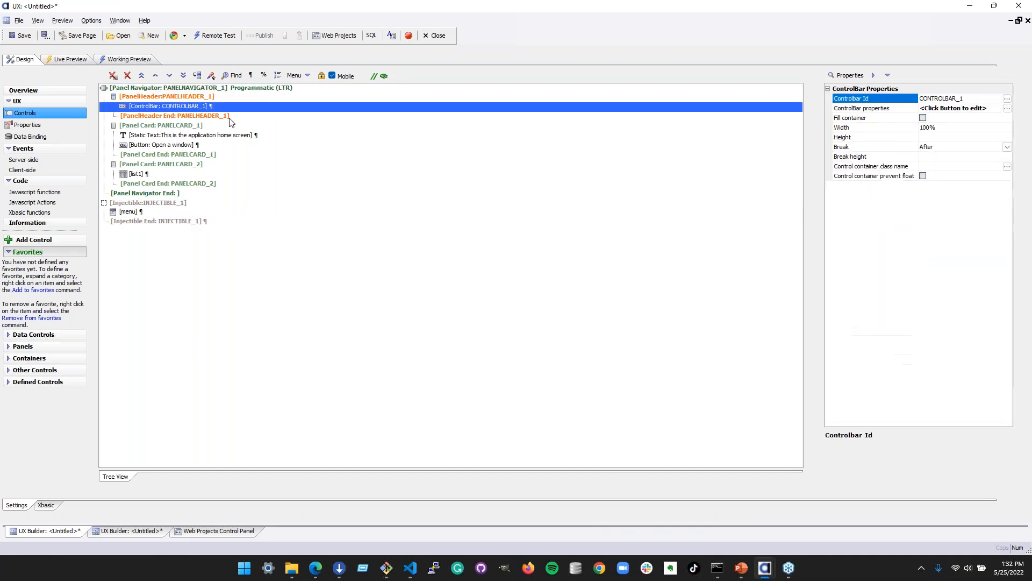
left_click(248, 92)
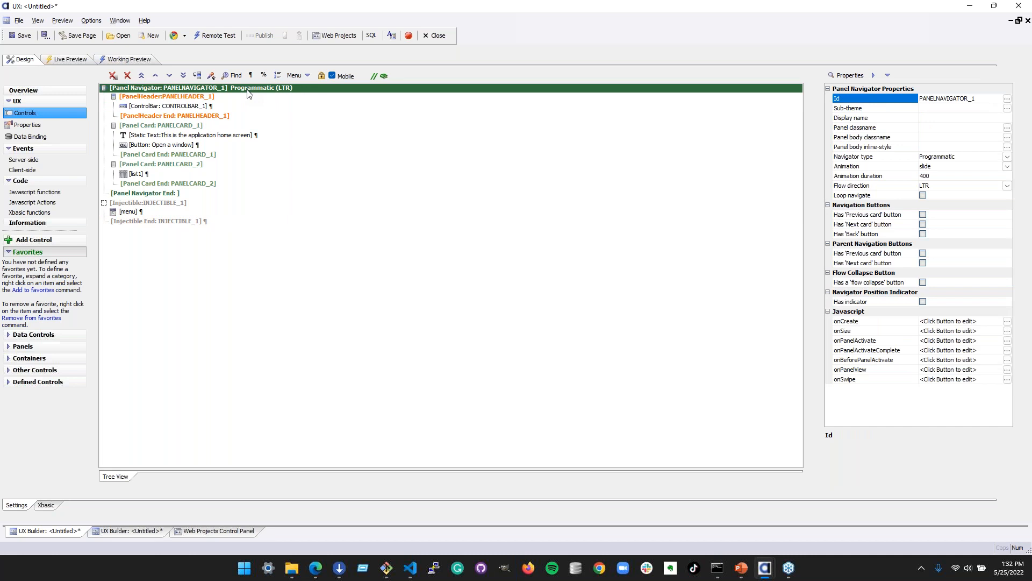
double_click(199, 107)
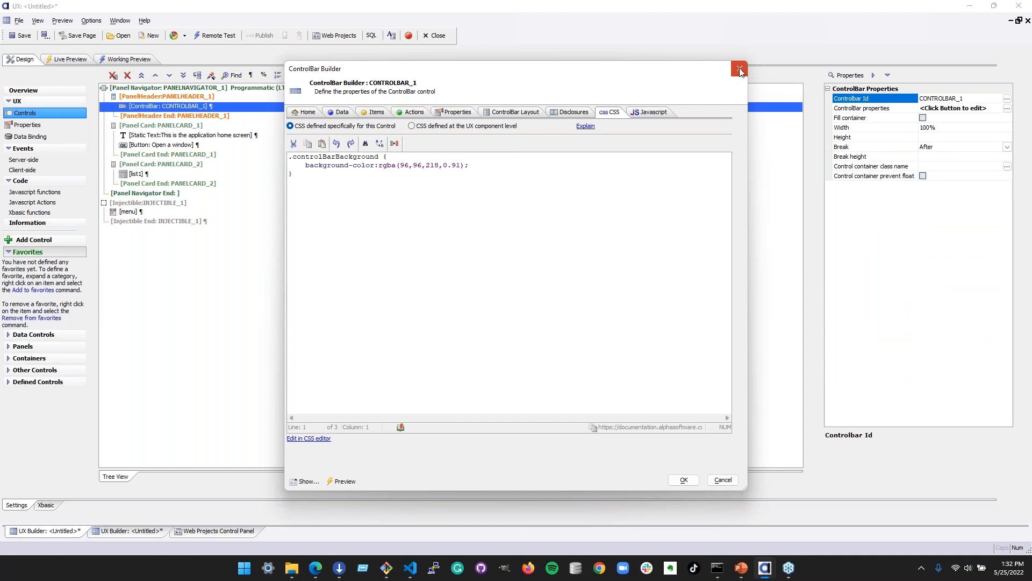
left_click(740, 71)
Switch to the two-panel UX component, show it in Working Preview and dismiss the notice about CSS icons
left_click(181, 531)
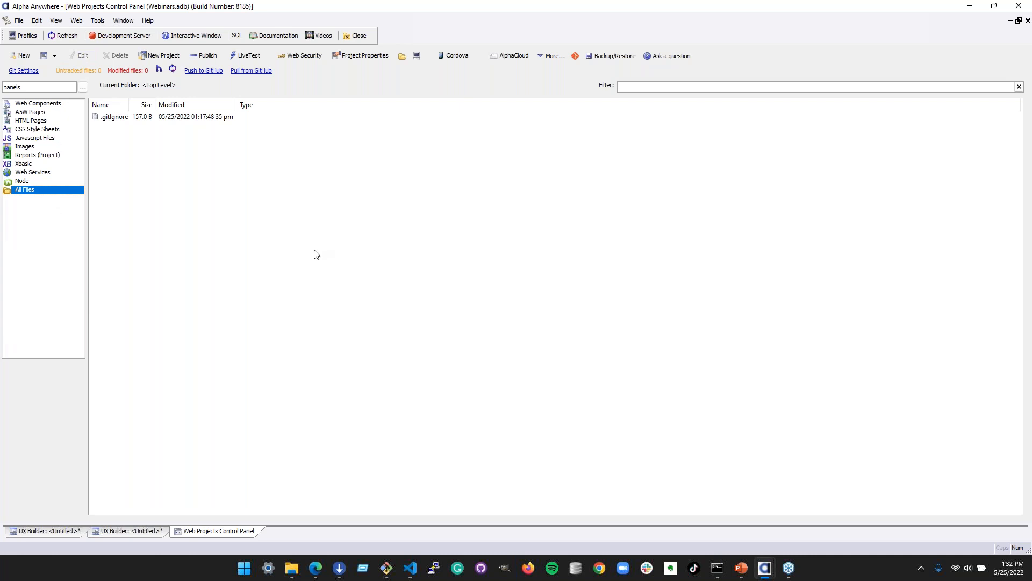
left_click(130, 532)
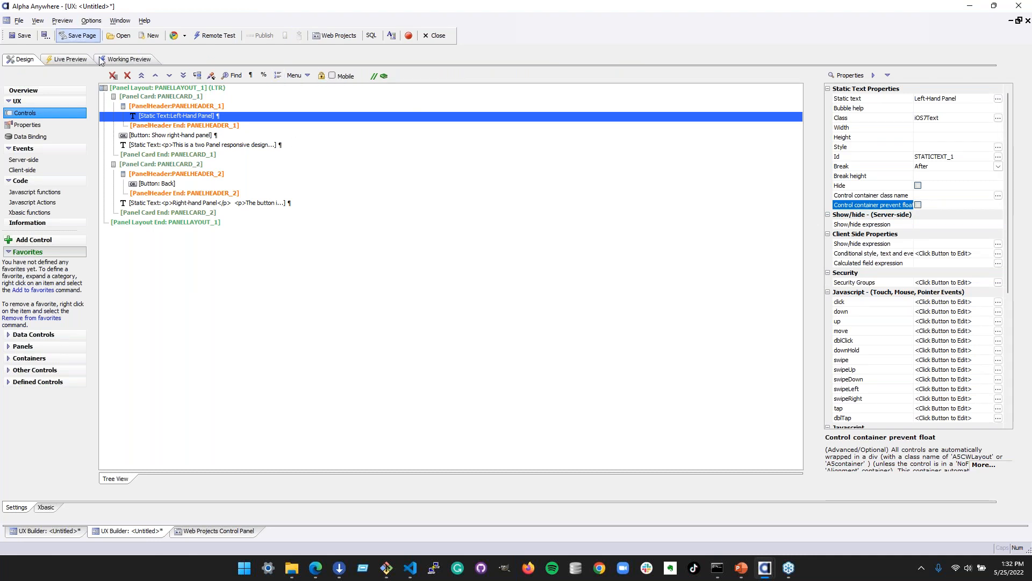
left_click(135, 60)
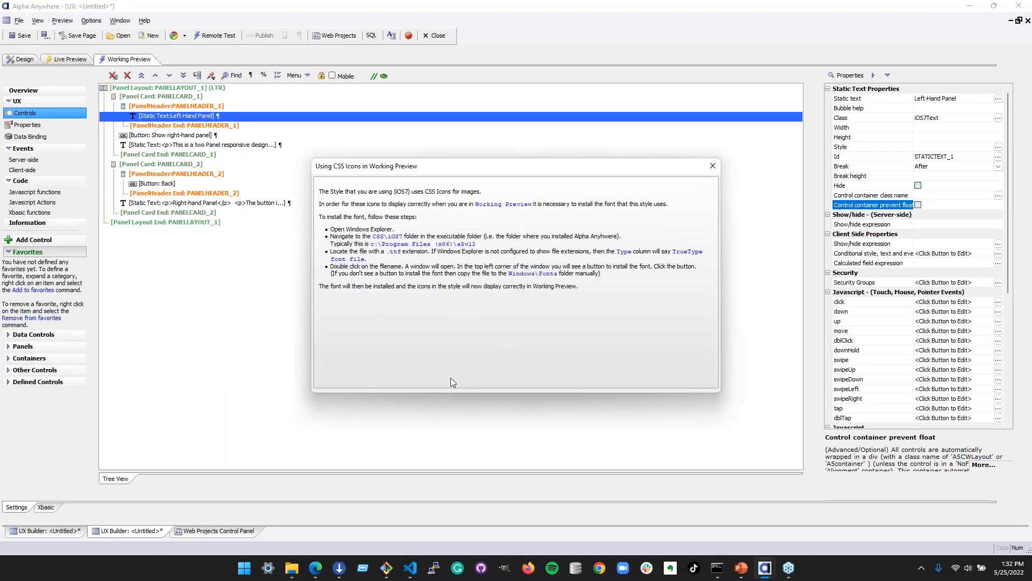
left_click(712, 162)
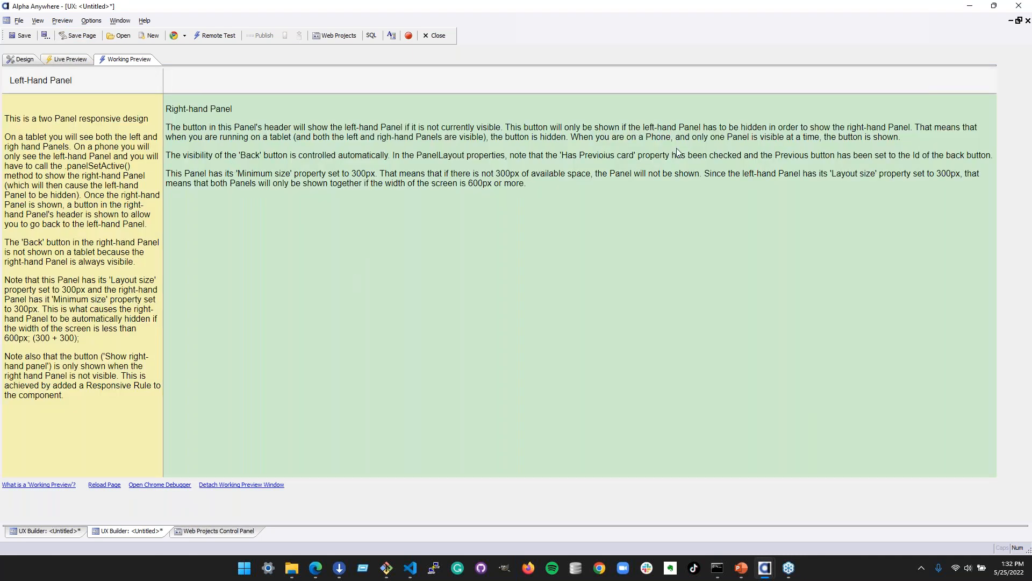
Restore the program window and make it narrower, then wider, to test the responsive two-panel layout
left_click_drag(835, 9, 739, 38)
left_click_drag(941, 378, 459, 402)
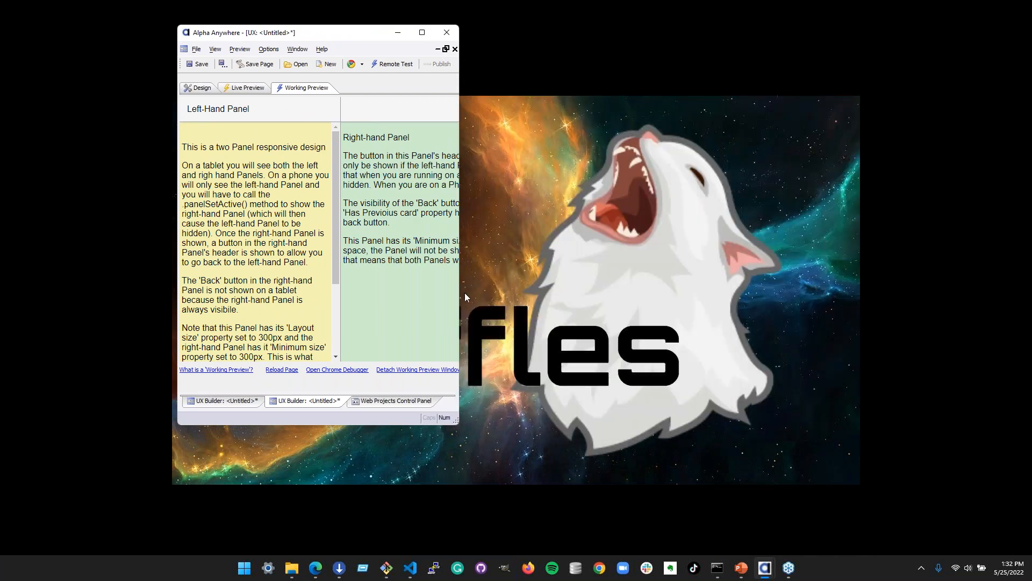
left_click_drag(465, 293, 905, 269)
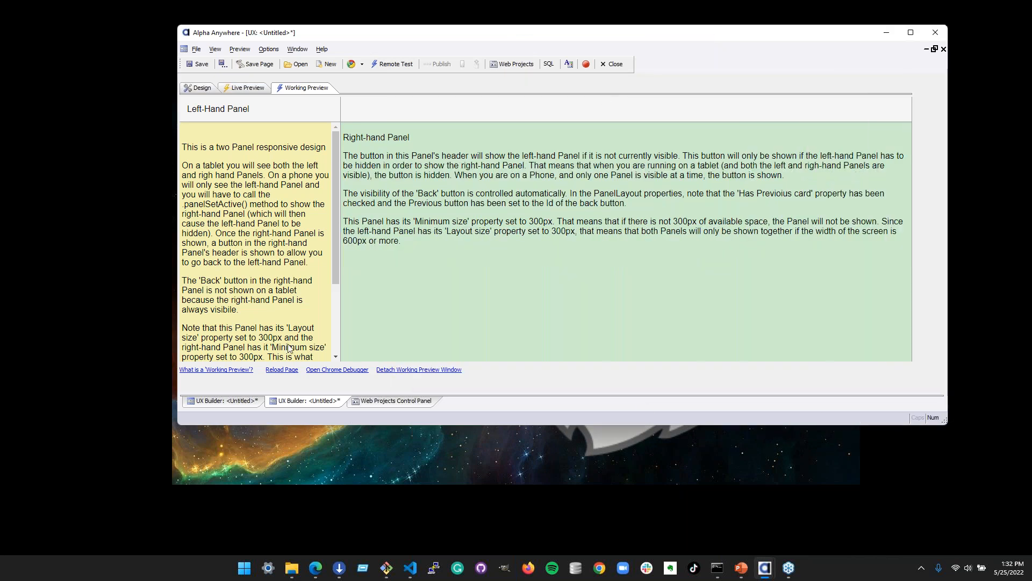
Try to preview the two-panel component in Chrome, choosing to have the Development Server started
left_click(352, 64)
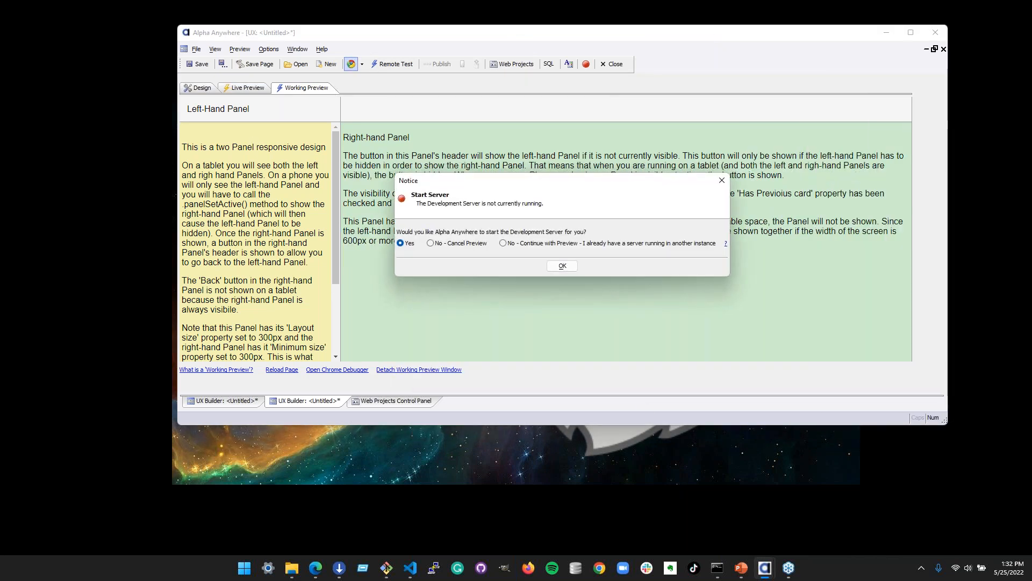
left_click(561, 266)
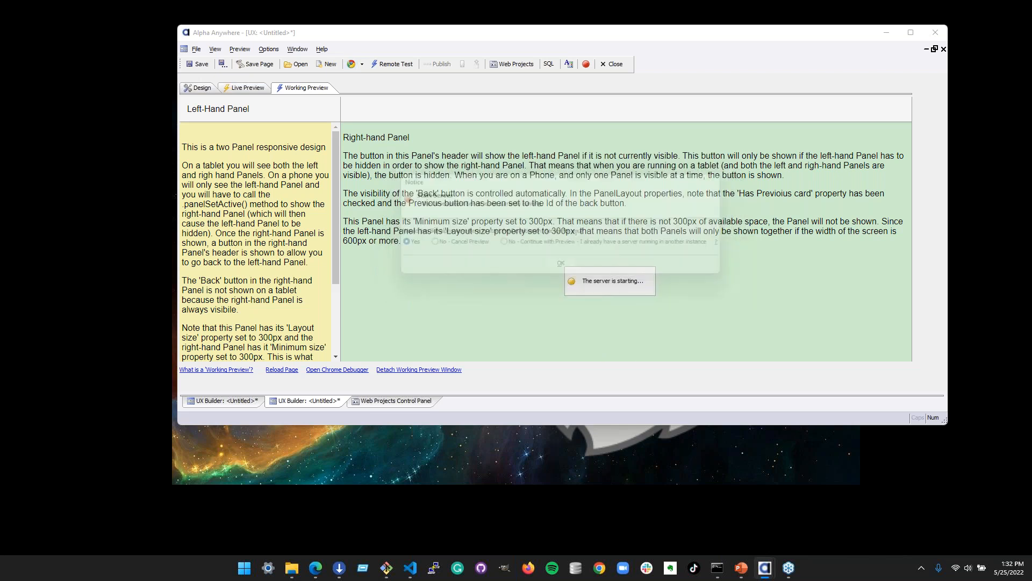
left_click(593, 322)
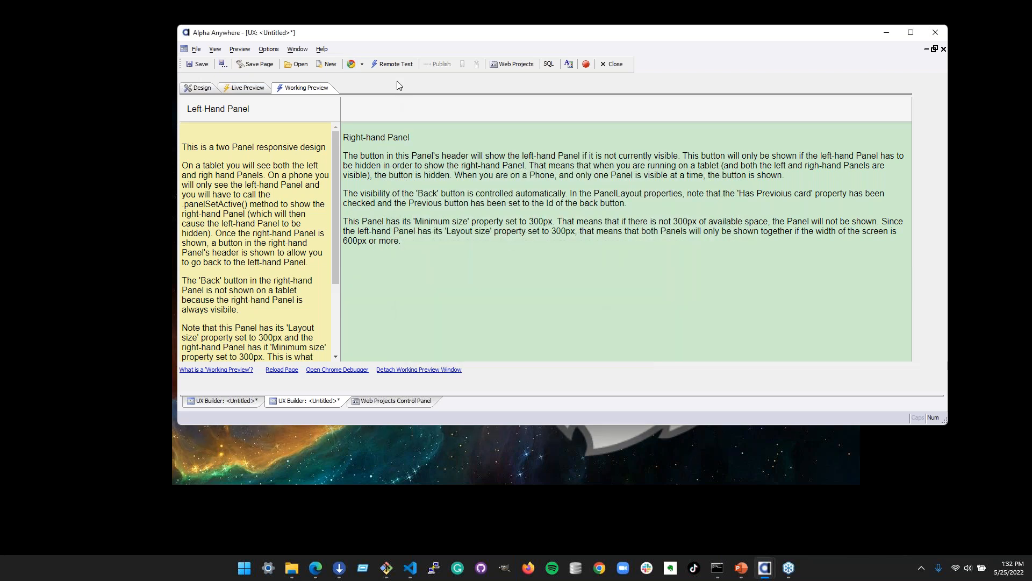
left_click(547, 316)
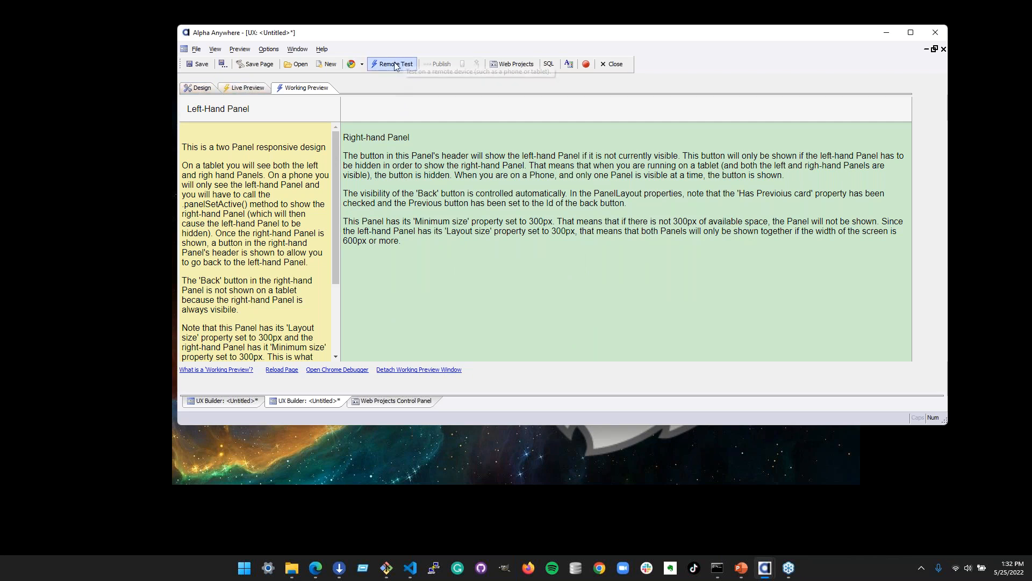
Return to the component's design and try to save it as an A5W page named panels1 in the panels project
left_click(200, 89)
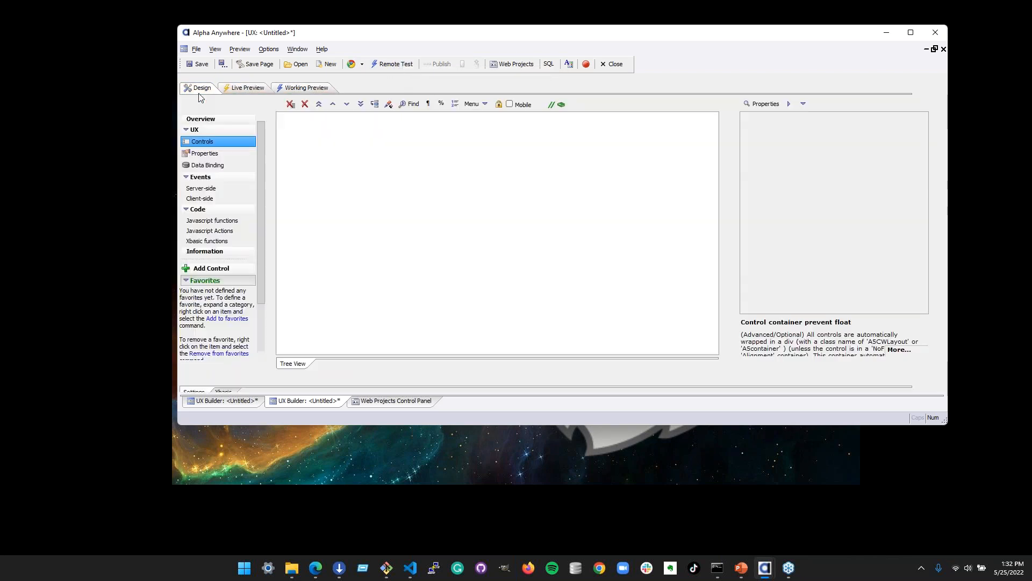
left_click(256, 64)
left_click(636, 300)
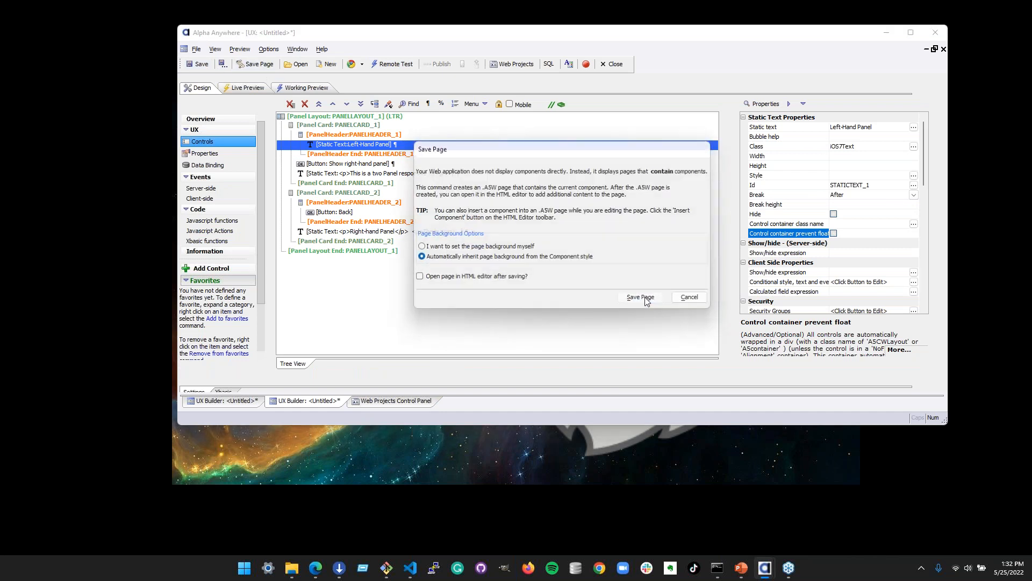
type("pane")
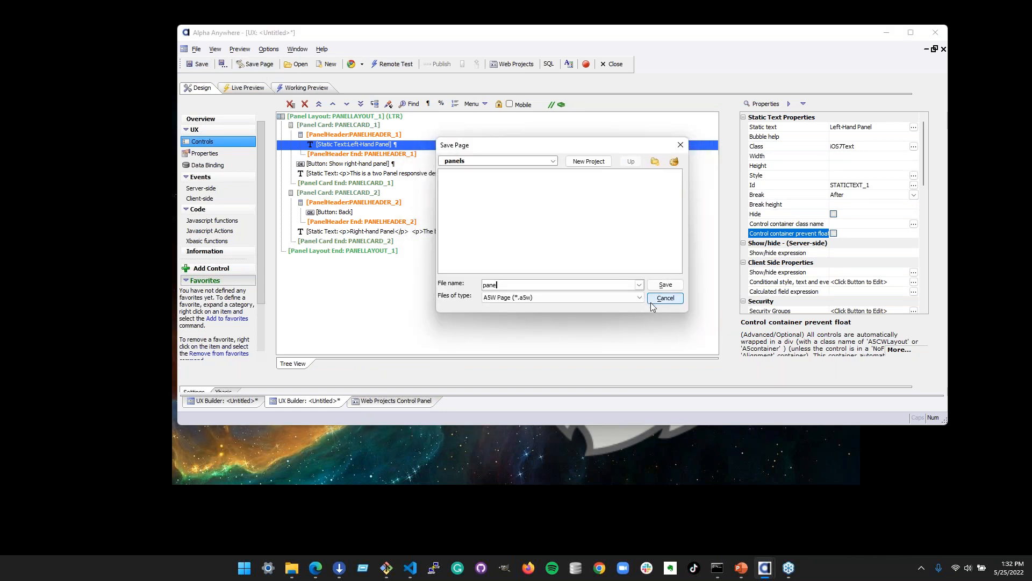
type("ls1")
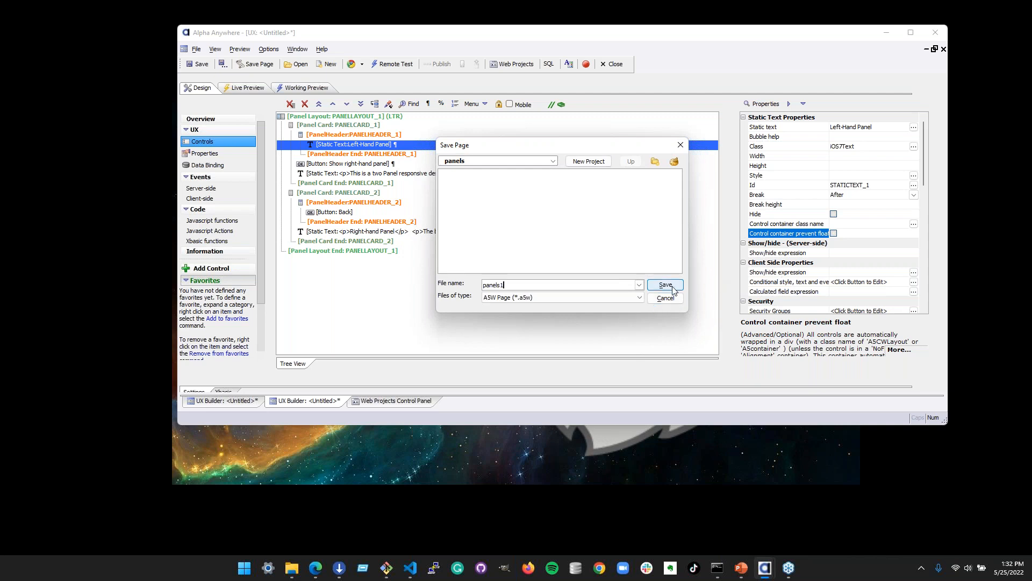
left_click(665, 285)
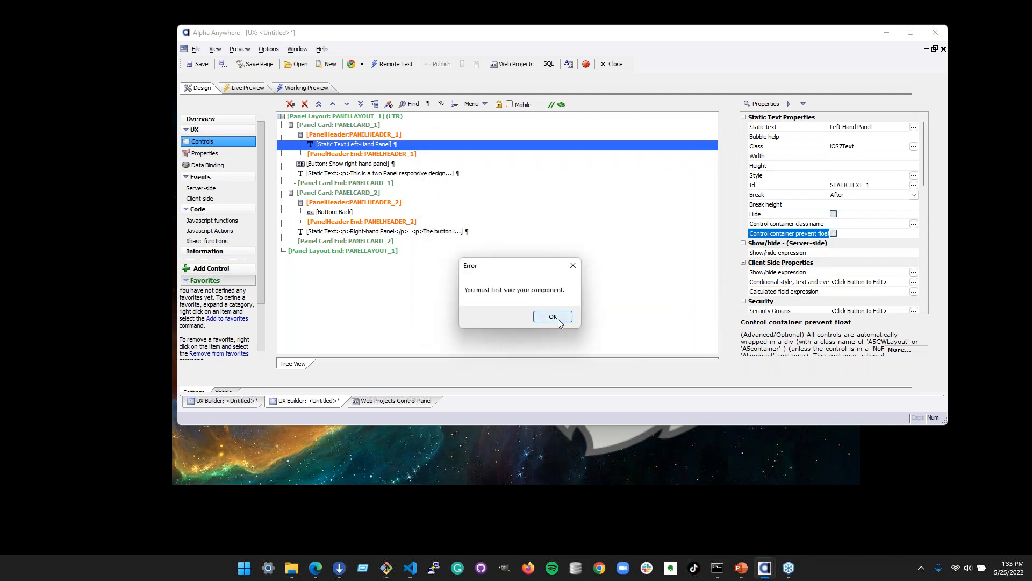
left_click(559, 318)
Save the two-panel UX component in the panels project as splitViewPanels
left_click(200, 64)
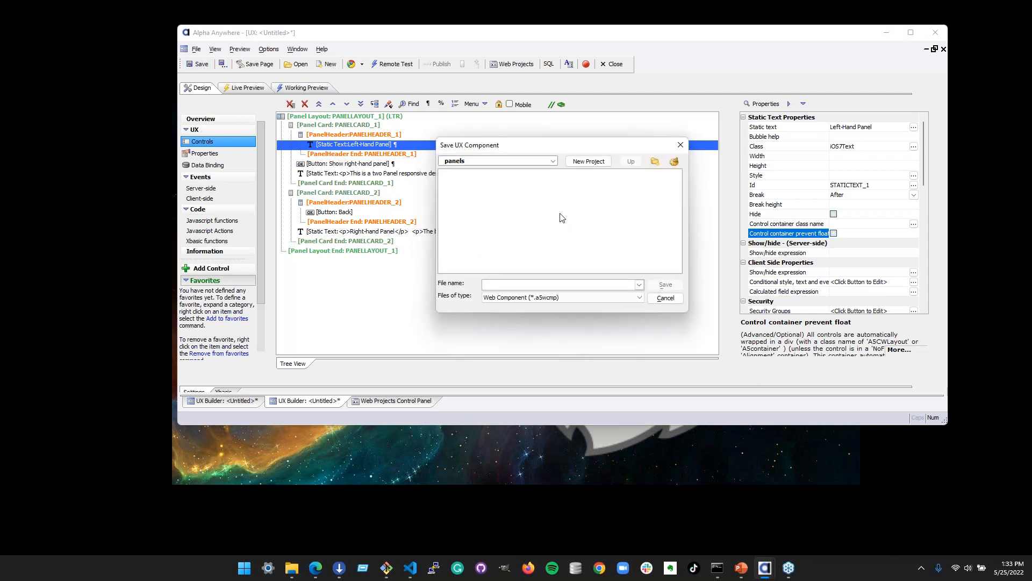
type("splitViewPanels")
left_click(665, 284)
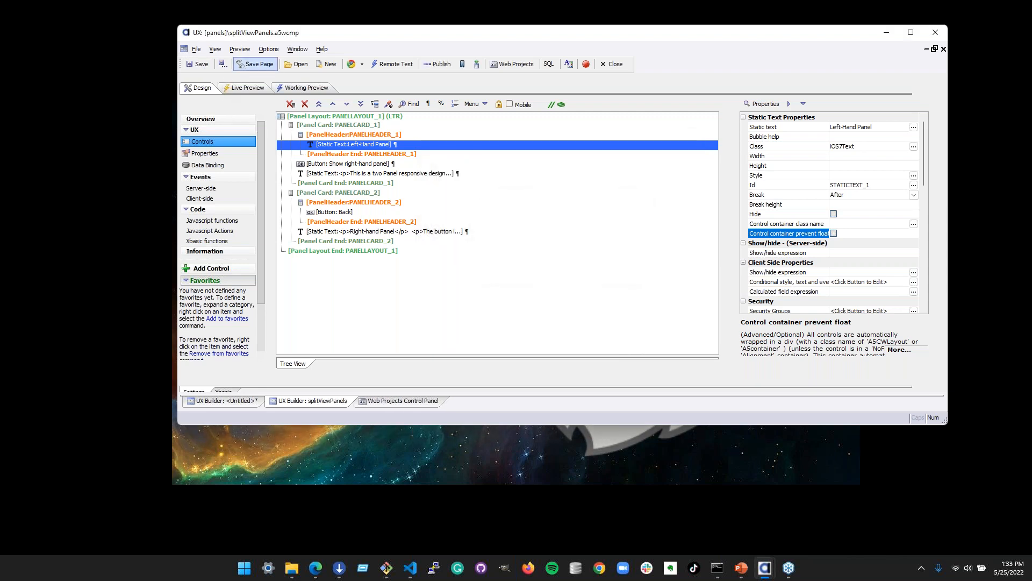
Save an A5W page for the component over the existing panels1.a5w, with its background inherited from the component style
left_click(257, 64)
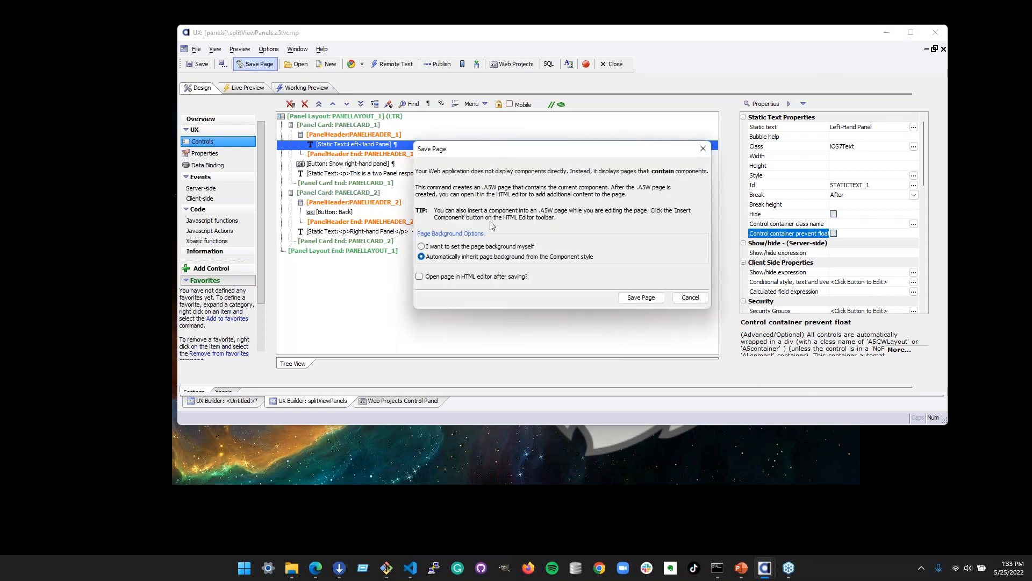
left_click(647, 299)
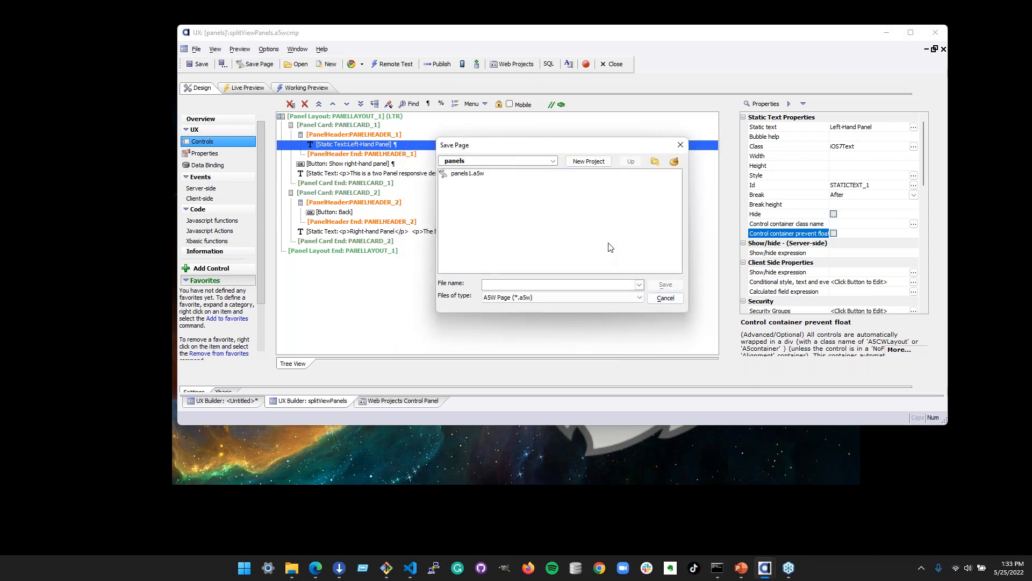
left_click(493, 173)
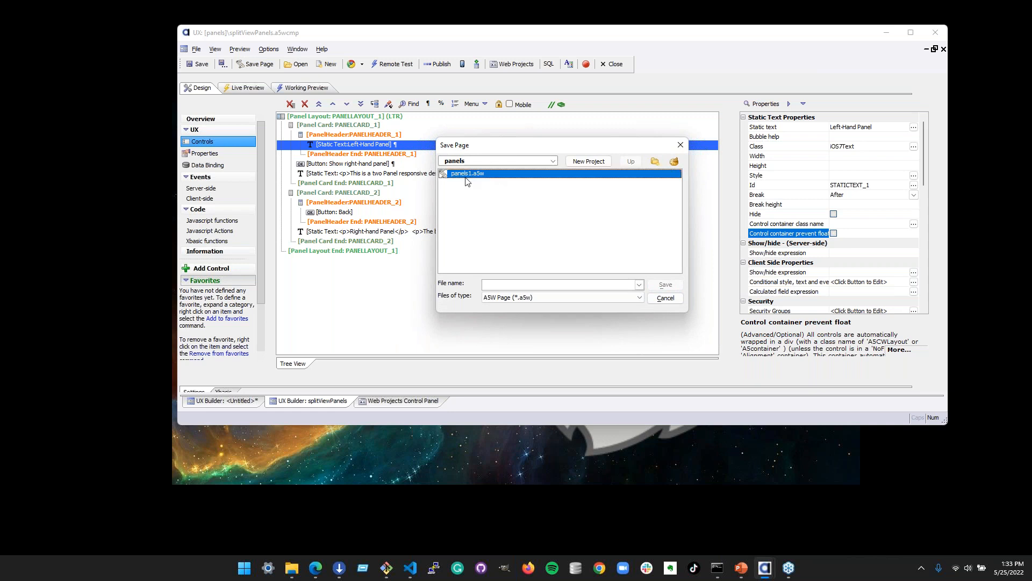
left_click(666, 285)
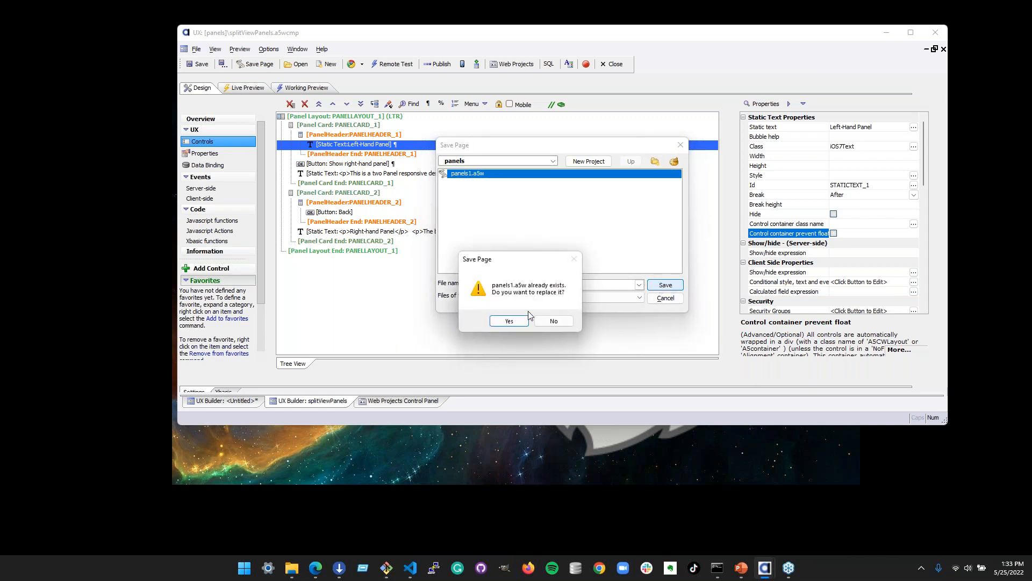
left_click(509, 321)
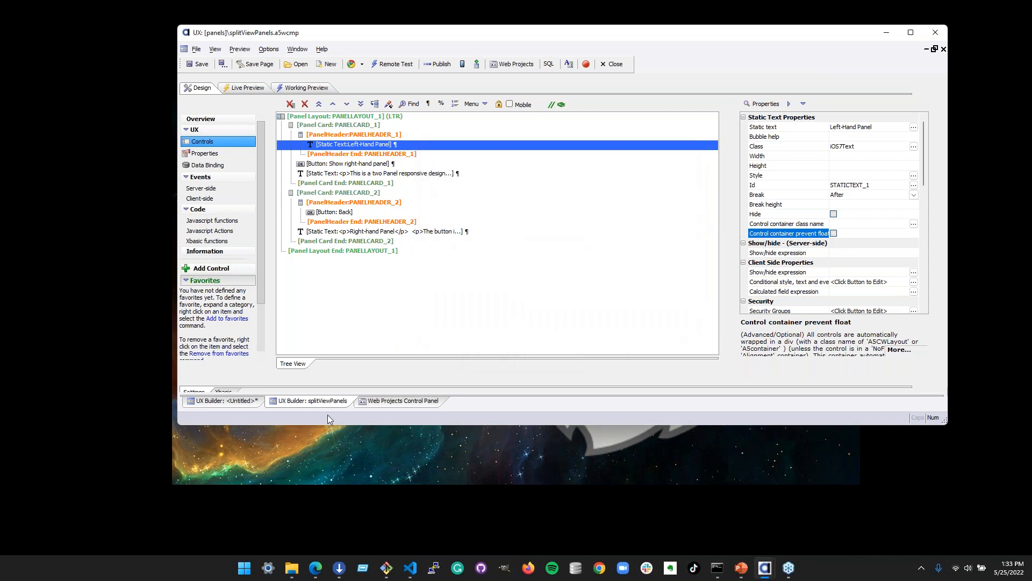
Start a Live Test of panels1.a5w on Alpha Cloud from the Web Projects Control Panel, choosing a server version
left_click(387, 401)
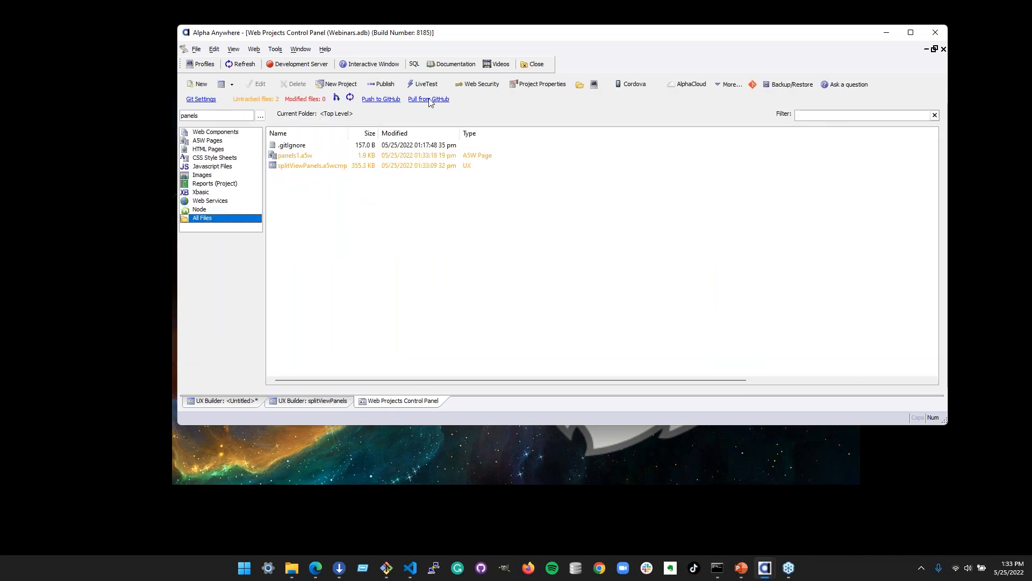
left_click(425, 84)
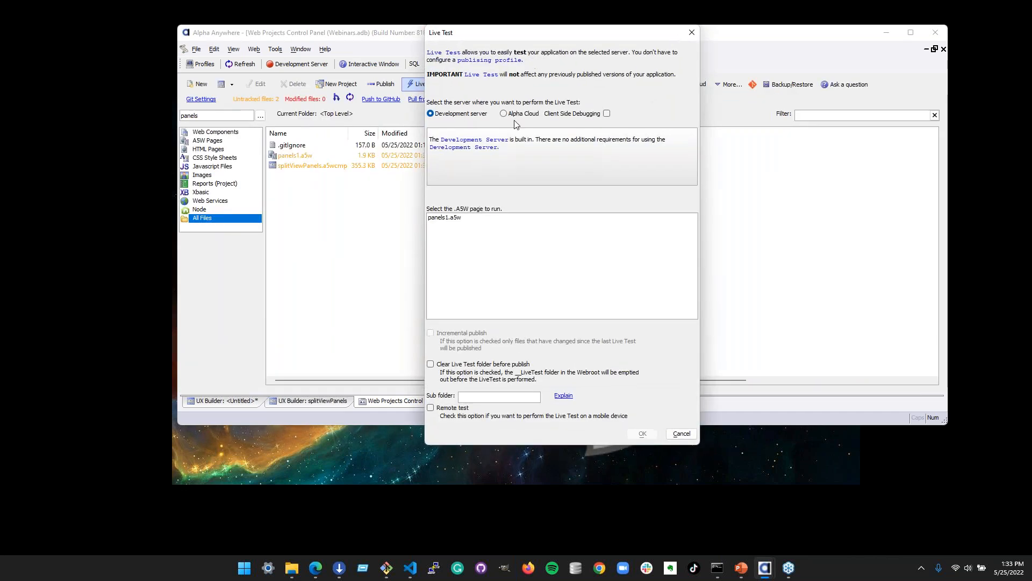
left_click(521, 115)
left_click(510, 219)
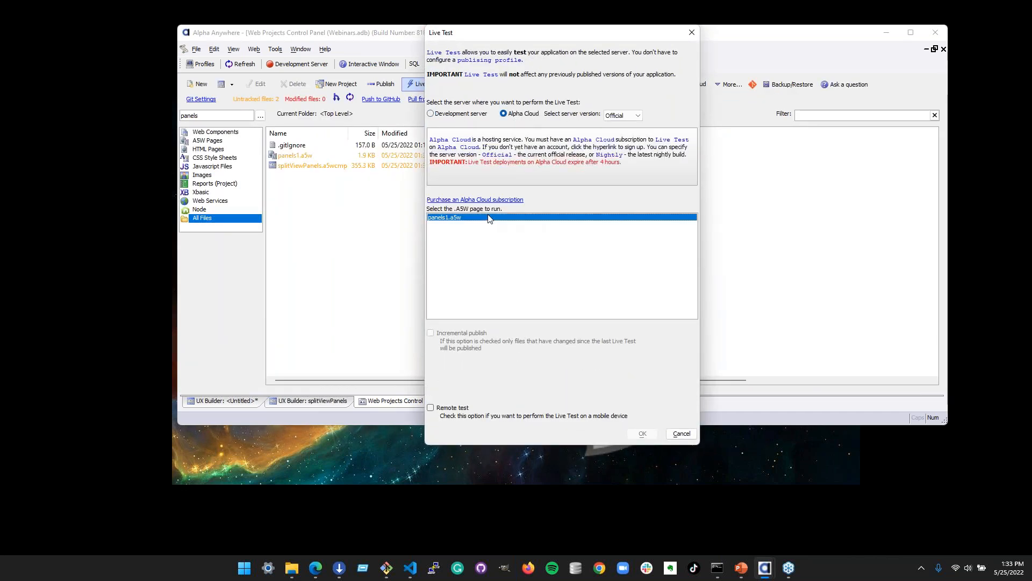
left_click(621, 114)
left_click(623, 133)
left_click(642, 432)
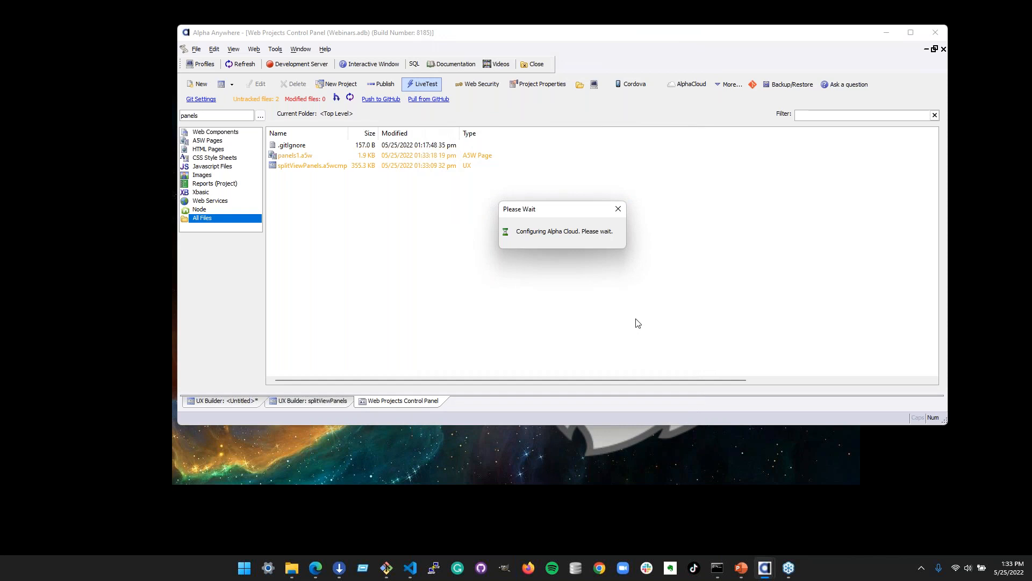
Select the personal subscription in the Alpha Cloud preferences and accept them
left_click(543, 290)
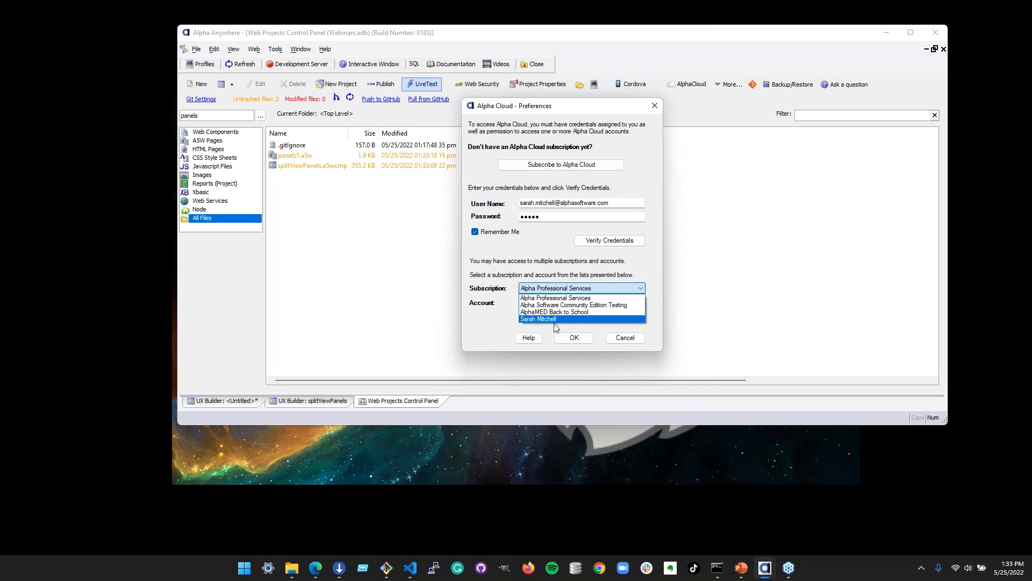
left_click(555, 319)
left_click(573, 338)
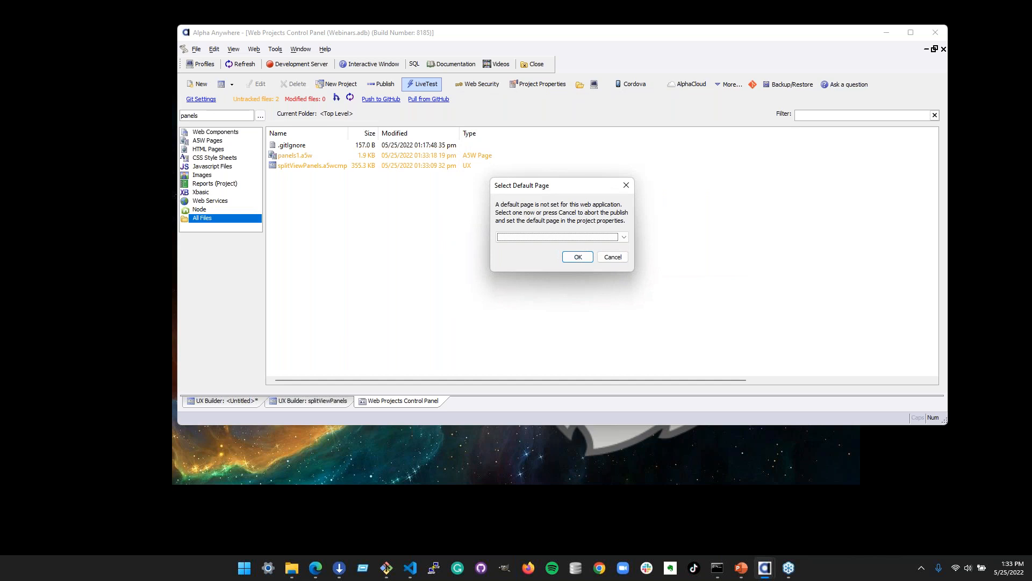
Set panels1.a5w as the project's default page, publish the Live Test and open the published website link
left_click(506, 238)
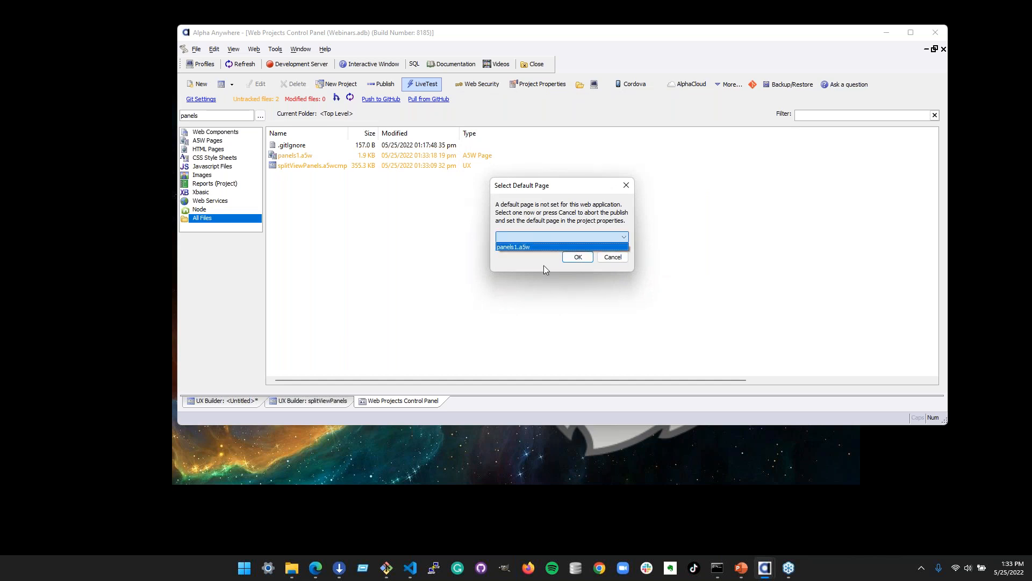
left_click(525, 248)
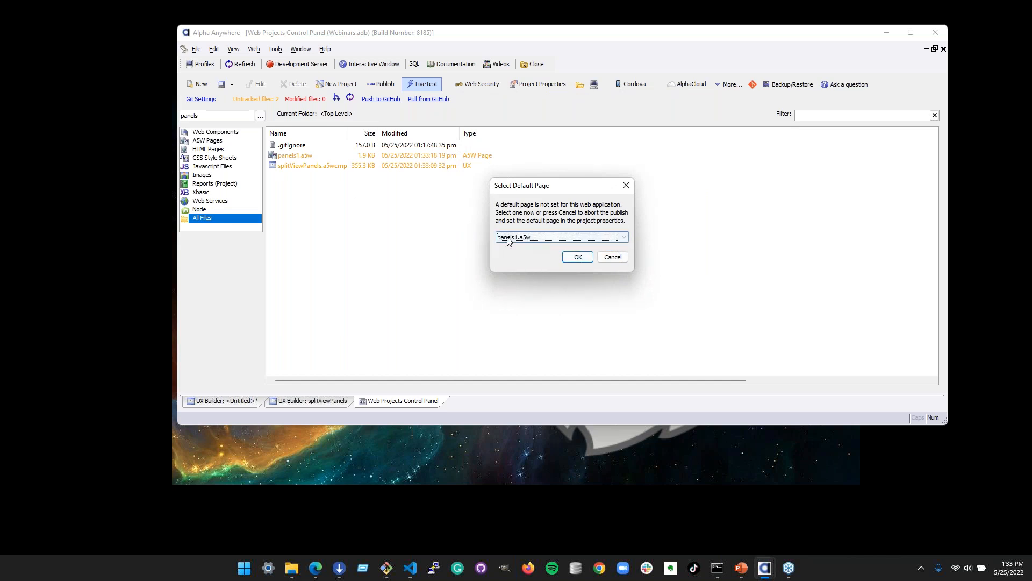
left_click(573, 256)
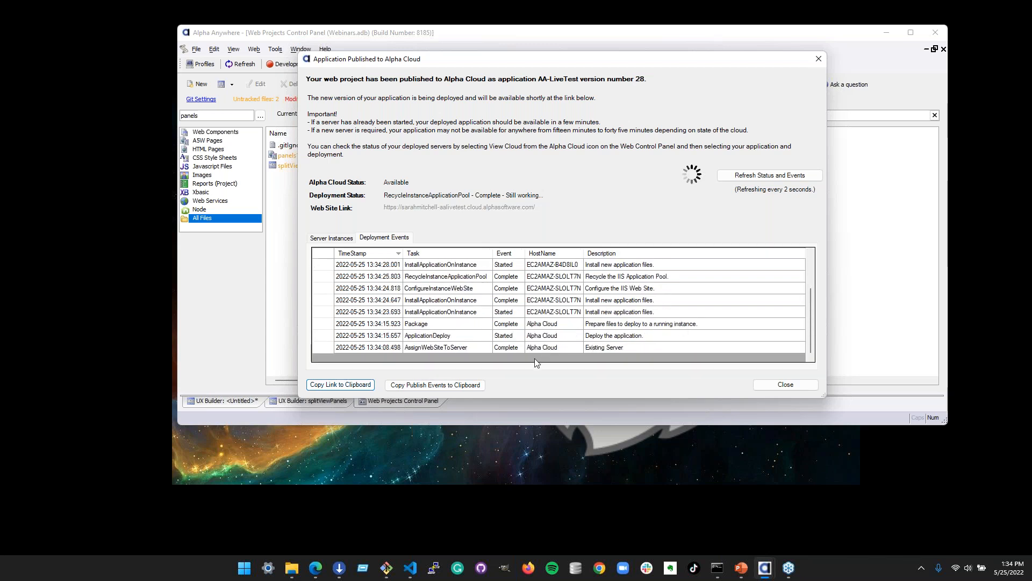
left_click(503, 208)
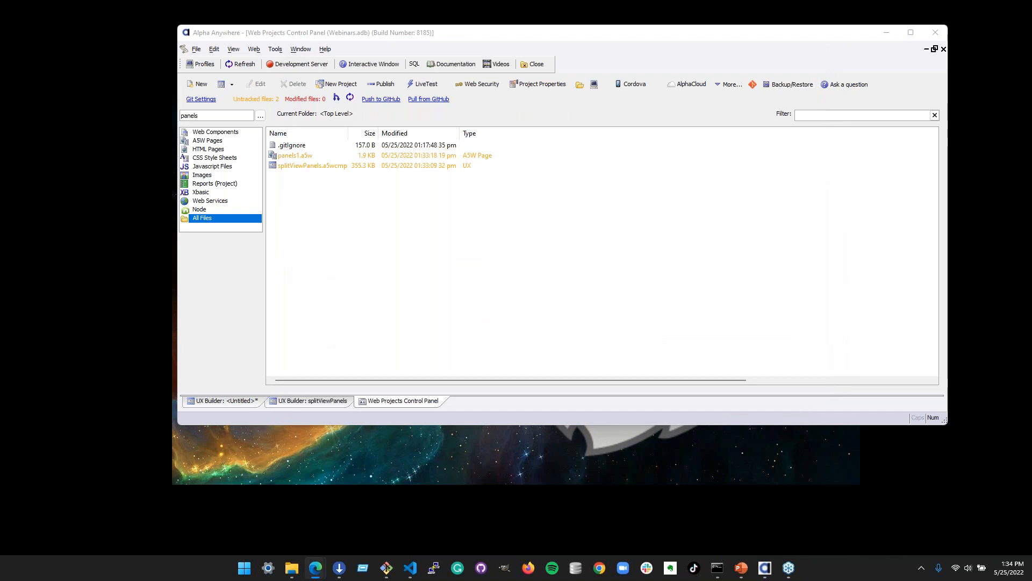
Narrow the browser window with the live page below the two-panel width, show the right-hand panel and go back to the left-hand one
left_click_drag(828, 521, 699, 119)
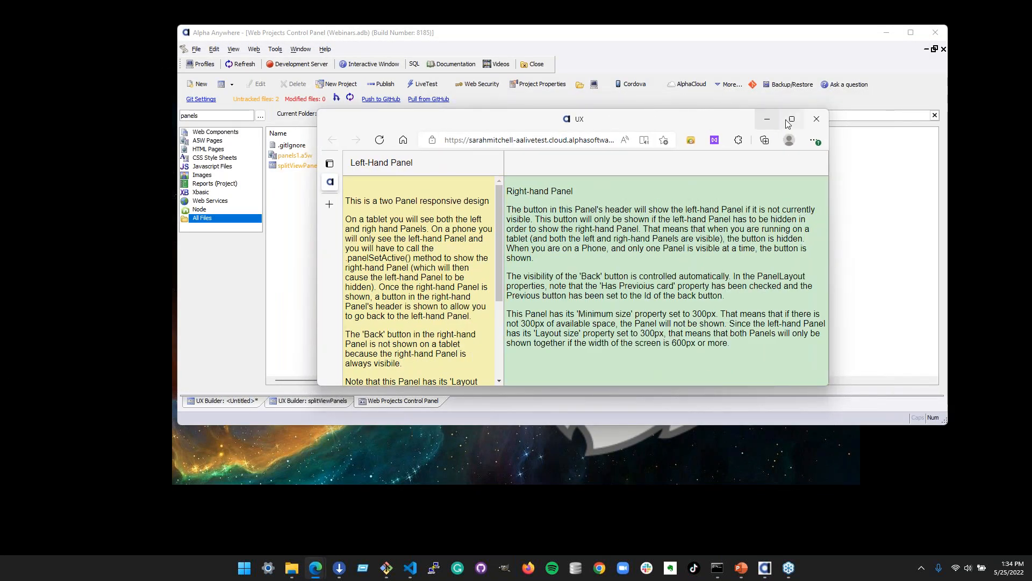
left_click_drag(605, 114, 548, 80)
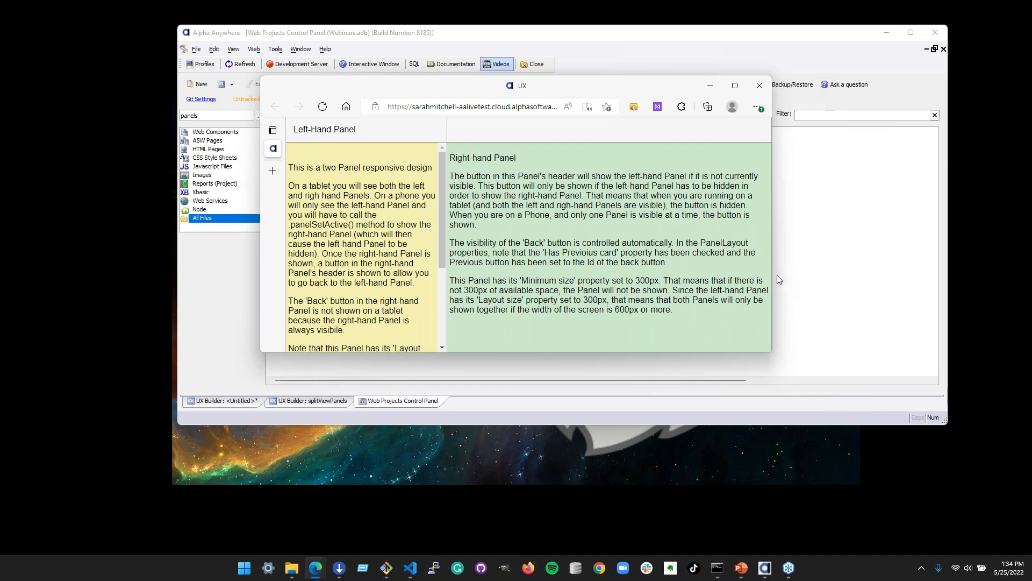
left_click_drag(770, 277, 604, 277)
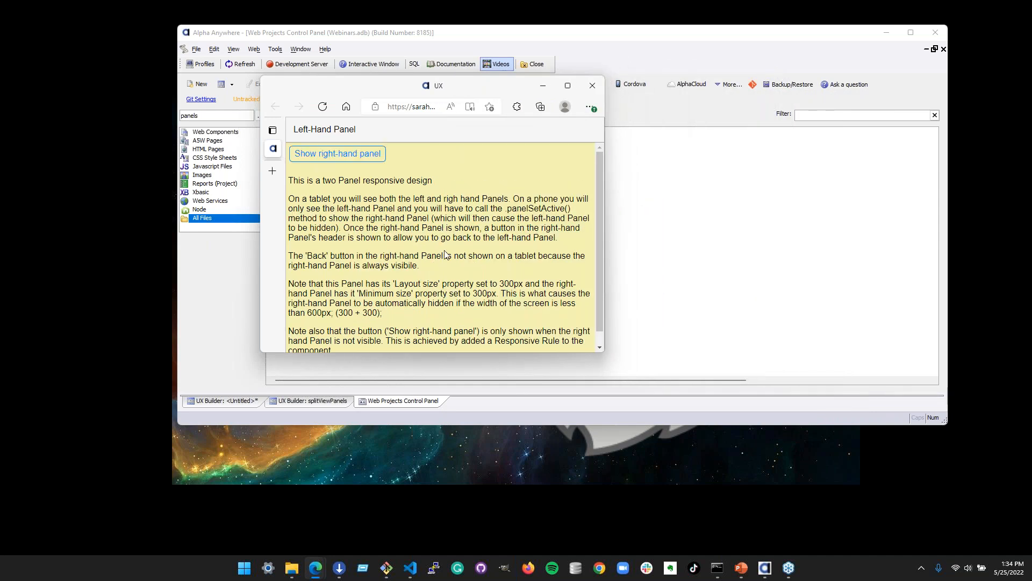
scroll(586, 266, "down", 2)
scroll(586, 265, "up", 2)
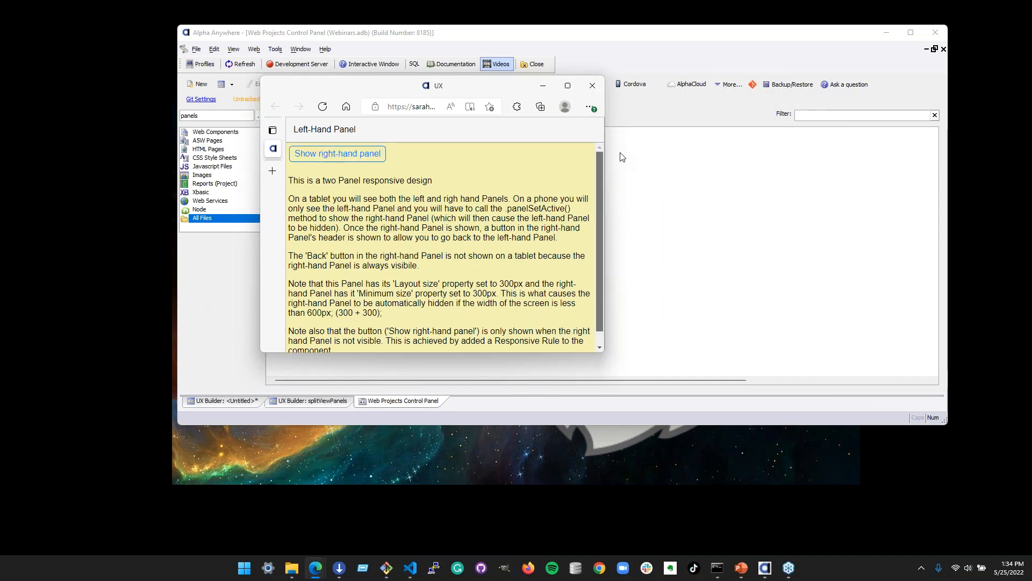
left_click(359, 153)
left_click(305, 127)
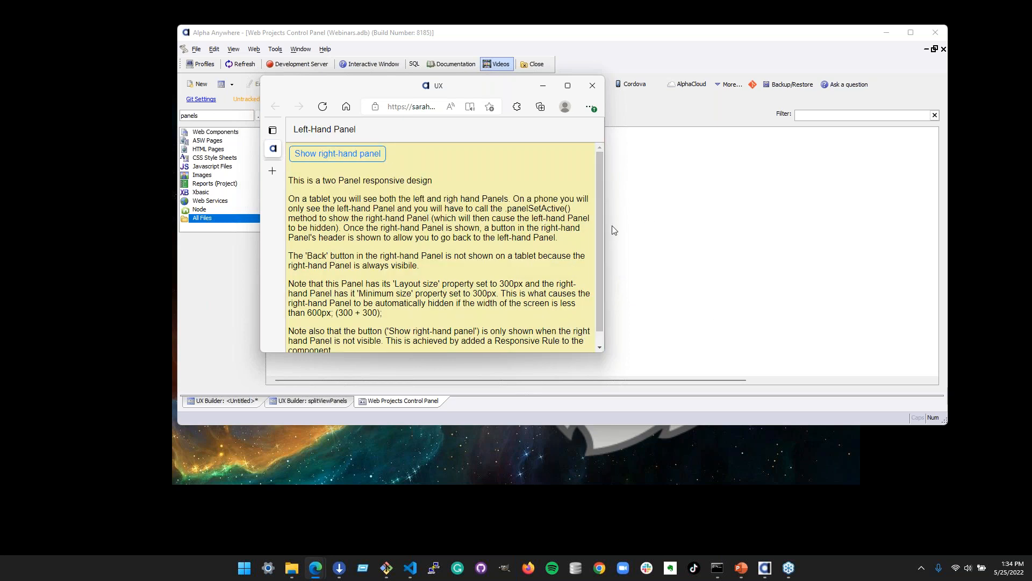
Widen the browser window to examine both panels side by side, read through the left-hand panel, and move the window out of the way
left_click_drag(605, 225, 613, 225)
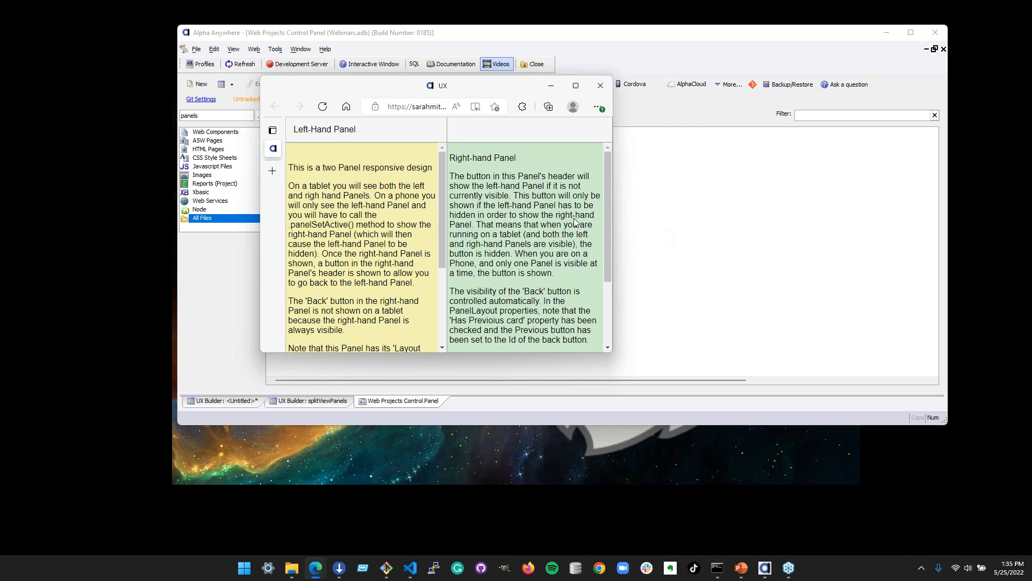
left_click_drag(621, 258, 858, 279)
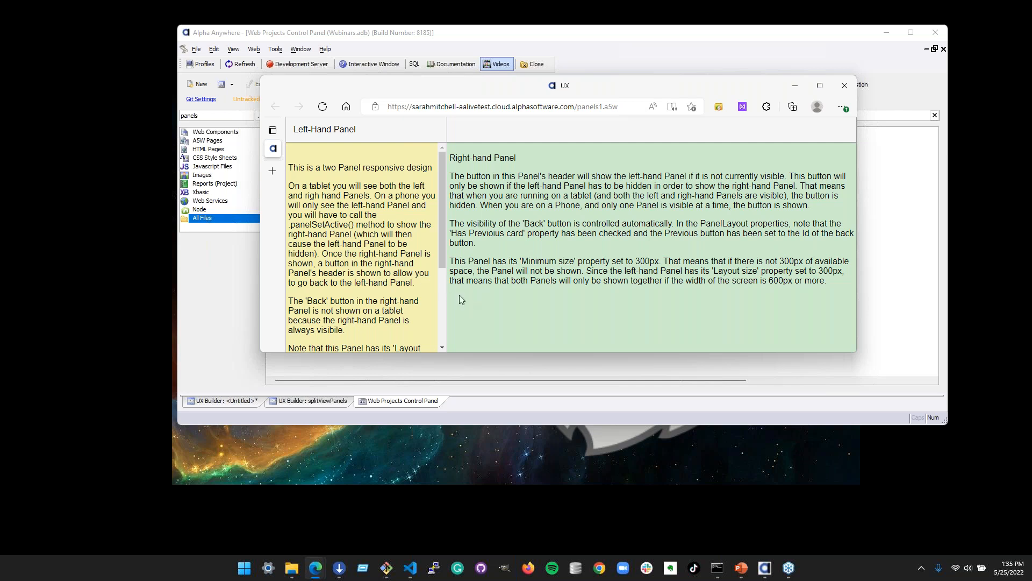
left_click_drag(441, 222, 441, 172)
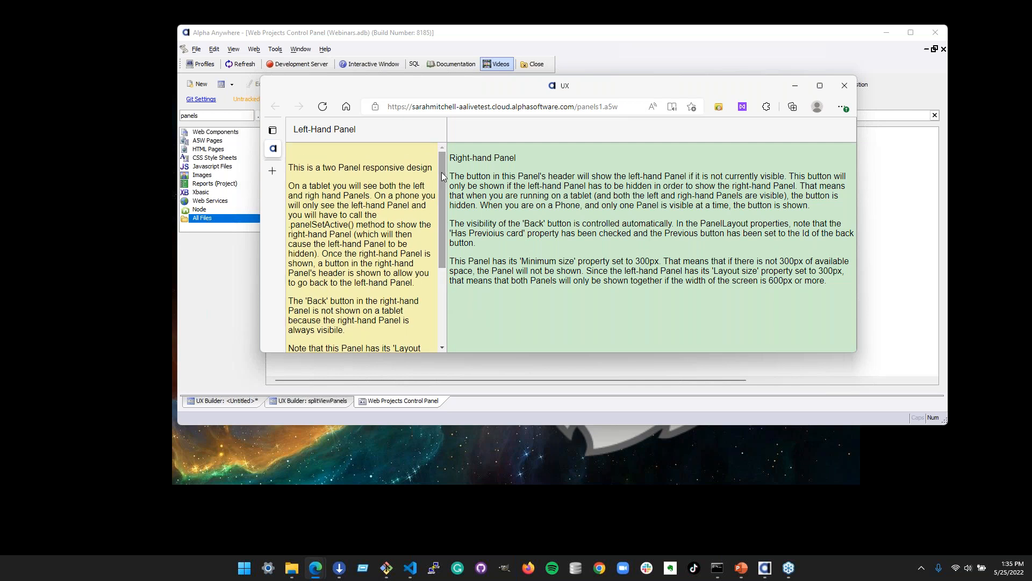
left_click_drag(444, 227, 446, 172)
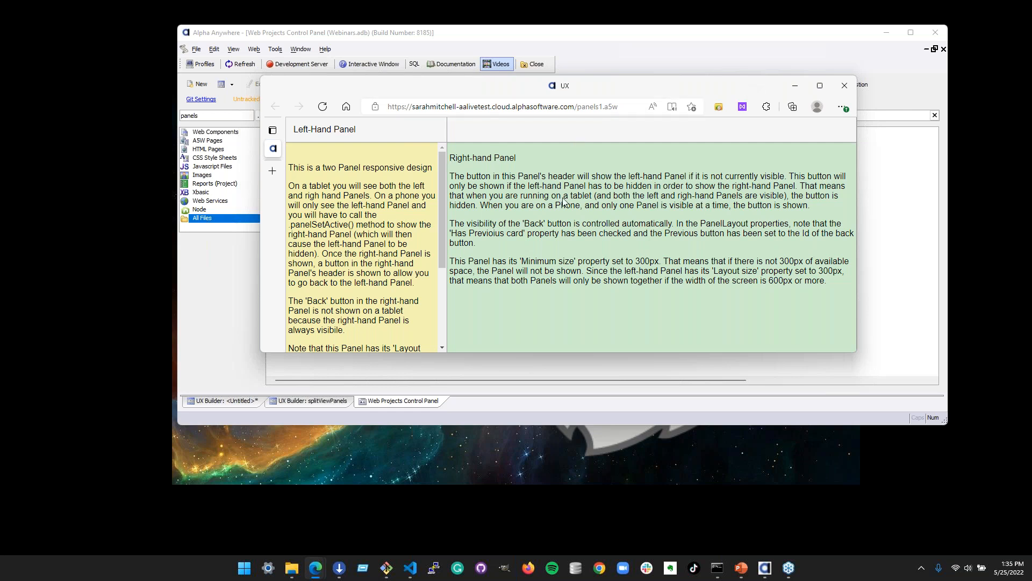
left_click_drag(734, 95, 731, 156)
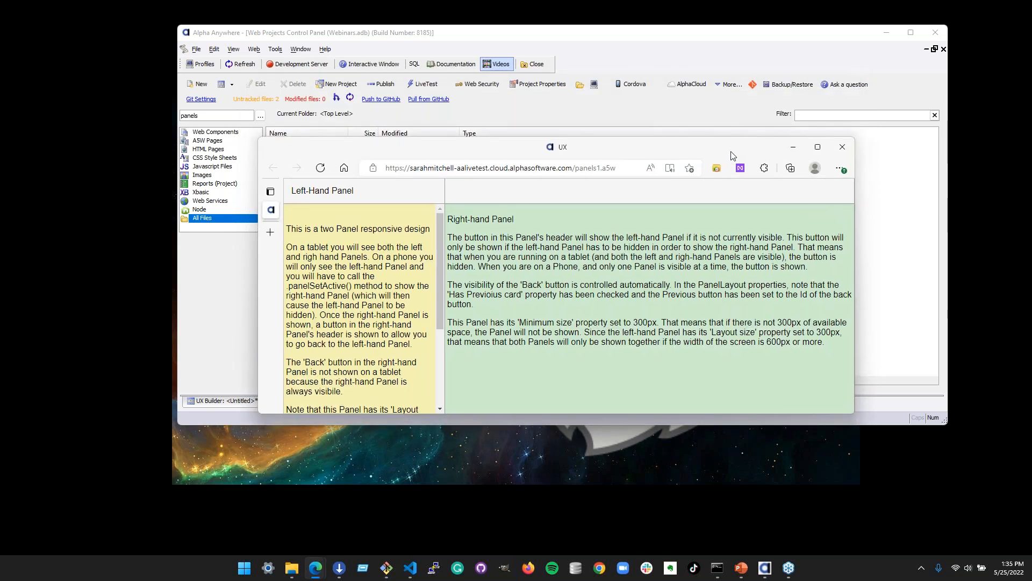
left_click_drag(507, 147, 1031, 196)
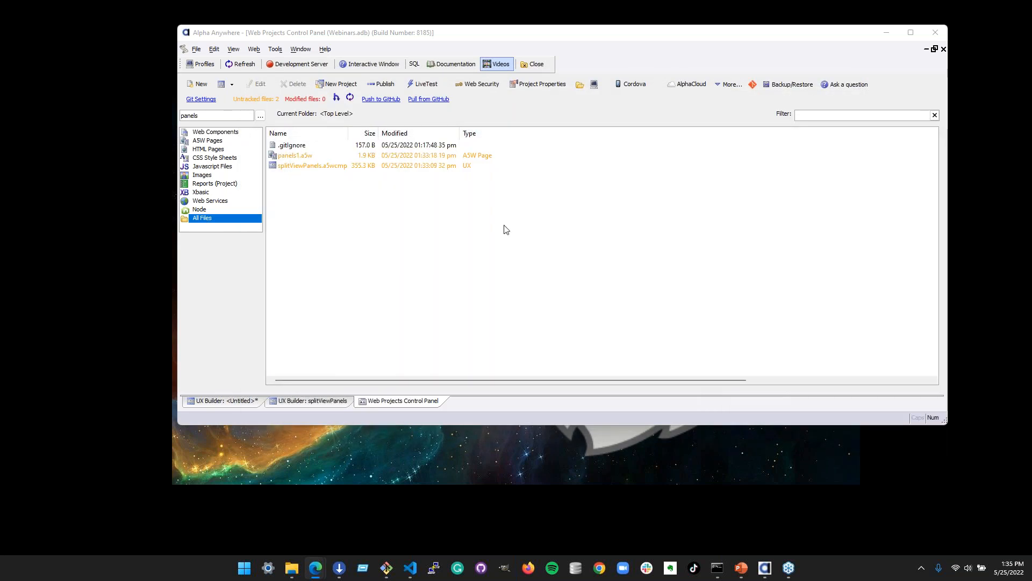
Return to Alpha Anywhere and create a new blank UX component from the Web Projects Control Panel
left_click(453, 210)
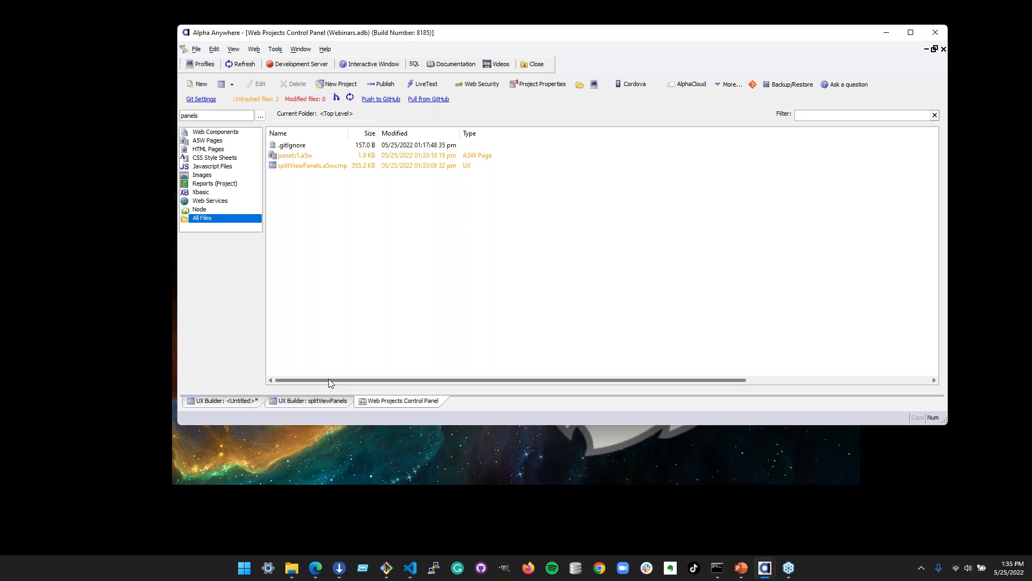
left_click(303, 402)
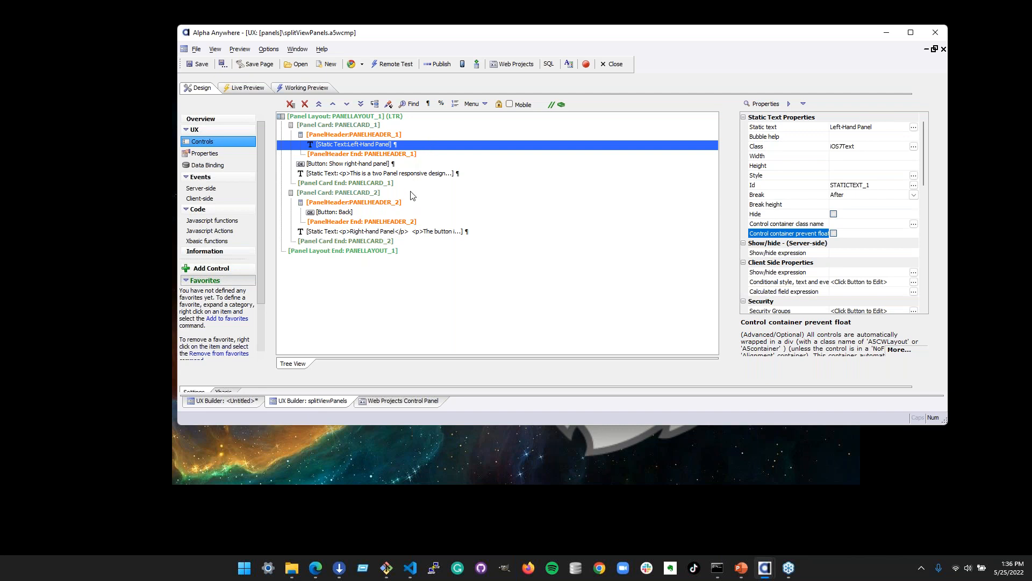
left_click(224, 402)
left_click(304, 402)
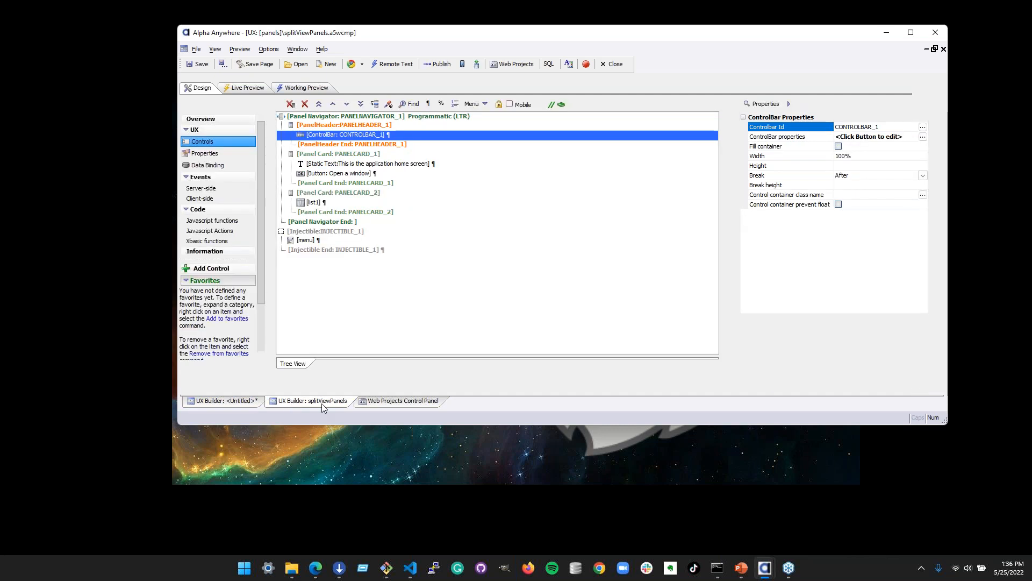
left_click(403, 401)
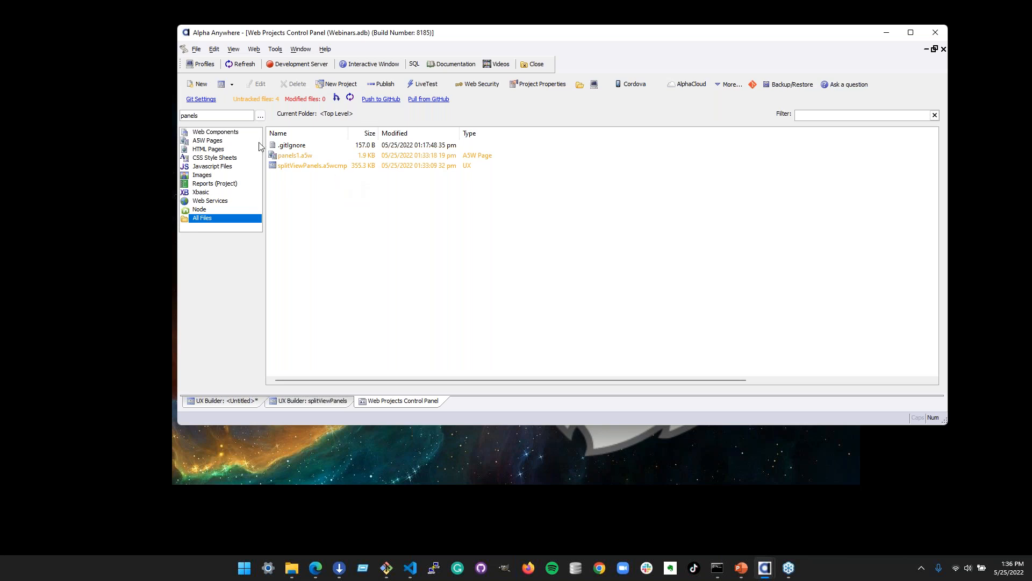
left_click(222, 85)
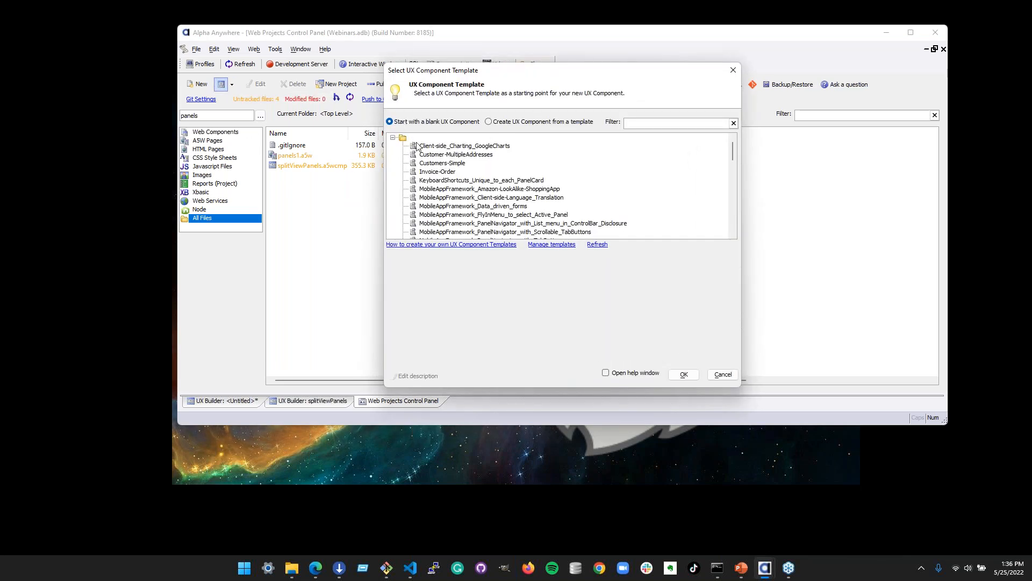
left_click(683, 375)
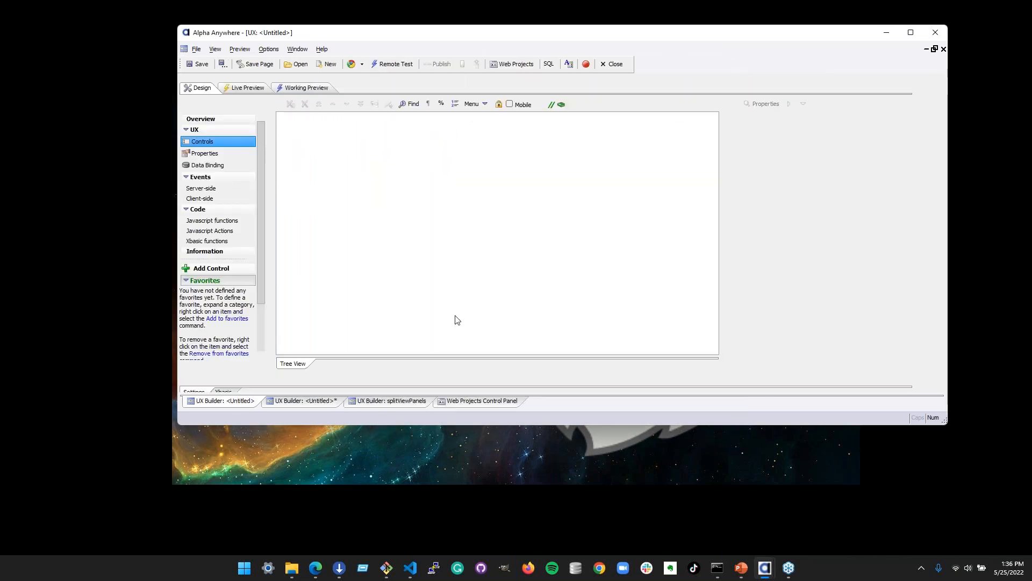
Open Quick Panels for the blank component and insert a PanelLayout with no header or footer
left_click_drag(260, 136, 256, 186)
left_click(204, 319)
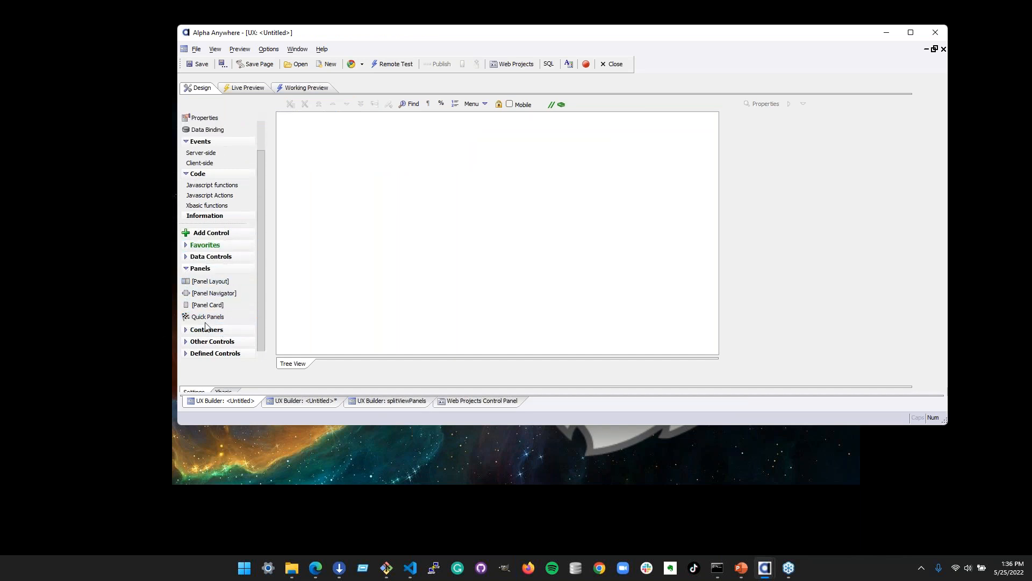
scroll(263, 168, "up", 2)
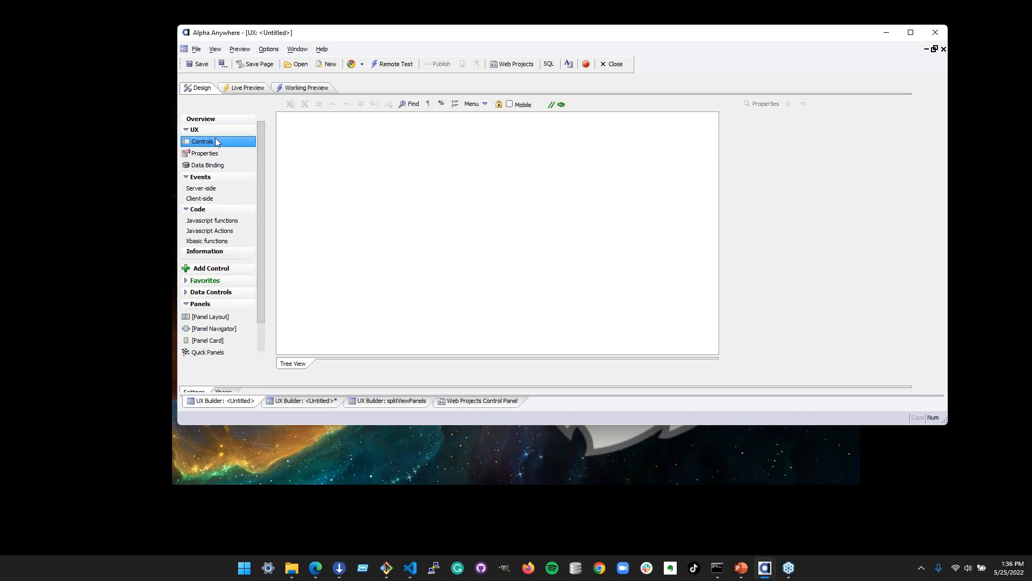
scroll(261, 153, "down", 2)
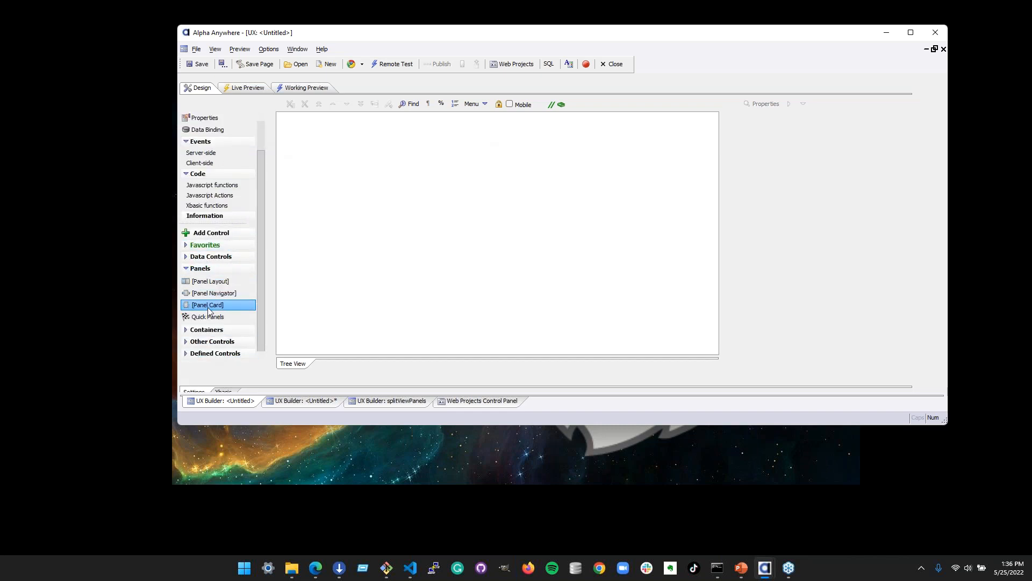
left_click(235, 319)
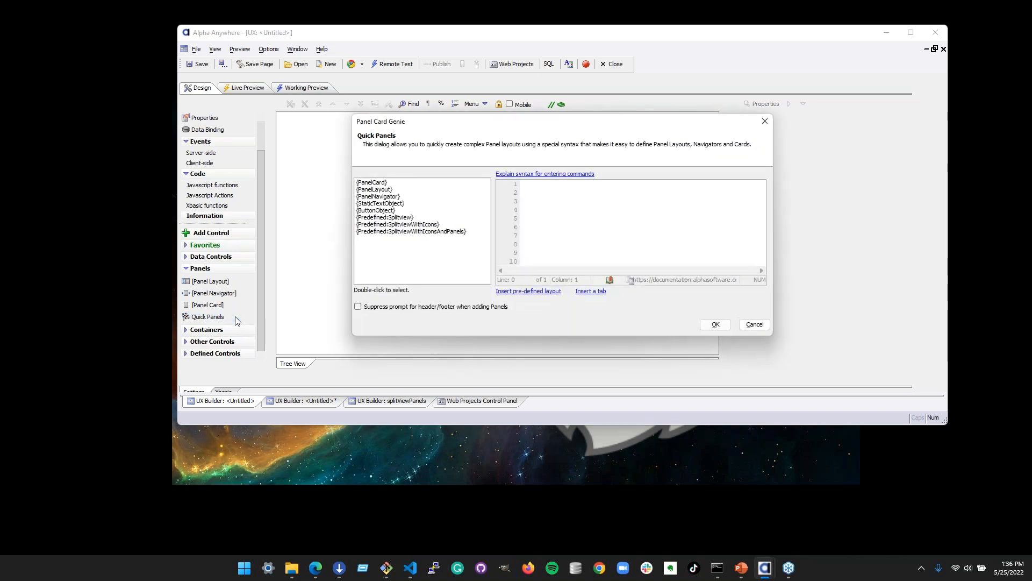
left_click_drag(542, 122, 504, 107)
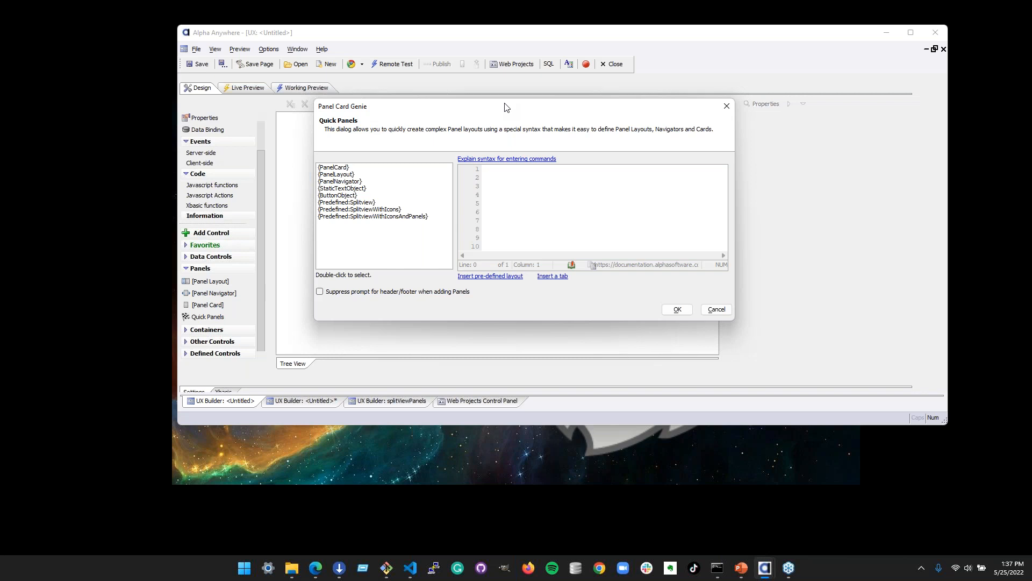
left_click(341, 178)
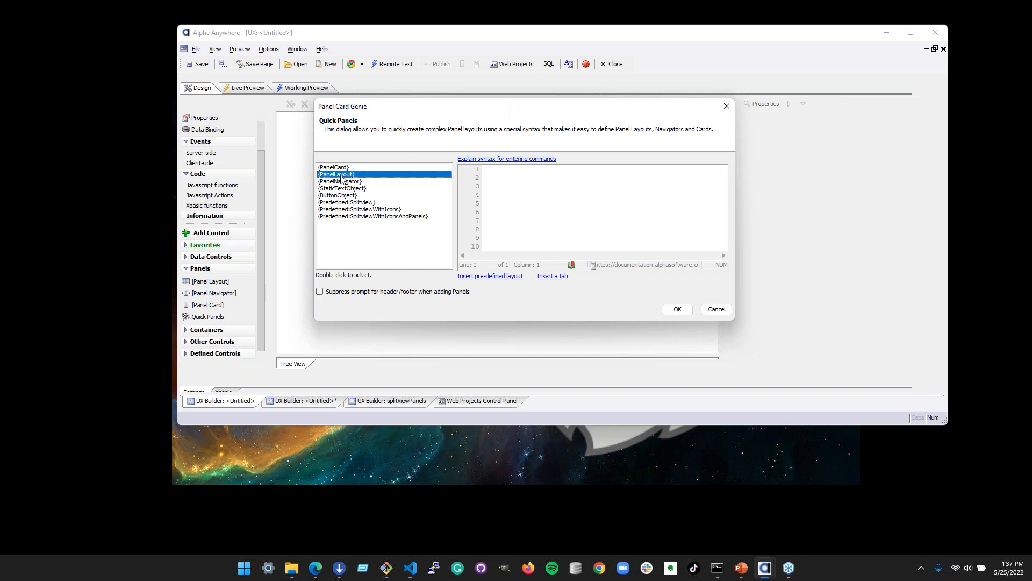
double_click(341, 177)
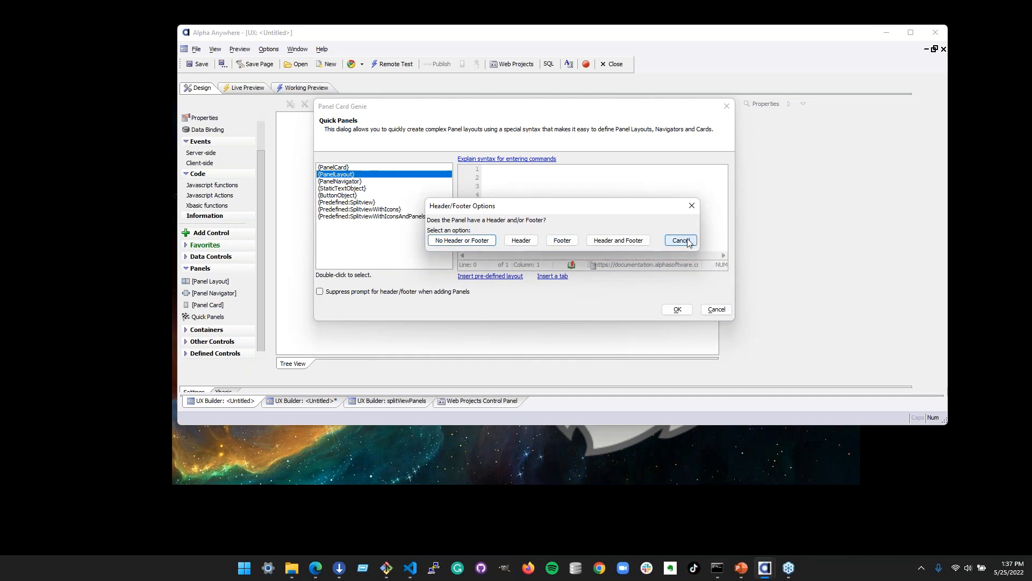
left_click(446, 241)
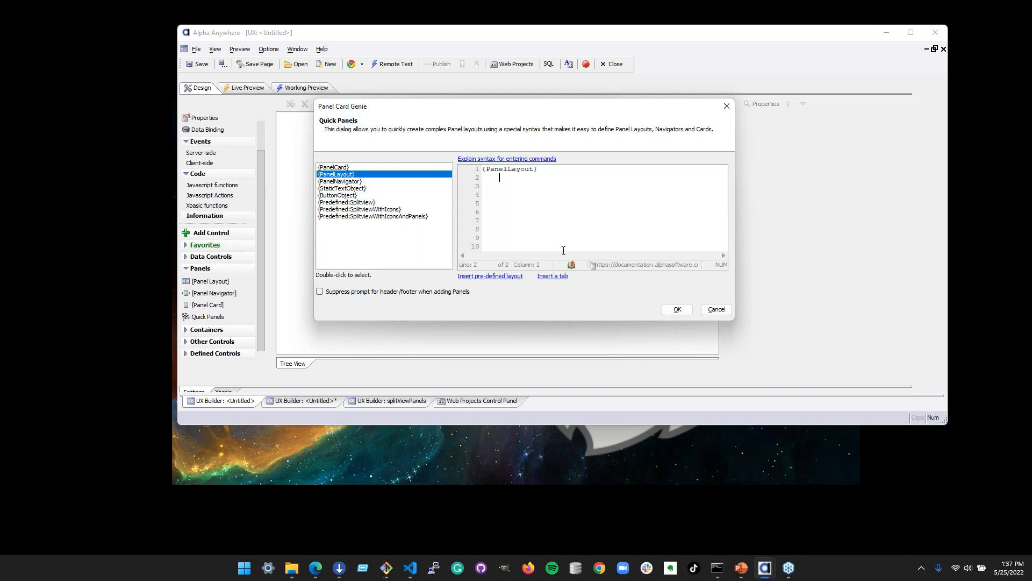
Add two PanelCards without header or footer inside the PanelLayout and generate the panel structure in the component
double_click(385, 167)
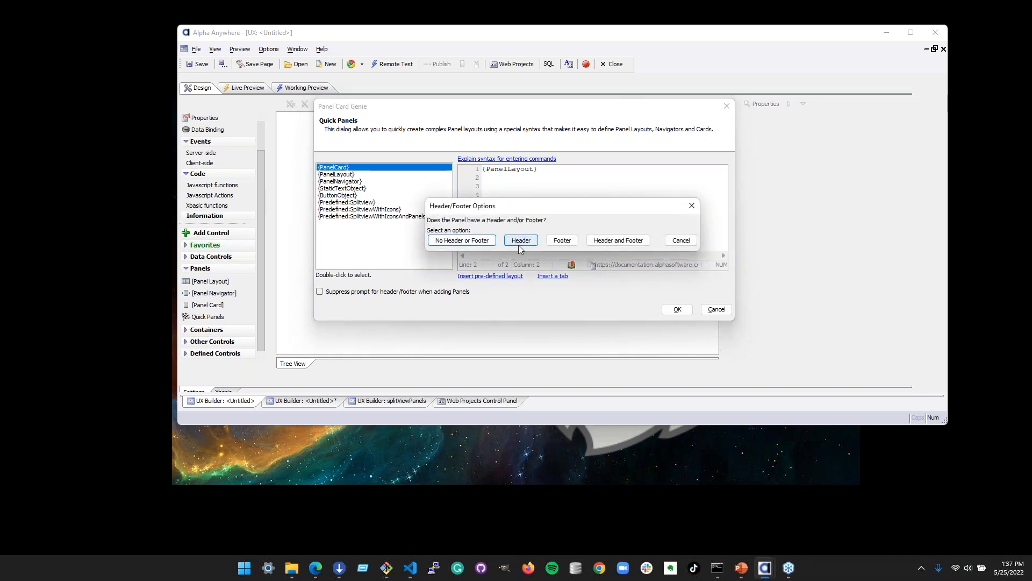
left_click(462, 240)
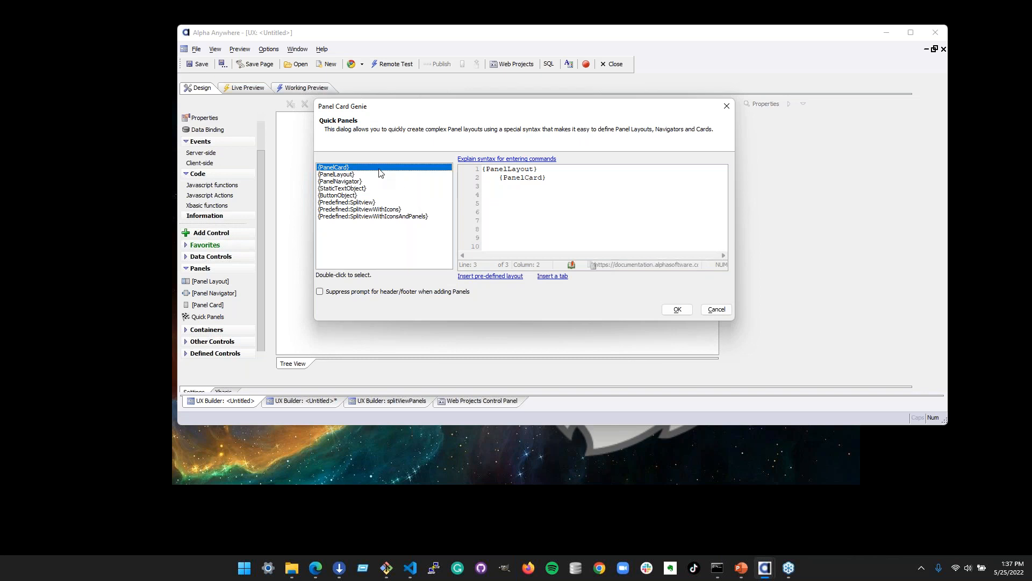
double_click(423, 169)
left_click(461, 241)
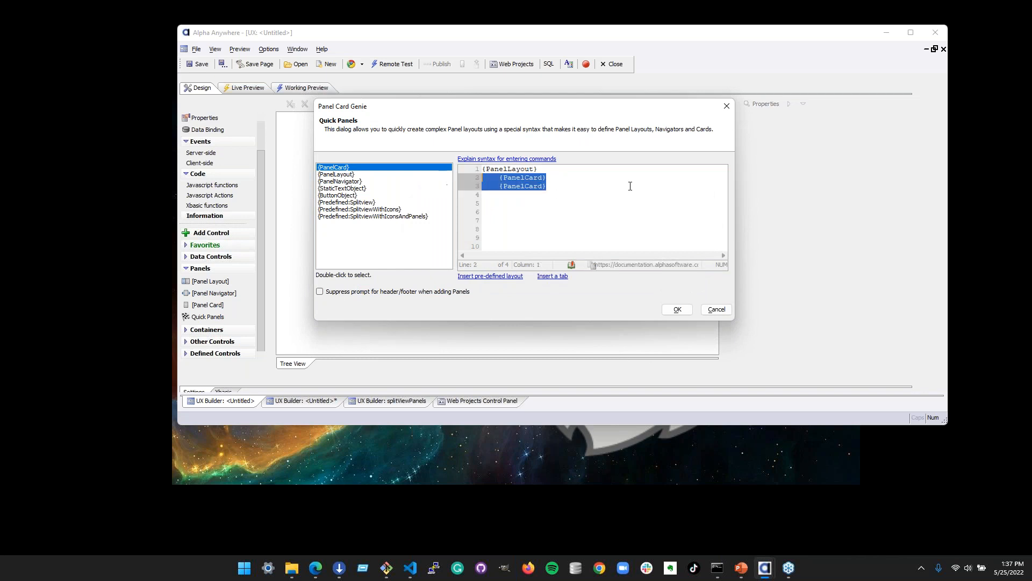
left_click(677, 309)
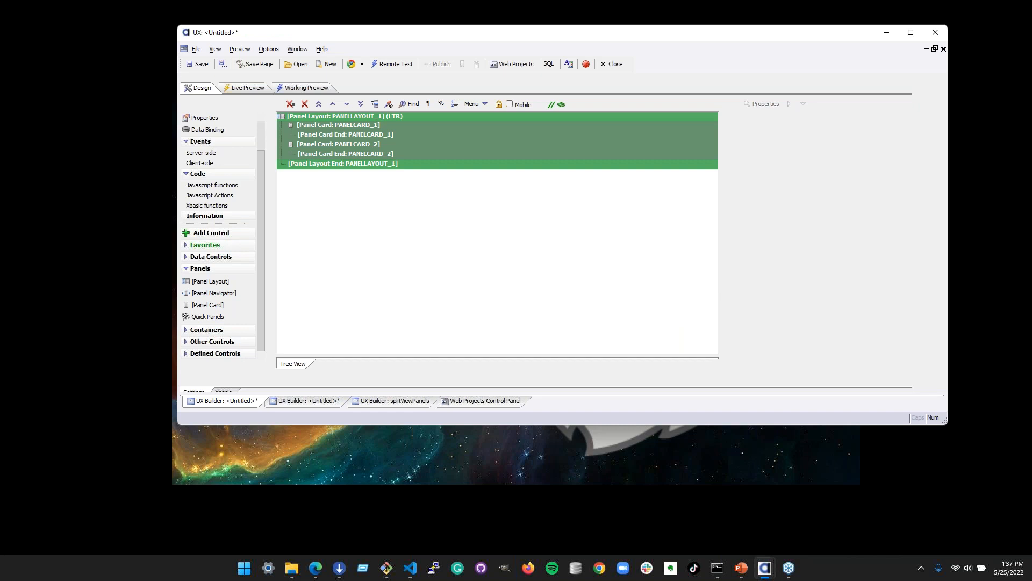
Delete all the existing panel objects from the untitled component
left_click(422, 144)
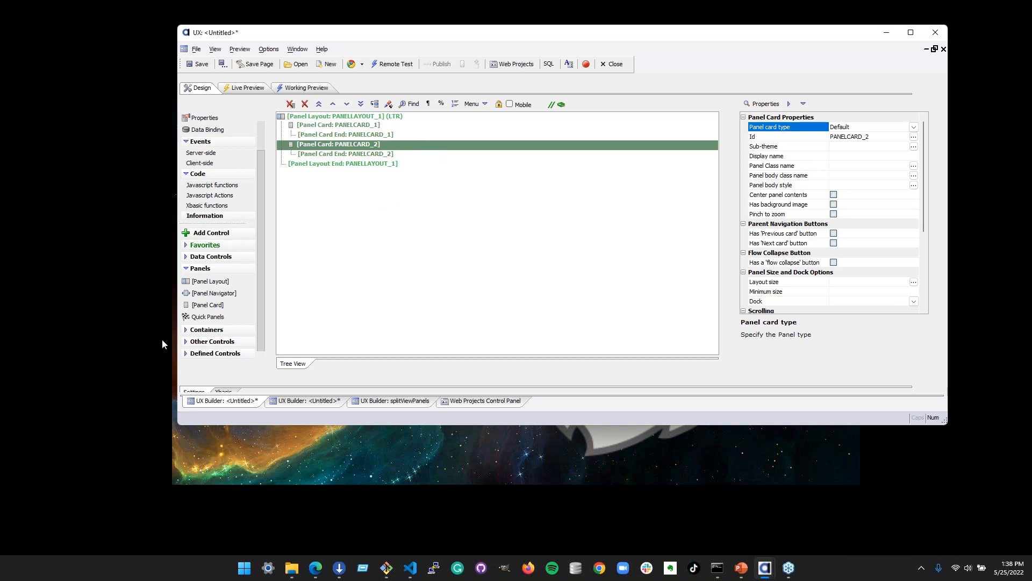
left_click(290, 104)
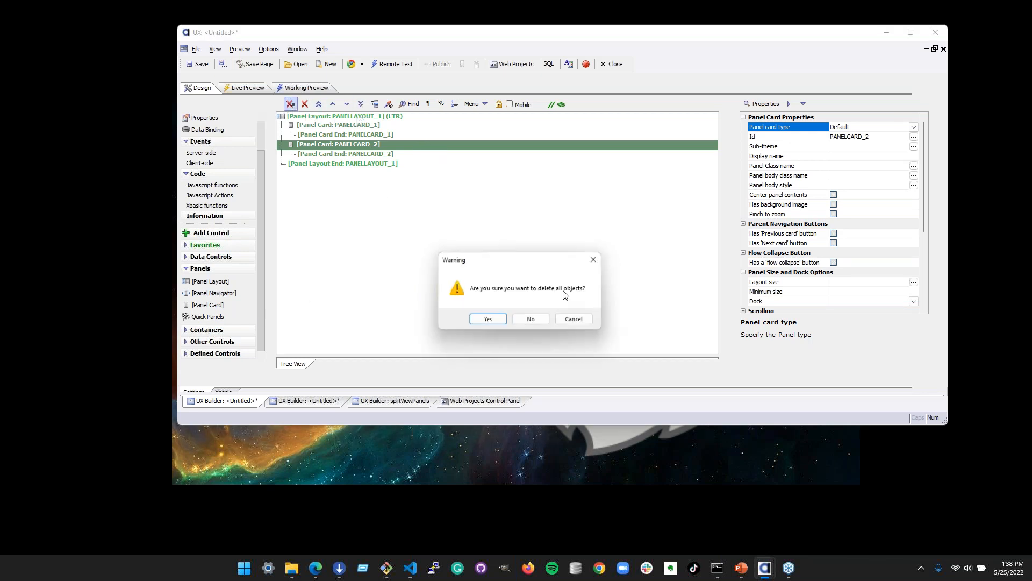
left_click(488, 319)
Use Quick Panels to generate the pre-defined layout "Panel Navigator with 3 Panel Cards" with a sample text object in each card
left_click(231, 316)
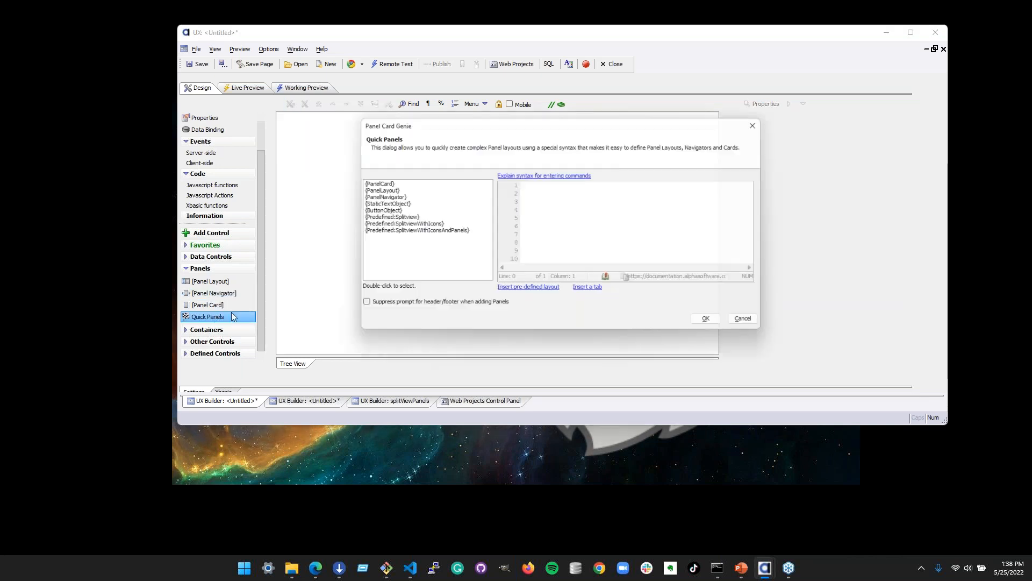
left_click(385, 219)
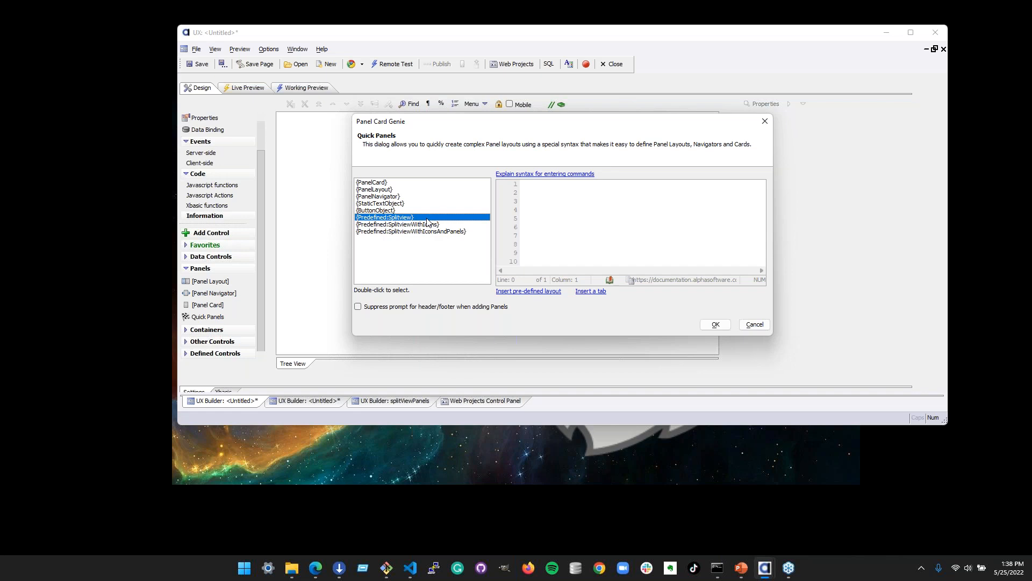
left_click(513, 293)
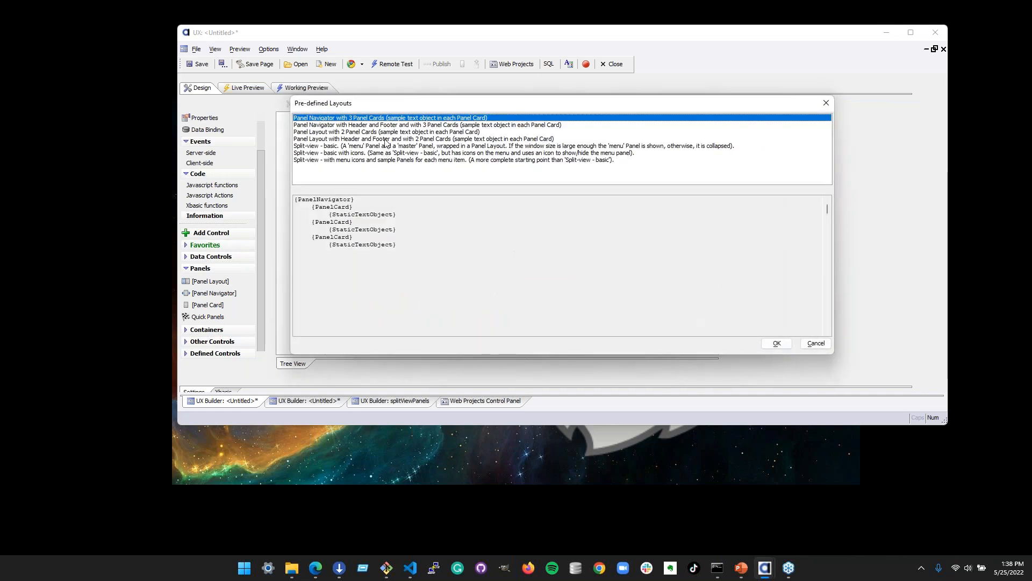
left_click_drag(515, 106, 489, 80)
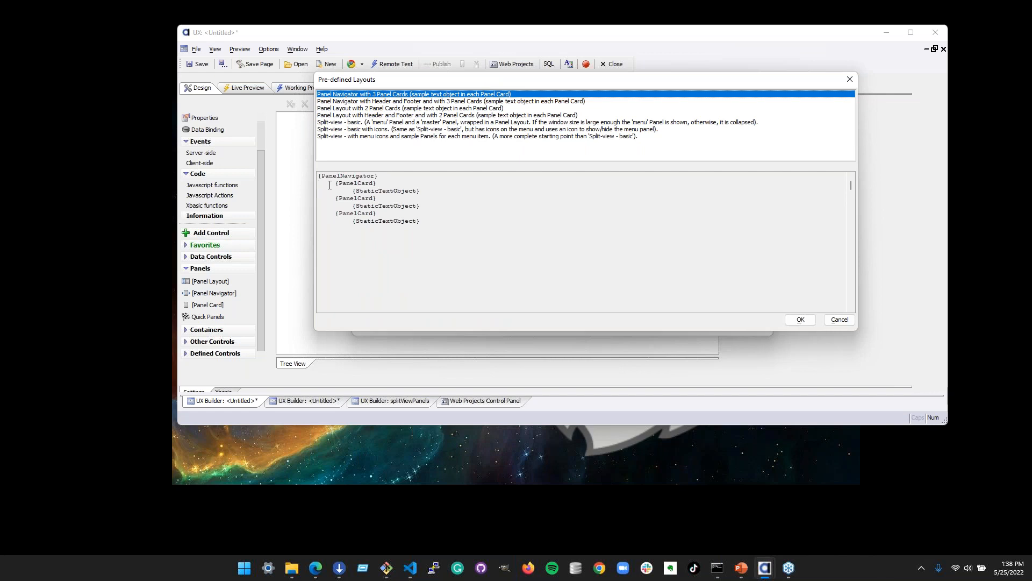
left_click_drag(336, 184, 356, 191)
left_click(372, 221)
left_click(356, 190)
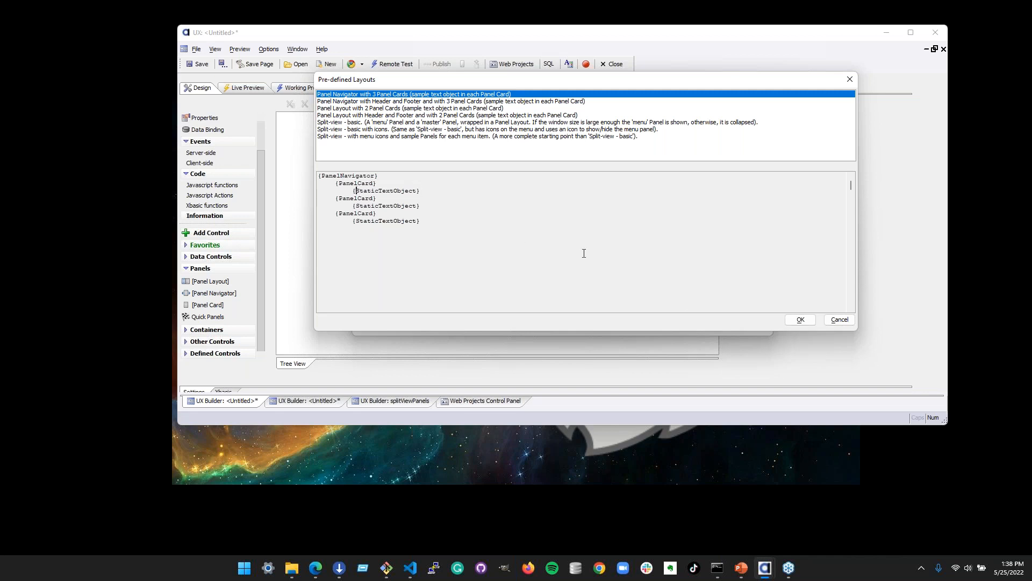
left_click(801, 321)
left_click(718, 325)
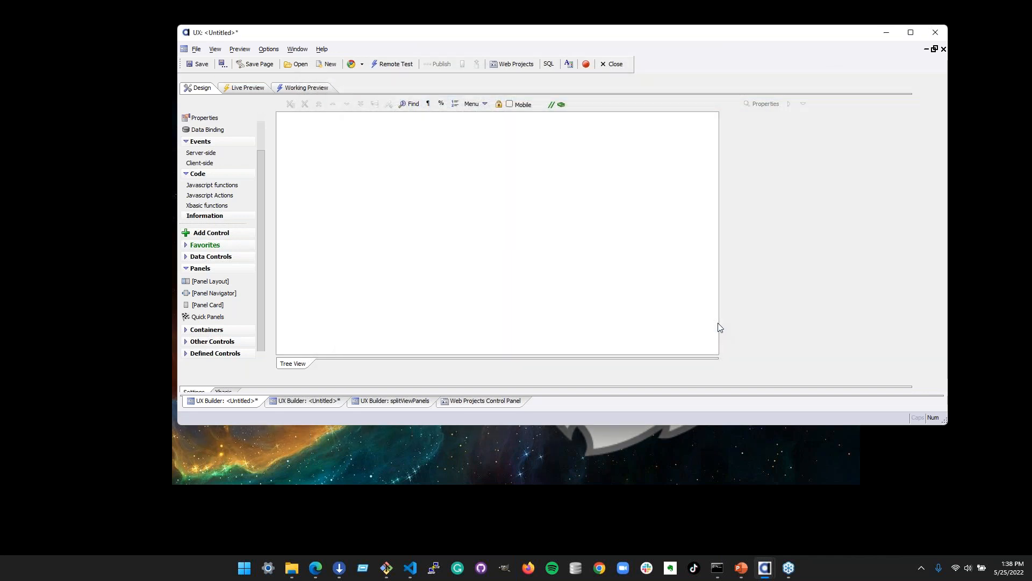
Run the carousel in Working Preview, swipe between its cards, and return to the design with the Panel Navigator selected
left_click(294, 92)
left_click(763, 109)
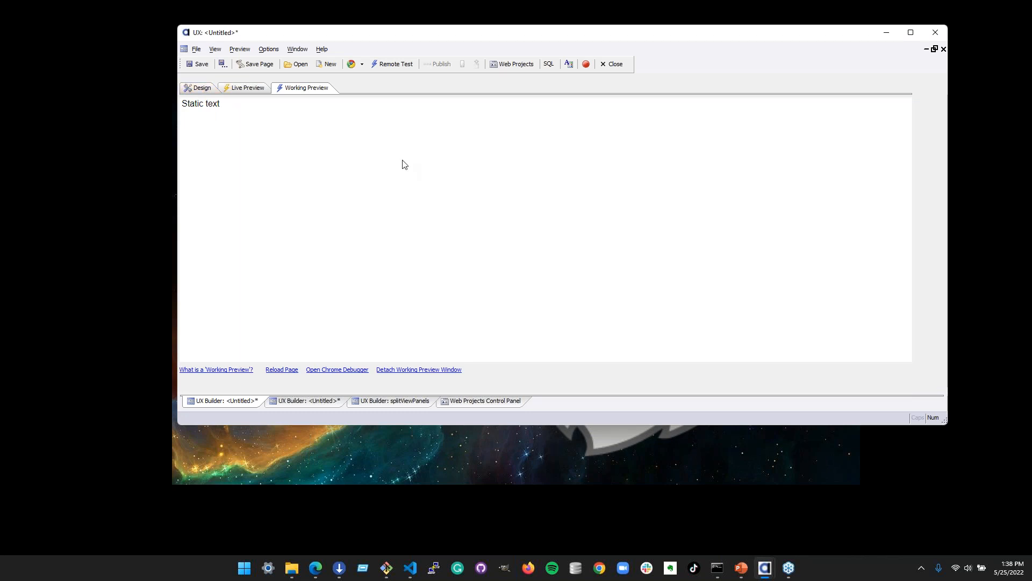
left_click_drag(796, 186, 256, 217)
left_click_drag(923, 181, 753, 212)
left_click_drag(471, 215, 779, 212)
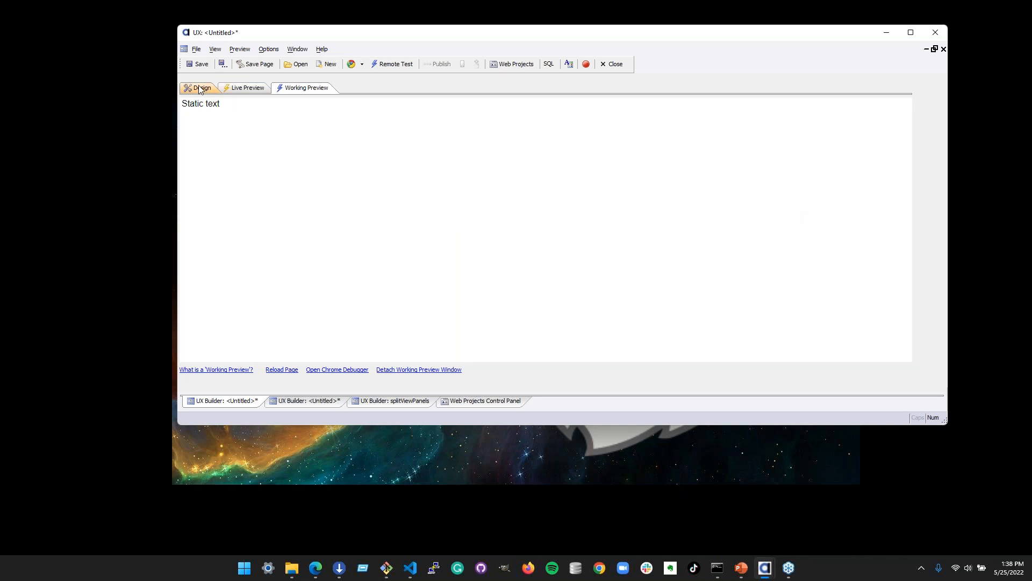
left_click(199, 88)
left_click(507, 118)
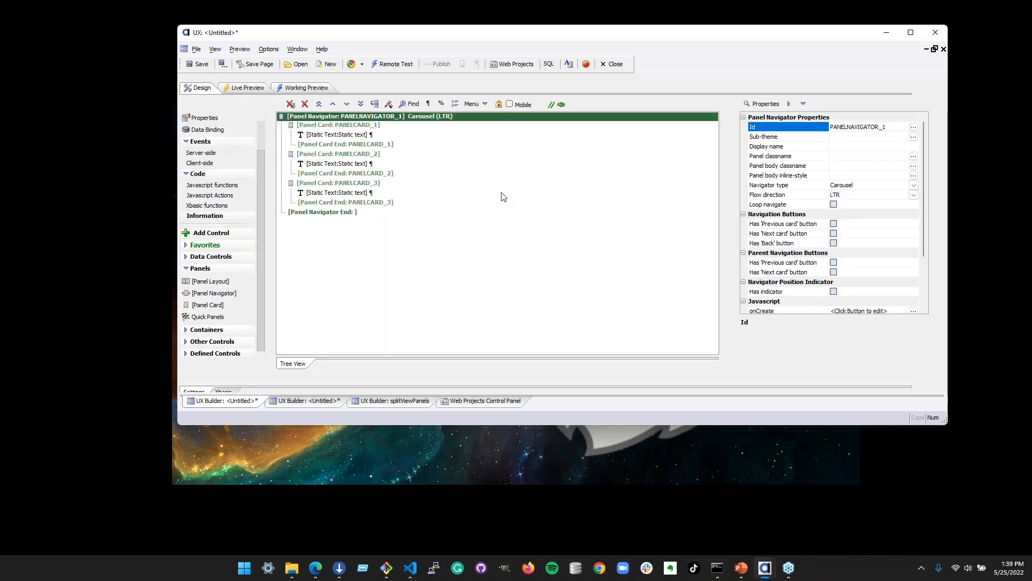
Delete the static text control from each of the three Panel Cards
left_click(362, 136)
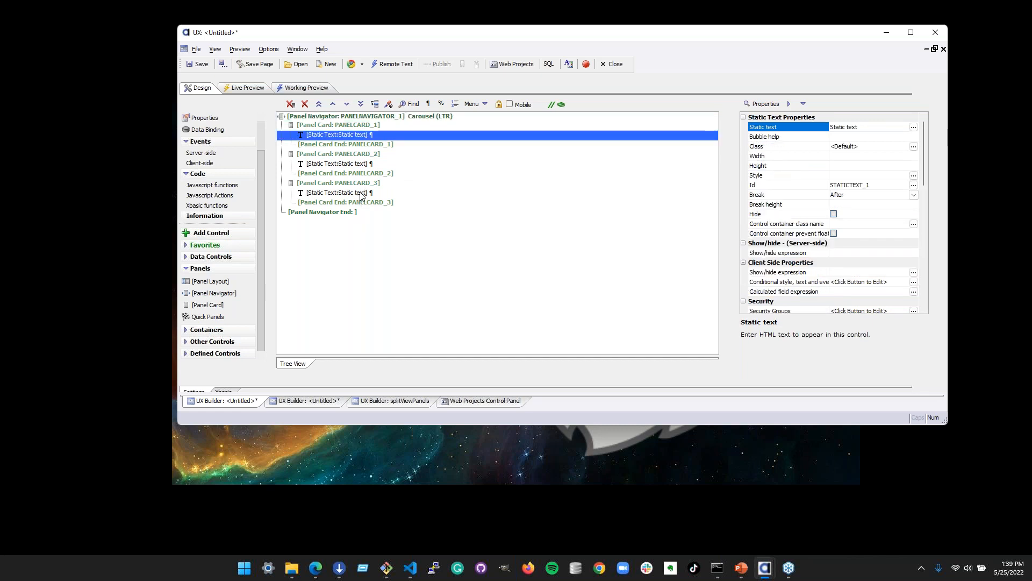
key("Delete")
left_click(572, 257)
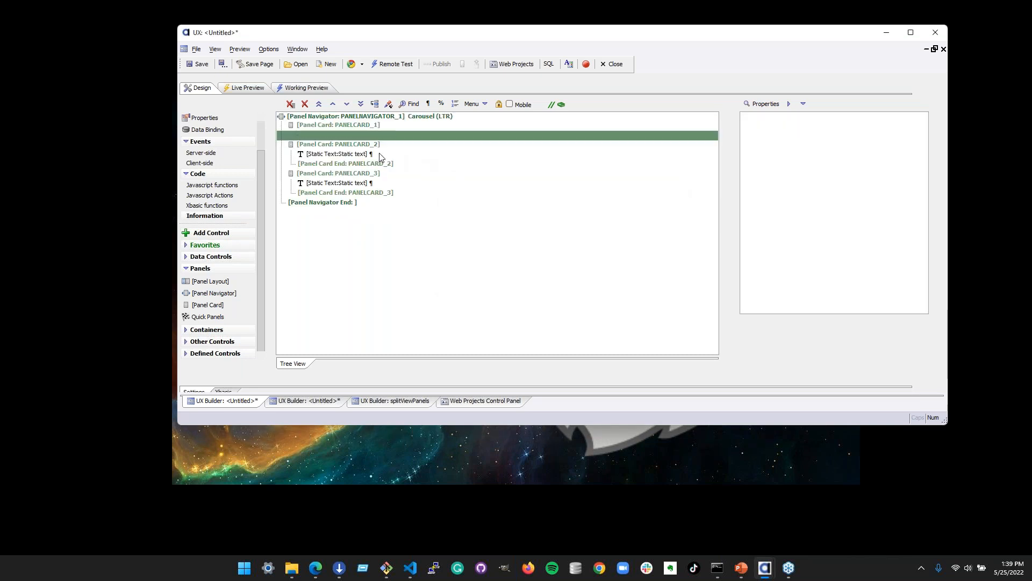
left_click(380, 155)
key("Delete")
key("Return")
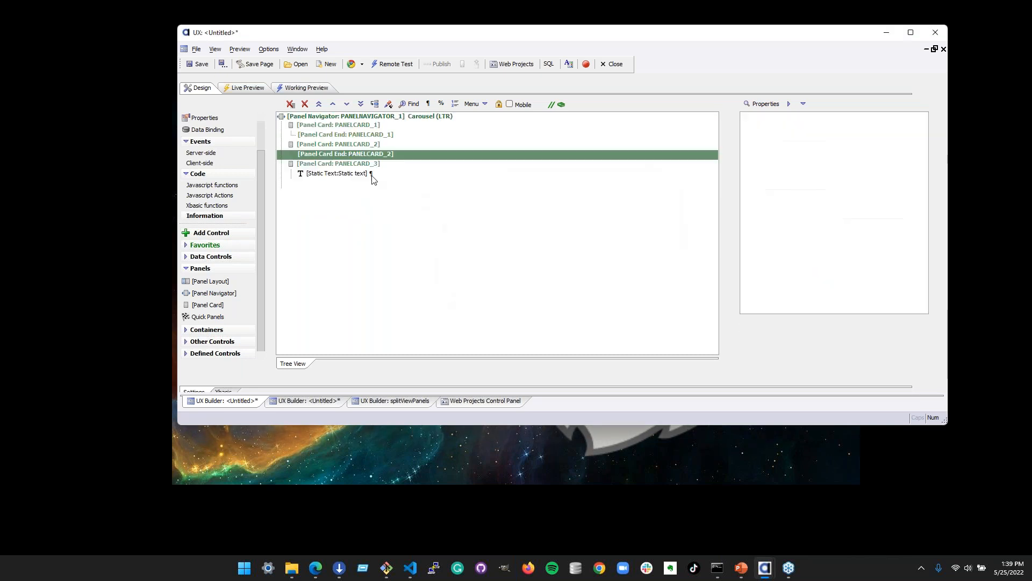
left_click(371, 174)
key("Delete")
left_click(570, 257)
Check the emptied carousel in Working Preview and return to the design to view the first Panel Card's properties
left_click(304, 88)
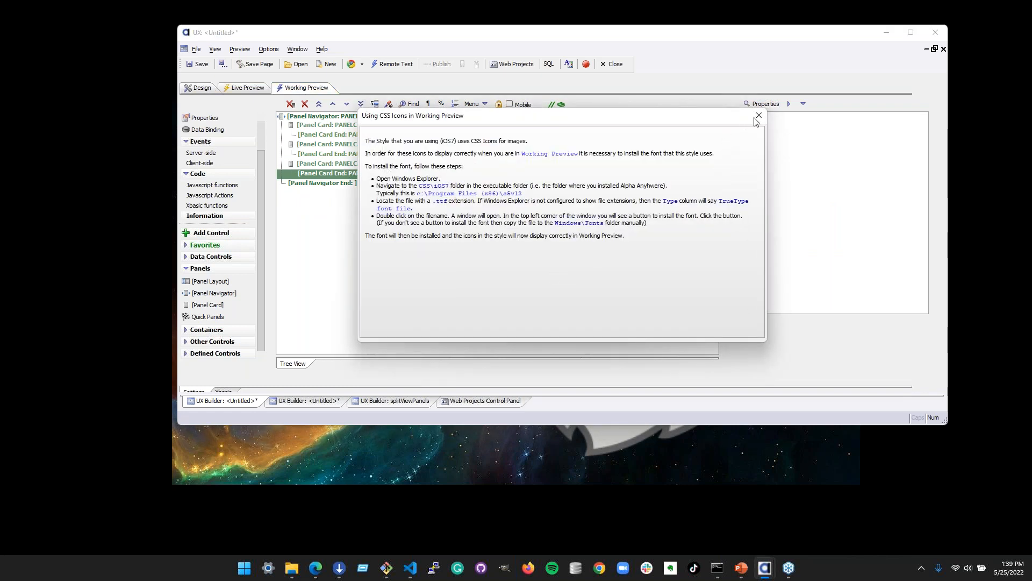
left_click(758, 117)
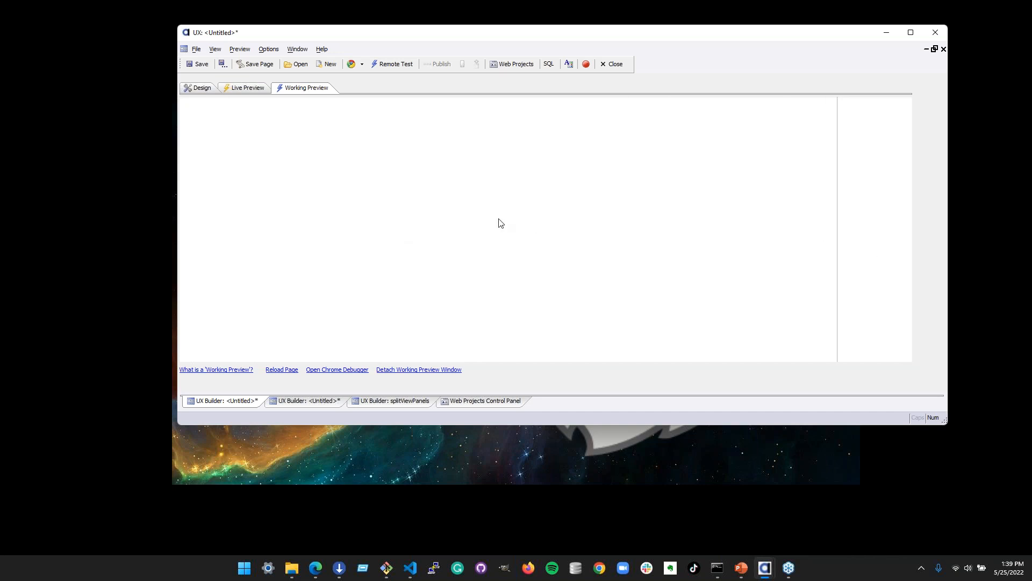
left_click(198, 88)
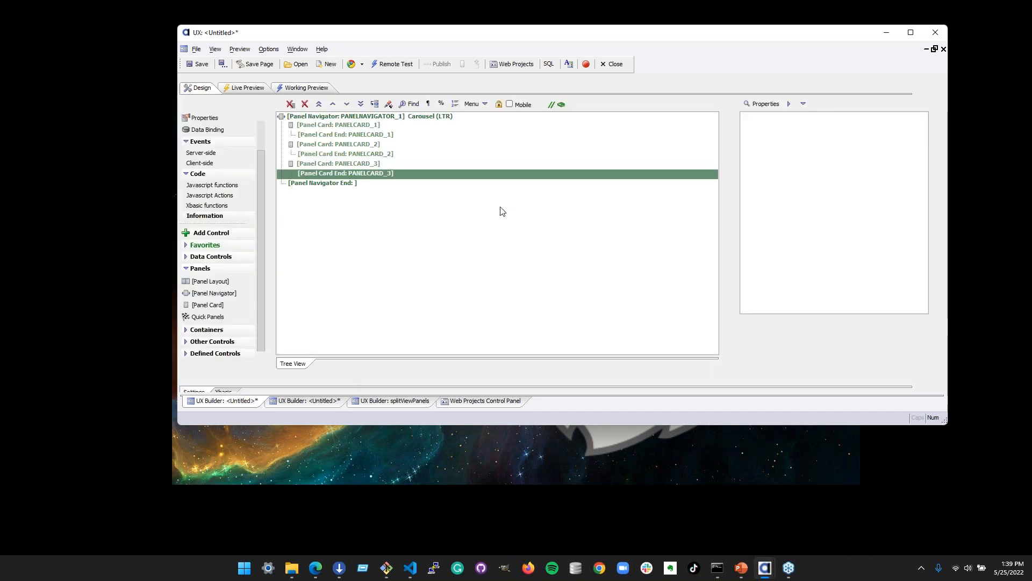
left_click(385, 125)
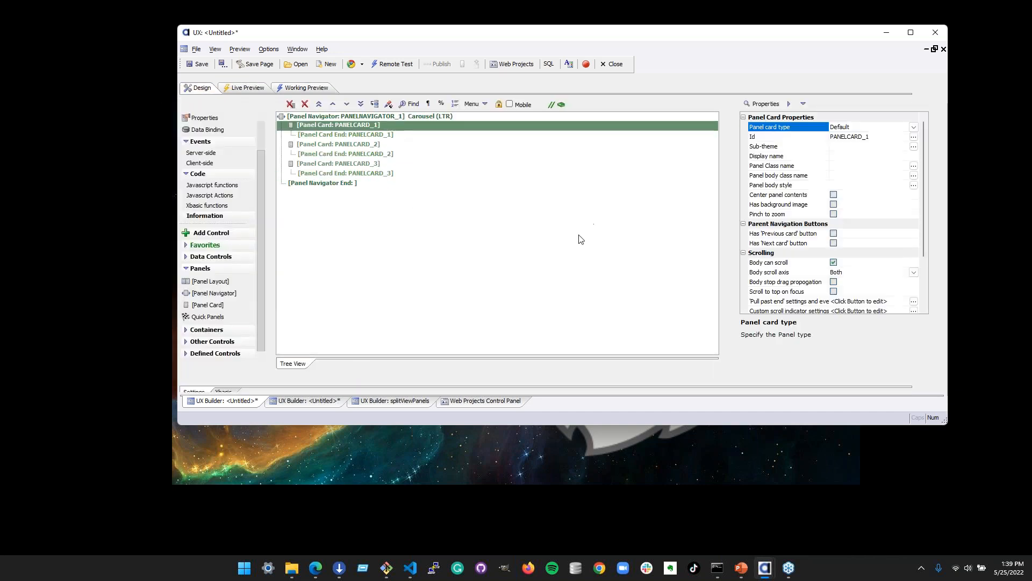
Set the Panel Navigator's navigator type to TabButtons
left_click(435, 118)
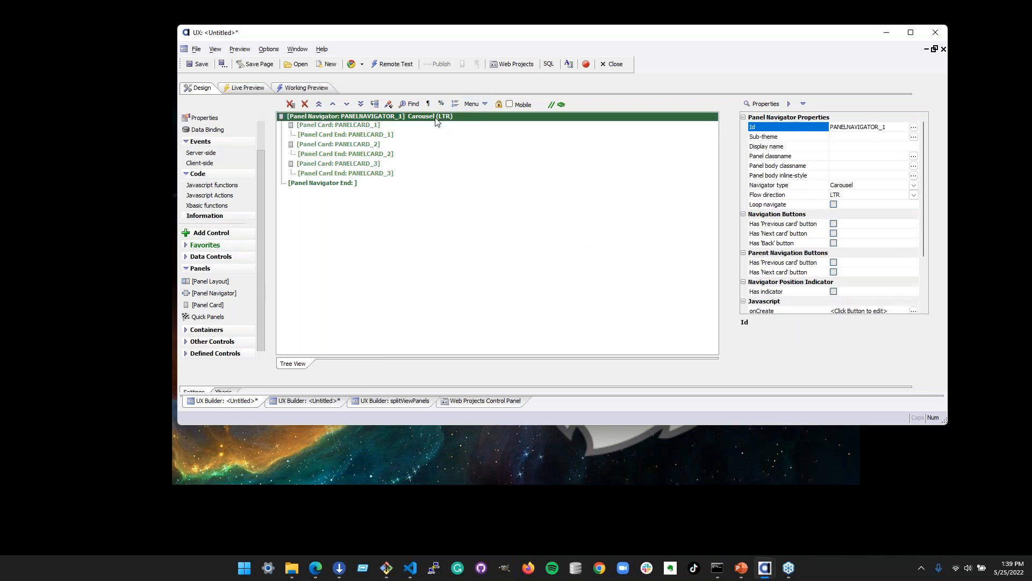
left_click(806, 185)
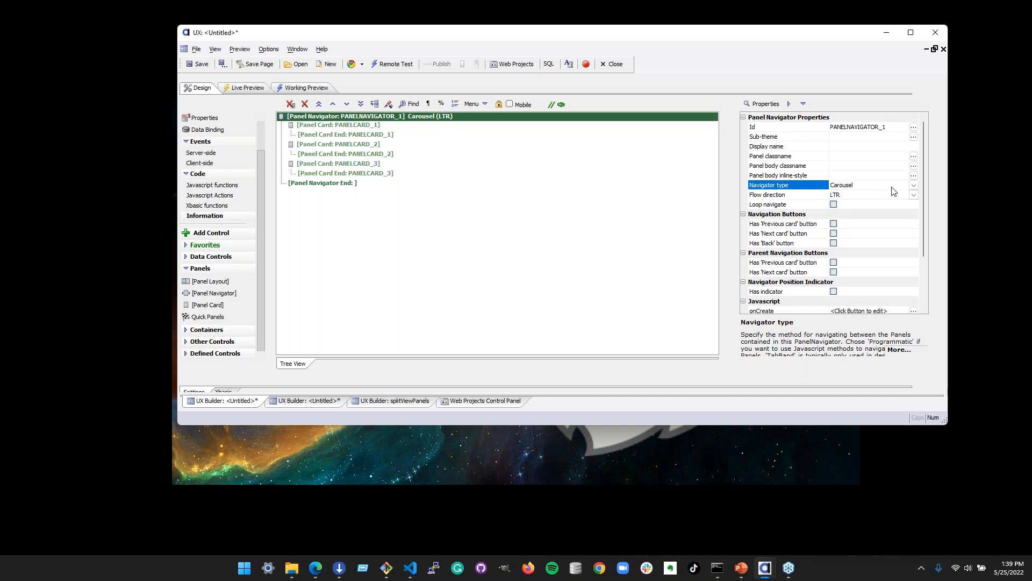
left_click(913, 185)
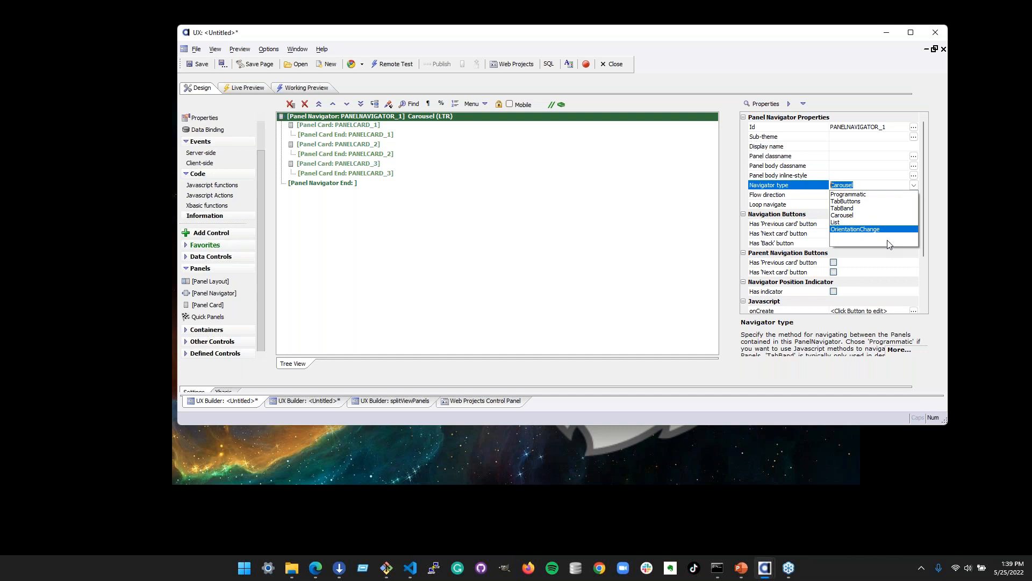
left_click(866, 202)
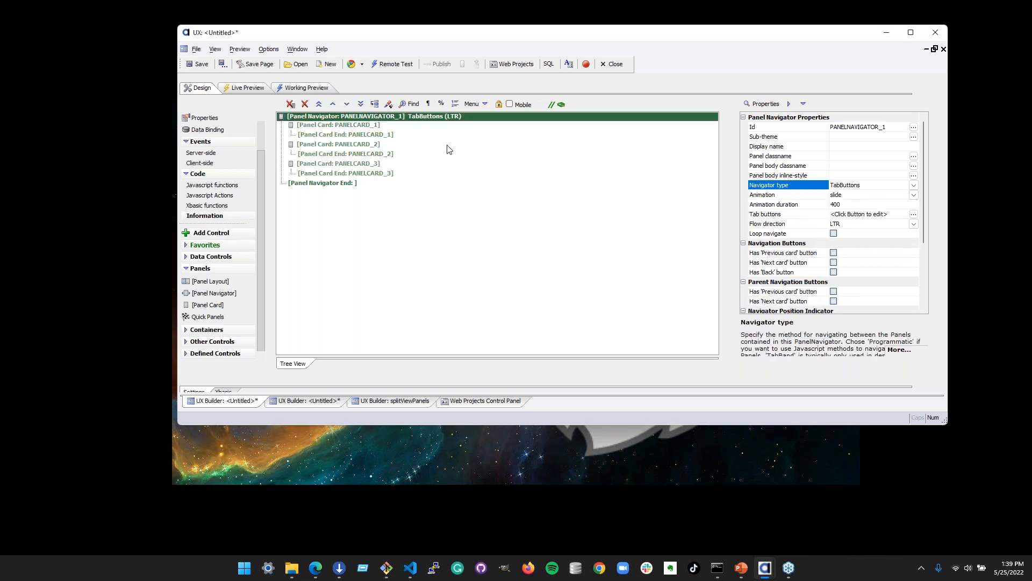
Check the TabButtons navigator in Working Preview, dismiss the CSS icons notice, and return to the design
left_click(316, 89)
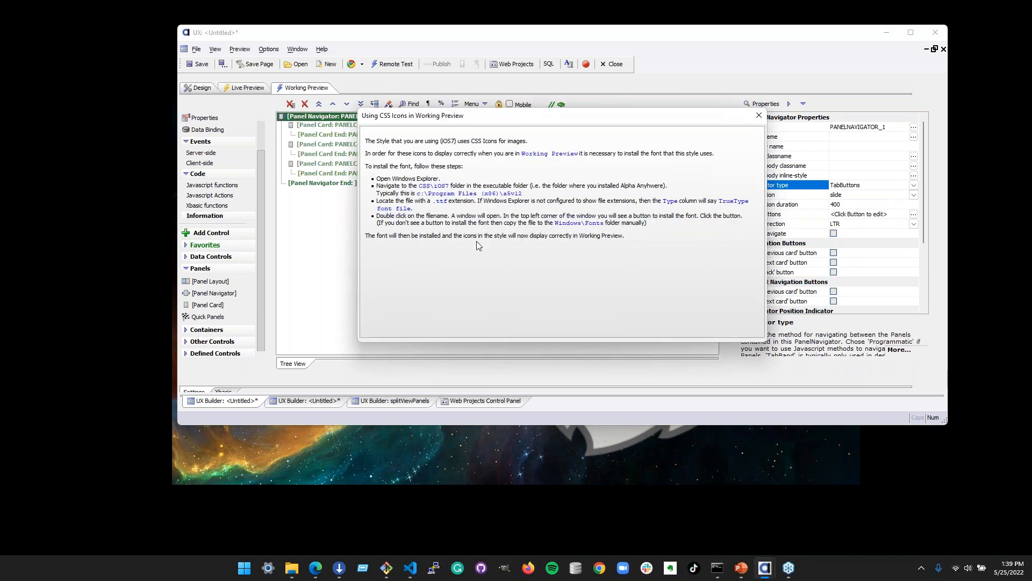
left_click(758, 115)
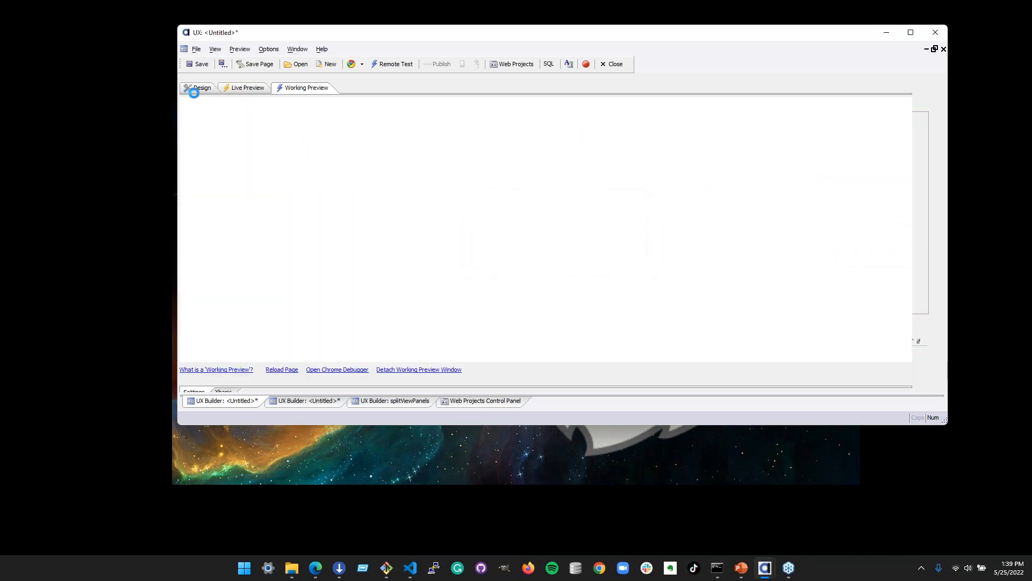
left_click(198, 88)
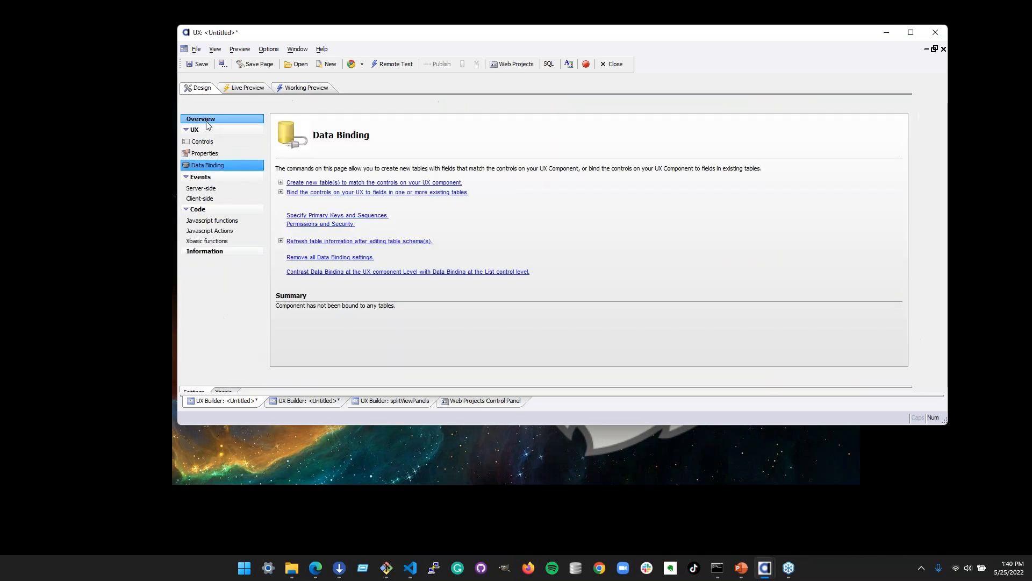
Set the UX component's style name to the Alpha system theme
left_click(217, 153)
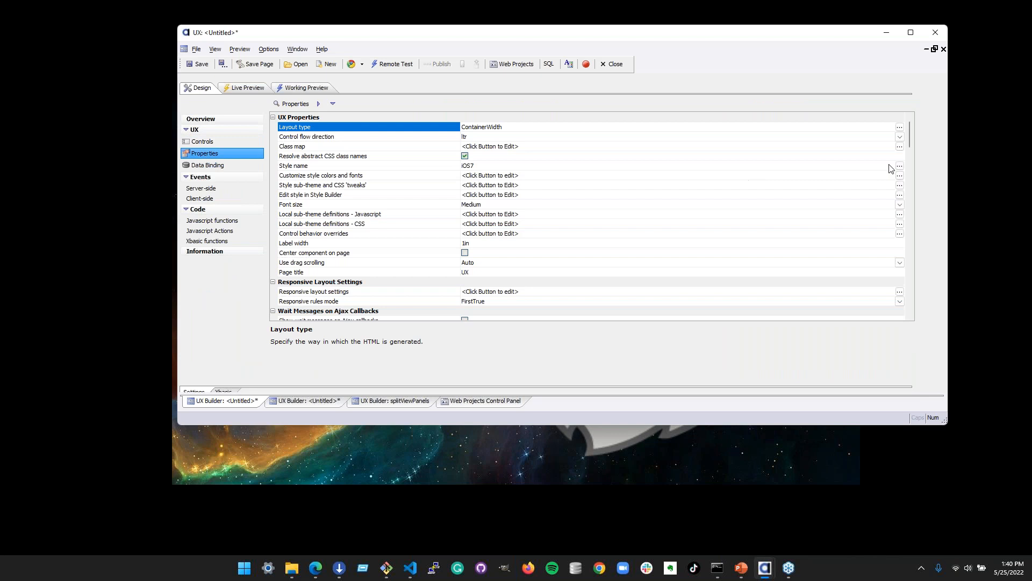
left_click(901, 166)
left_click(525, 159)
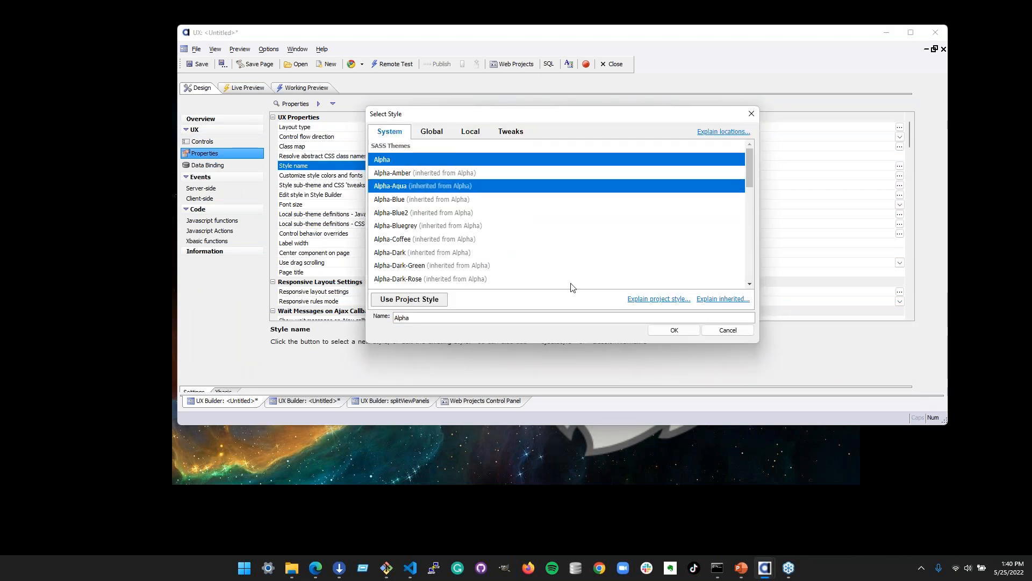
left_click(681, 331)
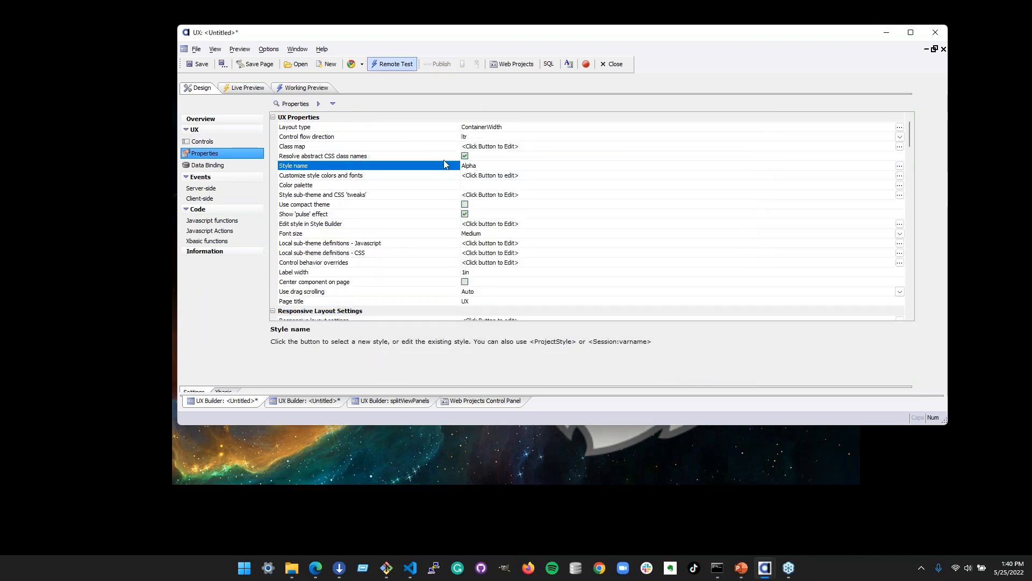
Check the Alpha-styled component in Working Preview and return to the design's controls tree
left_click(307, 88)
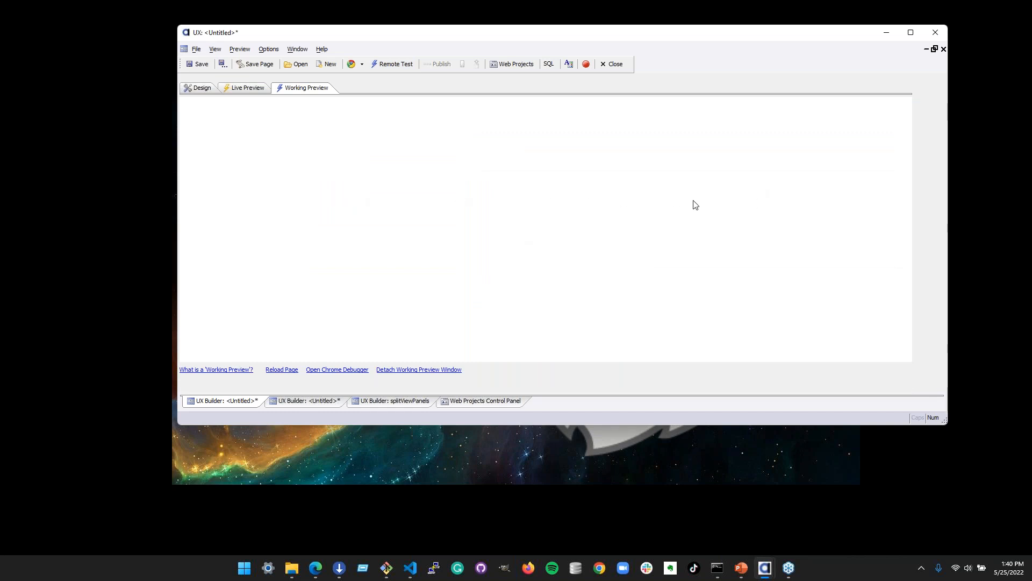
left_click(195, 89)
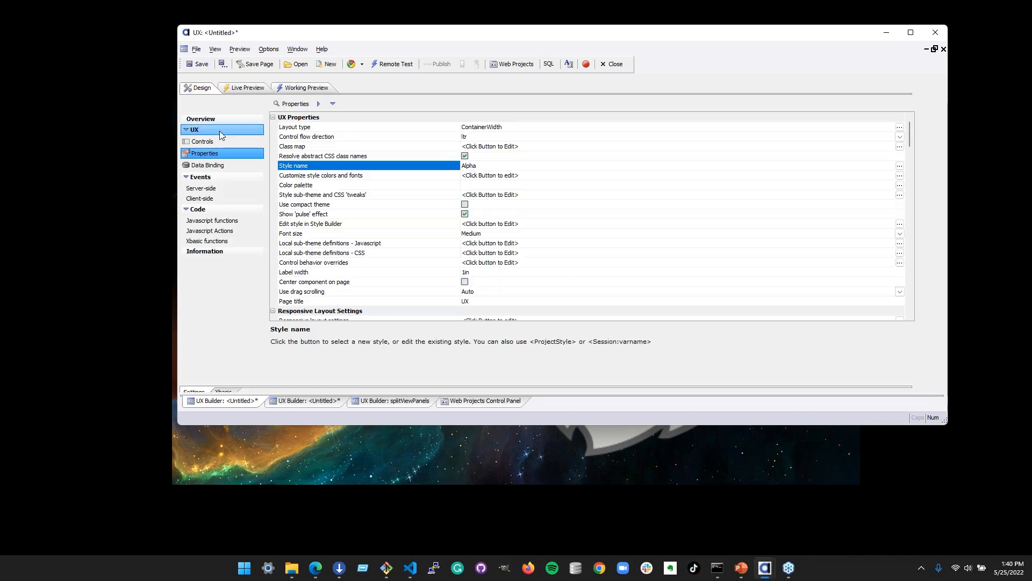
left_click(220, 131)
left_click(218, 140)
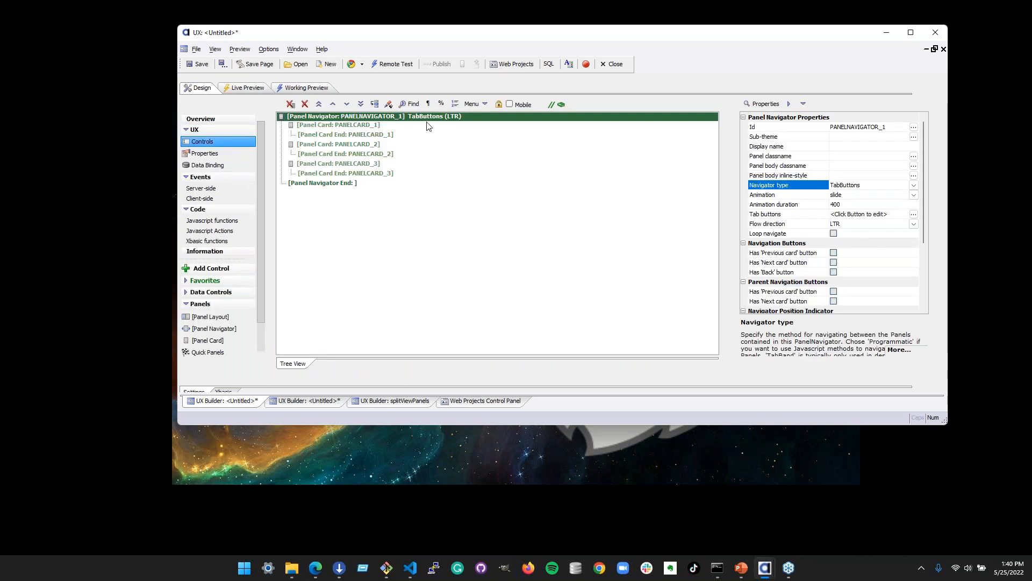
Look through the Panel Navigator's properties and open the full help text for the navigator type
left_click(804, 224)
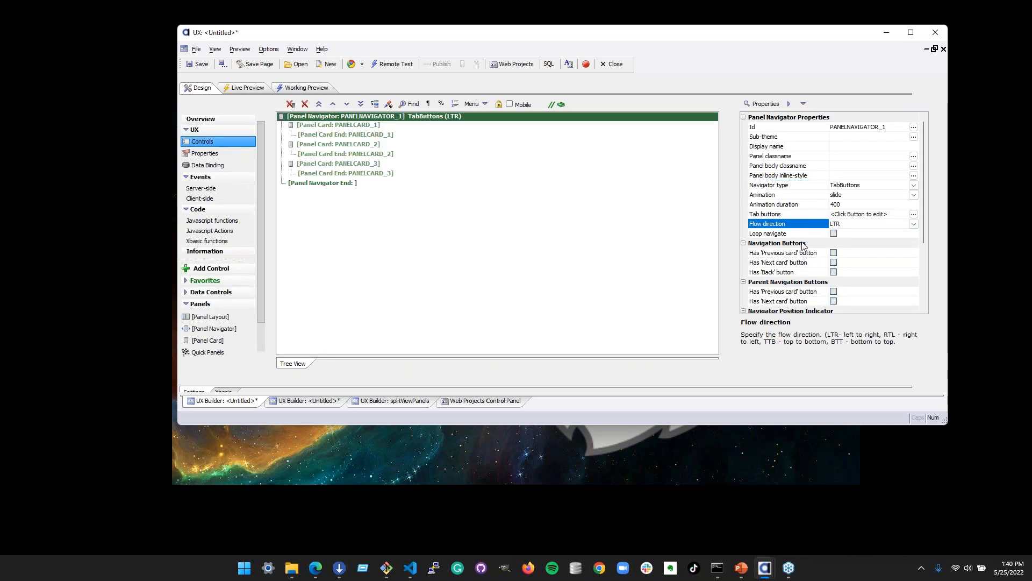
scroll(774, 201, "down", 3)
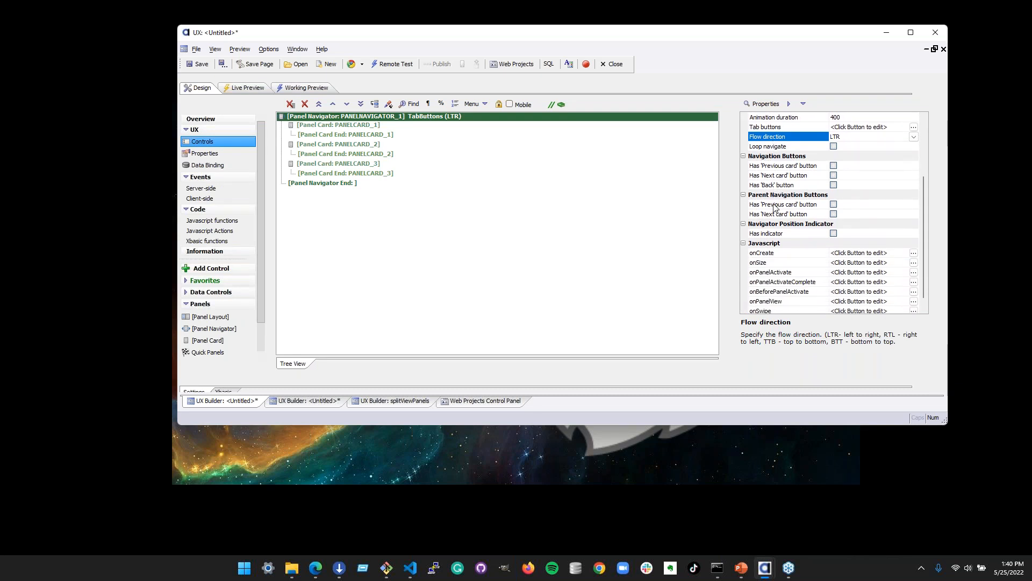
scroll(776, 208, "up", 1)
left_click(814, 130)
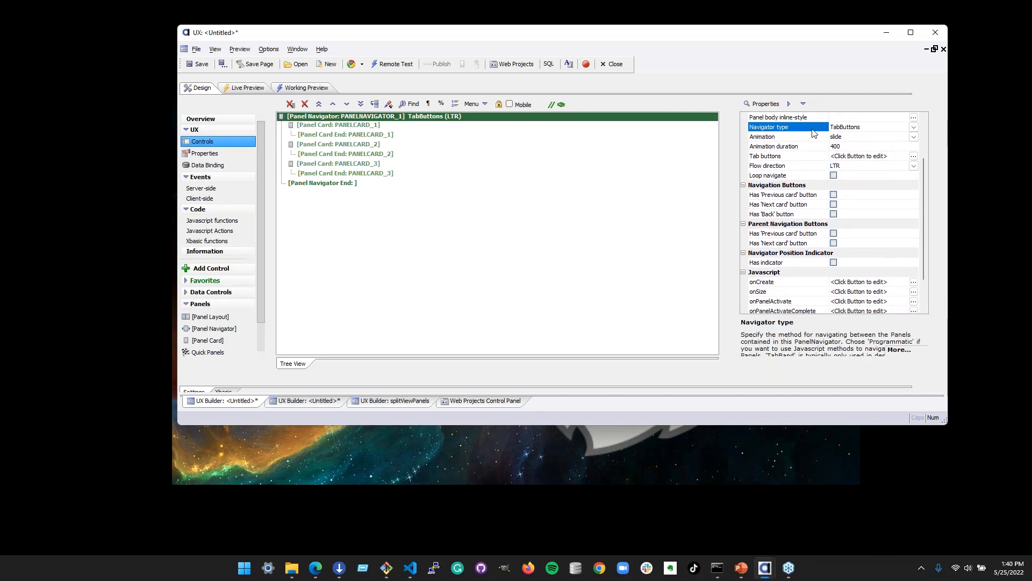
left_click(900, 350)
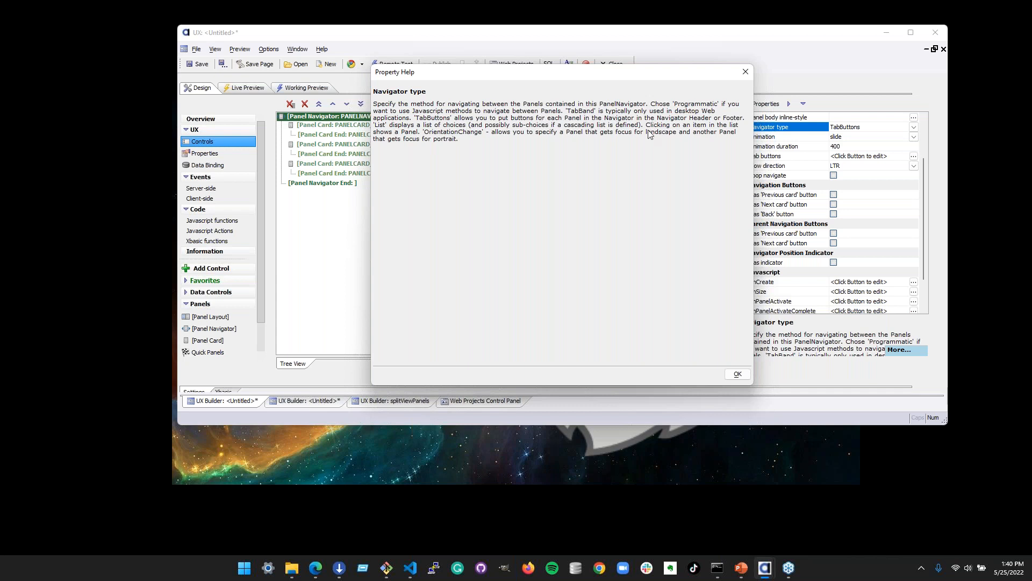
Close the navigator type help and enable the Panel Navigator's 'Previous card' and 'Next card' navigation buttons
left_click(751, 76)
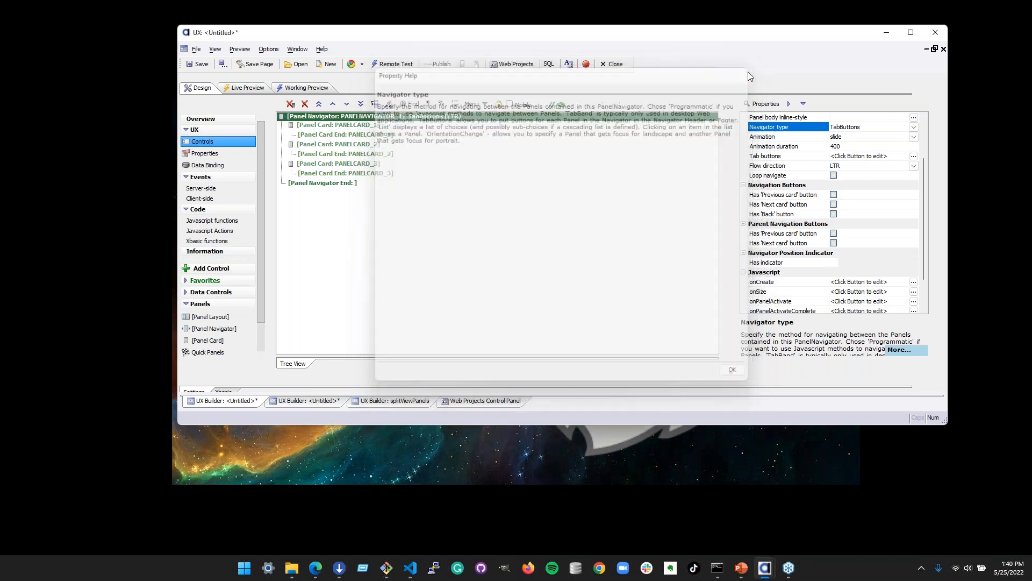
scroll(858, 252, "down", 1)
left_click(834, 167)
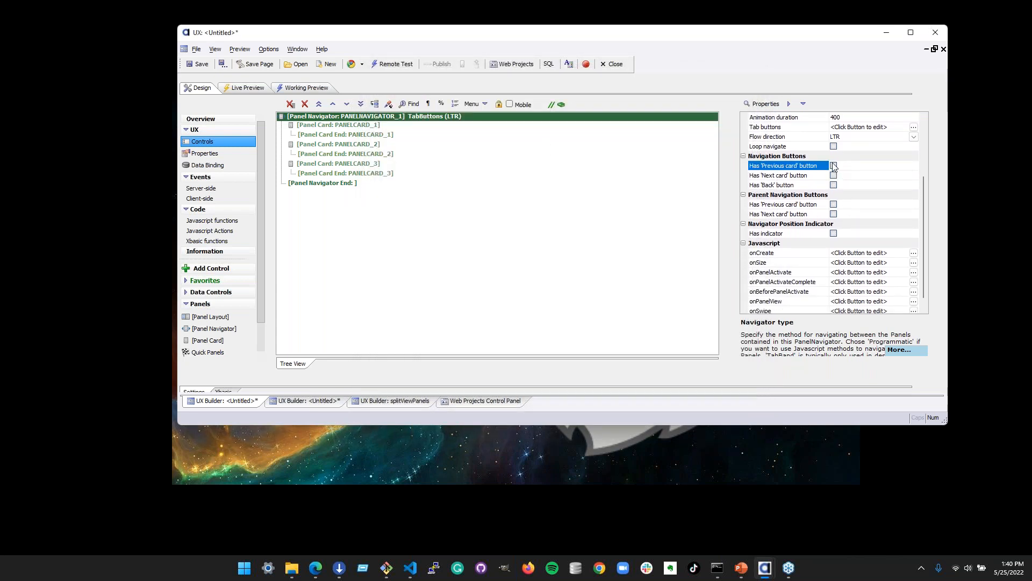
left_click(834, 166)
left_click(834, 185)
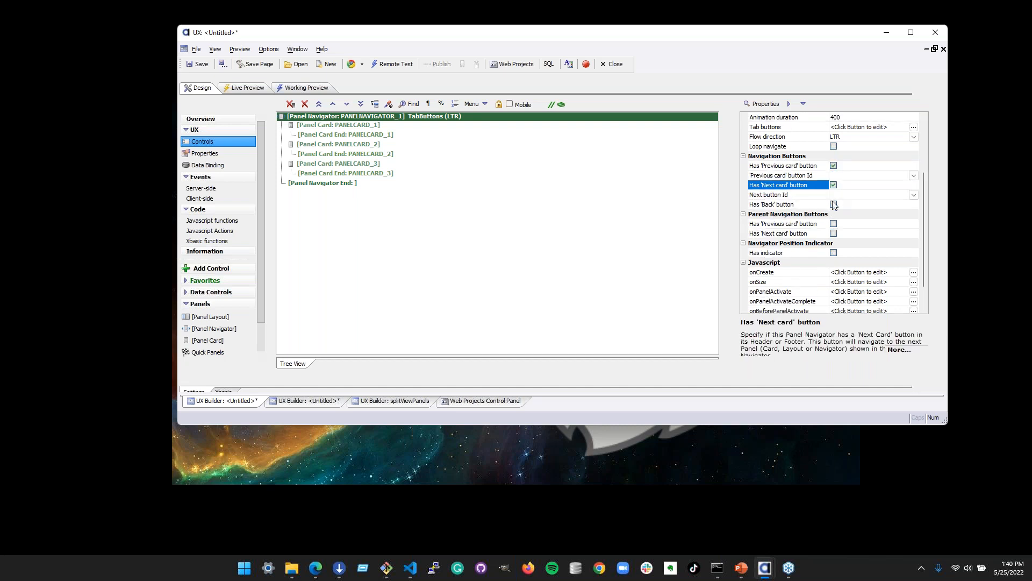
right_click(371, 117)
key("Escape")
right_click(372, 115)
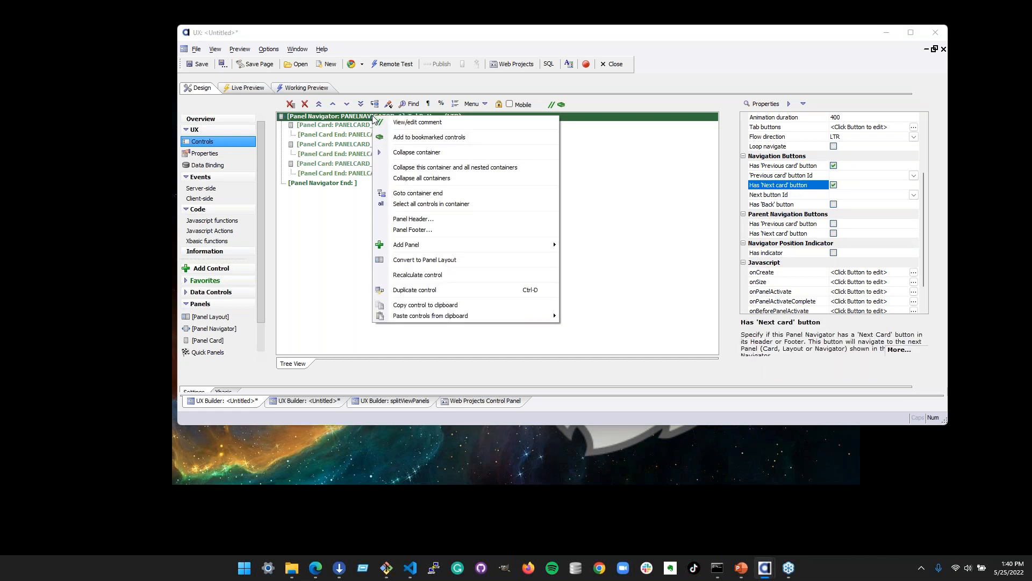
left_click(302, 123)
left_click(303, 116)
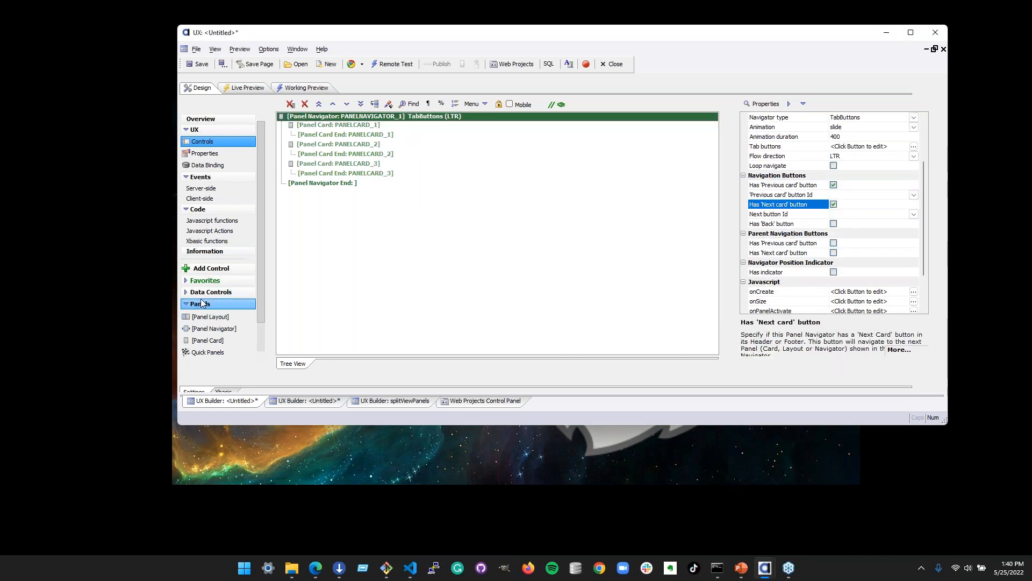
Look through the available Containers controls and open the Add Control dialog
left_click(202, 303)
left_click(206, 315)
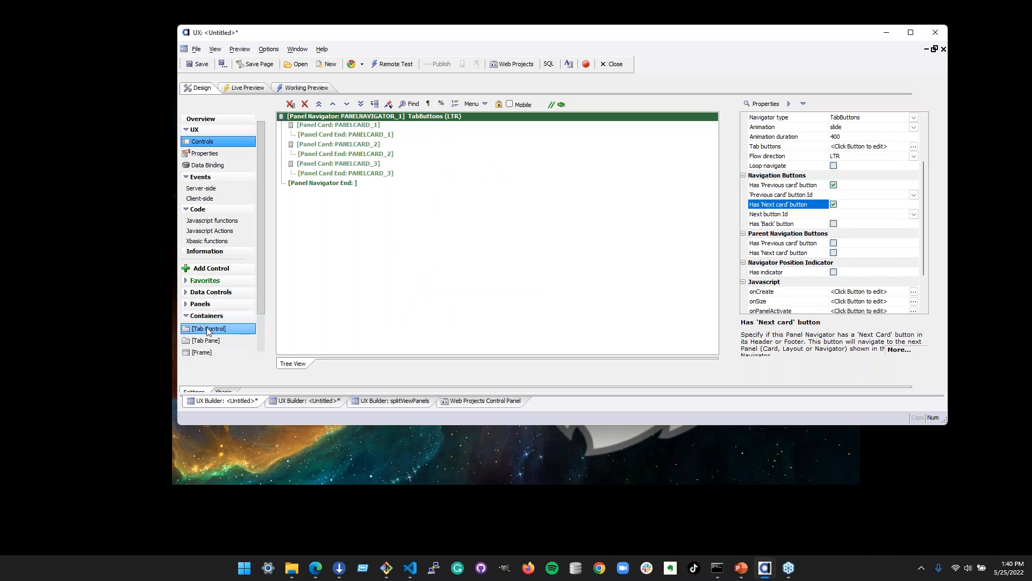
left_click(206, 352)
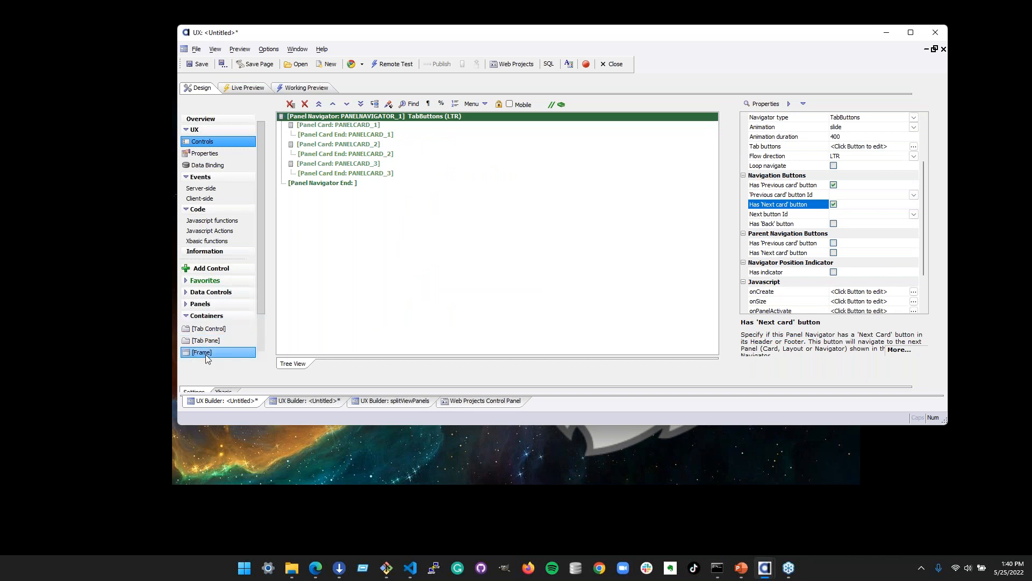
left_click(214, 316)
left_click(209, 268)
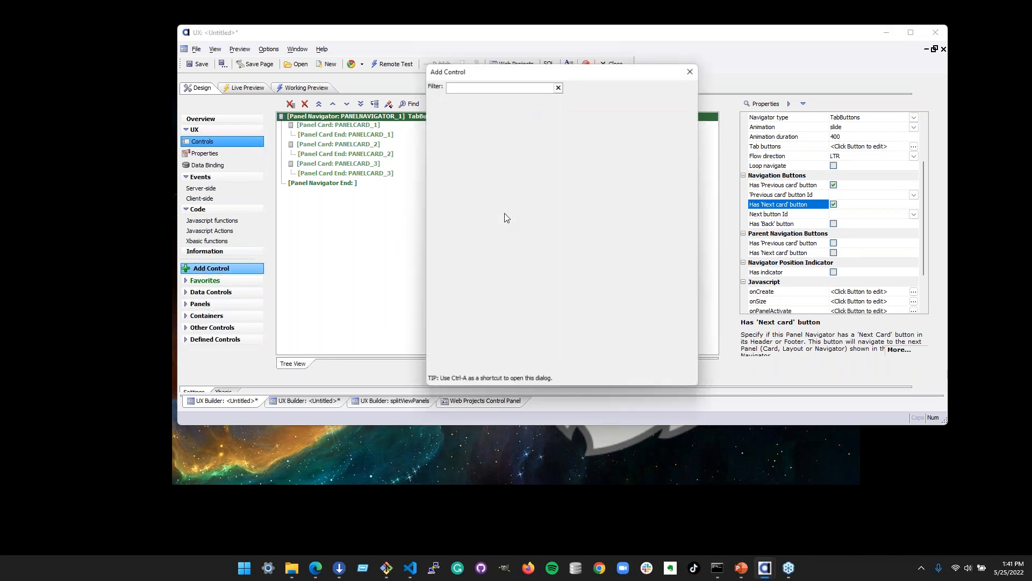
Insert a PanelFooter container, with opening and closing tags, right after the Panel Navigator's opening line
type("contain")
double_click(502, 117)
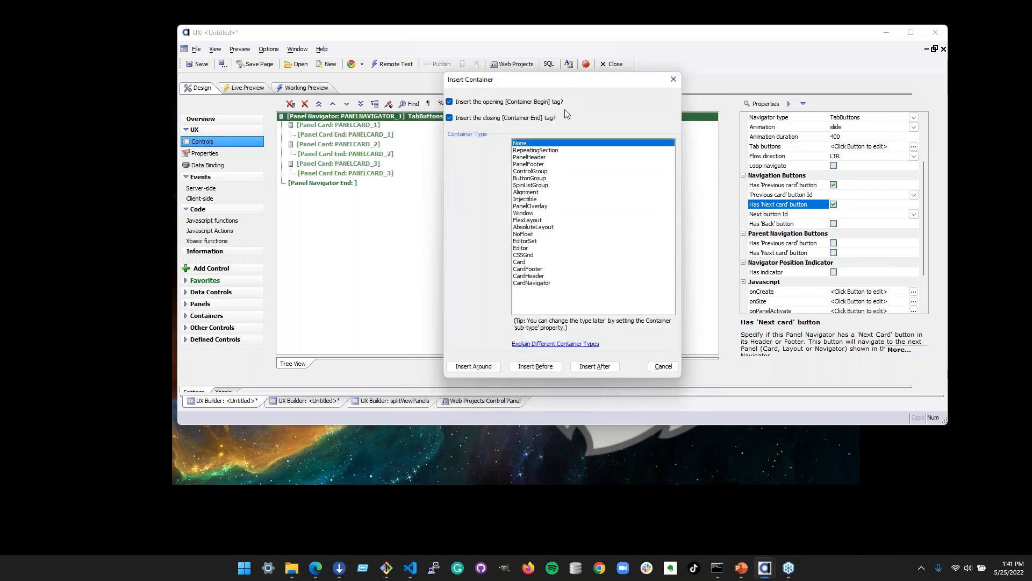
left_click(541, 164)
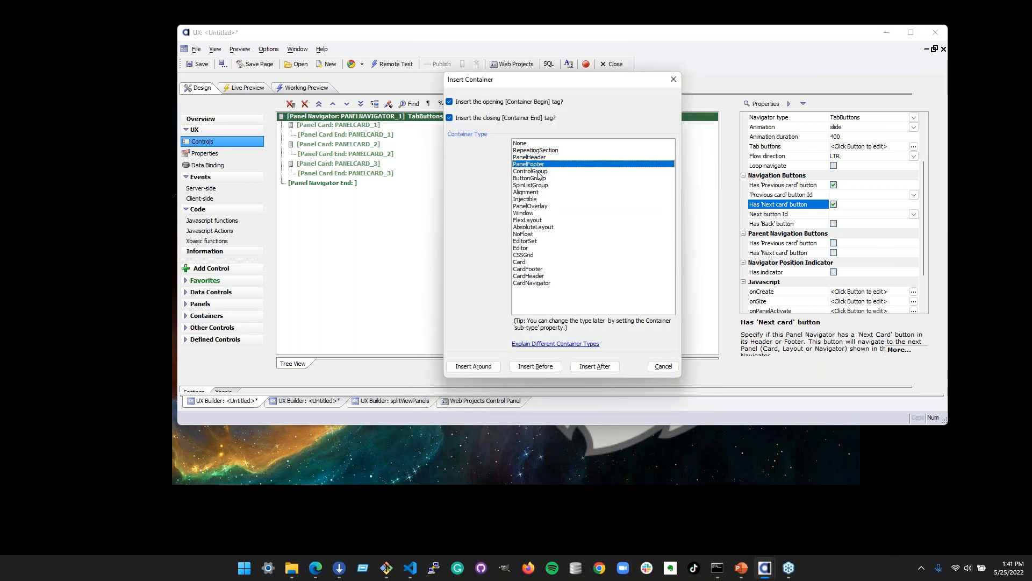
left_click(595, 366)
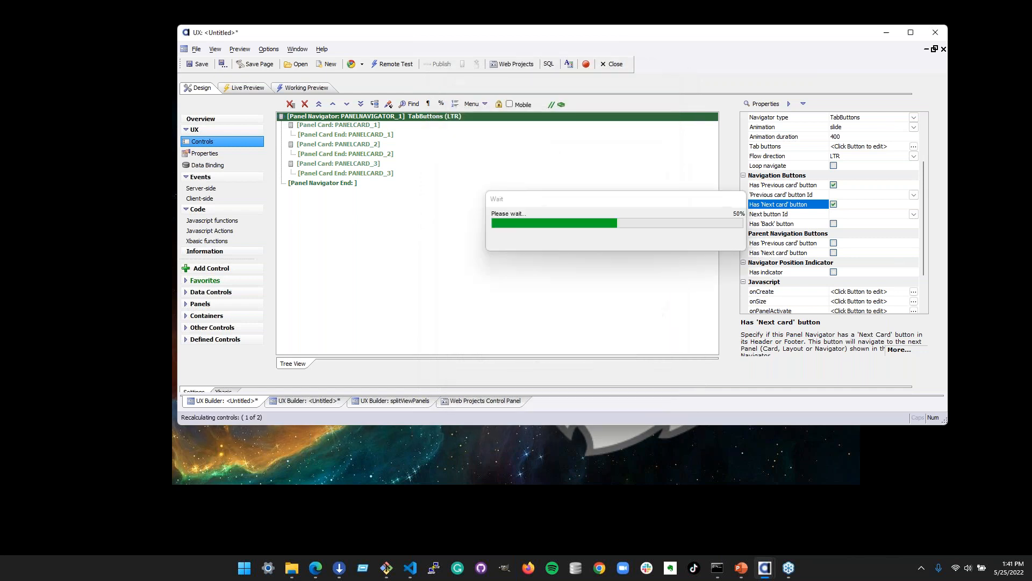
left_click(404, 117)
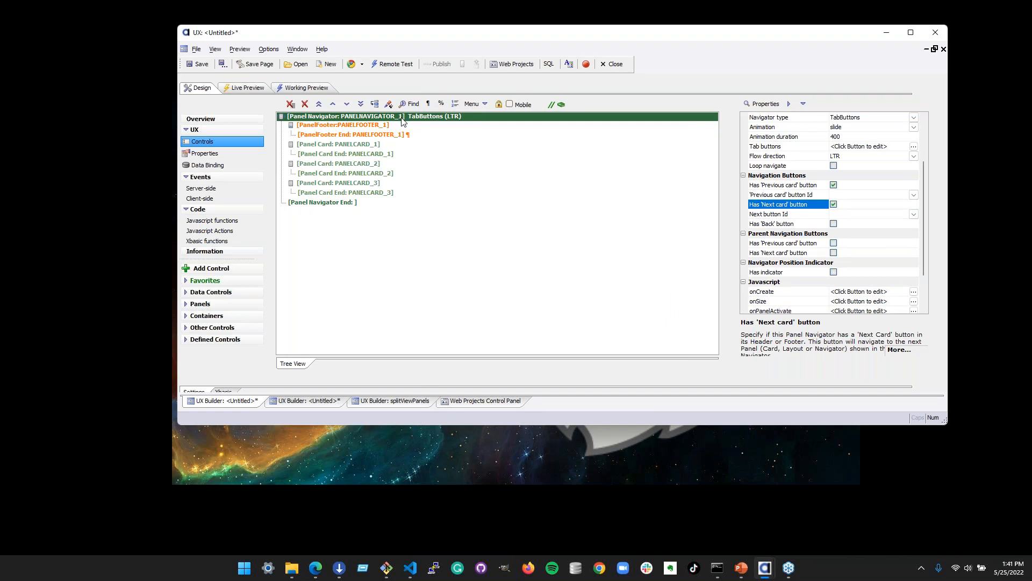
Add a Button control labelled "Previous" inside the panel footer
left_click(393, 124)
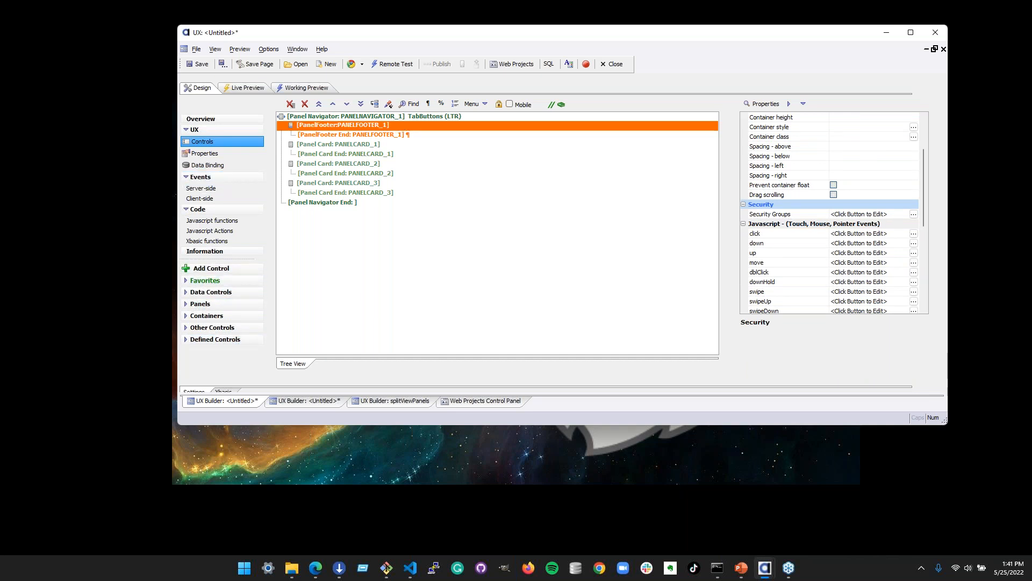
key("ctrl+a")
type("butt")
double_click(486, 132)
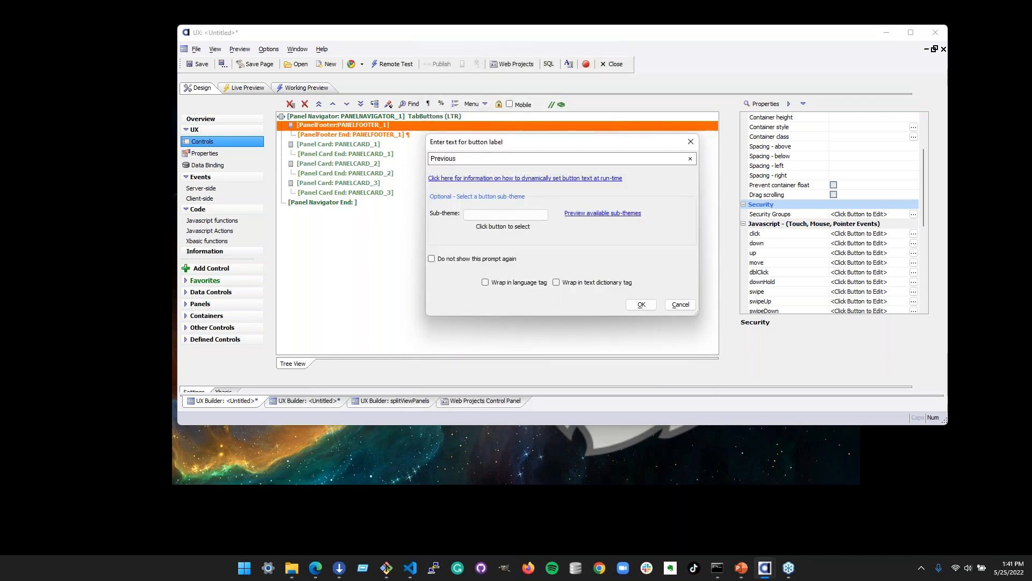
left_click(641, 305)
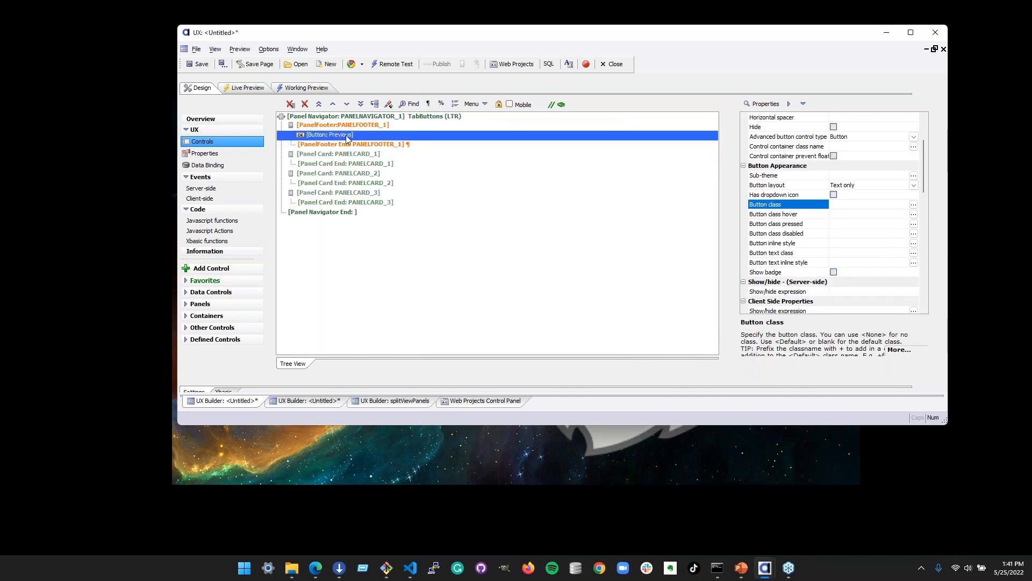
Add a second Button control labelled "Next" after the Previous button in the panel footer
left_click(216, 268)
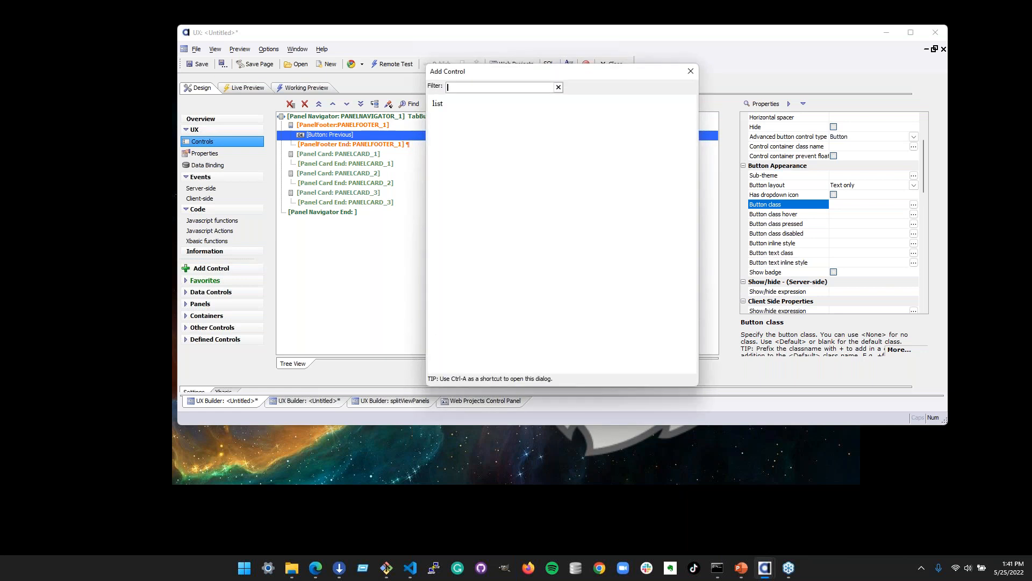
type("Next")
key("BackSpace")
key("BackSpace")
key("BackSpace")
type("butt")
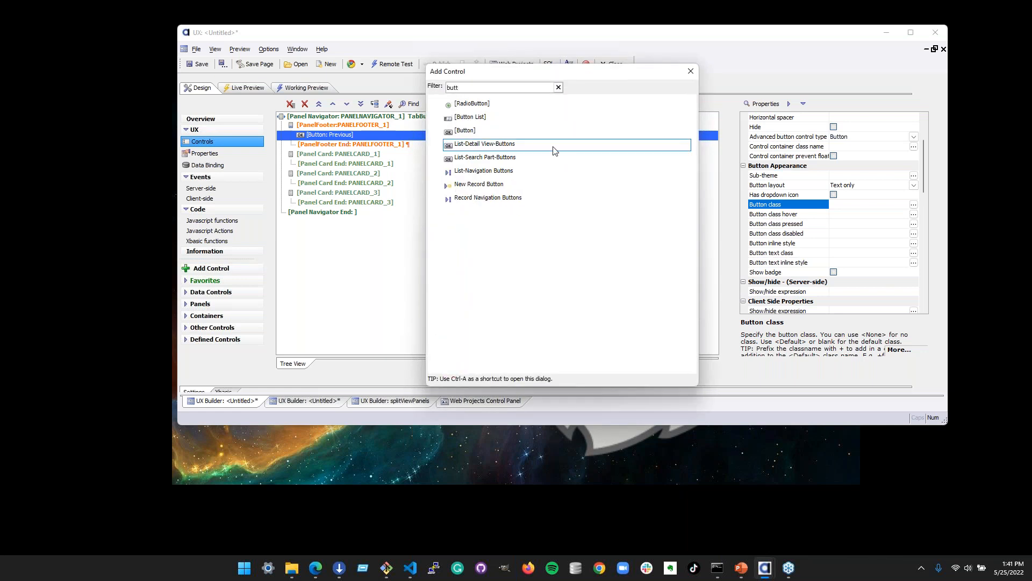
double_click(538, 130)
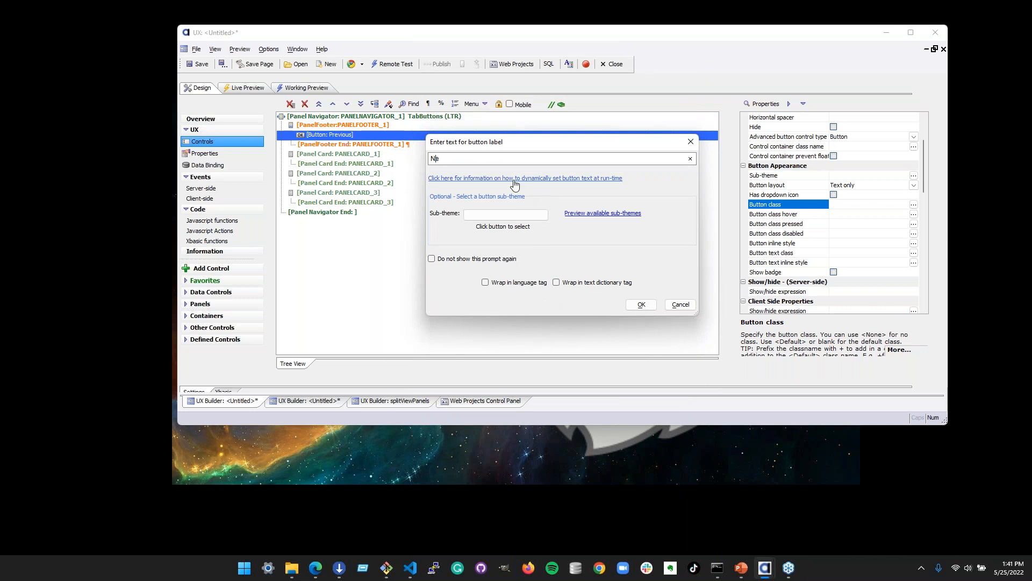
left_click(641, 304)
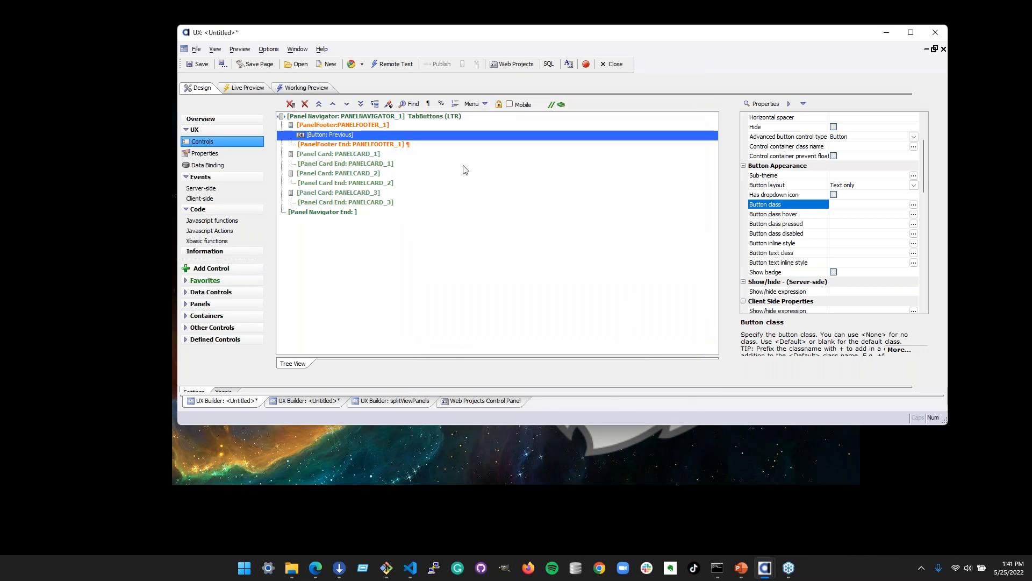
Assign BUTTON_1 as the Panel Navigator's 'Previous card' button Id and BUTTON_2 as its Next button Id
left_click(424, 119)
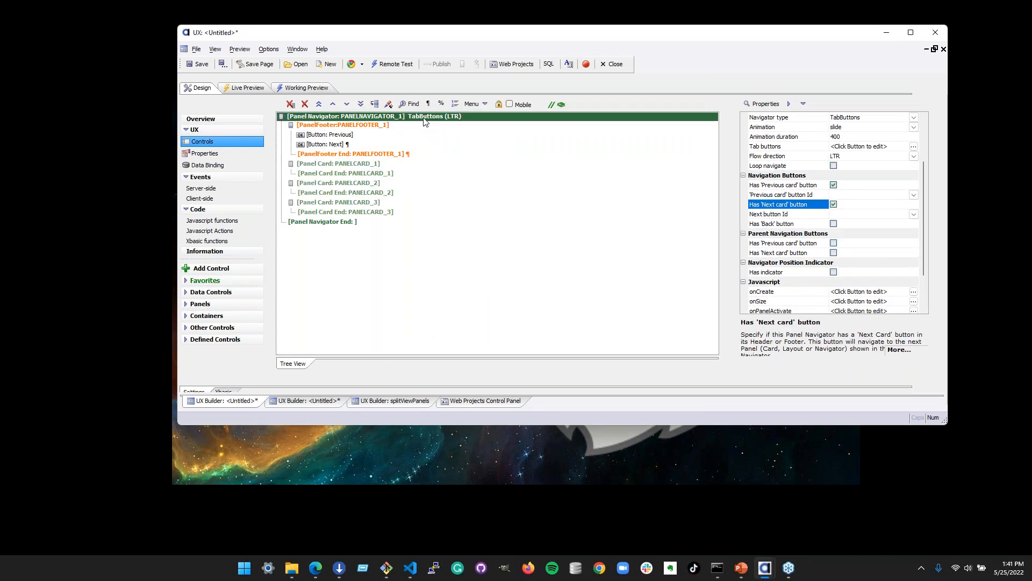
left_click(810, 197)
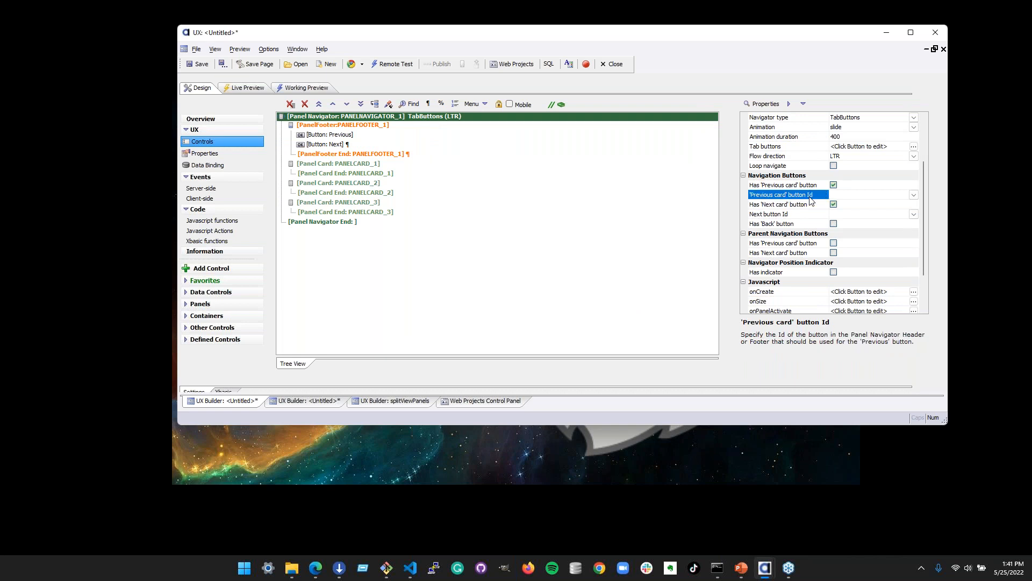
left_click(913, 196)
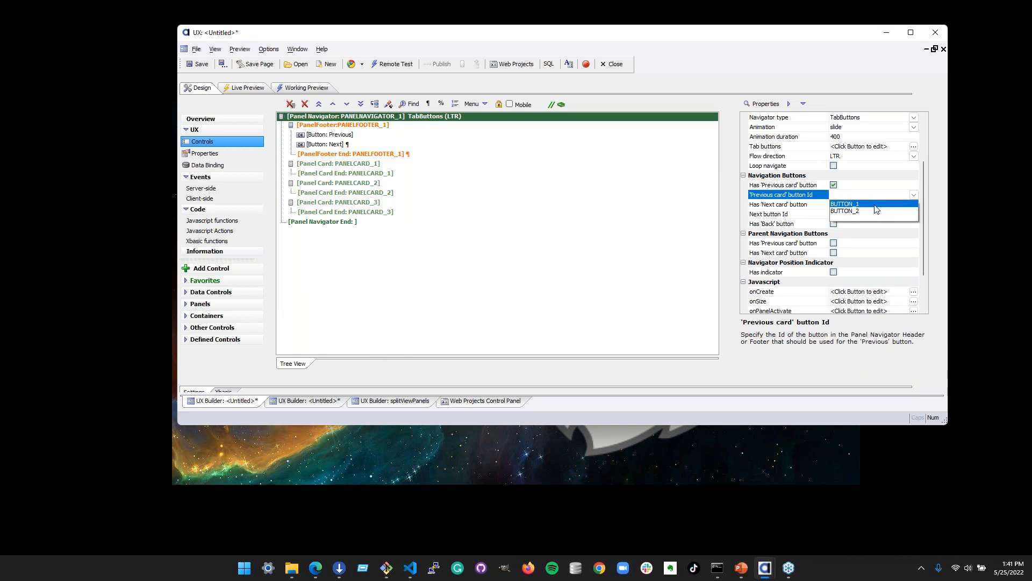
left_click(876, 209)
left_click(788, 214)
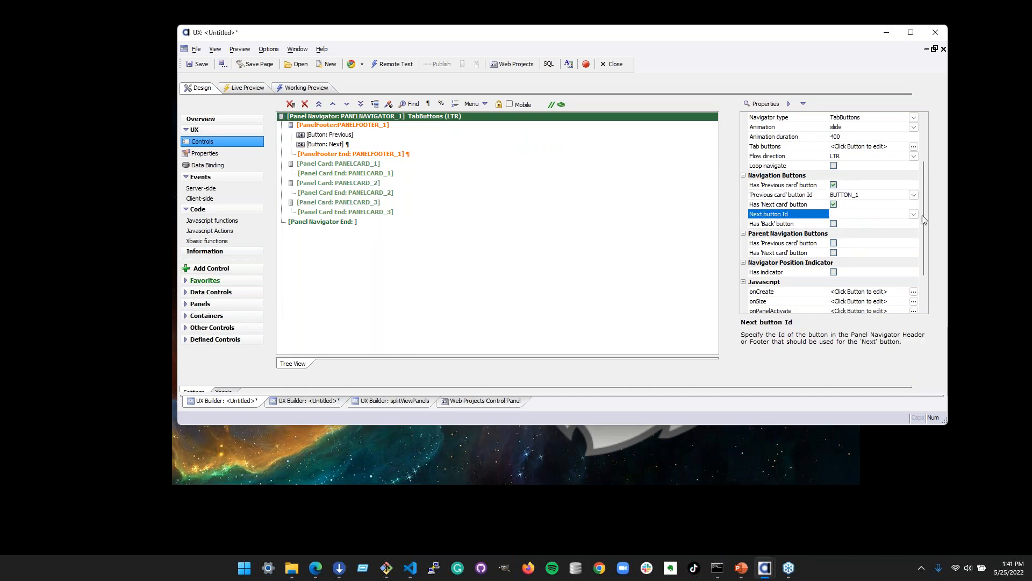
left_click(914, 214)
left_click(860, 233)
Run the working preview and move back and forth through the cards with the footer's Previous and Next buttons
left_click(305, 88)
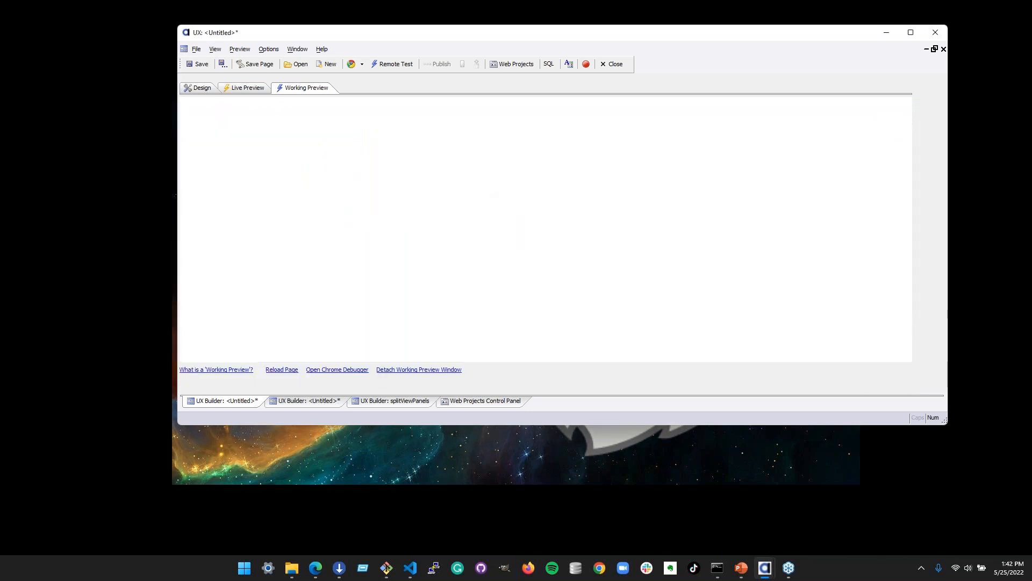
left_click(208, 353)
left_click(250, 349)
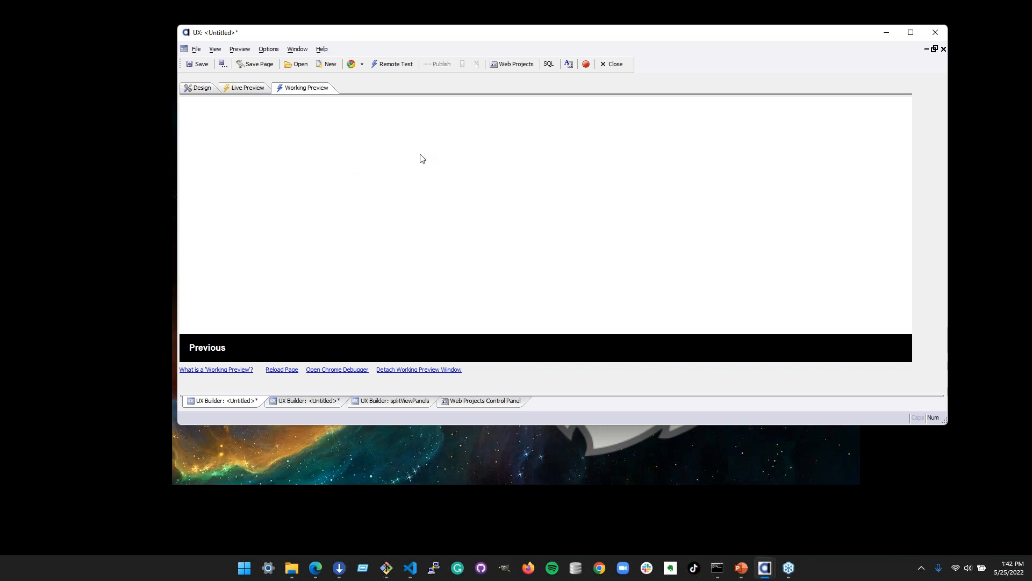
left_click(219, 348)
left_click(216, 350)
left_click(202, 348)
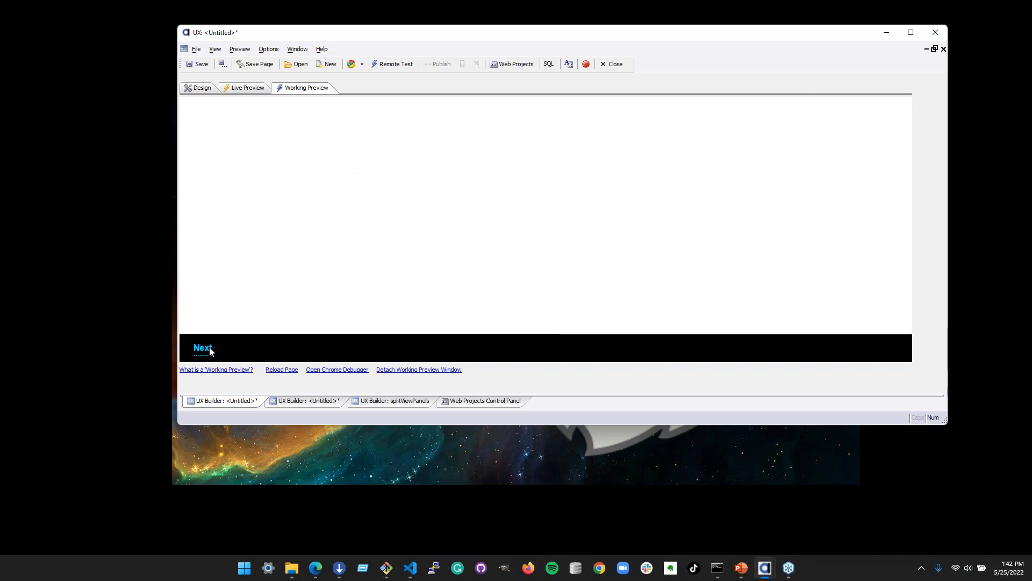
left_click(254, 347)
left_click(209, 347)
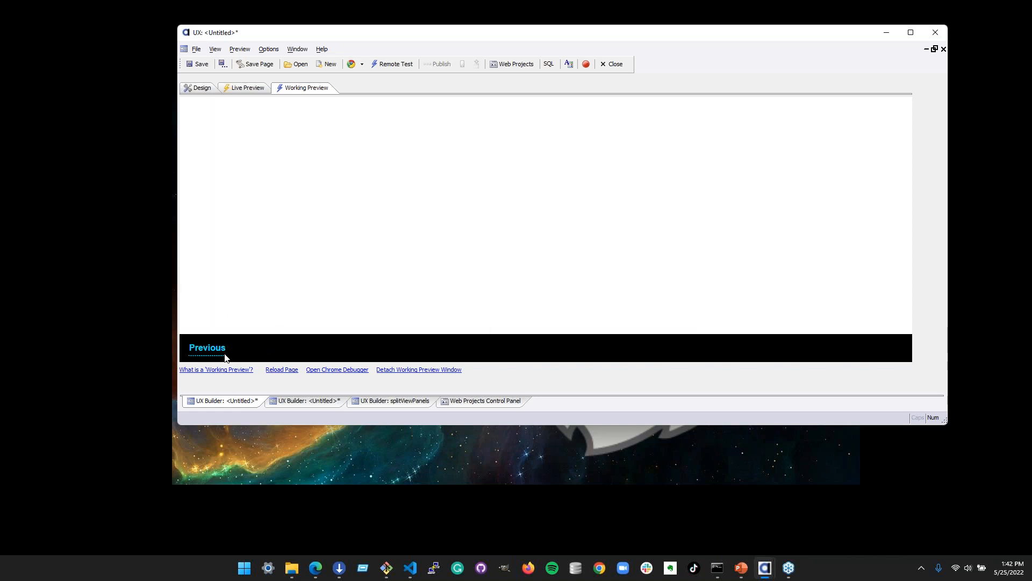
Return to the design and change the Panel Navigator's navigator type to TabBand
left_click(200, 87)
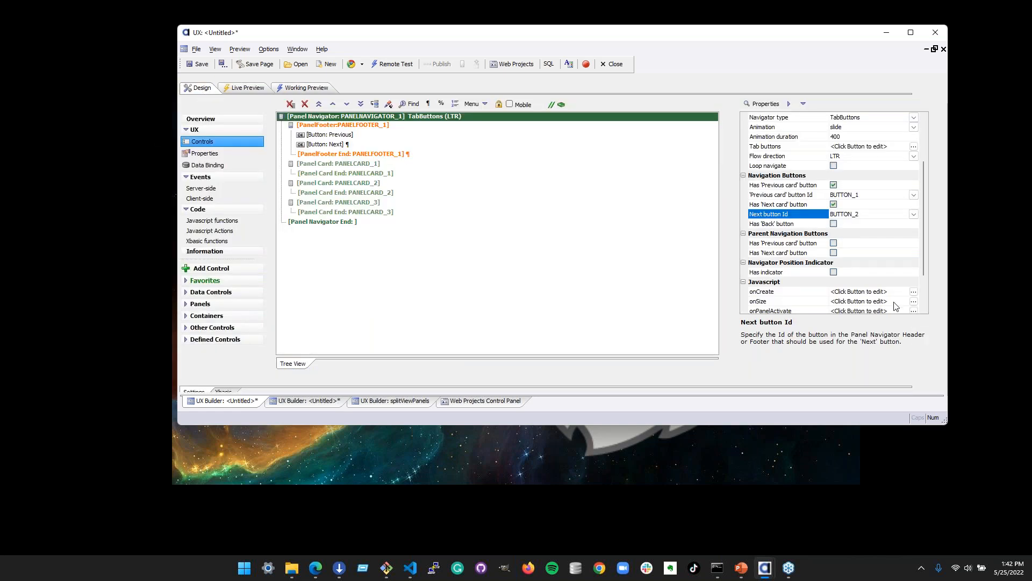
scroll(912, 149, "up", 2)
scroll(912, 149, "up", 3)
left_click(915, 174)
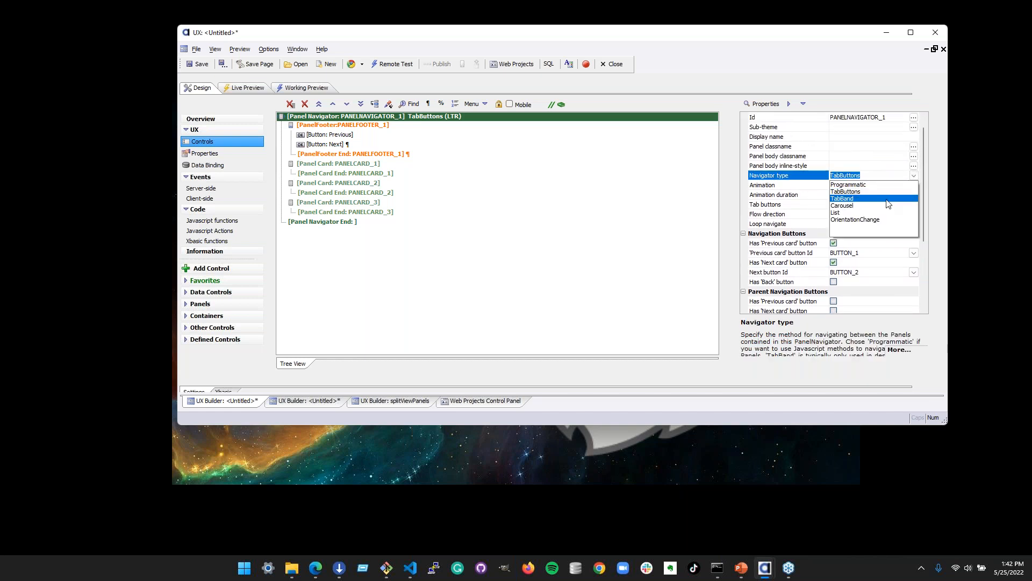
left_click(888, 200)
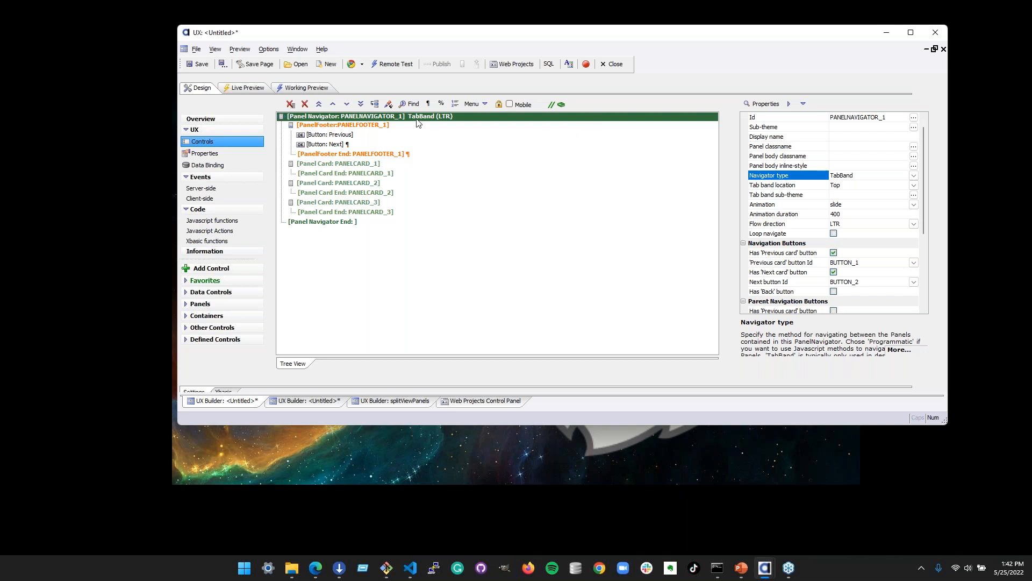
Preview the component again and switch among the three panel cards using the tab band
left_click(307, 88)
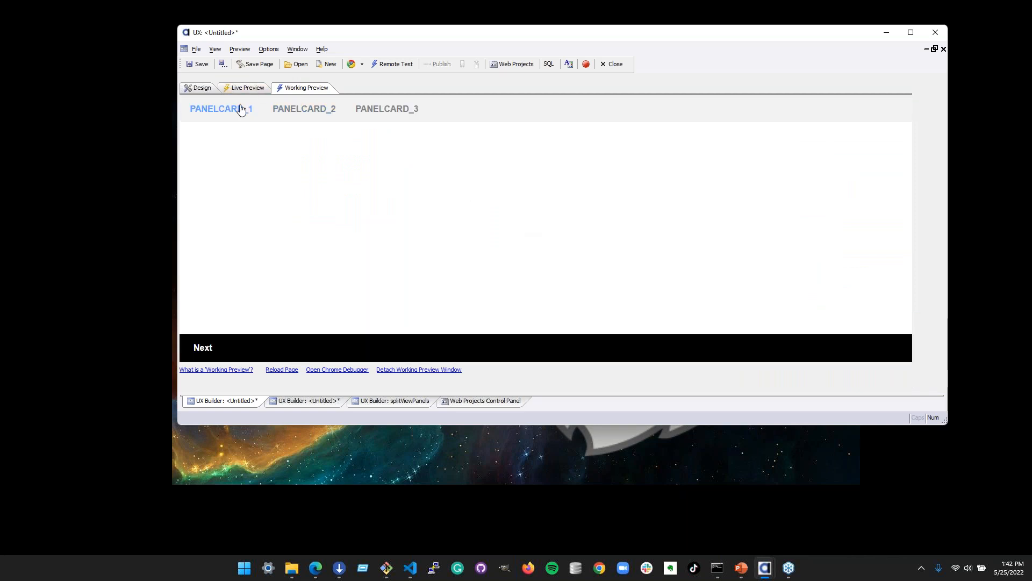
left_click(325, 110)
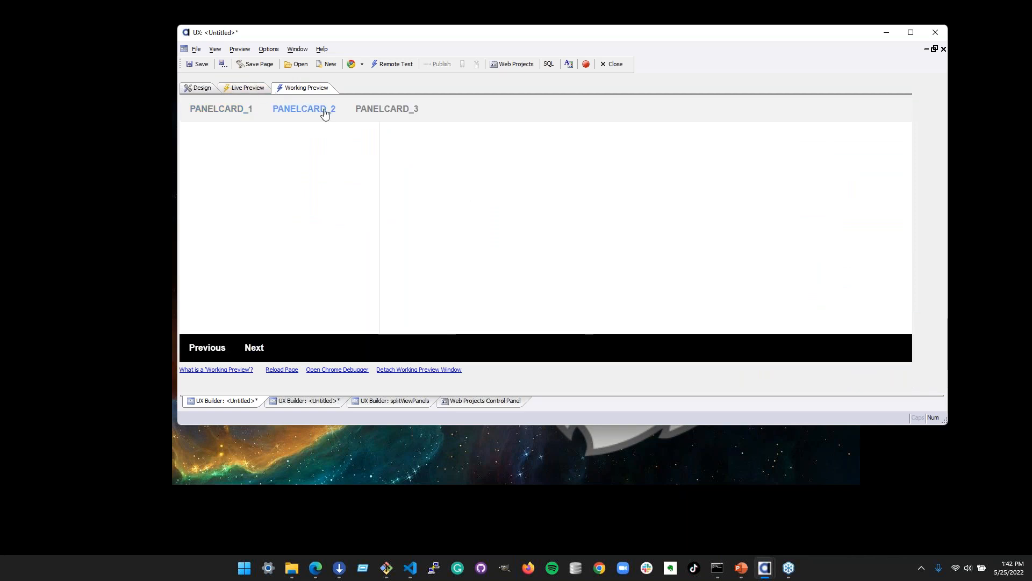
left_click(381, 111)
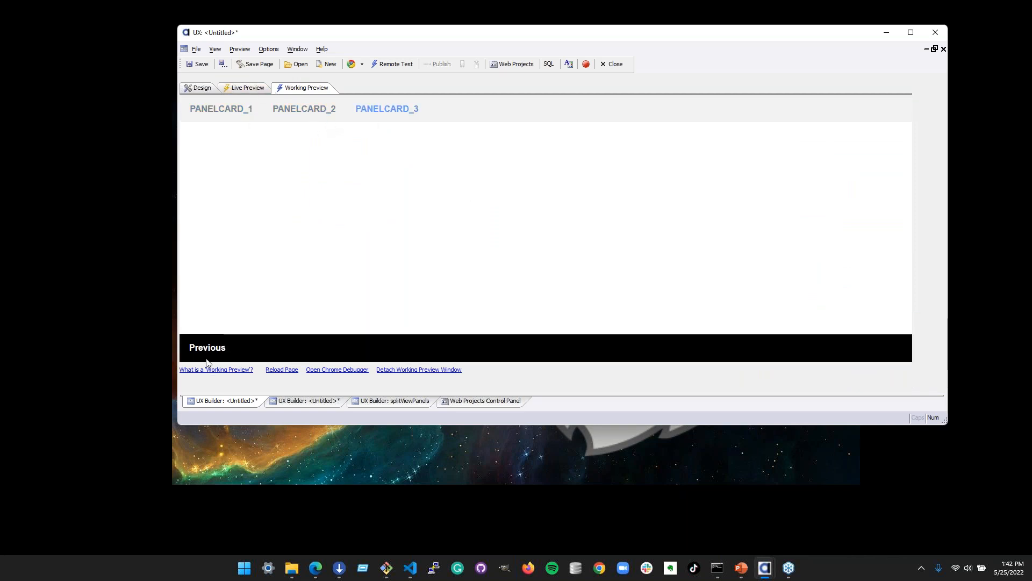
left_click(273, 116)
left_click(239, 113)
left_click(293, 112)
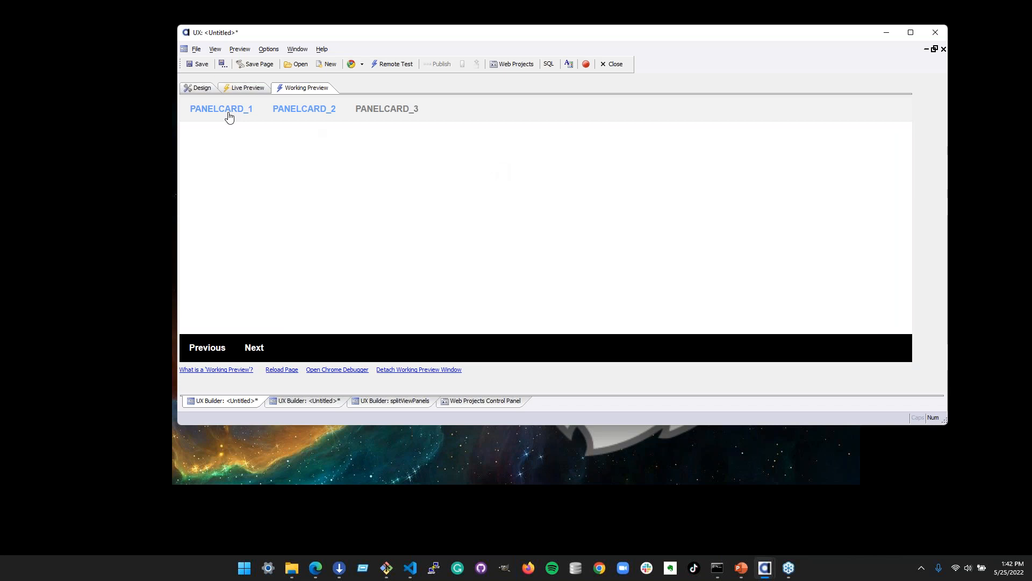
left_click(397, 110)
left_click(290, 114)
left_click(257, 116)
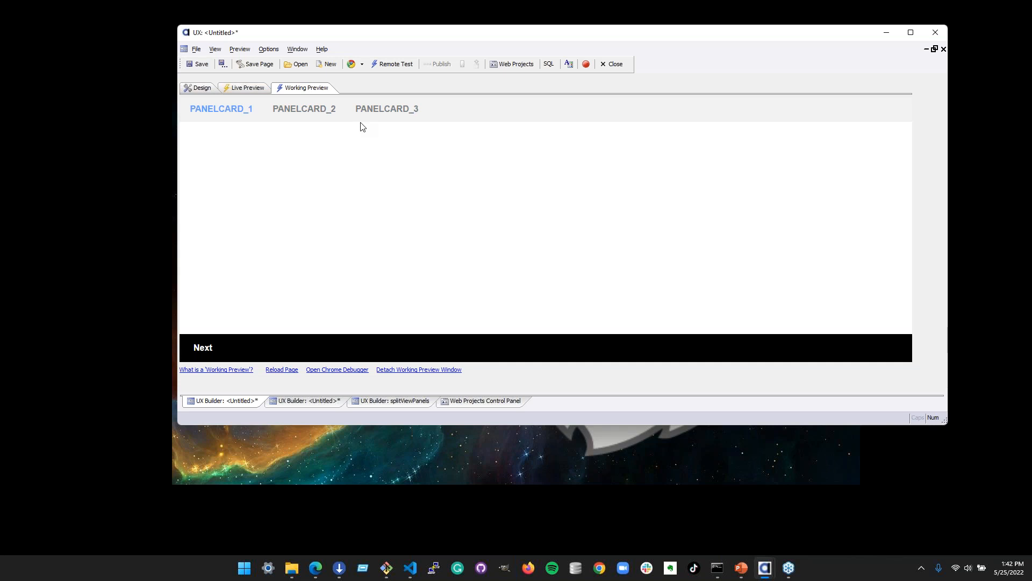
Set the Panel Navigator's tab band sub-theme to flared in the design
left_click(199, 88)
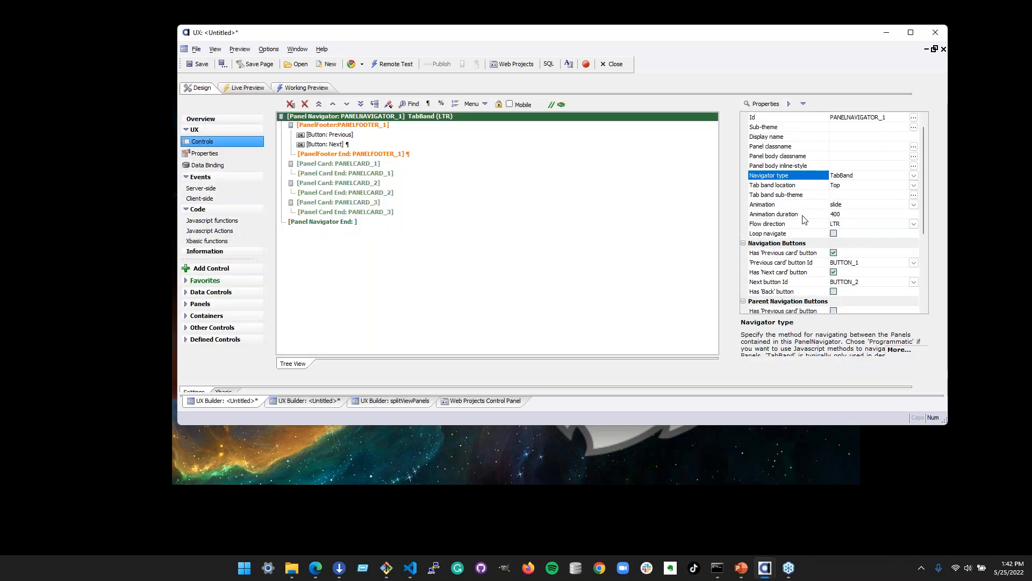
left_click(797, 196)
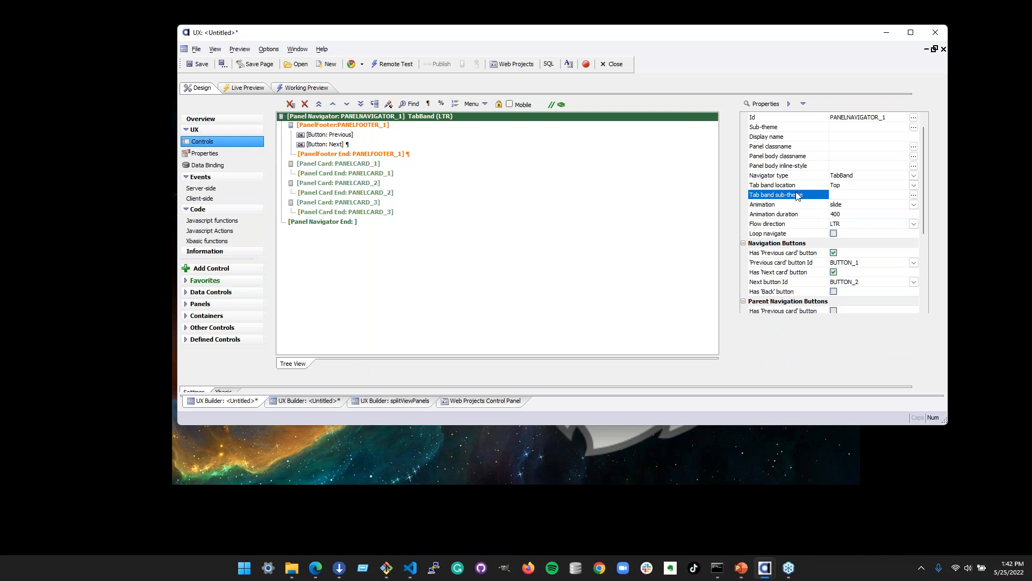
left_click(915, 196)
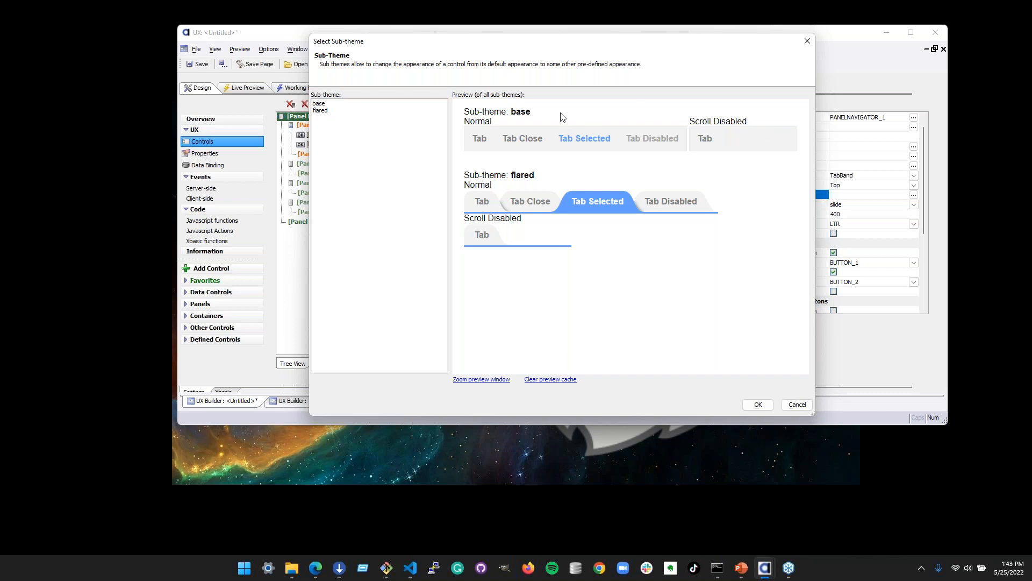
left_click(512, 206)
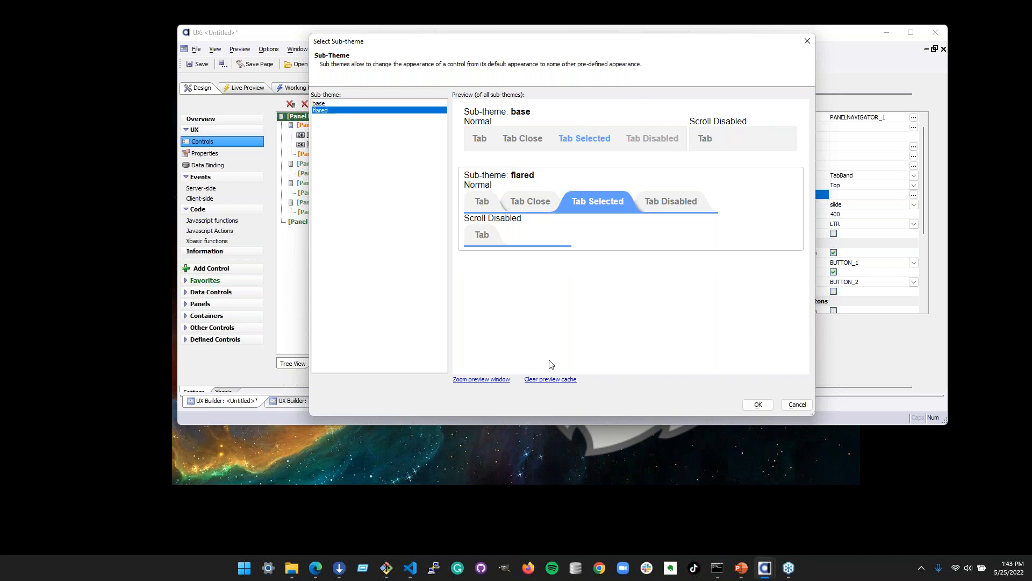
left_click(757, 405)
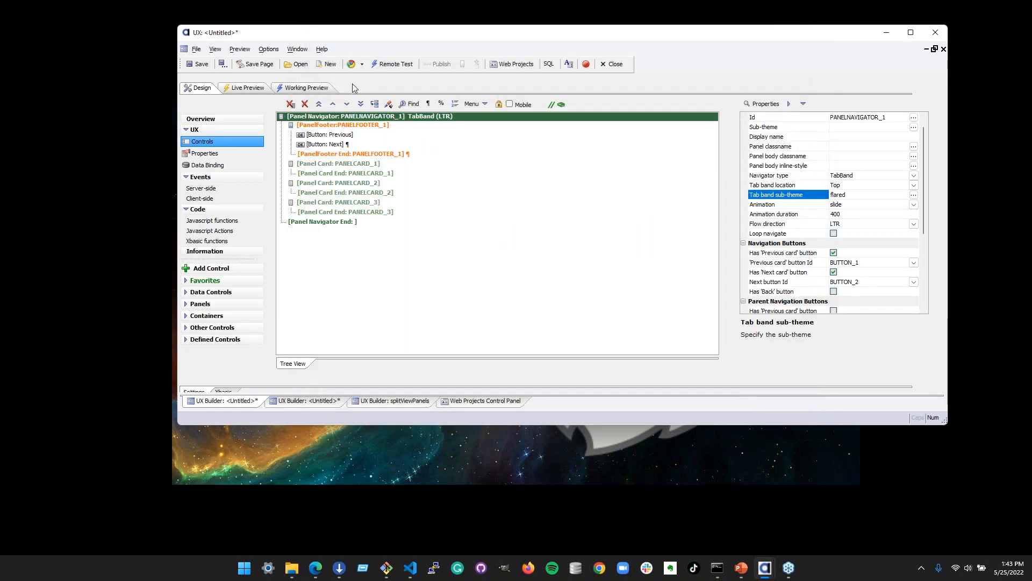
Preview the flared tab band and switch through PANELCARD_2, PANELCARD_3 and back to PANELCARD_1
left_click(309, 88)
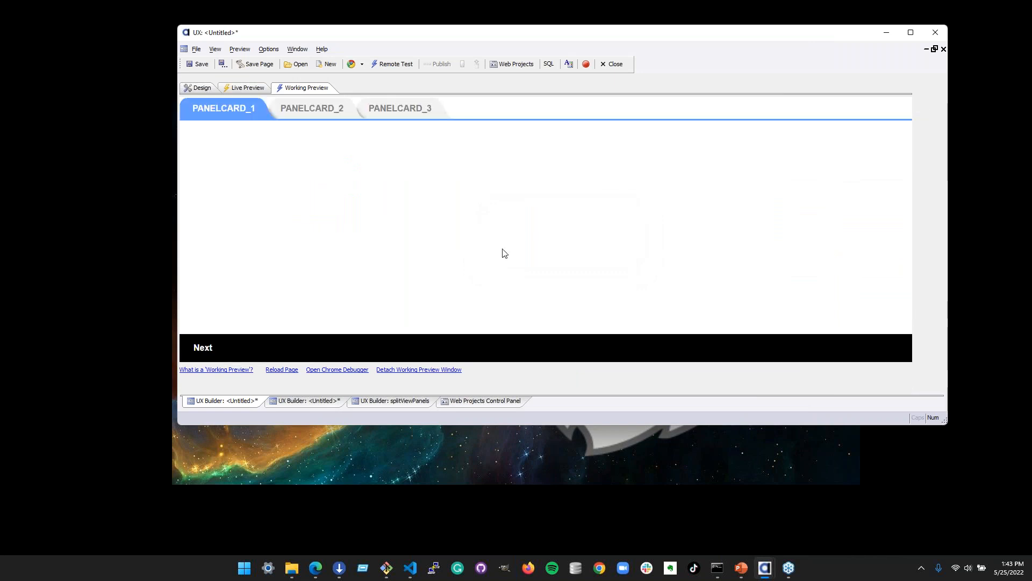
left_click(312, 109)
left_click(400, 108)
left_click(283, 114)
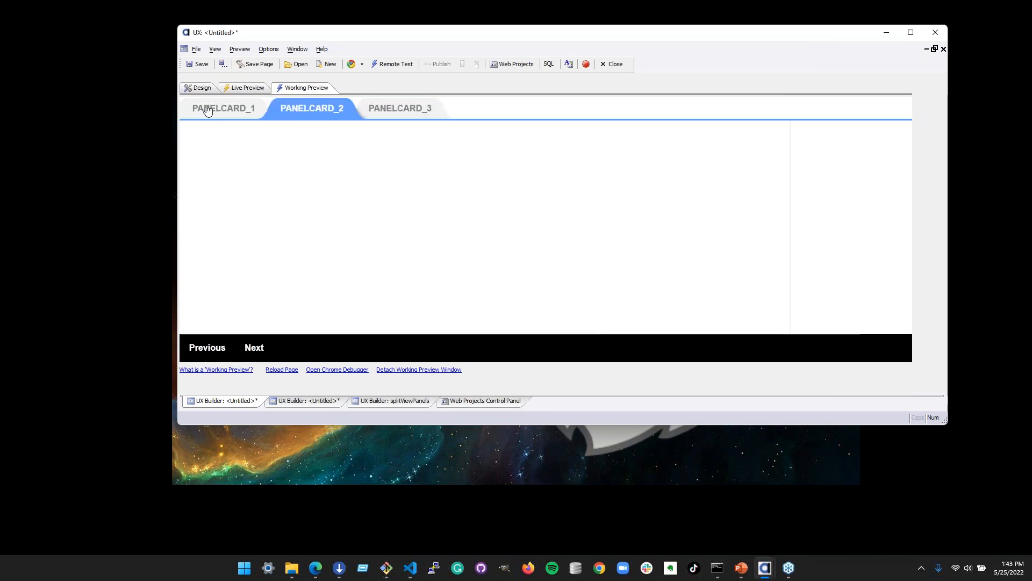
left_click(207, 110)
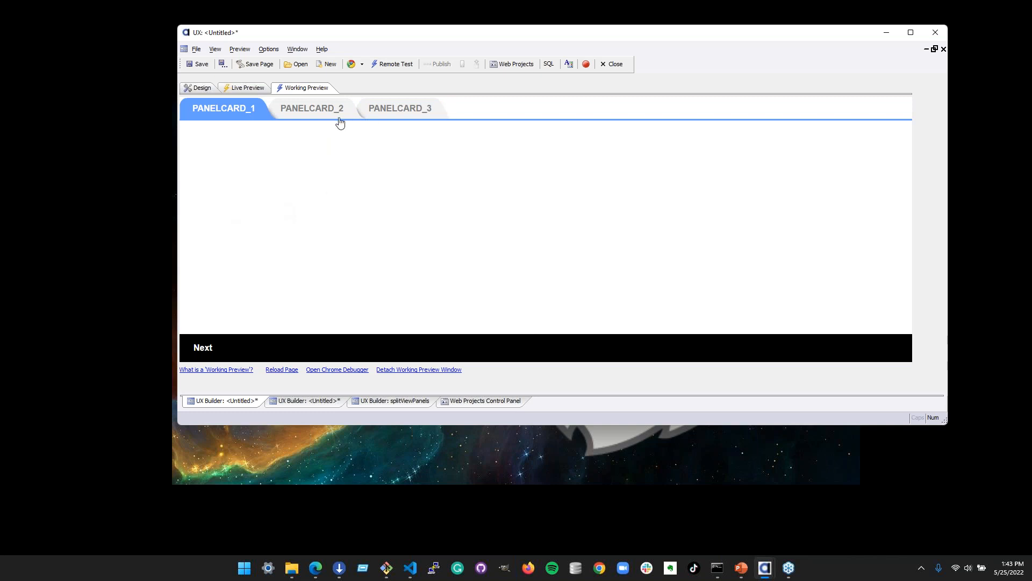
Switch from PANELCARD_3 to PANELCARD_2 and back to PANELCARD_1 in the preview's flared tab band
left_click(392, 108)
left_click(281, 107)
left_click(263, 110)
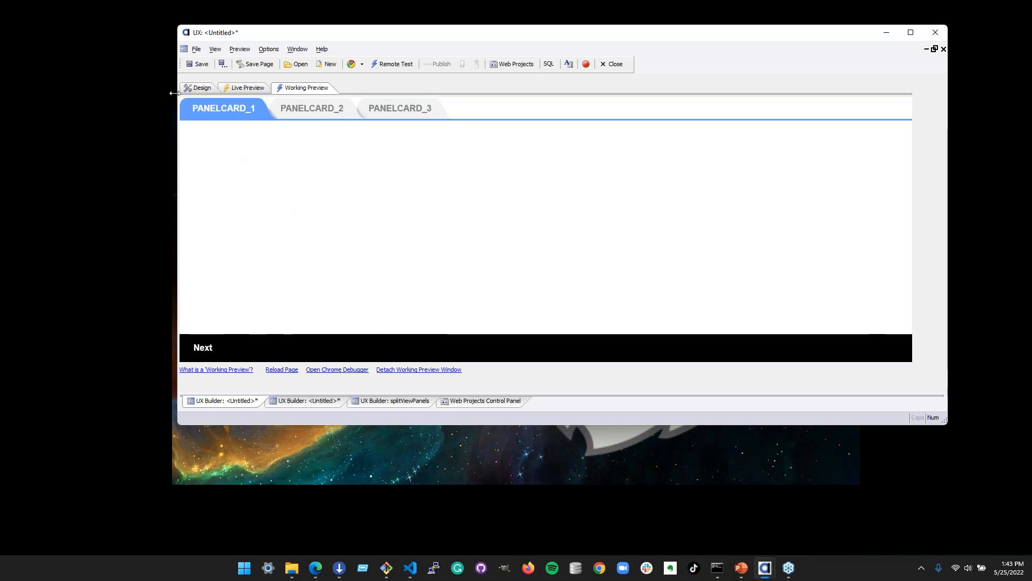
Return to the design and inspect the panel footer's Previous and Next button controls
left_click(199, 88)
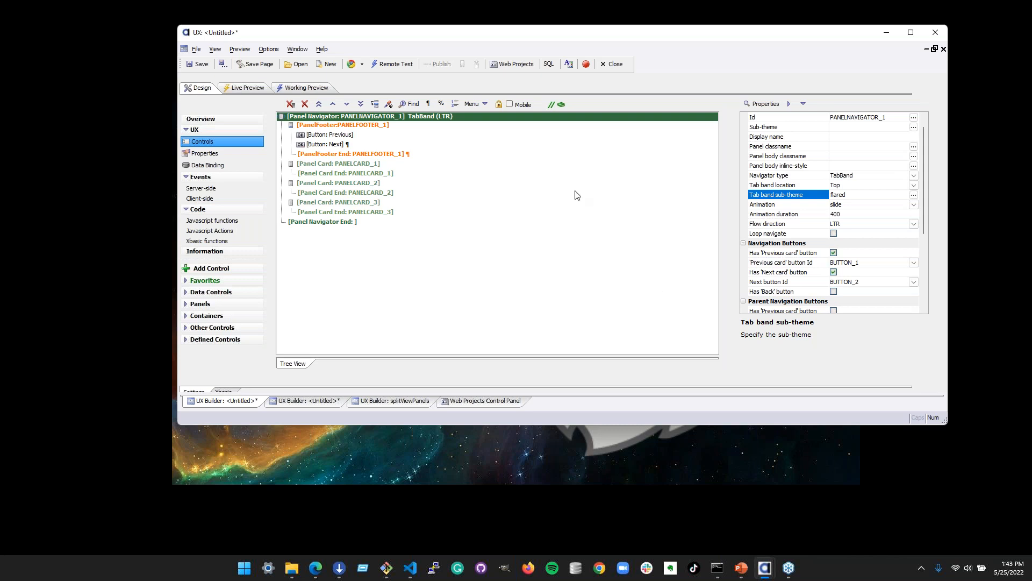
left_click(379, 137)
key("Down")
key("Down")
left_click(388, 144)
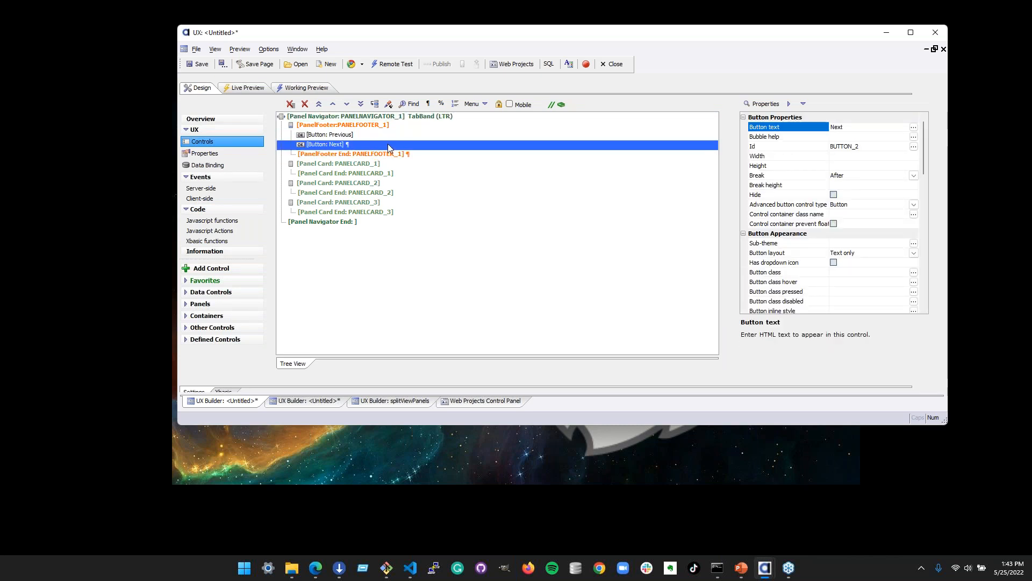
Select the Panel Navigator with all its contents and wrap it in a Panel Layout
left_click(399, 119)
double_click(405, 222)
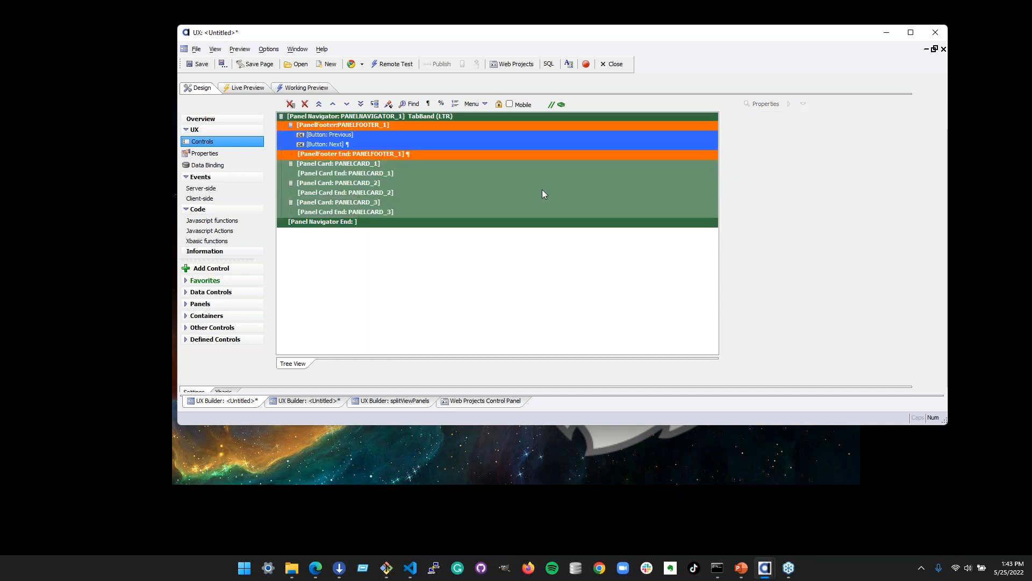
left_click(509, 221)
double_click(392, 117)
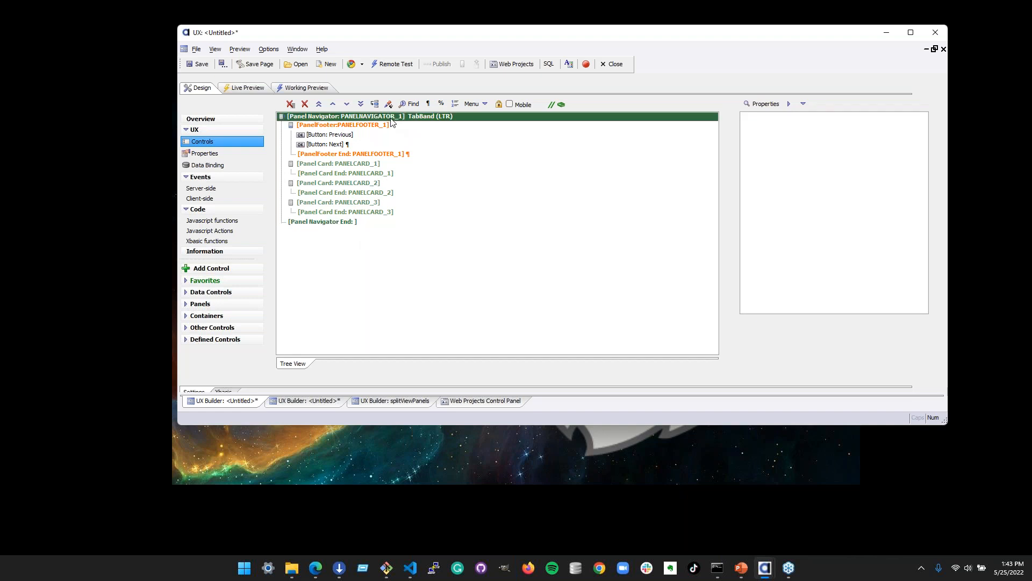
left_click(188, 304)
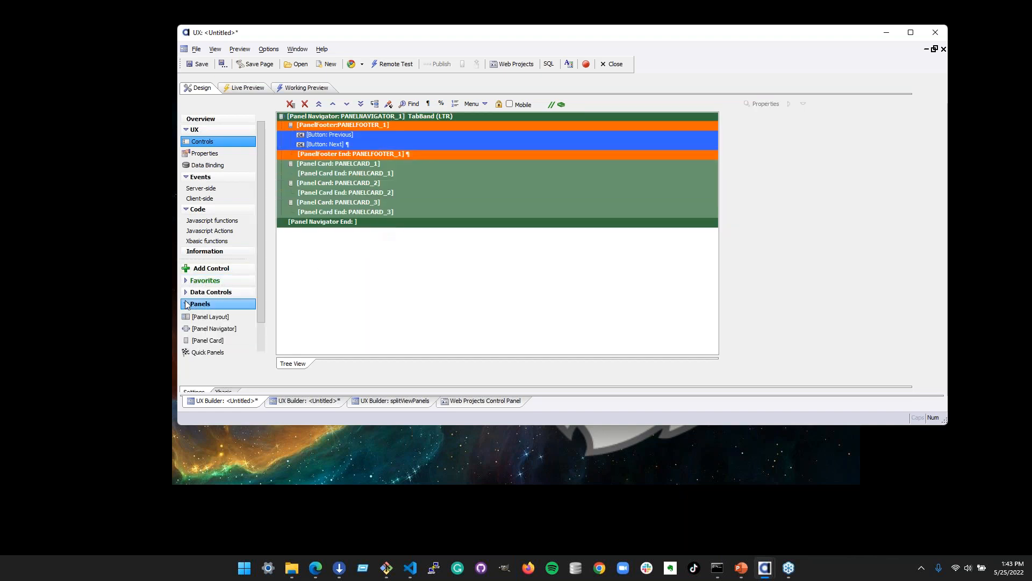
double_click(218, 318)
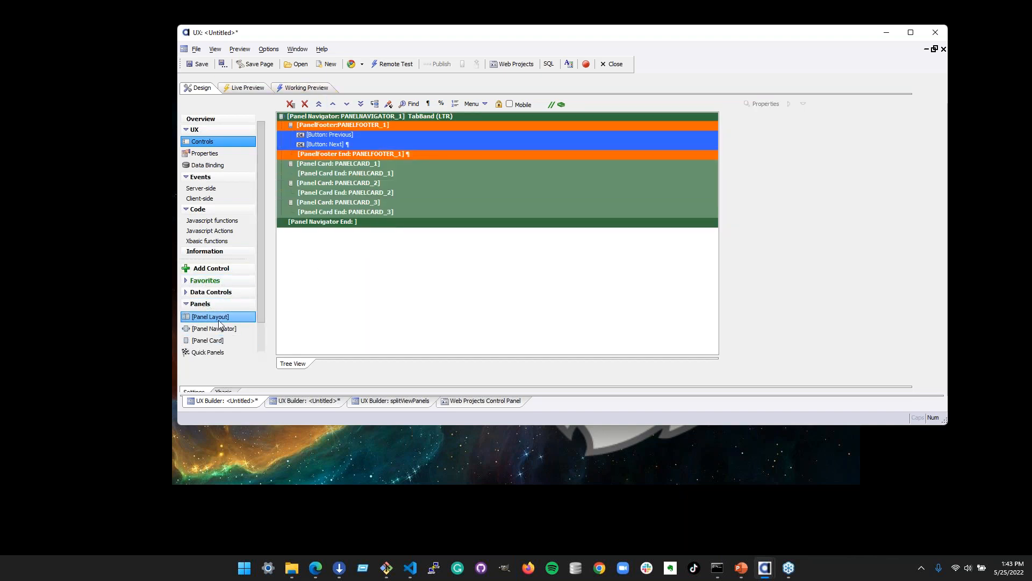
left_click(566, 253)
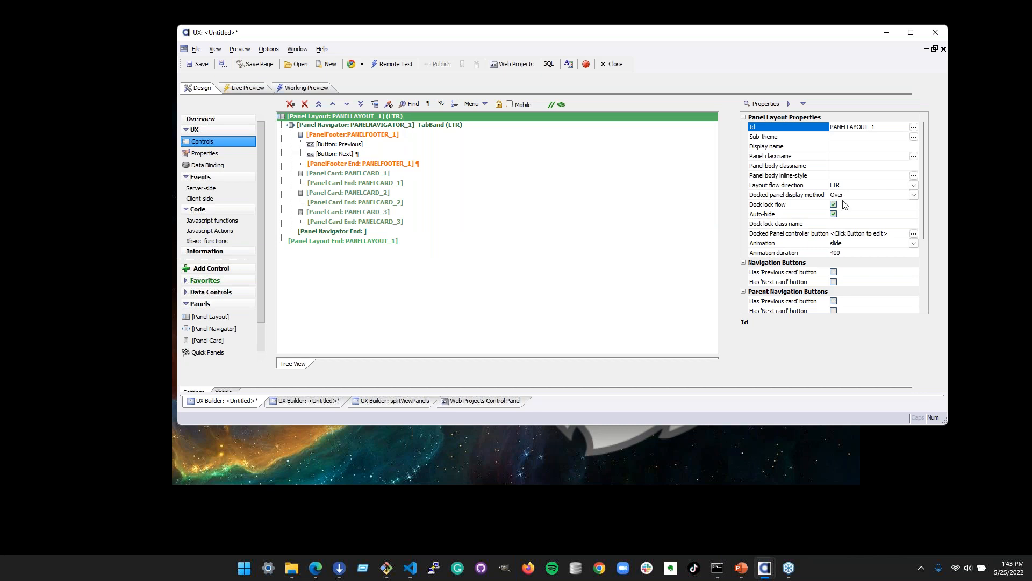
Set the Panel Layout's flow direction to BTT
left_click(809, 185)
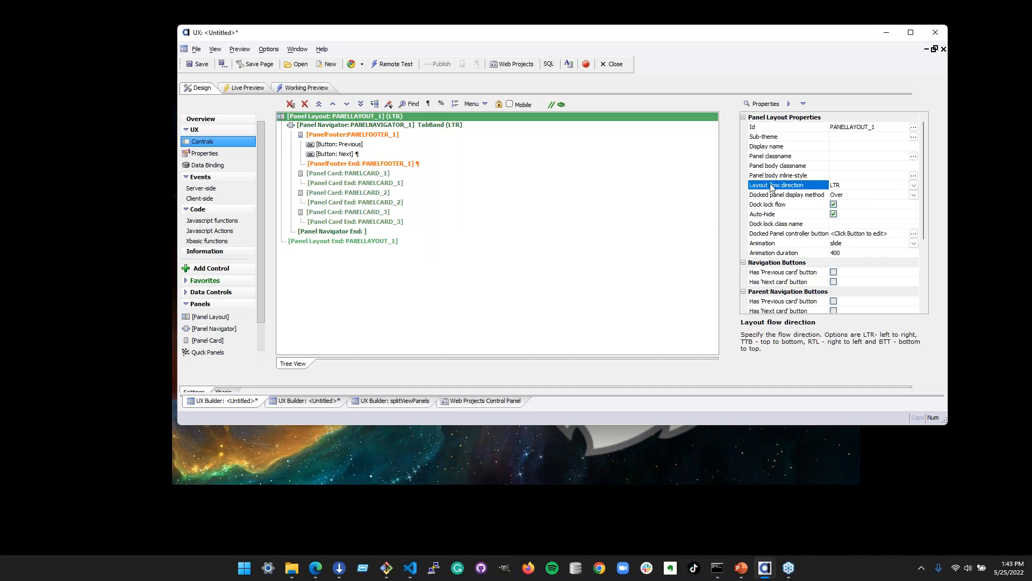
left_click(863, 189)
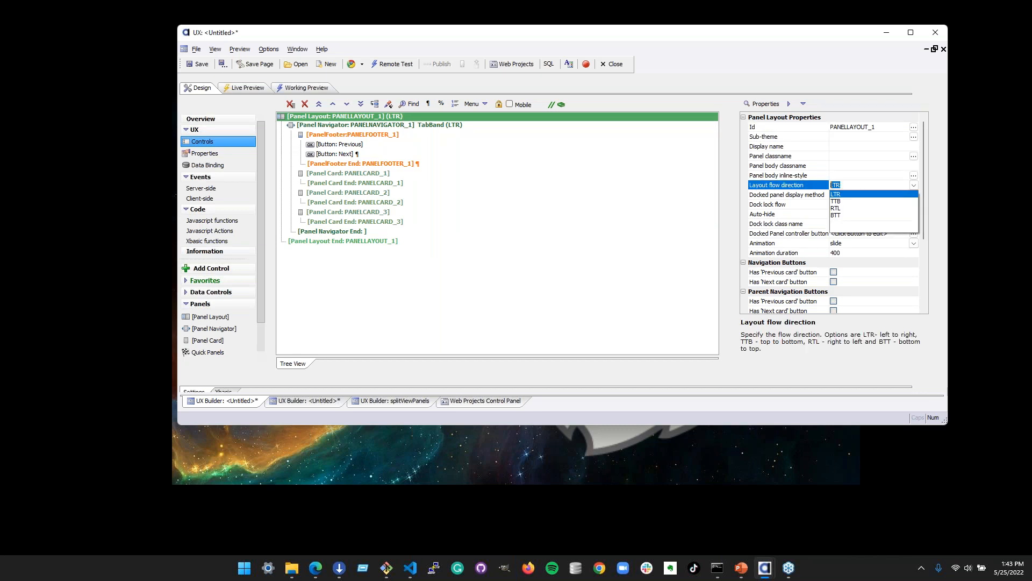
left_click(866, 215)
Add a Panel Card inside the Panel Layout, placed before the Panel Navigator
left_click(430, 128)
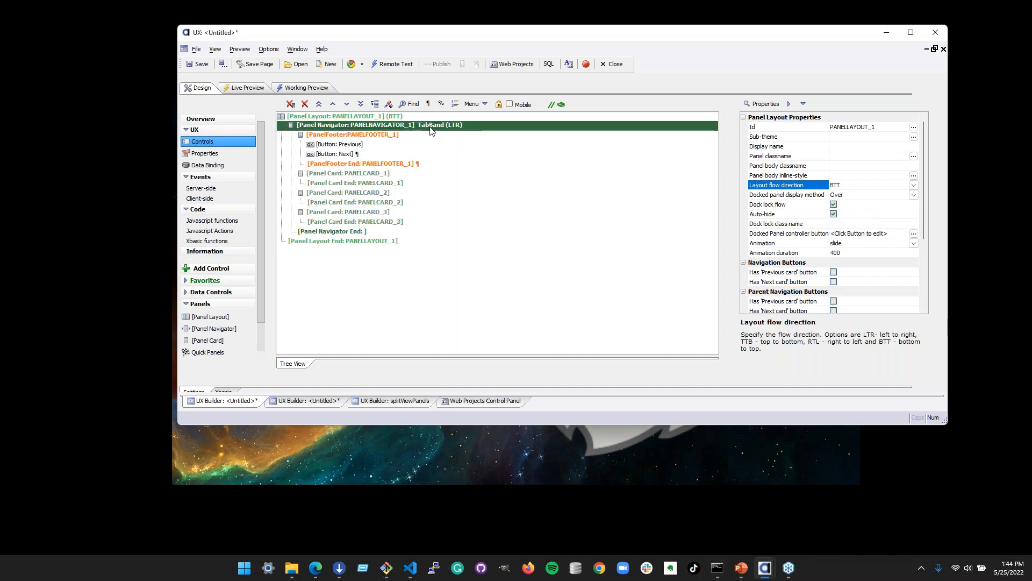
left_click(390, 107)
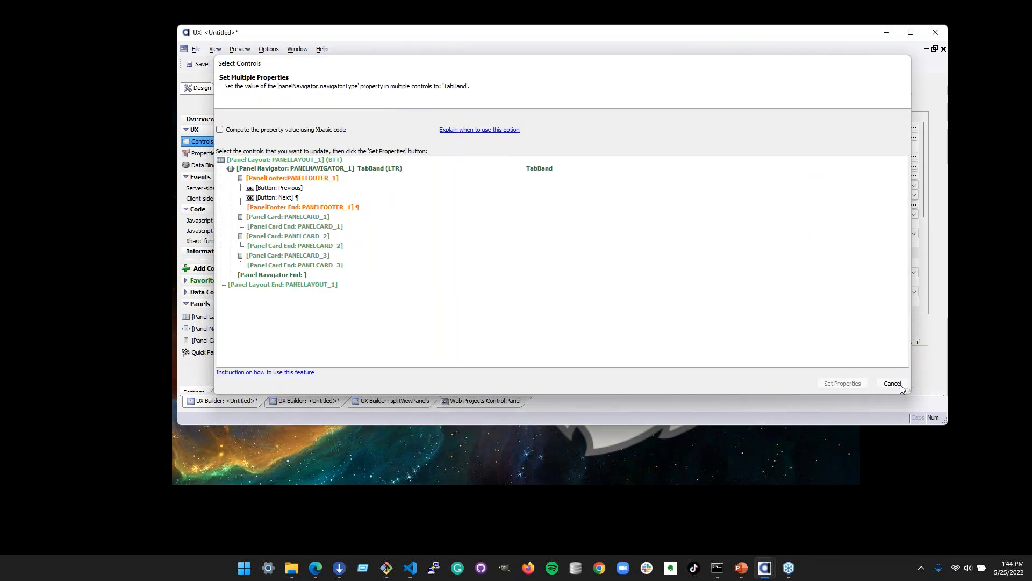
left_click(892, 383)
left_click(194, 339)
left_click(615, 252)
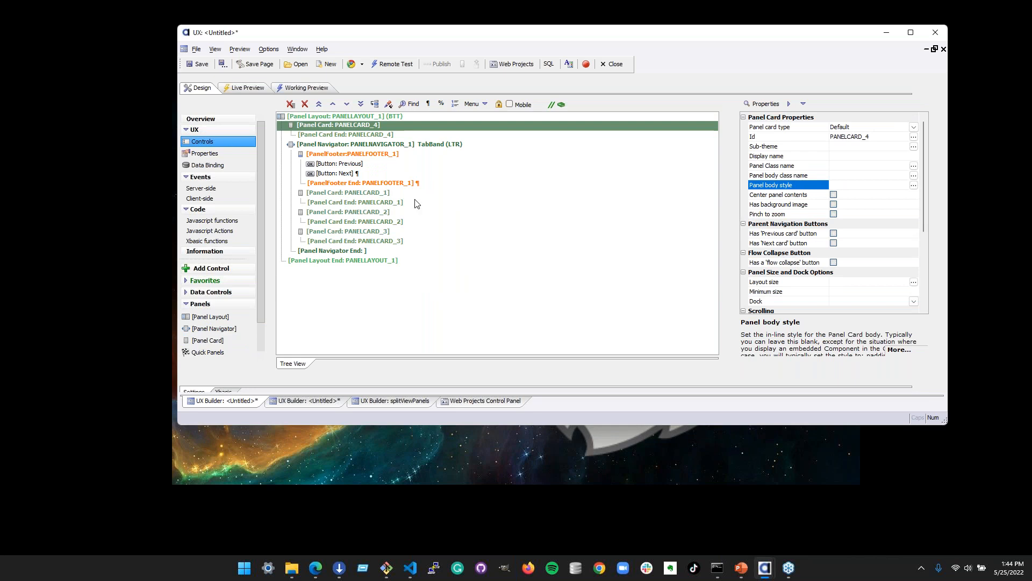
Add a Static Text control containing "<h1>Panel Card 4</h1>" to the new panel card
left_click(211, 270)
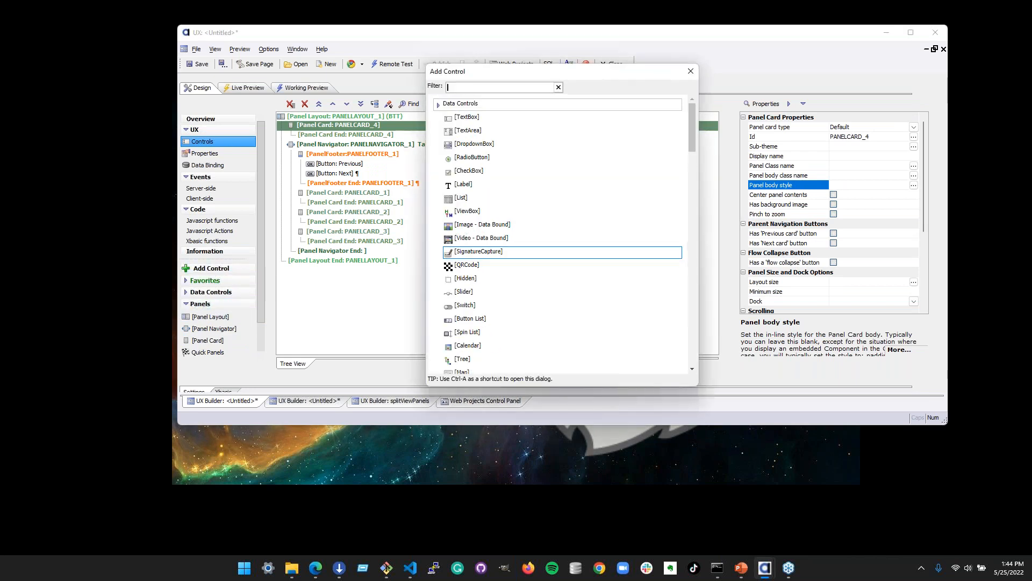
type("text")
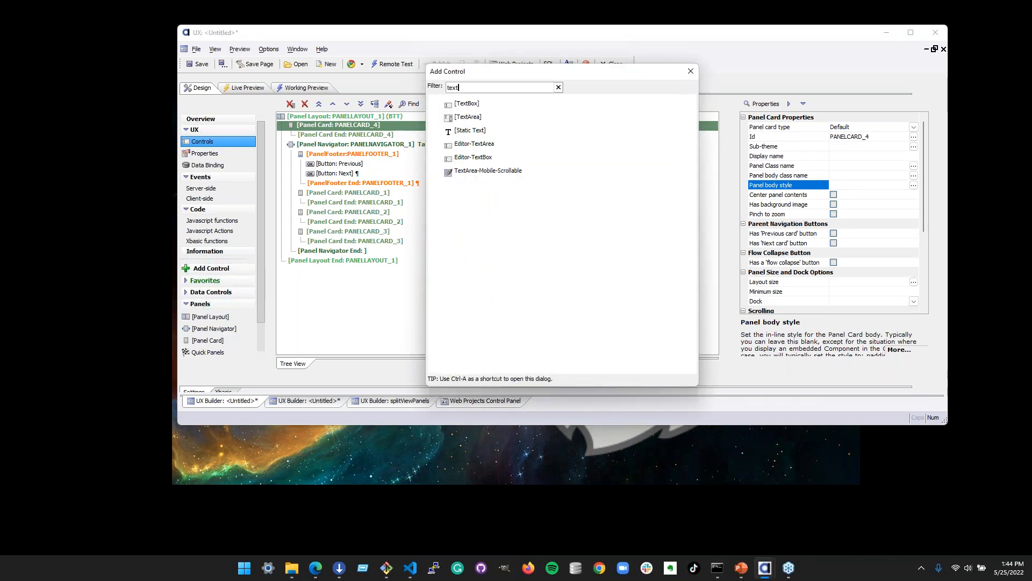
double_click(507, 128)
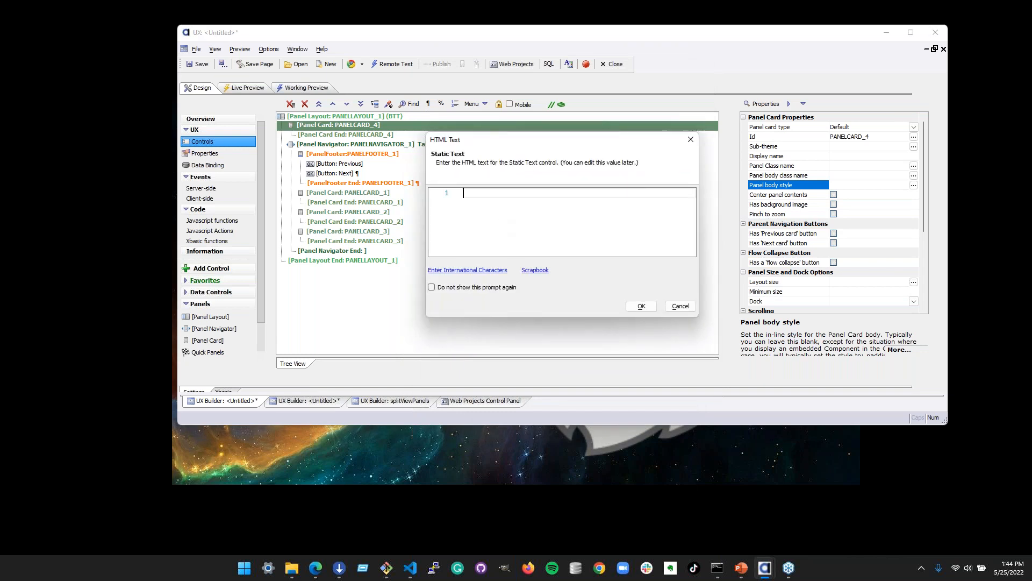
type("<h1>Panel Card 4</h1>")
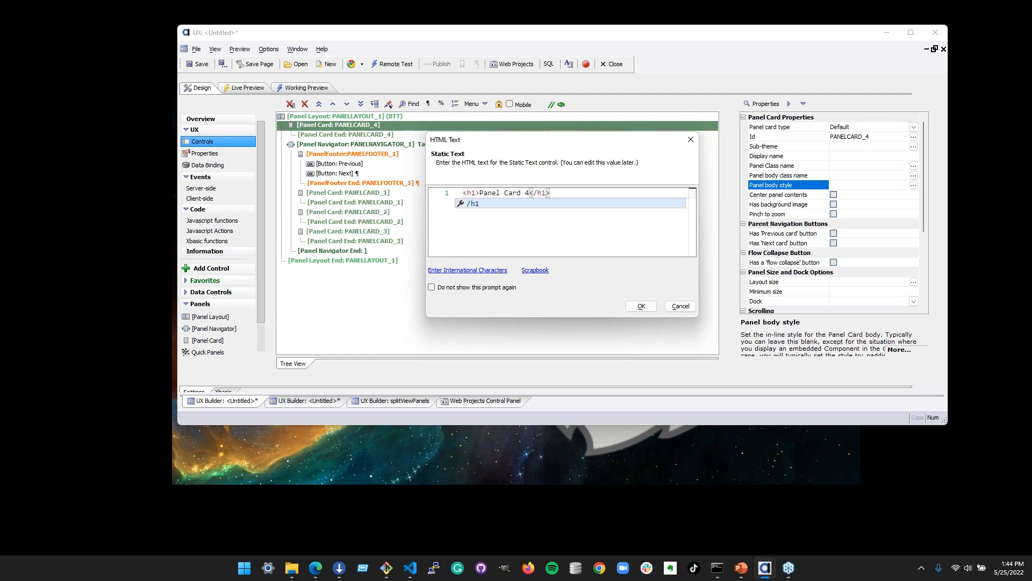
left_click(641, 306)
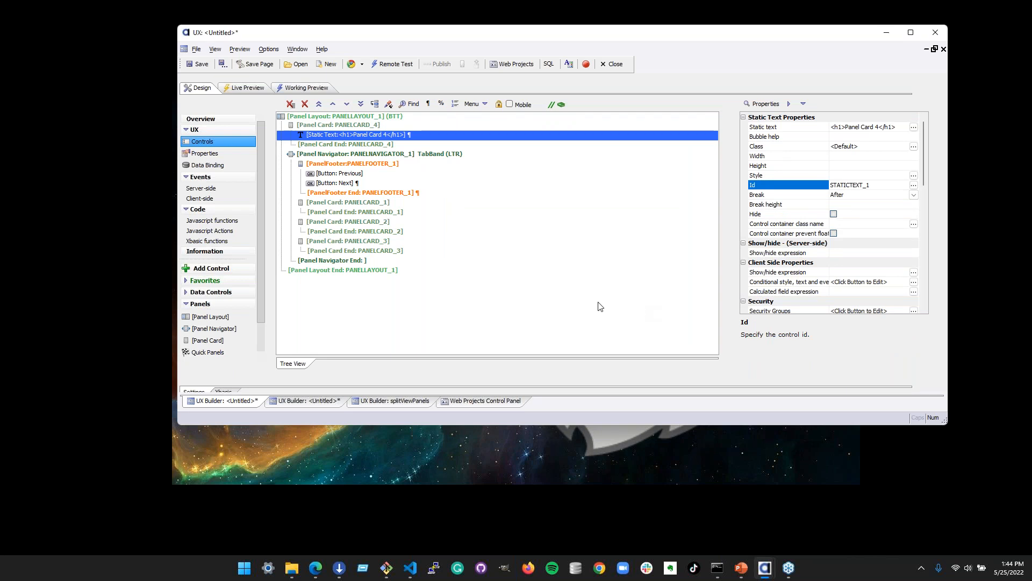
Review the new panel card and the Panel Navigator, and check the BTT layout in the working preview
left_click(413, 125)
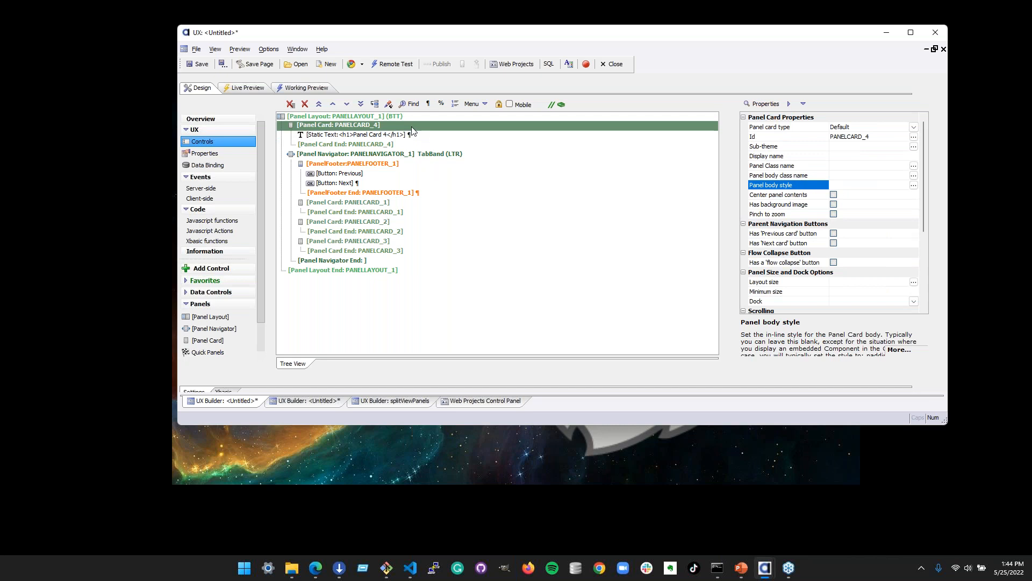
left_click(428, 154)
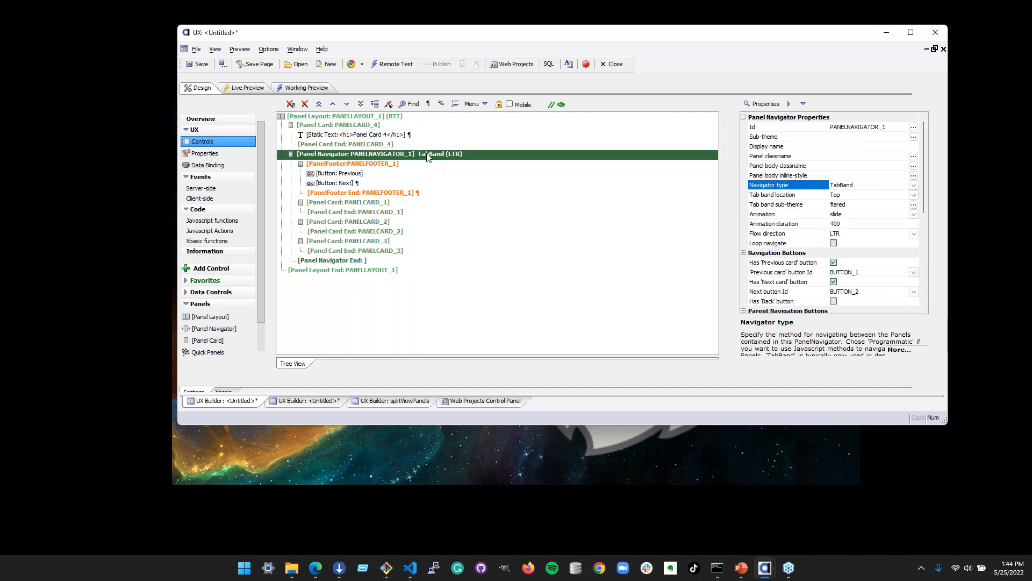
left_click(305, 88)
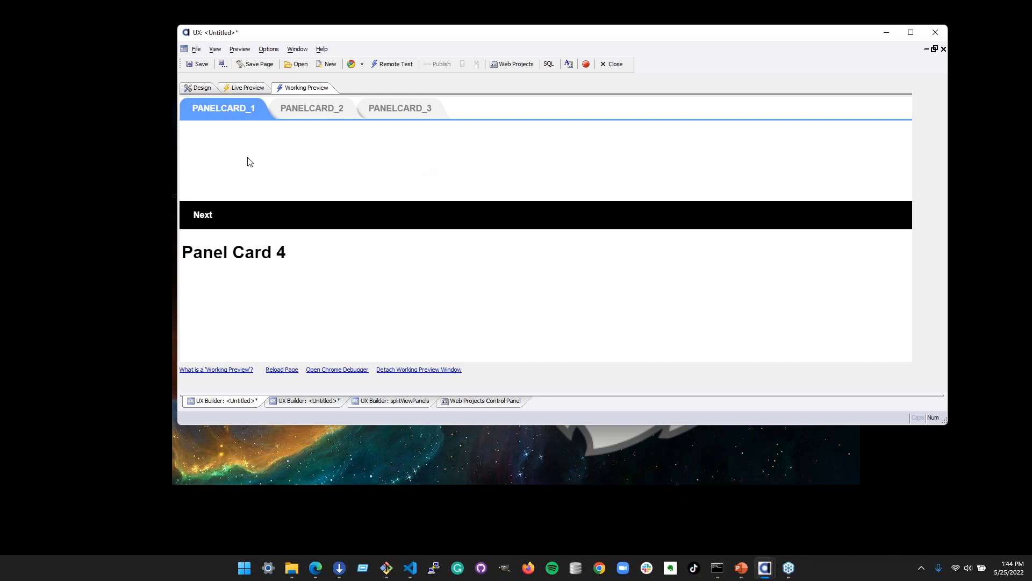
Return to the design and examine the size and dock options of PANELCARD_4
left_click(201, 87)
left_click(343, 124)
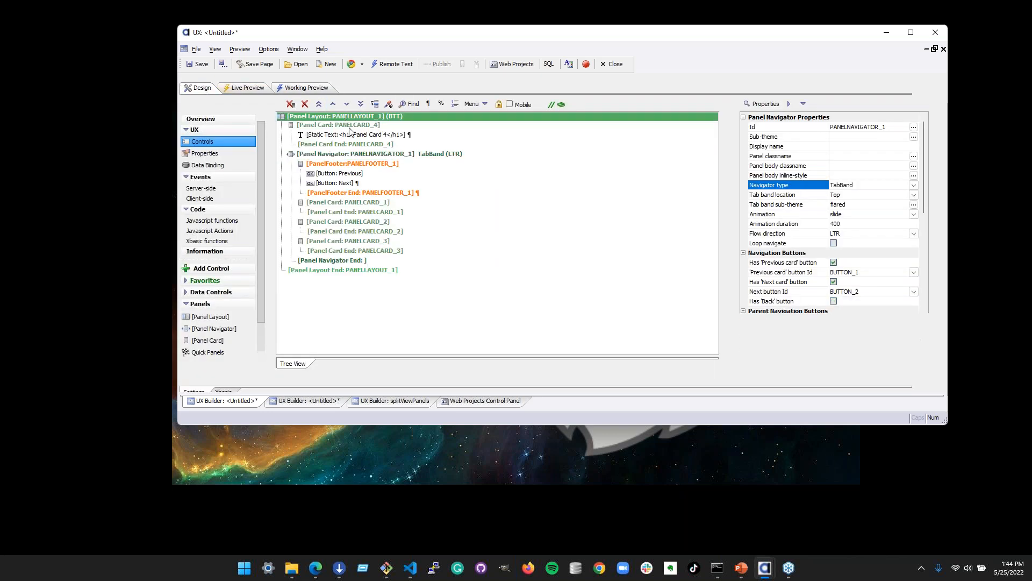
scroll(799, 279, "down", 2)
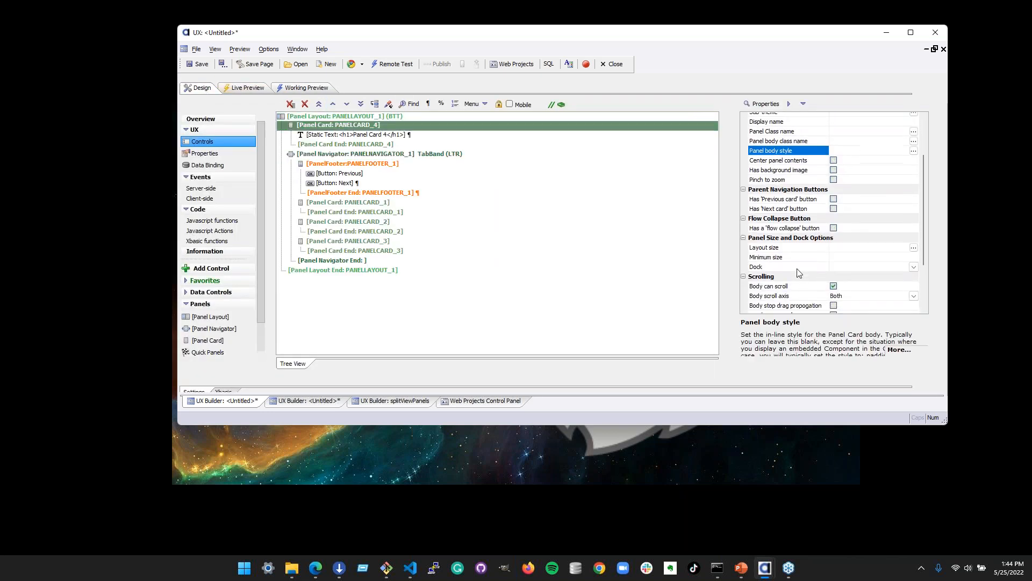
left_click(795, 234)
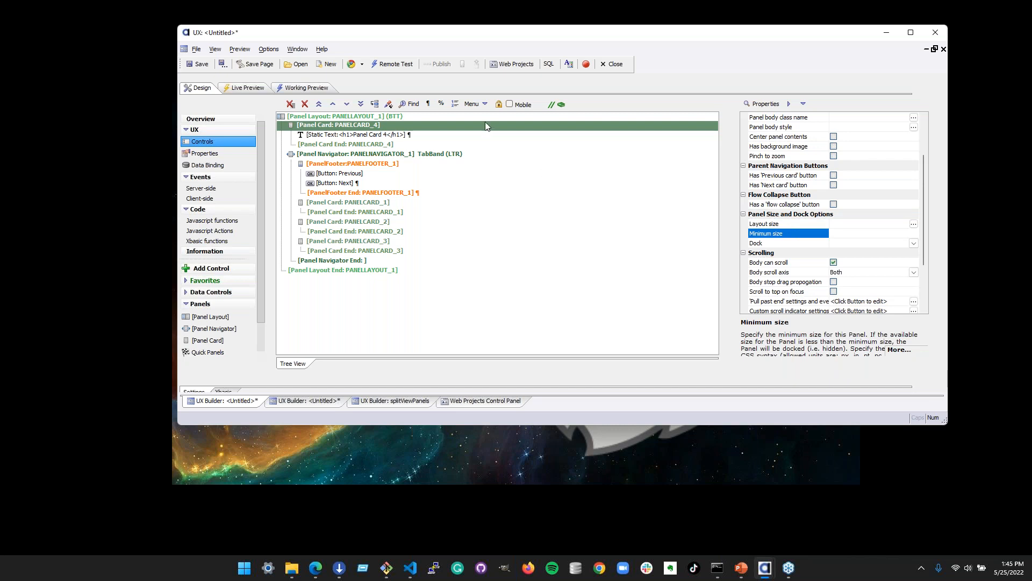
Set the Panel Layout's flow direction to TTB and check the arrangement in the working preview
left_click(428, 113)
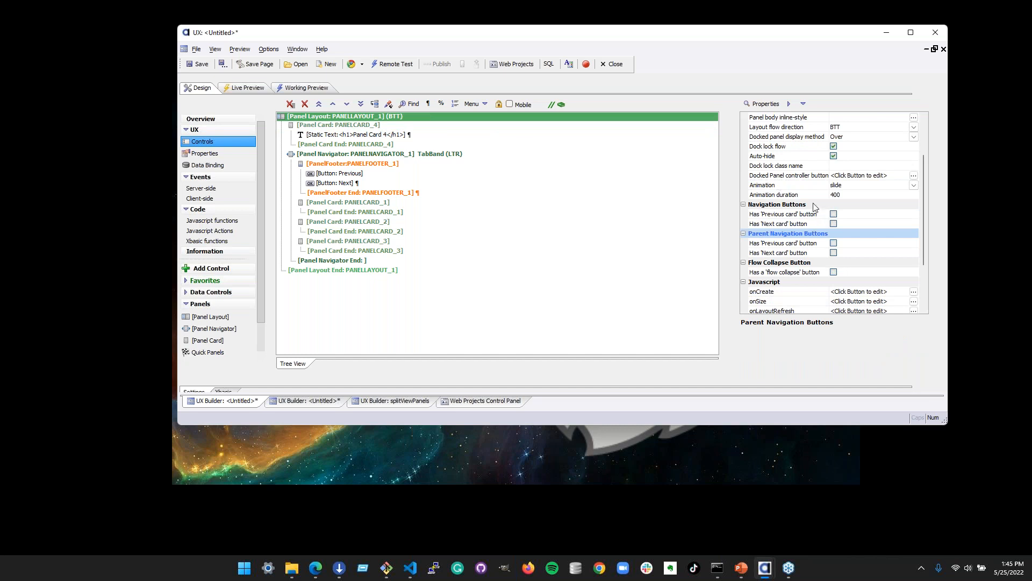
scroll(868, 200, "up", 1)
left_click(913, 156)
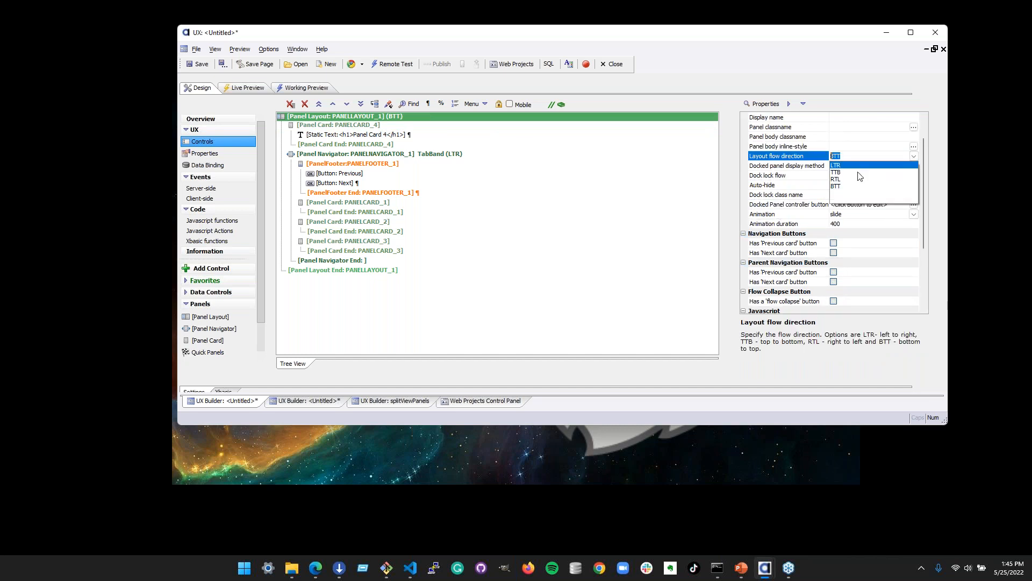
left_click(850, 170)
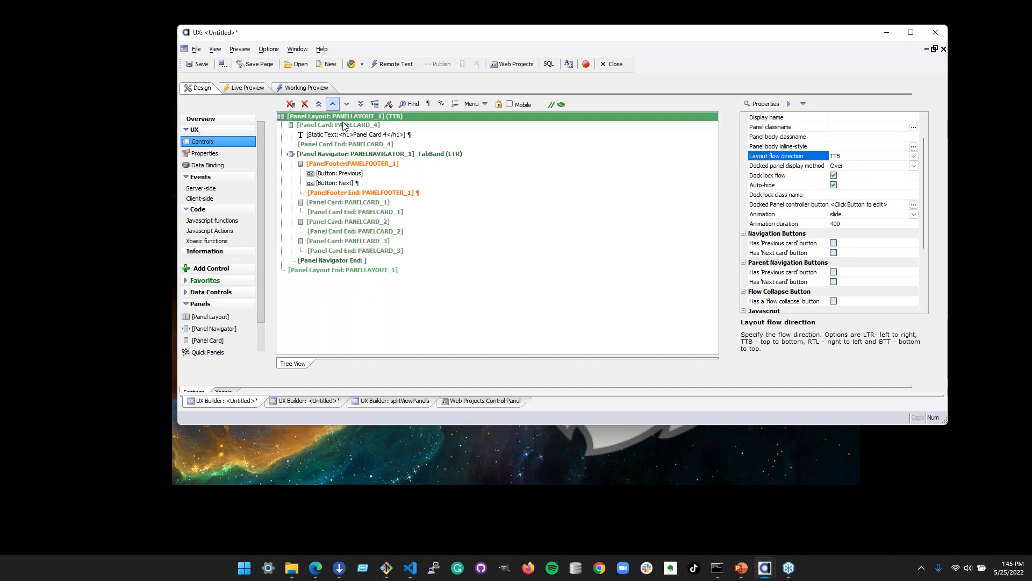
left_click(345, 154)
left_click(322, 87)
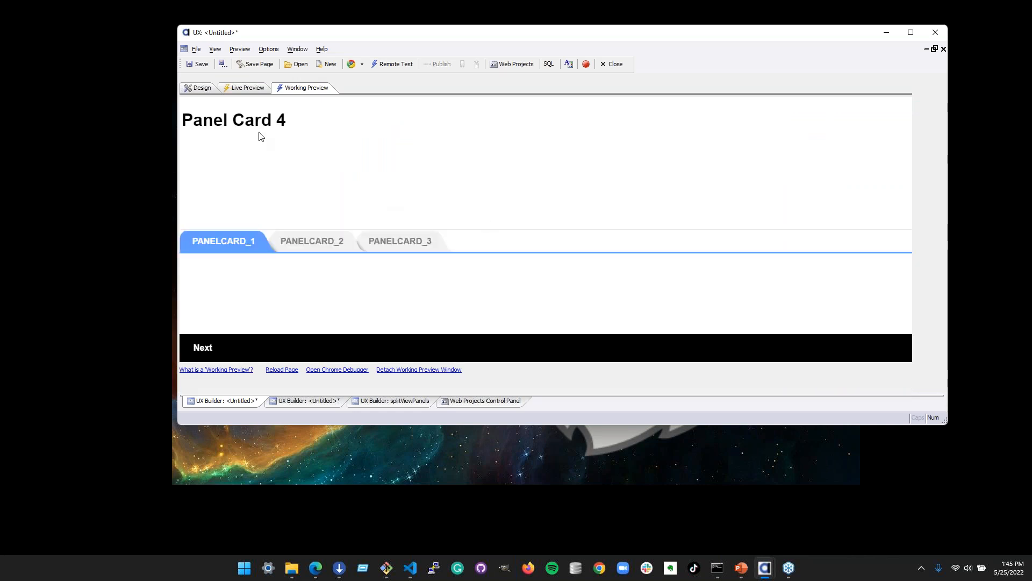
Set the Panel Layout's flow direction to LTR in the design and open the working preview
left_click(190, 87)
left_click(466, 117)
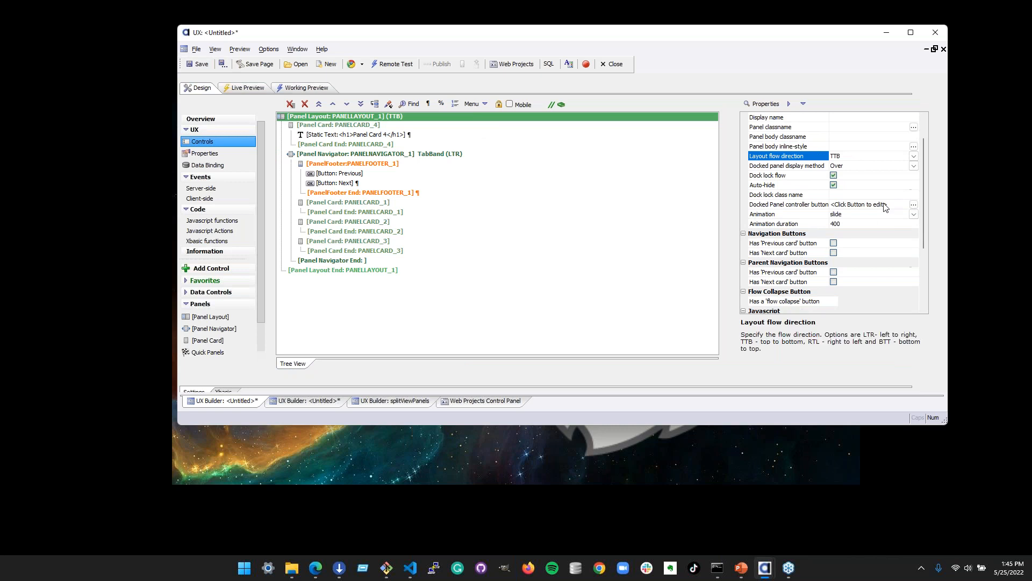
left_click(914, 156)
left_click(846, 167)
left_click(304, 87)
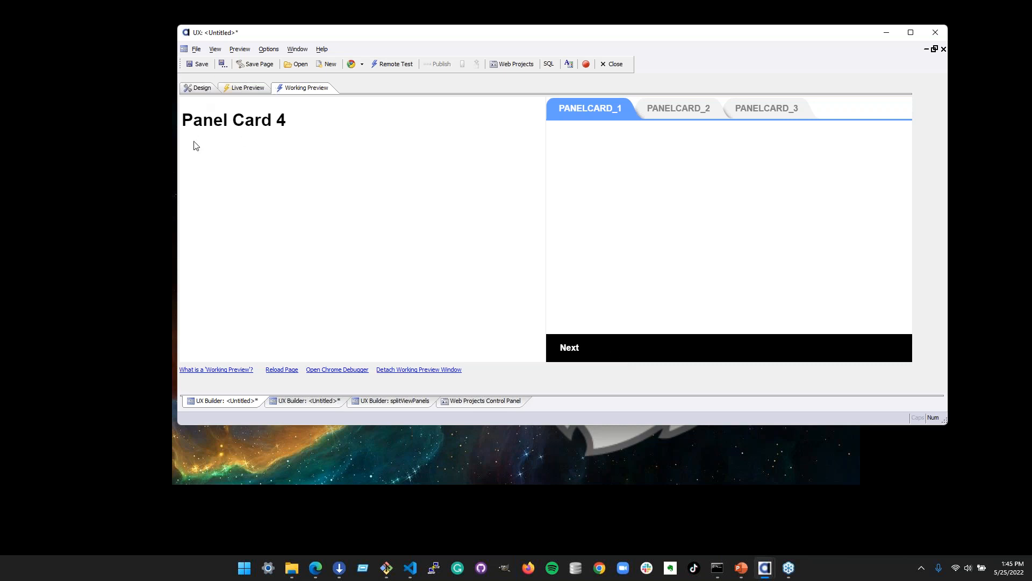
Switch repeatedly among the navigator's three cards beside Panel Card 4, ending on PANELCARD_1
left_click(761, 113)
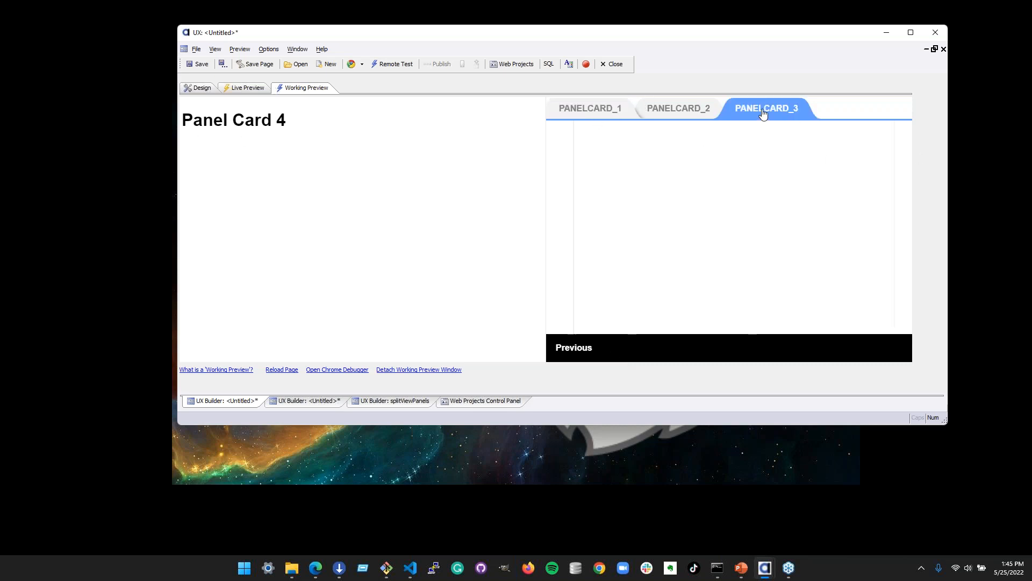
left_click(670, 111)
left_click(612, 112)
left_click(702, 107)
left_click(752, 109)
left_click(620, 112)
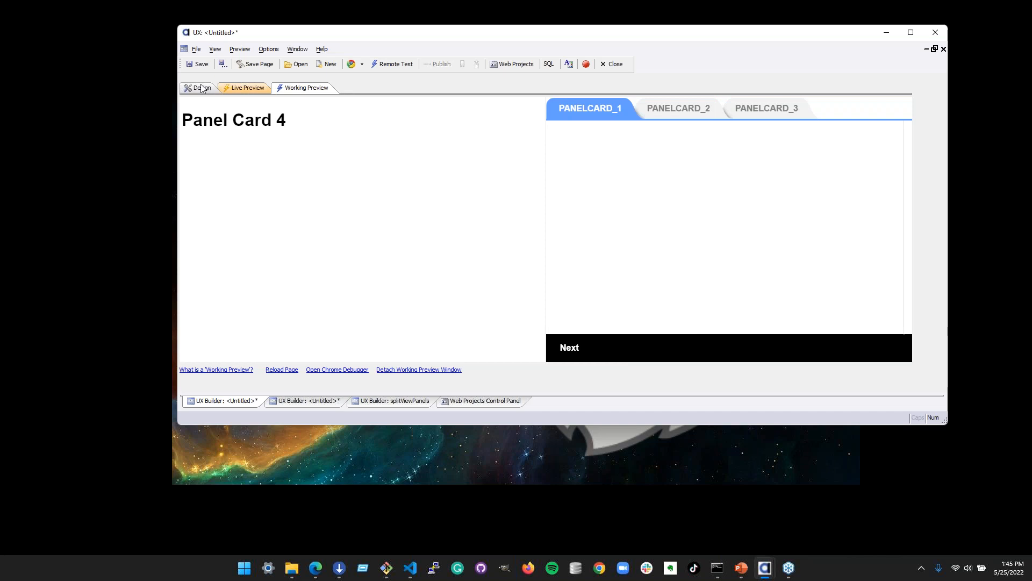
Return to the design and set PANELNAVIGATOR_1's navigator type to Programmatic
left_click(199, 88)
left_click(343, 124)
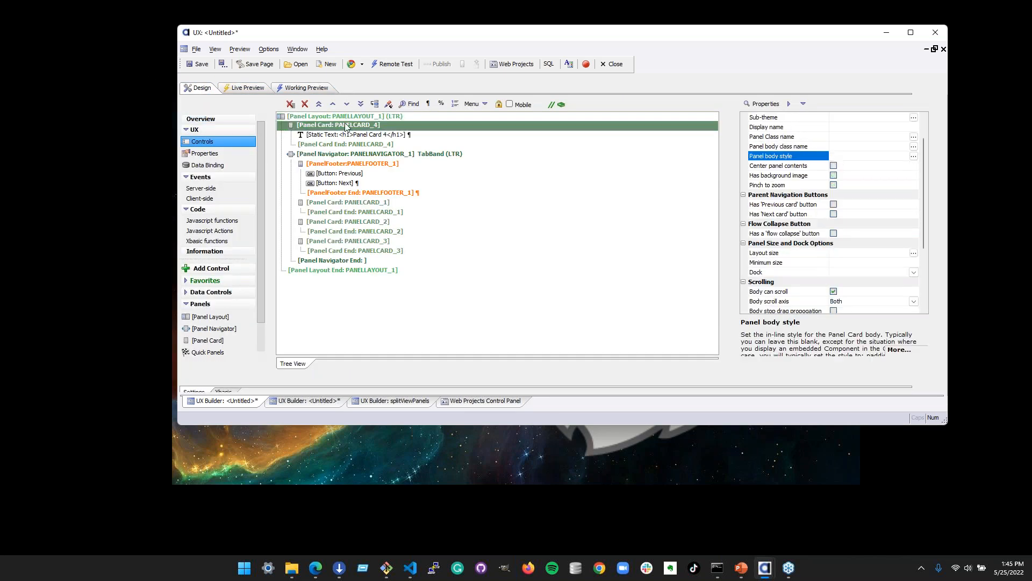
left_click(398, 200)
left_click(394, 156)
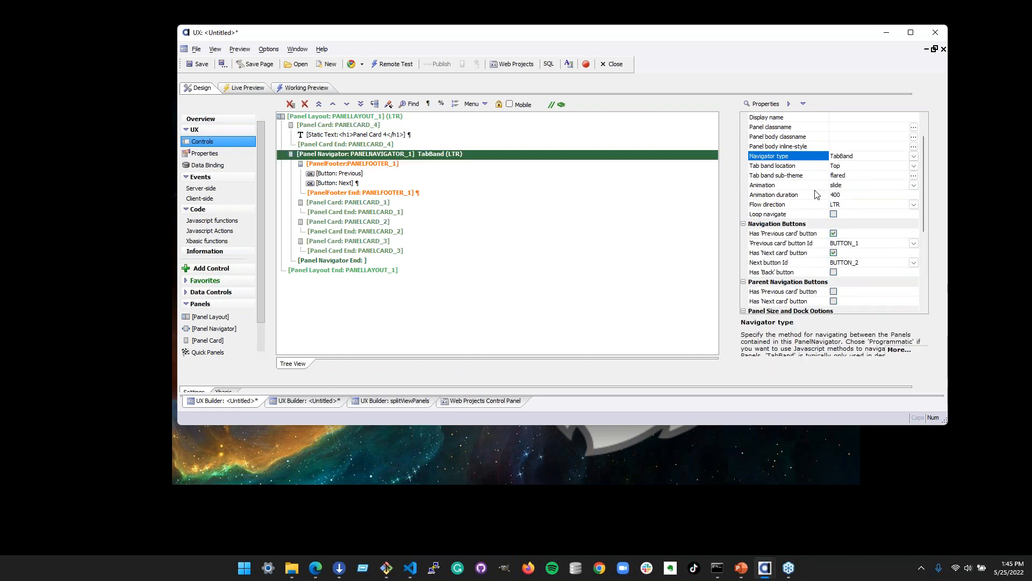
left_click(914, 157)
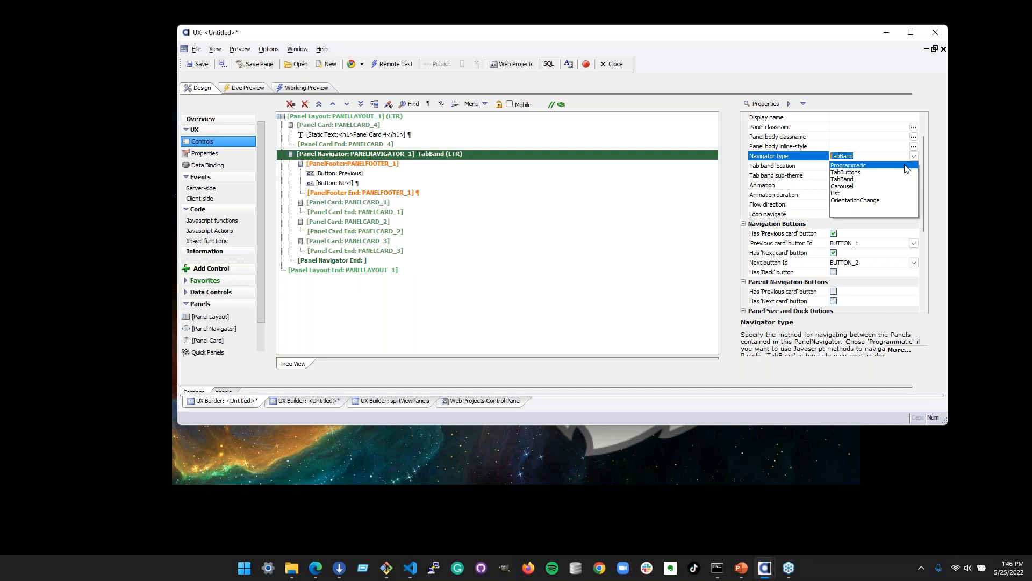
left_click(905, 165)
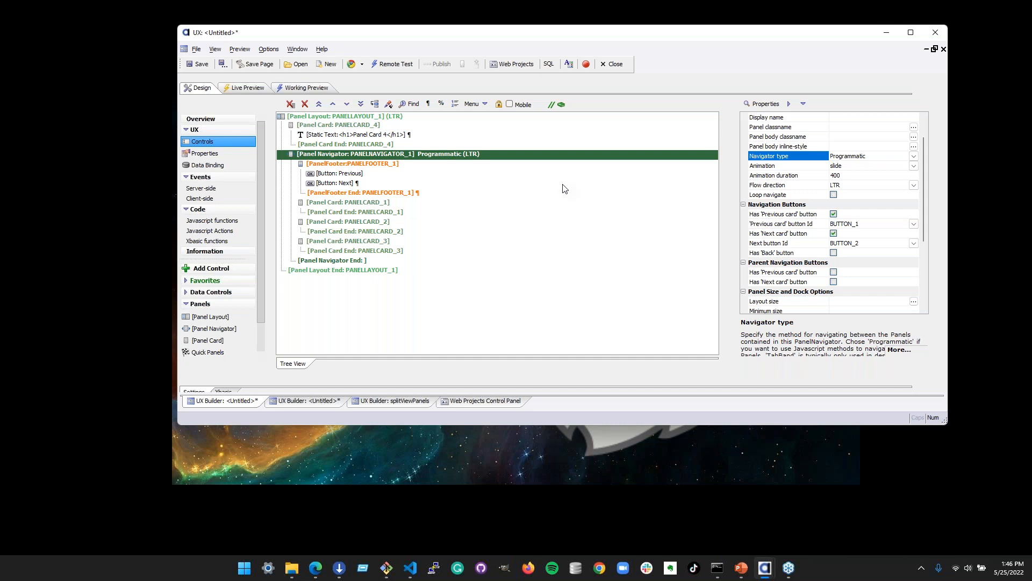
left_click(420, 137)
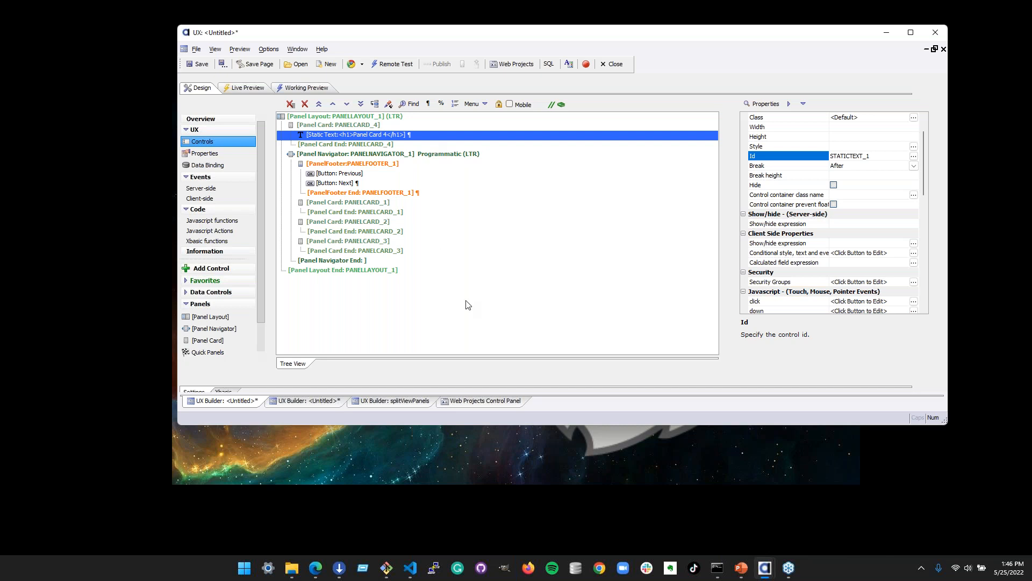
From the Web Projects Control Panel, create a new web component from the Login Component template with the image on the left
left_click(461, 401)
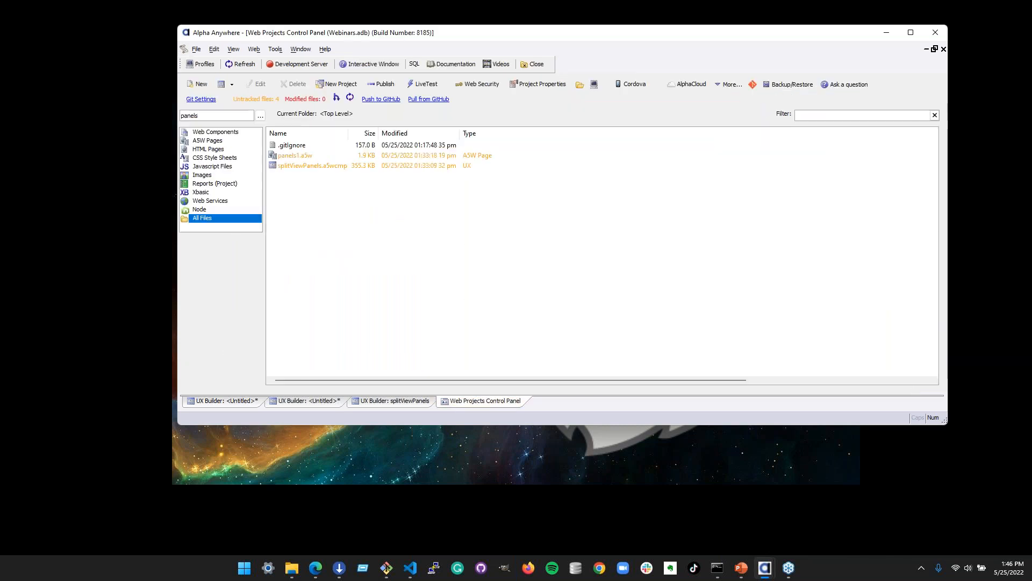
left_click(232, 86)
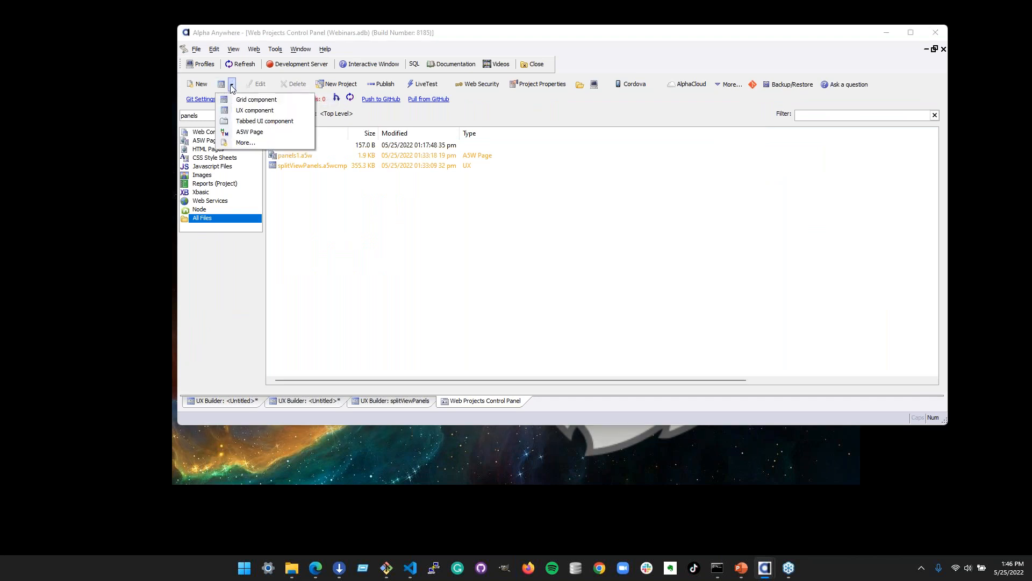
left_click(194, 86)
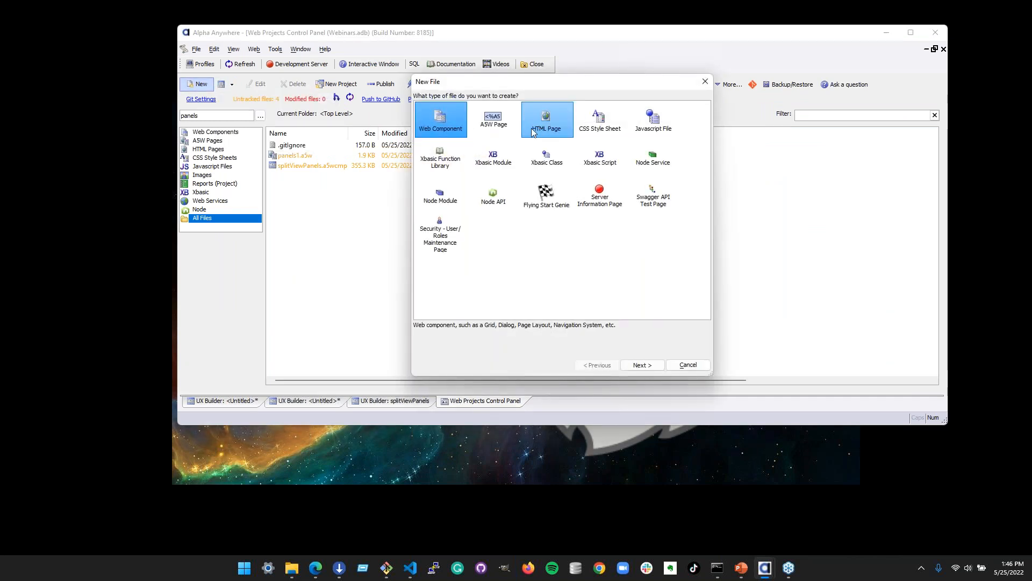
left_click(639, 366)
left_click(598, 119)
left_click(642, 364)
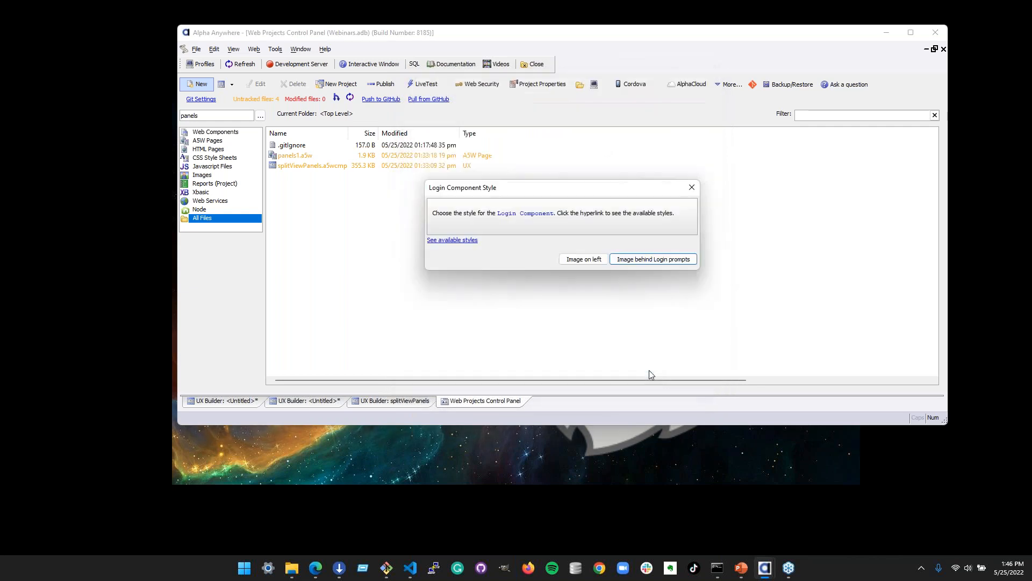
left_click(583, 259)
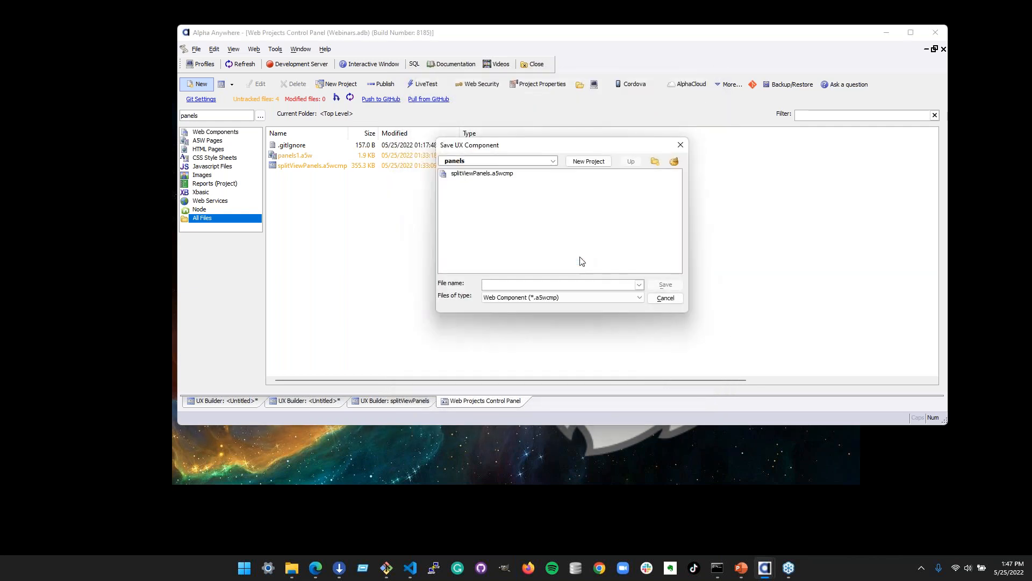
Save the component as login in the panels project with an initial backup, and open it for editing
type("login")
left_click(667, 285)
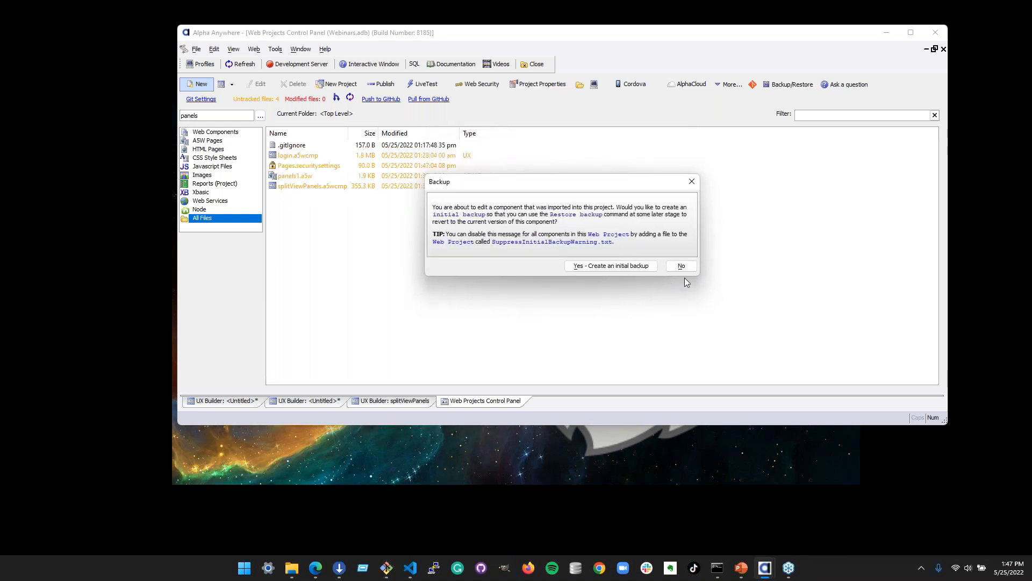
left_click(623, 266)
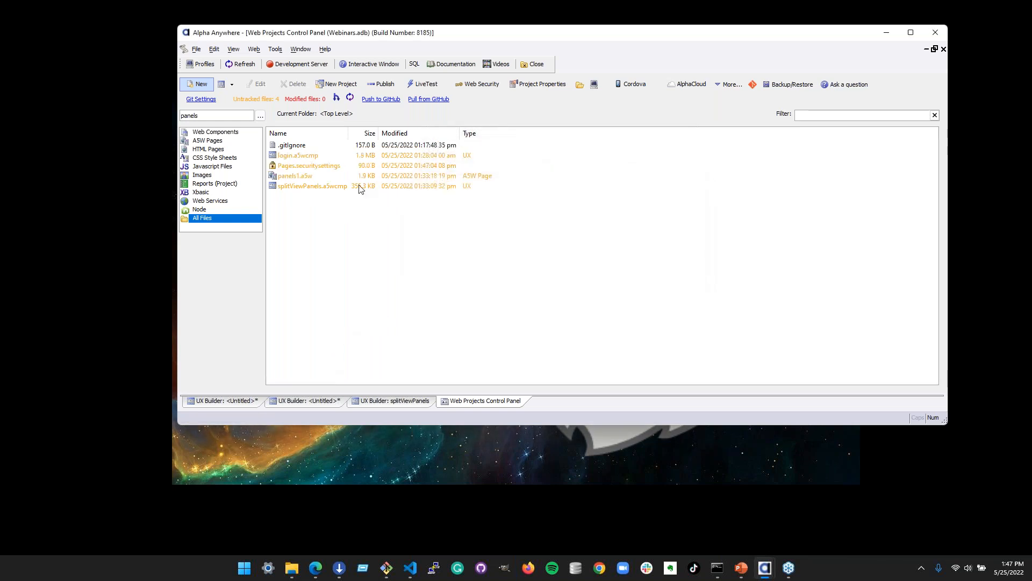
double_click(297, 155)
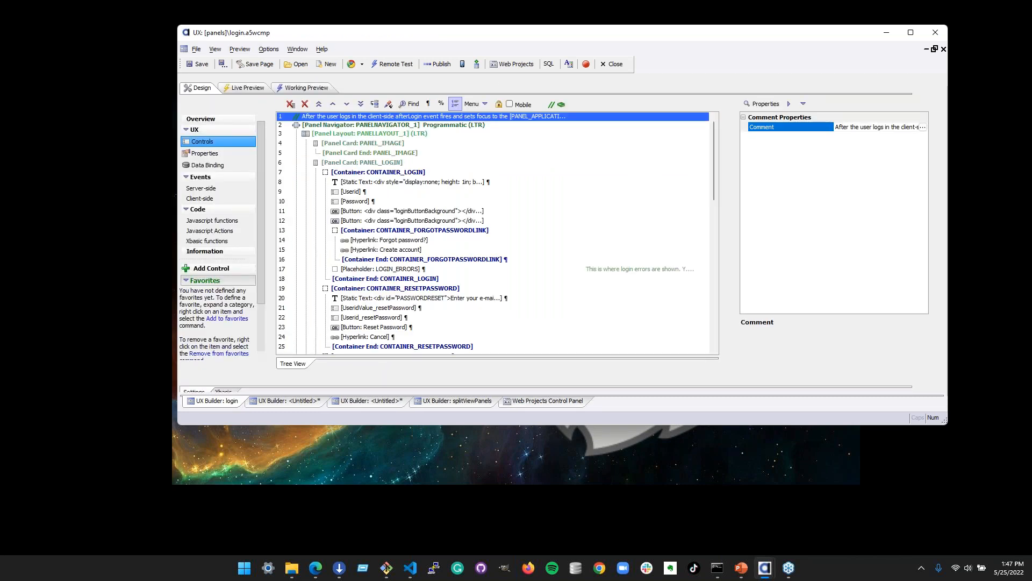
Examine the login component's structure, including its Panel Navigator, nested Panel Layout, login containers, and PANELCARD_APPLICATION with its Logout button
left_click(440, 135)
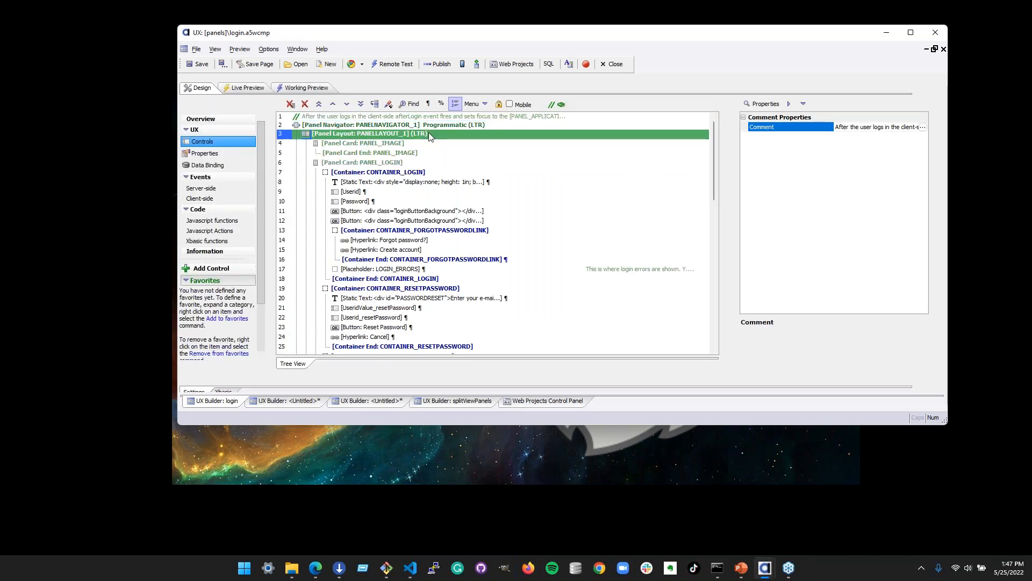
left_click(444, 126)
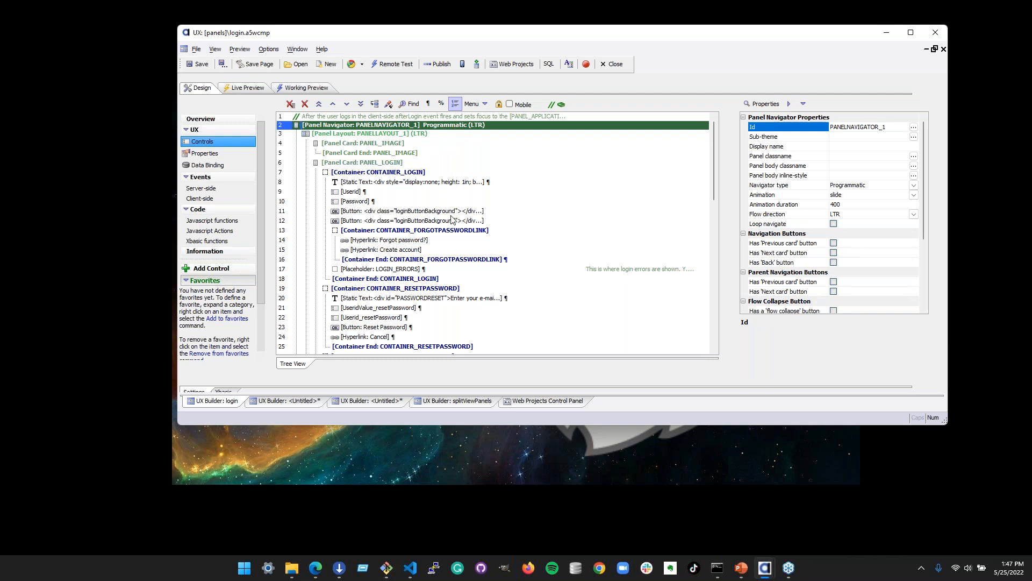
scroll(425, 155, "down", 1)
scroll(424, 156, "down", 14)
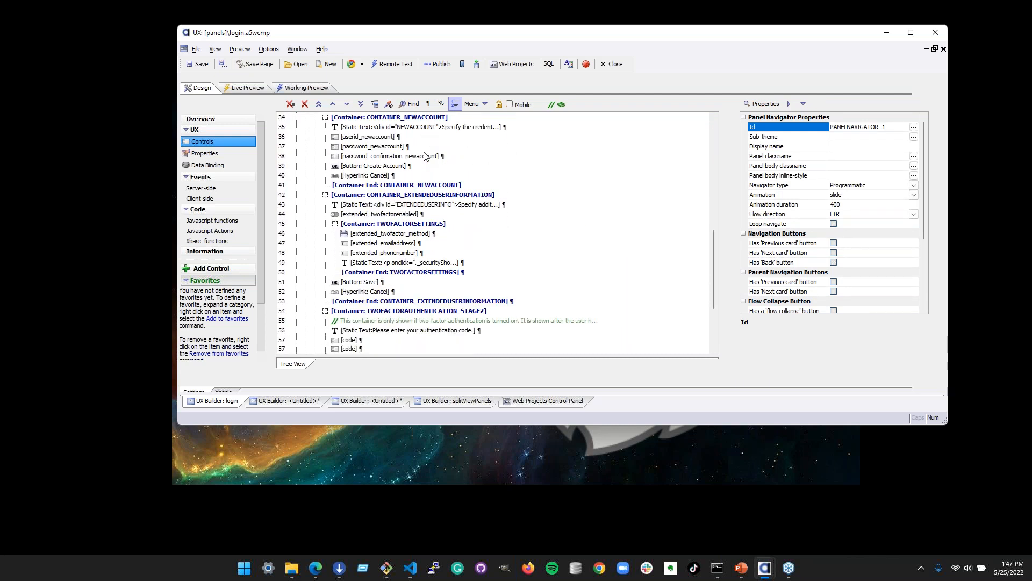
left_click(391, 291)
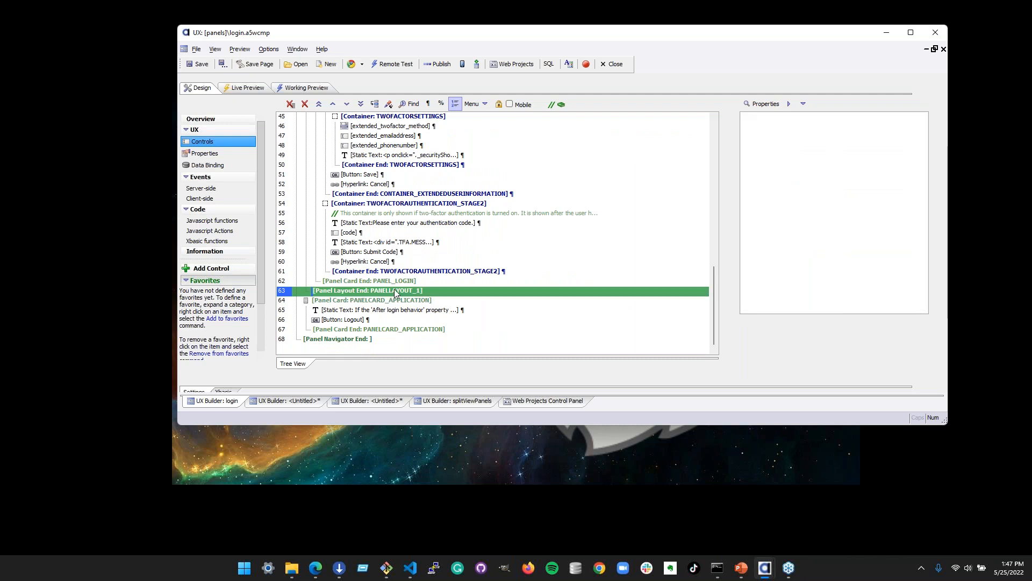
left_click(430, 301)
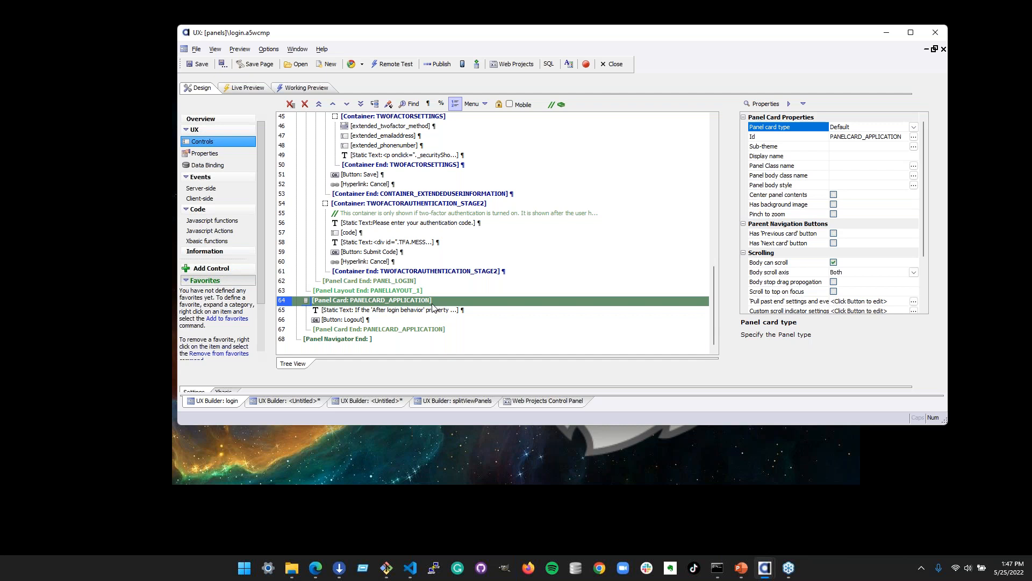
left_click(425, 313)
left_click(422, 319)
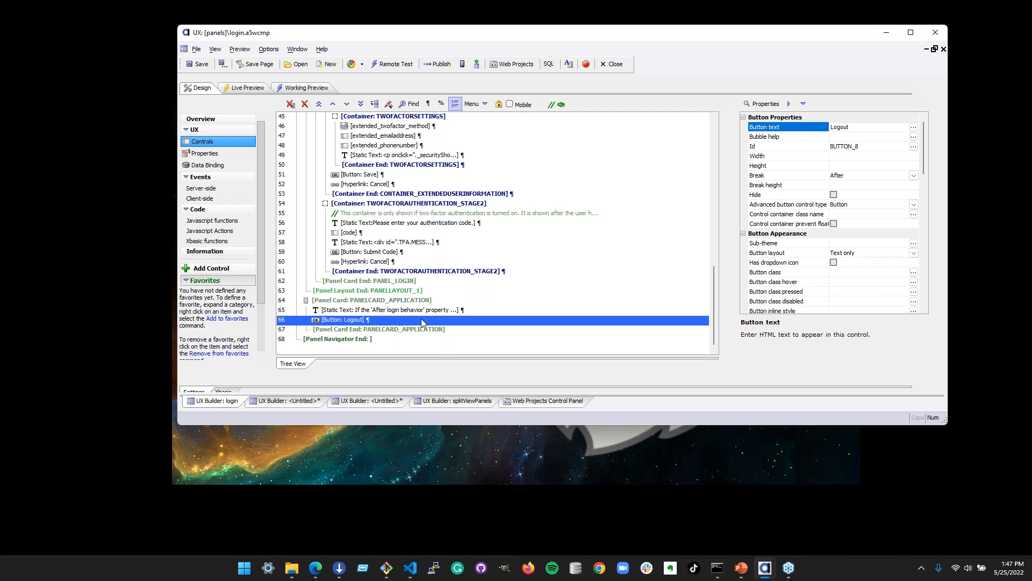
scroll(446, 241, "up", 4)
scroll(446, 241, "up", 6)
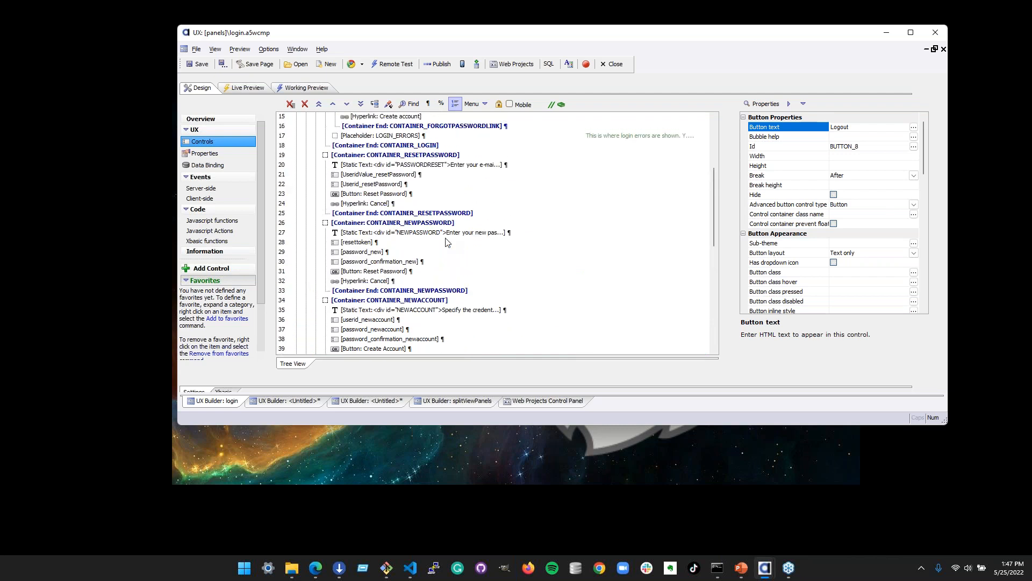
scroll(474, 236, "up", 5)
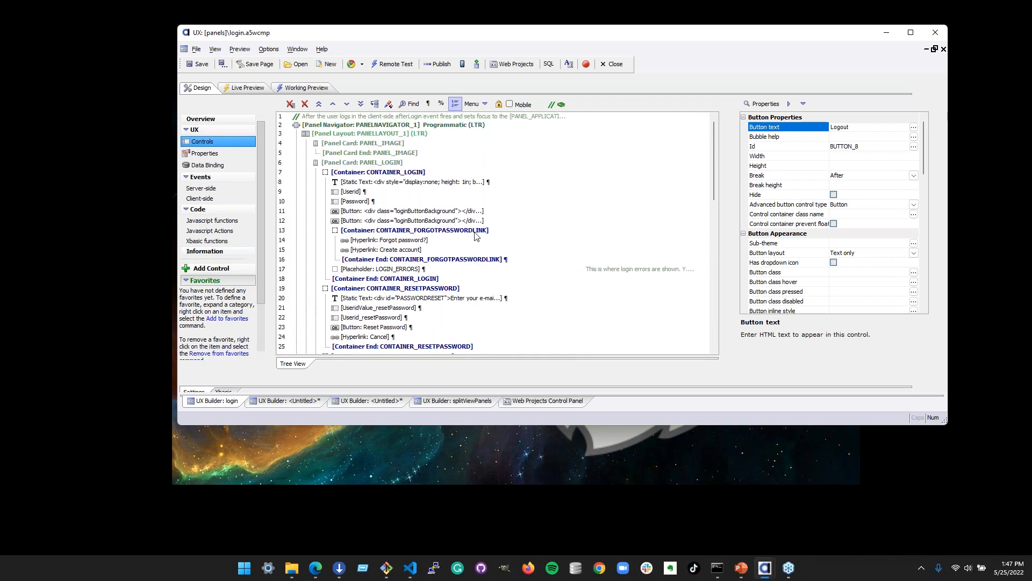
left_click(424, 127)
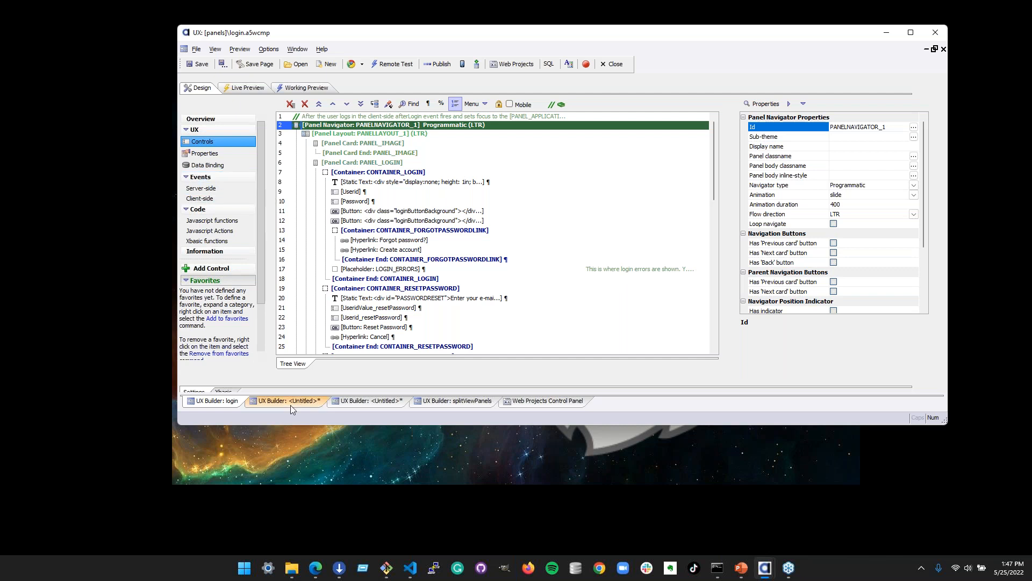
In the untitled Panel Layout component, duplicate PANELCARD_4's static text and move the copy into PANELCARD_1
left_click(272, 400)
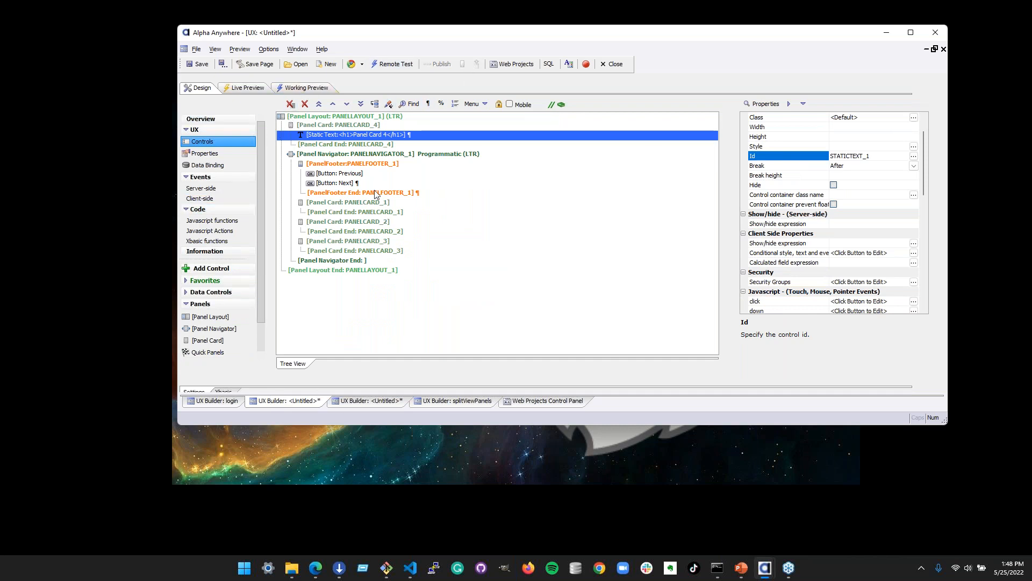
left_click(378, 212)
left_click(383, 222)
left_click(385, 240)
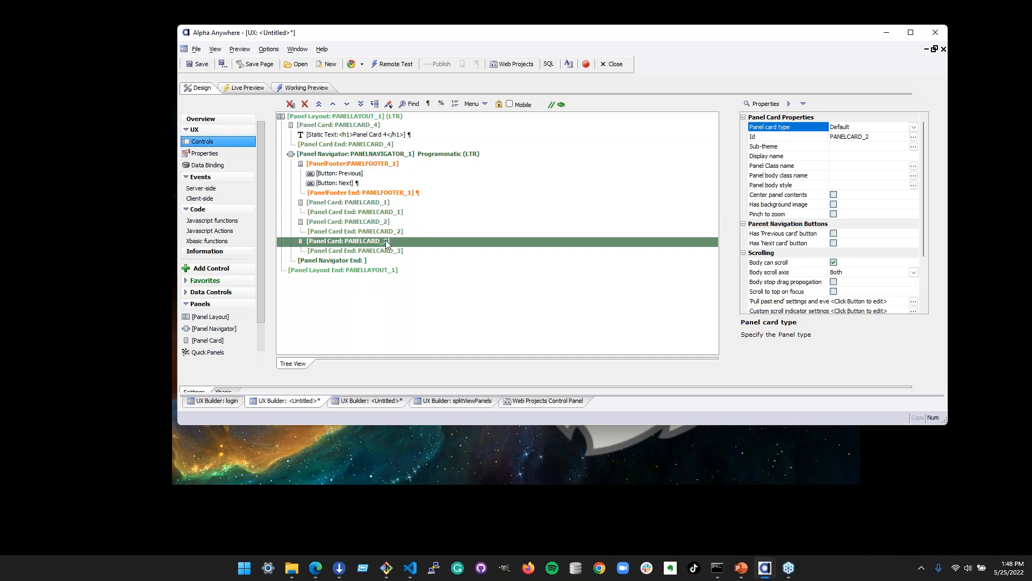
left_click(415, 203)
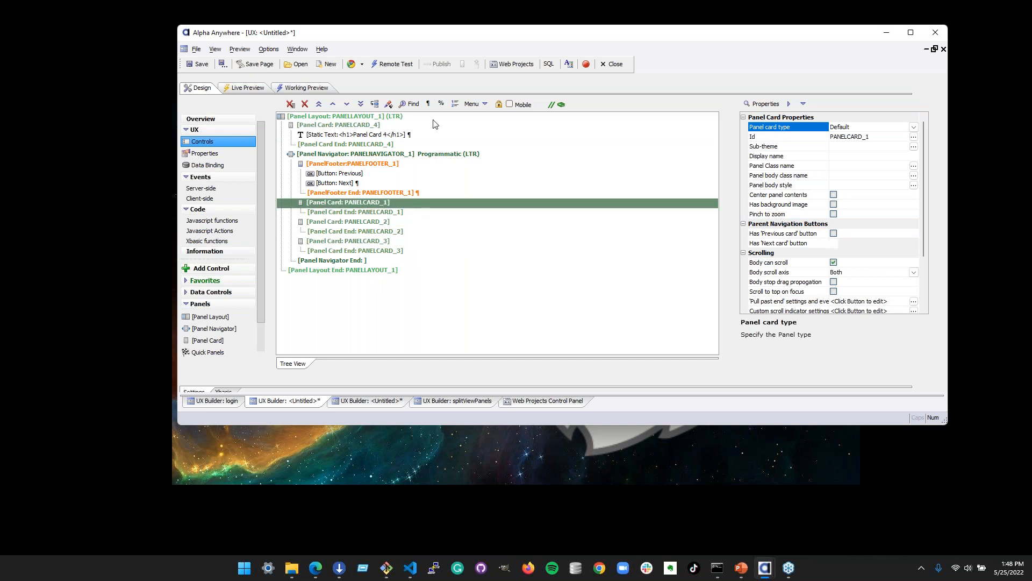
left_click(386, 136)
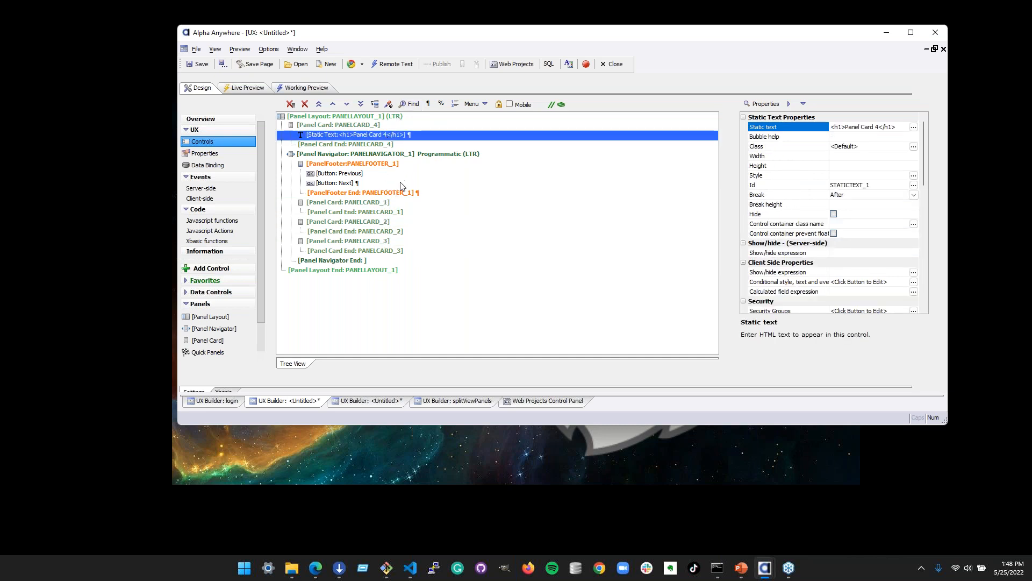
key("ctrl+v")
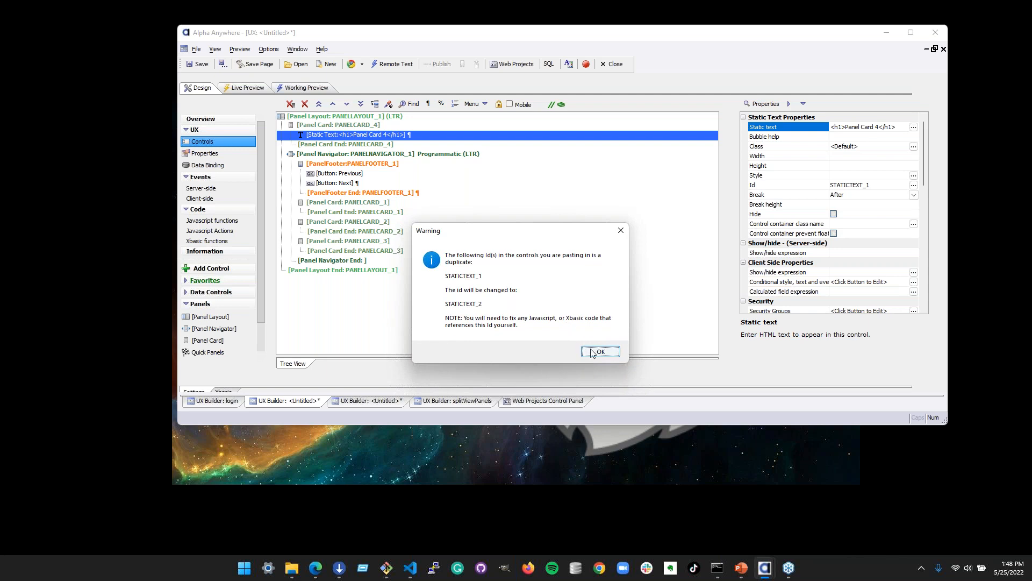
left_click(591, 349)
left_click_drag(423, 156, 415, 214)
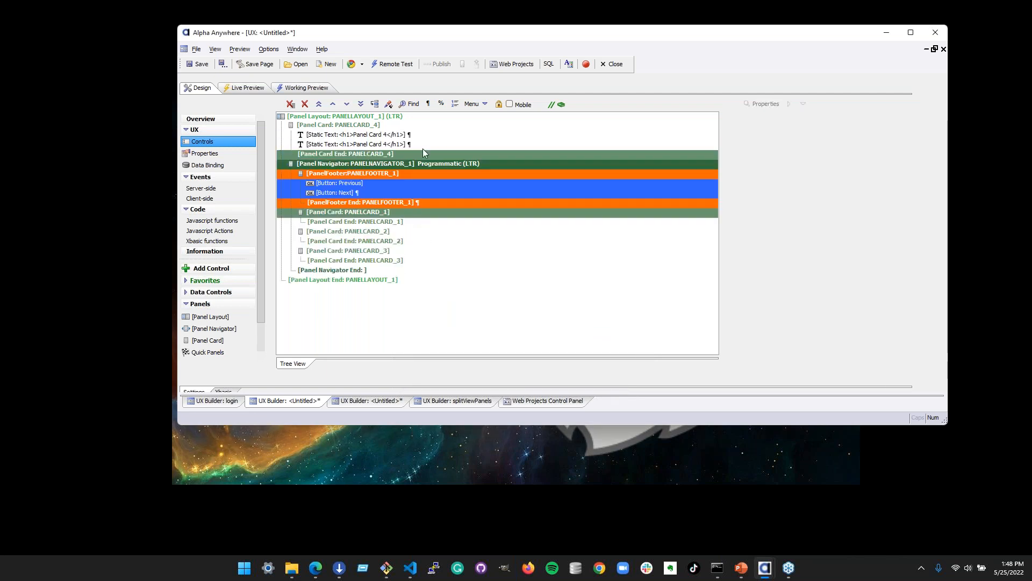
left_click(333, 104)
left_click(385, 211)
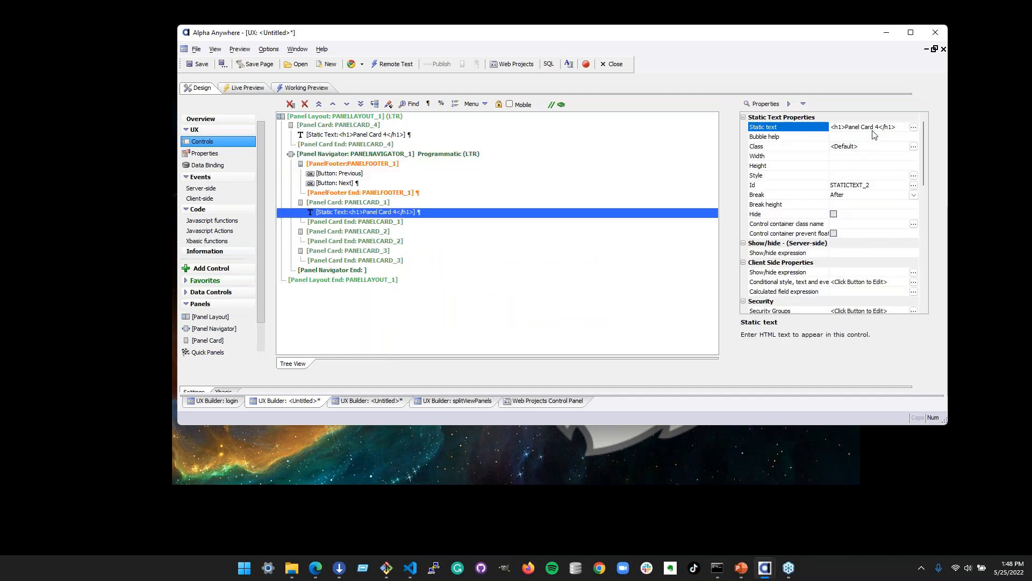
Change the static text in PANELCARD_1 to <h1>Panel Card 1</h1>
double_click(875, 129)
left_click(345, 155)
key("BackSpace")
type("1")
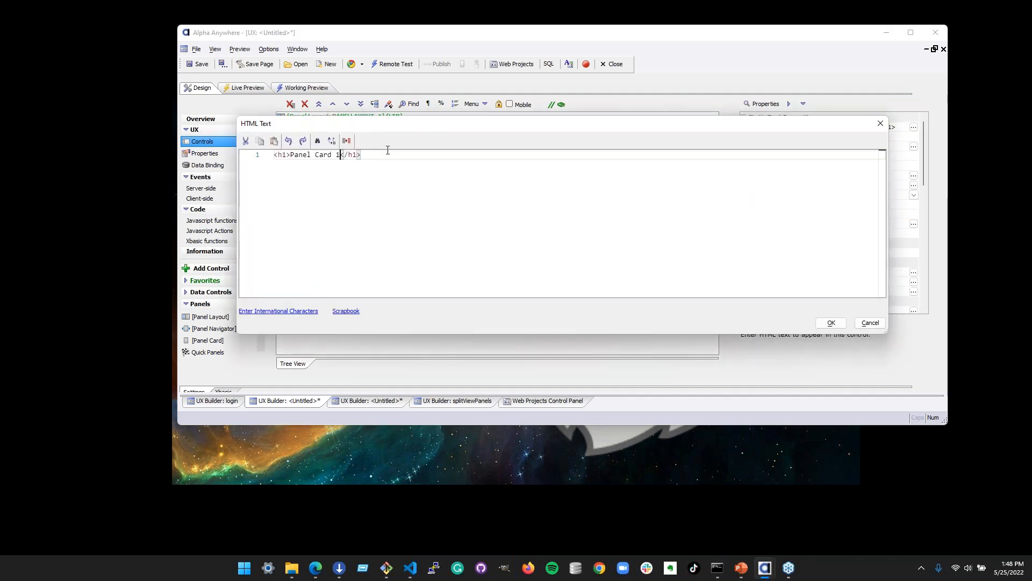
left_click(831, 323)
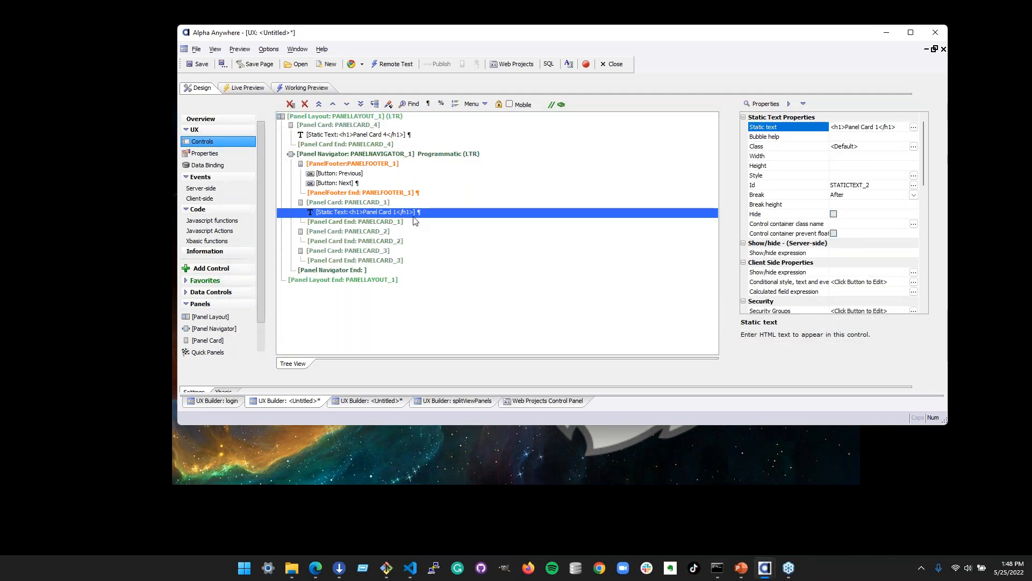
Place a copy of PANELCARD_1's static text in PANELCARD_2, with its text set to <h1>Panel Card 2</h1>
key("ctrl+v")
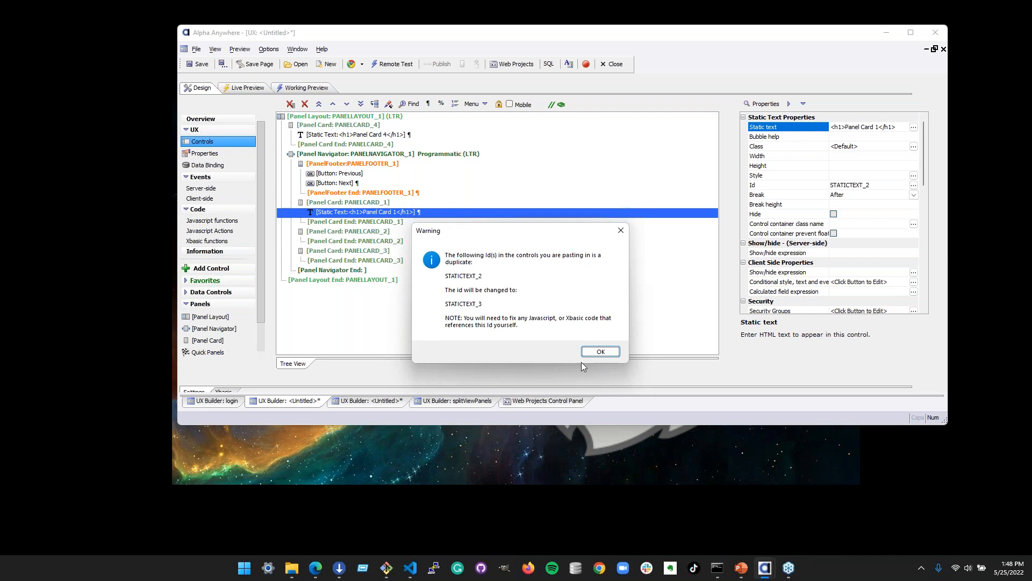
left_click(600, 352)
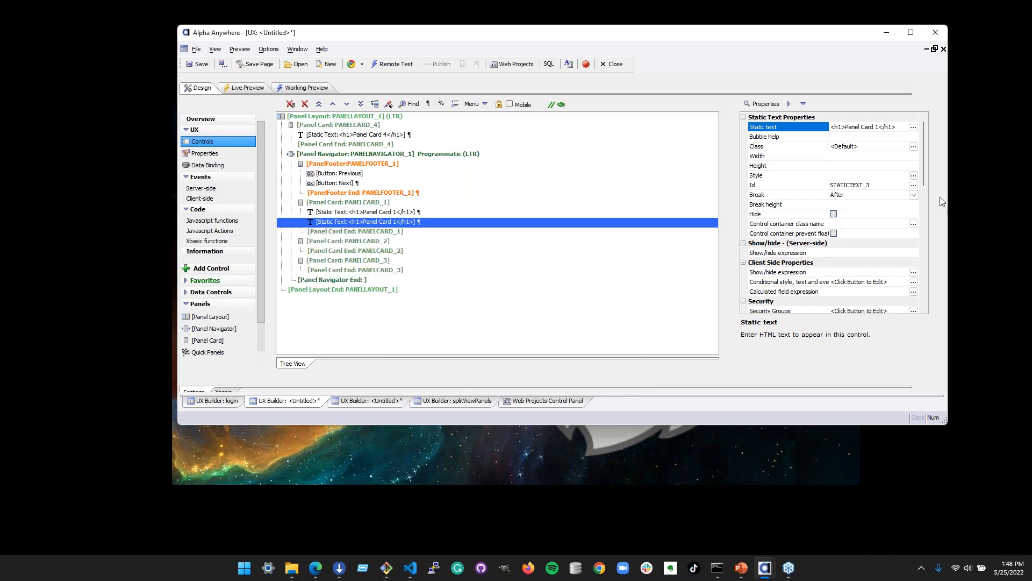
left_click(914, 127)
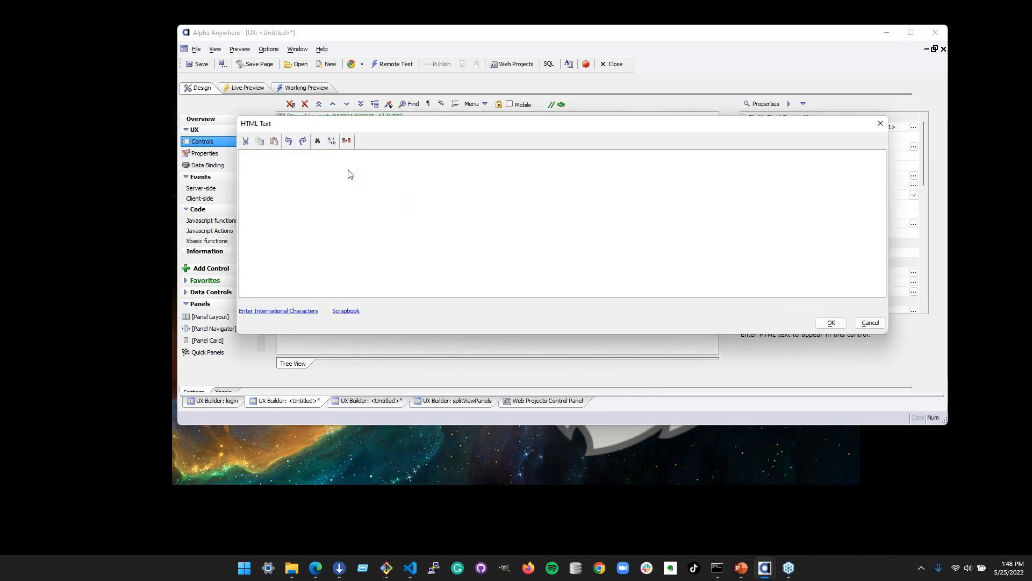
left_click(339, 155)
key("BackSpace")
type("2")
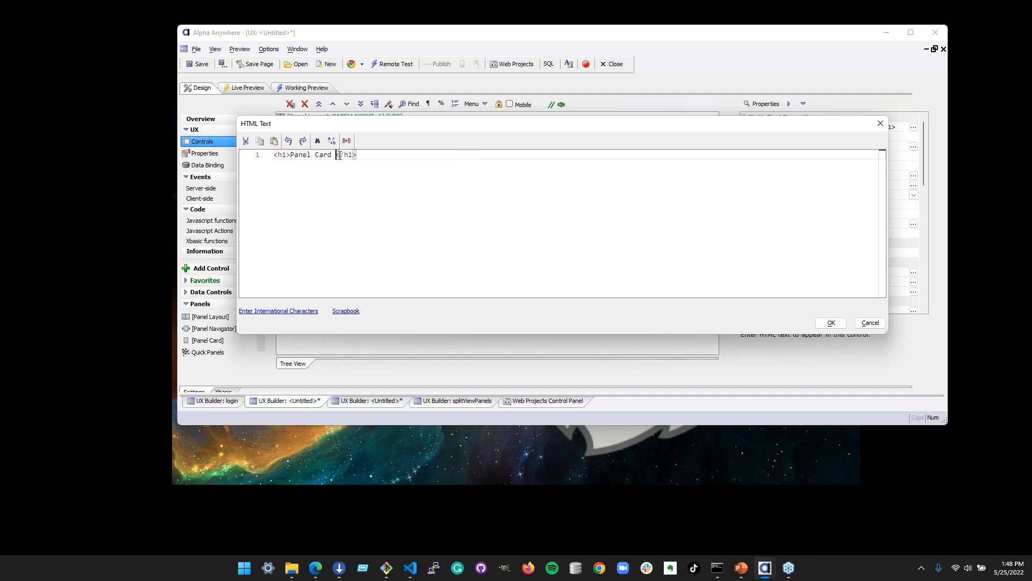
left_click(823, 322)
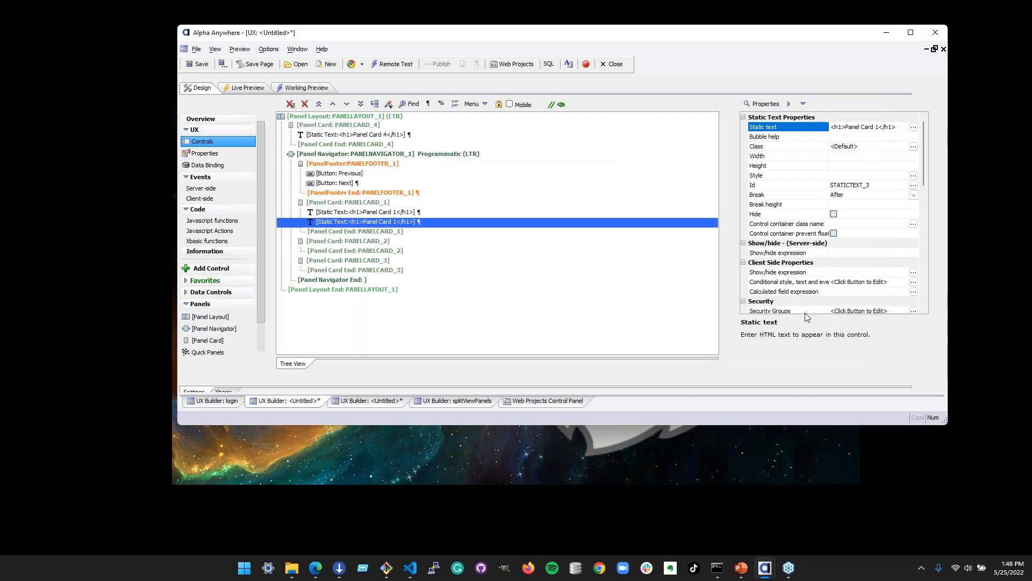
left_click(347, 104)
left_click(347, 104)
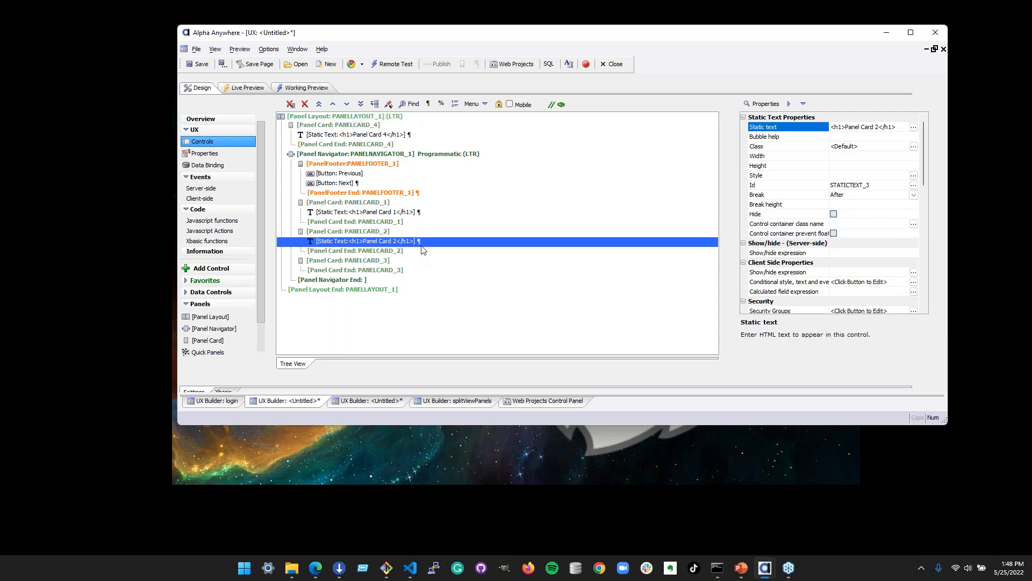
Place another copy of the static text in PANELCARD_3, with its text set to <h1>Panel Card 3</h1>
key("ctrl+v")
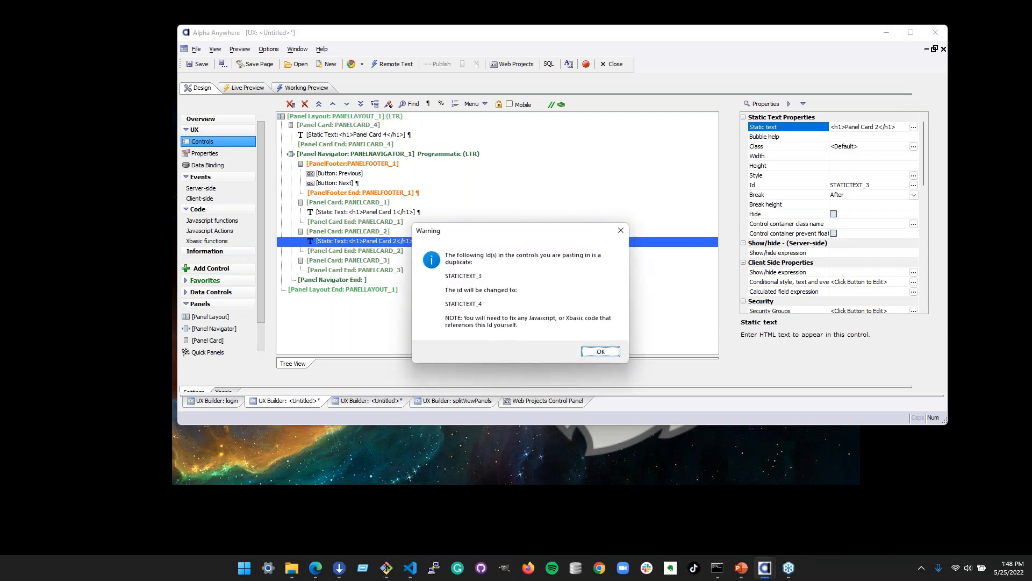
left_click(600, 352)
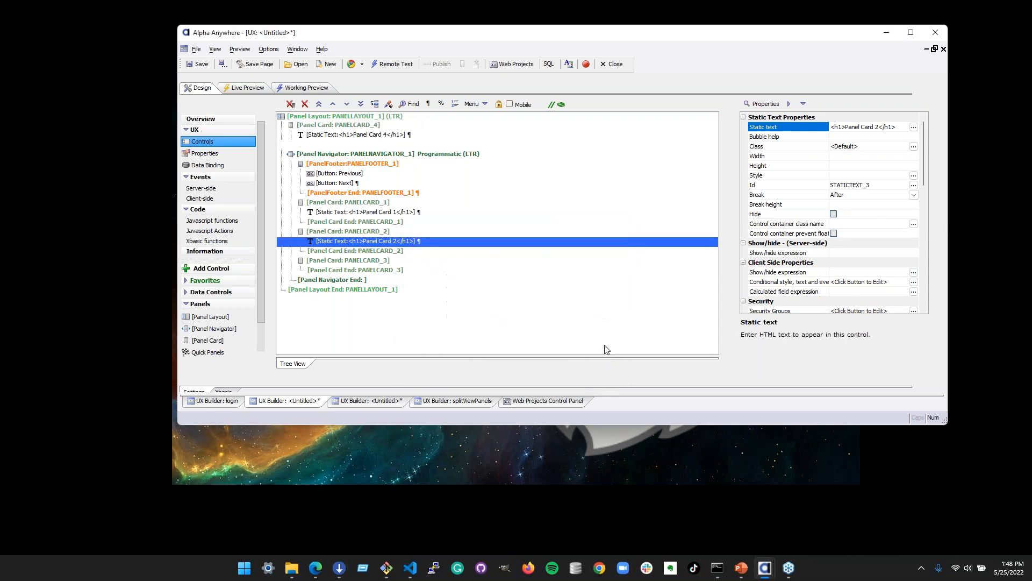
left_click(347, 103)
left_click(347, 104)
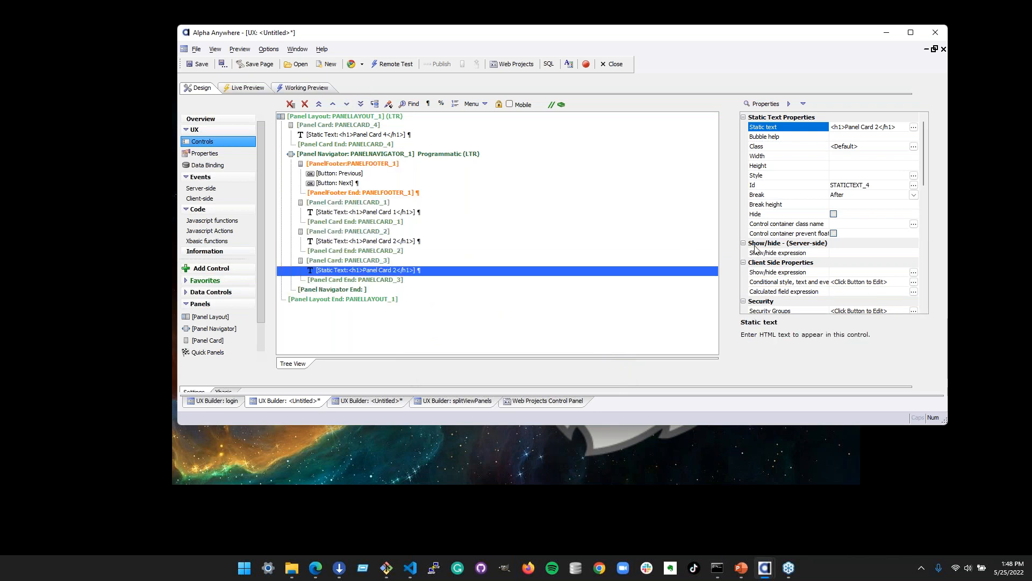
double_click(875, 127)
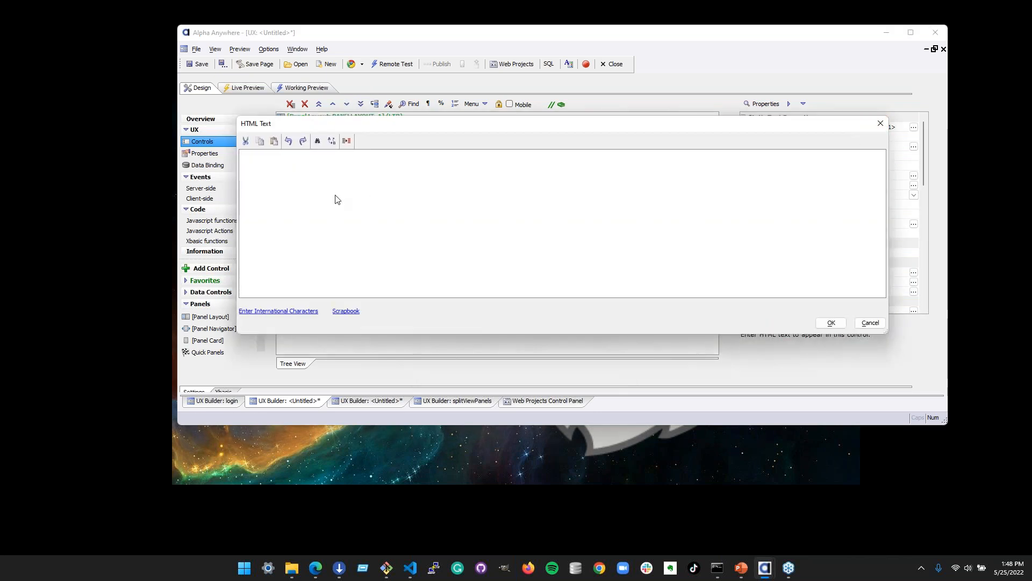
left_click(340, 156)
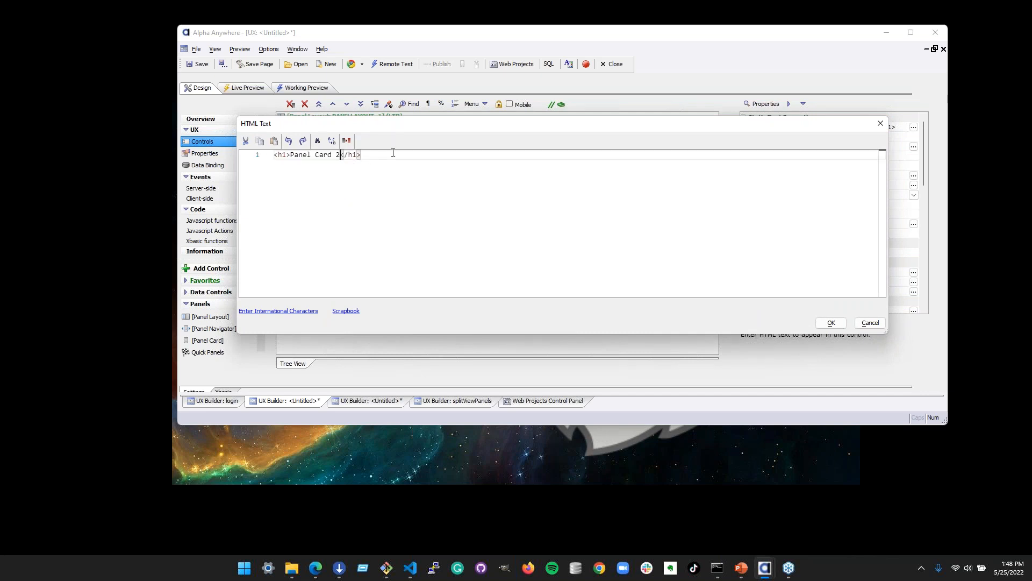
left_click(831, 323)
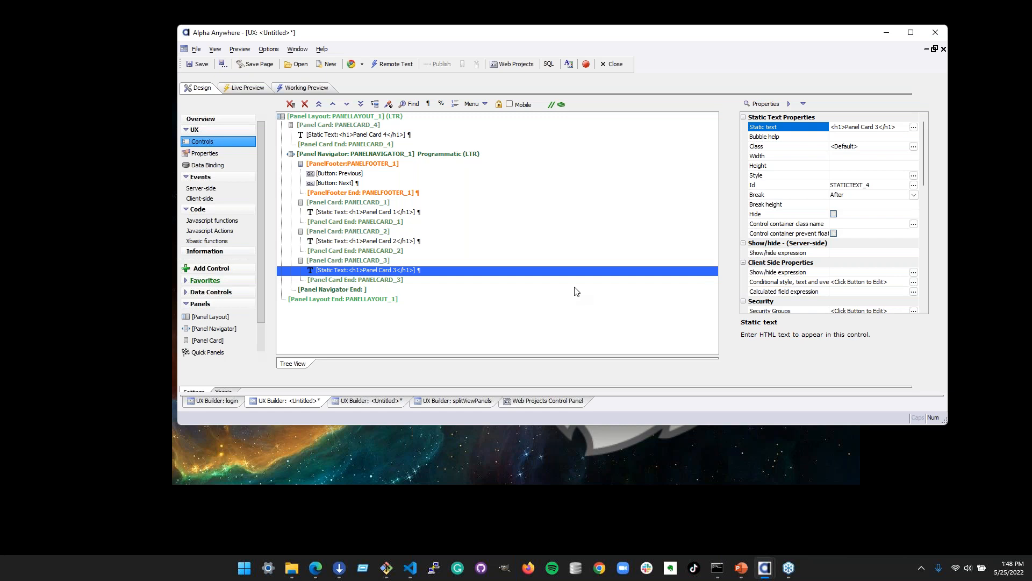
left_click(415, 212)
left_click(422, 242)
left_click(428, 272)
Add a button labelled Panel 1 below the static text in PANELCARD_4
left_click(401, 137)
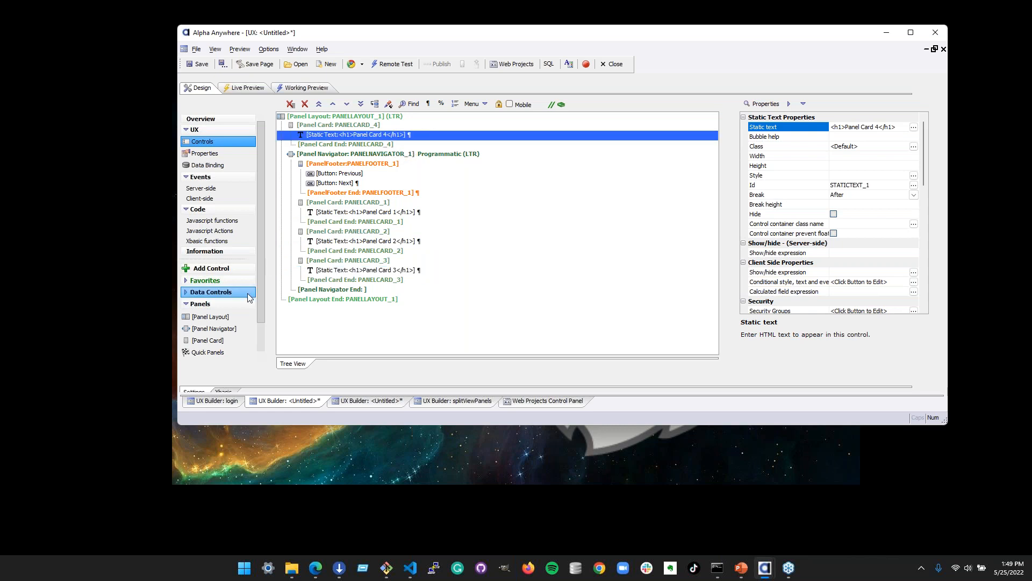
key("ctrl+a")
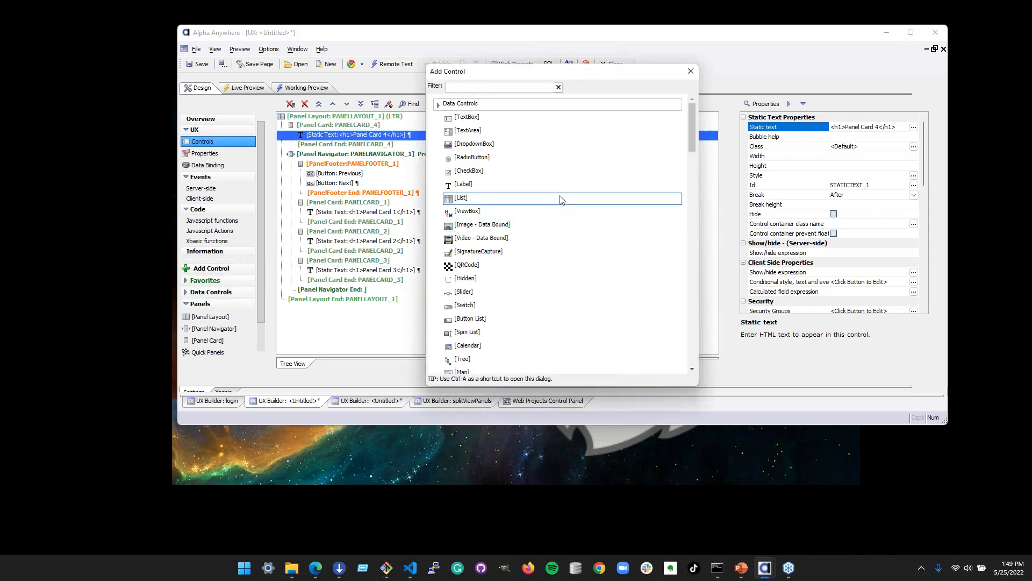
type("button")
double_click(516, 131)
type("PSanel")
key("BackSpace")
key("BackSpace")
key("BackSpace")
key("BackSpace")
key("BackSpace")
type("anel 1")
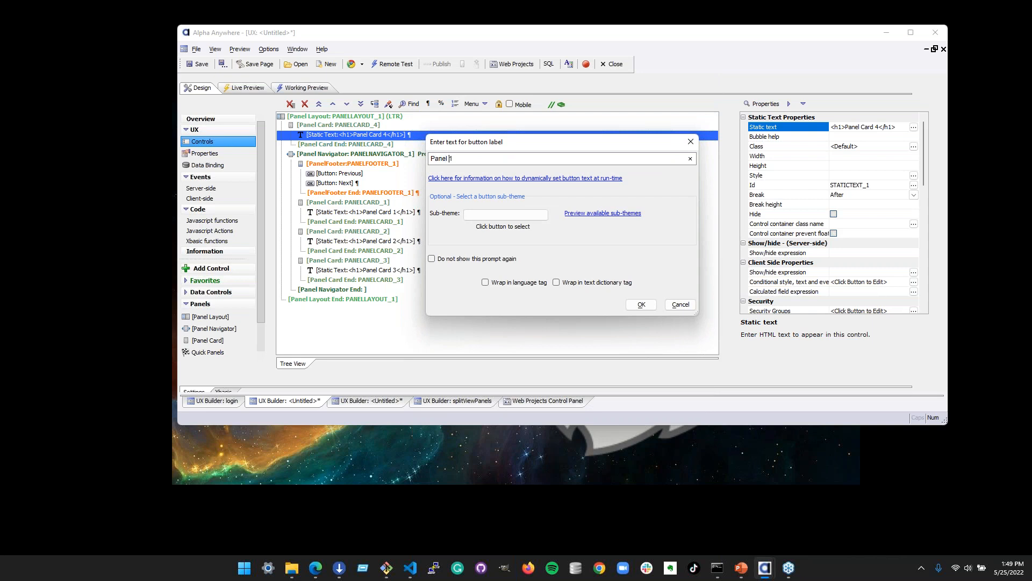
left_click(642, 304)
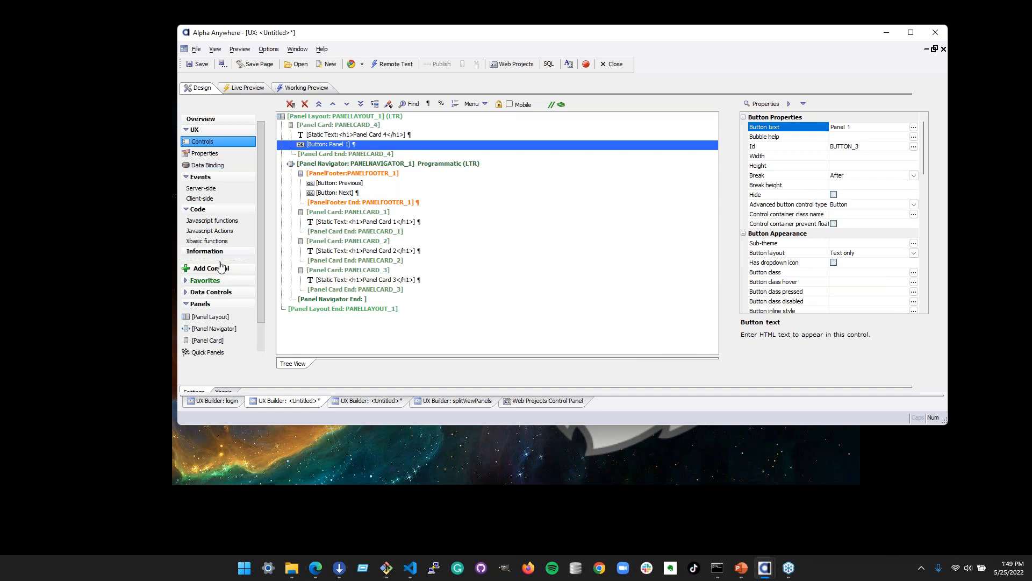
Add a second button labelled Panel 2 below the Panel 1 button in PANELCARD_4
left_click(202, 304)
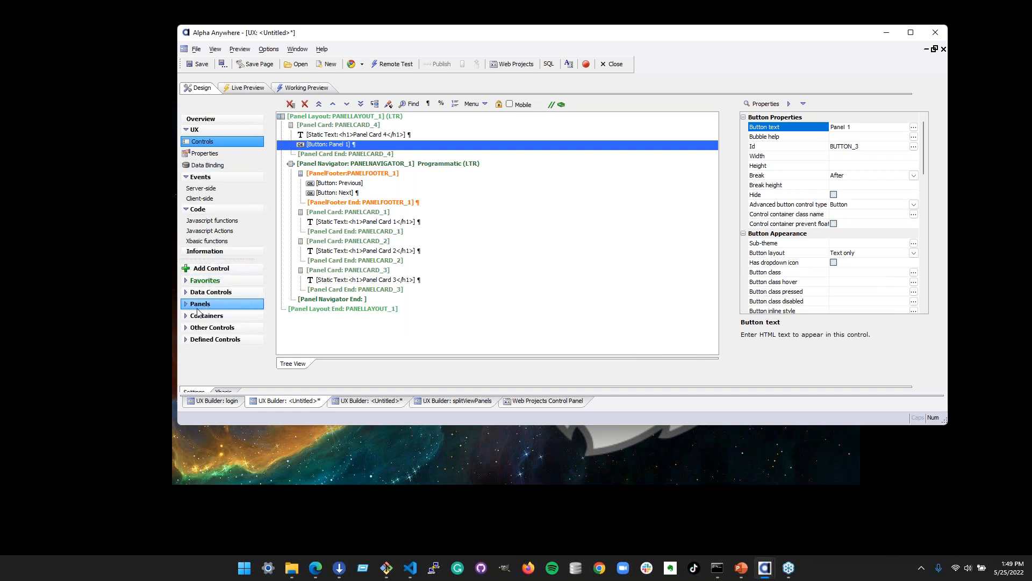
left_click(199, 329)
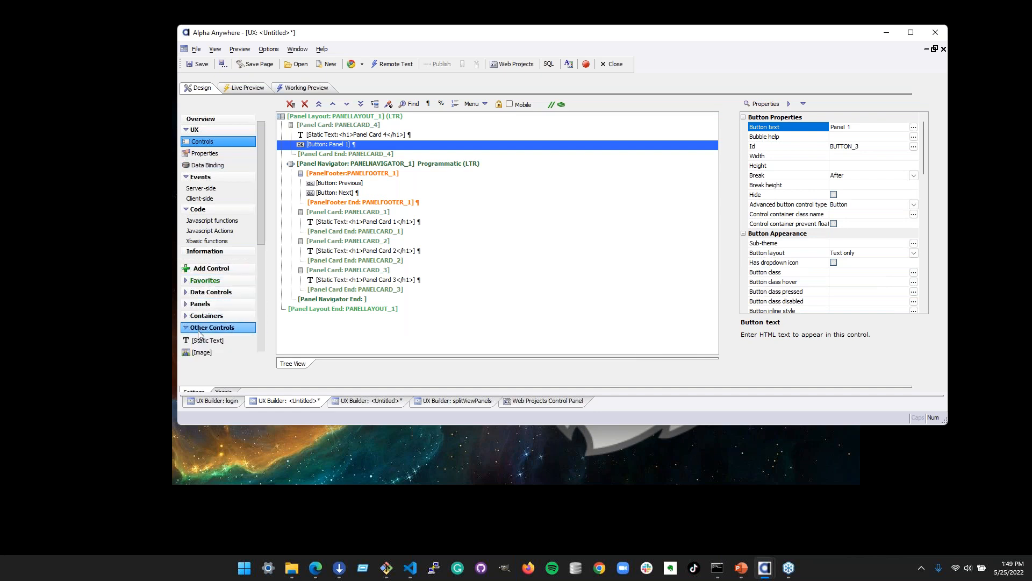
left_click_drag(259, 217, 261, 250)
left_click(217, 181)
double_click(215, 181)
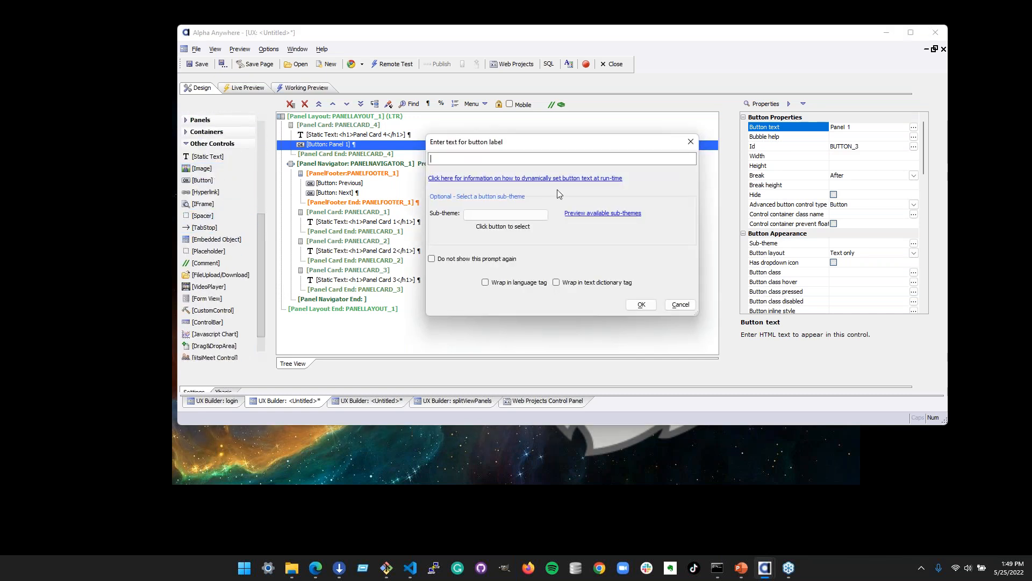
type("Pane")
key("BackSpace")
key("BackSpace")
key("BackSpace")
key("BackSpace")
type("Panel")
left_click(641, 305)
Add a third button labelled Panel 3 below the Panel 2 button in PANELCARD_4
double_click(215, 180)
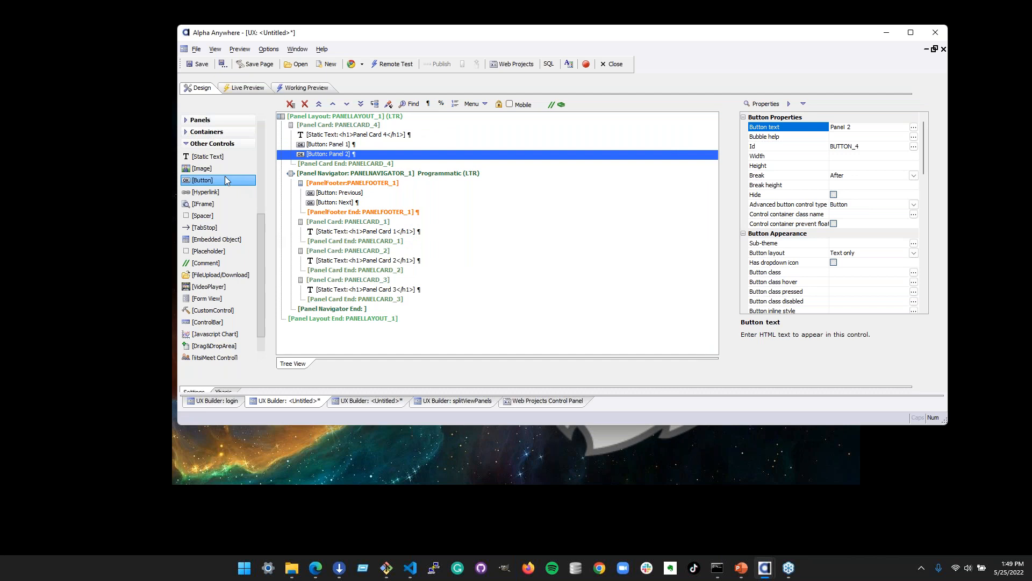
type("Panel 3")
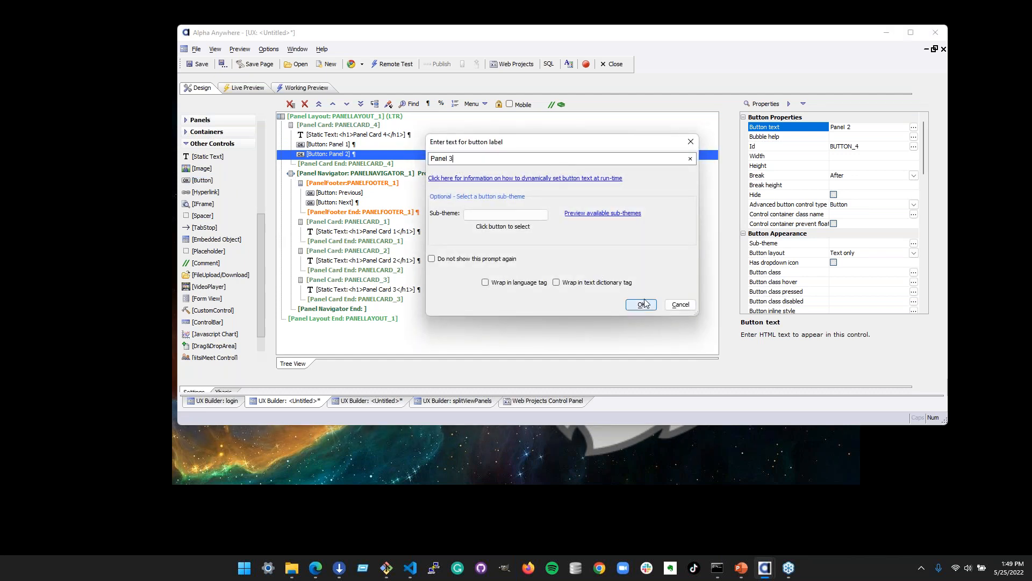
left_click(641, 304)
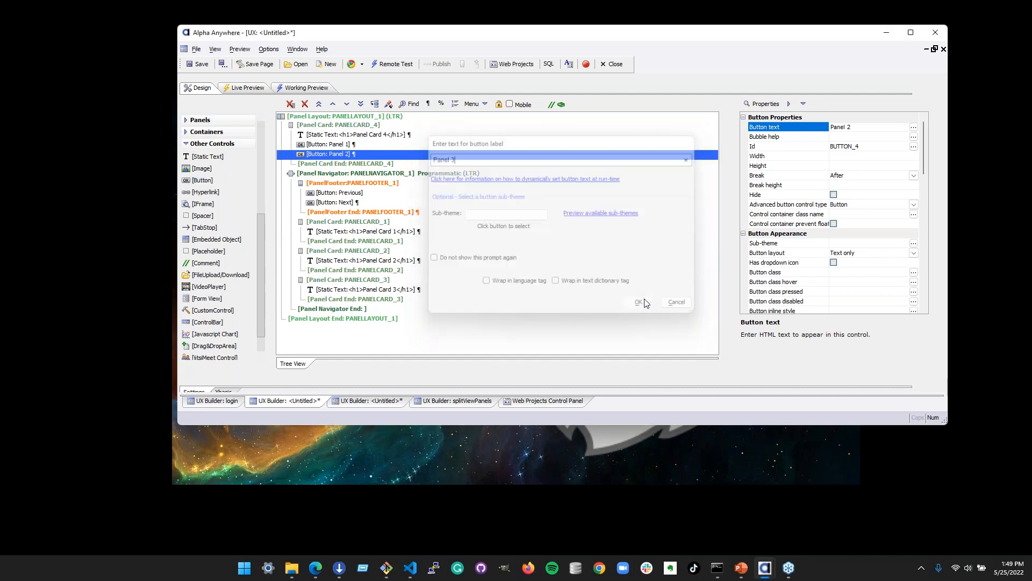
left_click(375, 146)
double_click(375, 146)
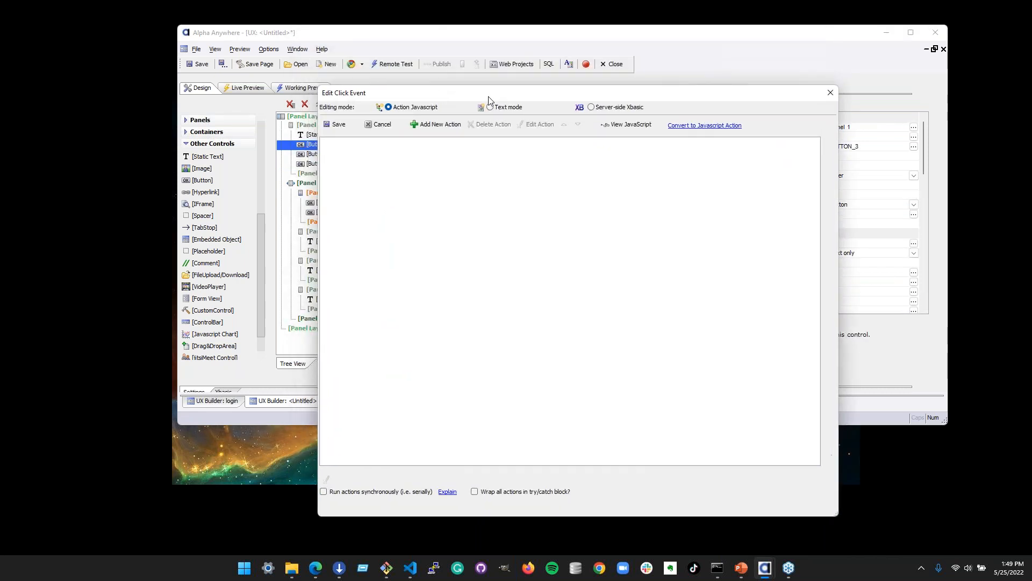
left_click(718, 235)
Examine the touch, mouse and pointer JavaScript events of the Panel 1 button and its neighbouring controls, including click and swipe
scroll(862, 213, "down", 1)
scroll(862, 213, "down", 10)
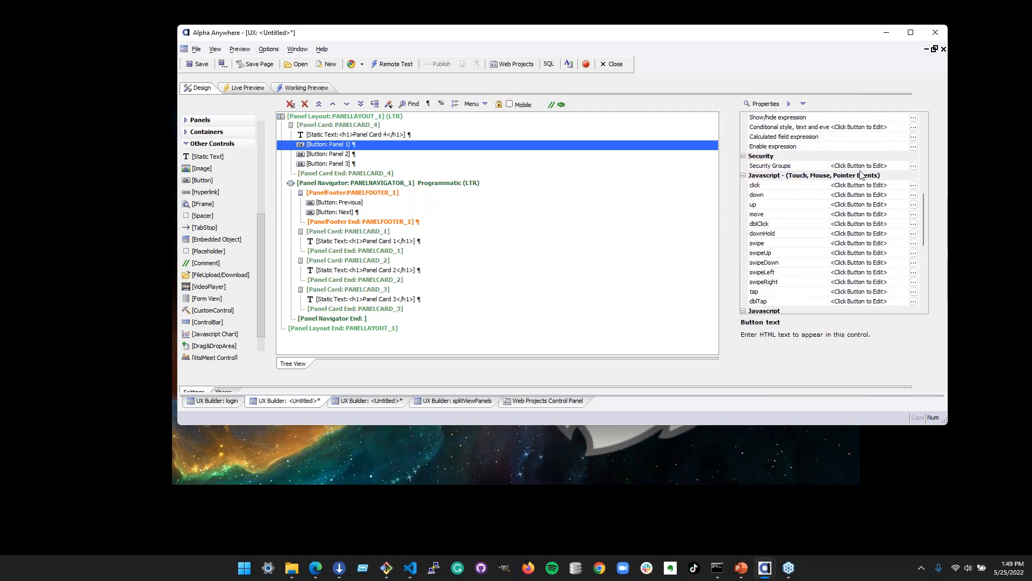
left_click(804, 189)
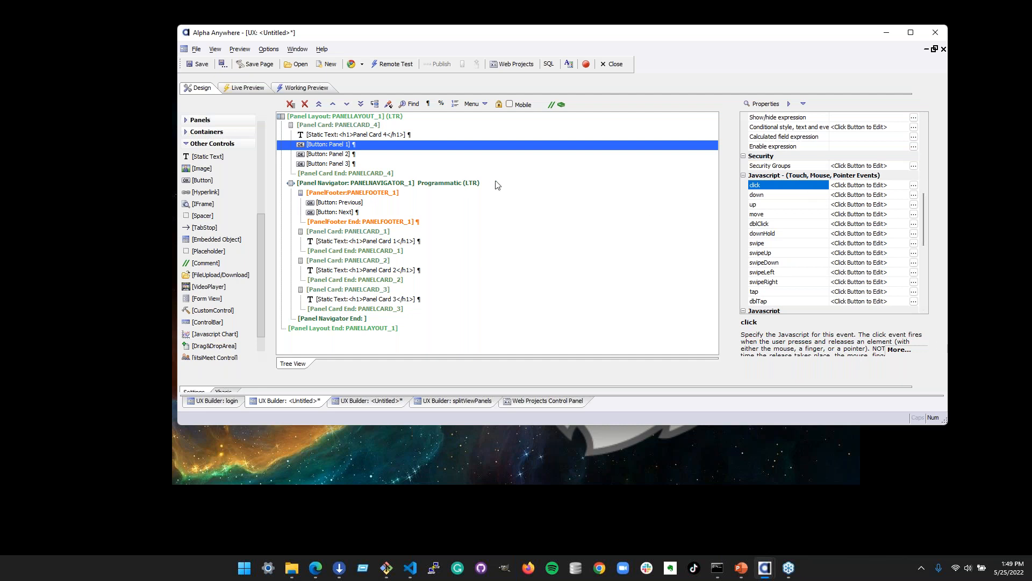
left_click(366, 156)
key("Down")
key("Up")
key("Up")
key("Up")
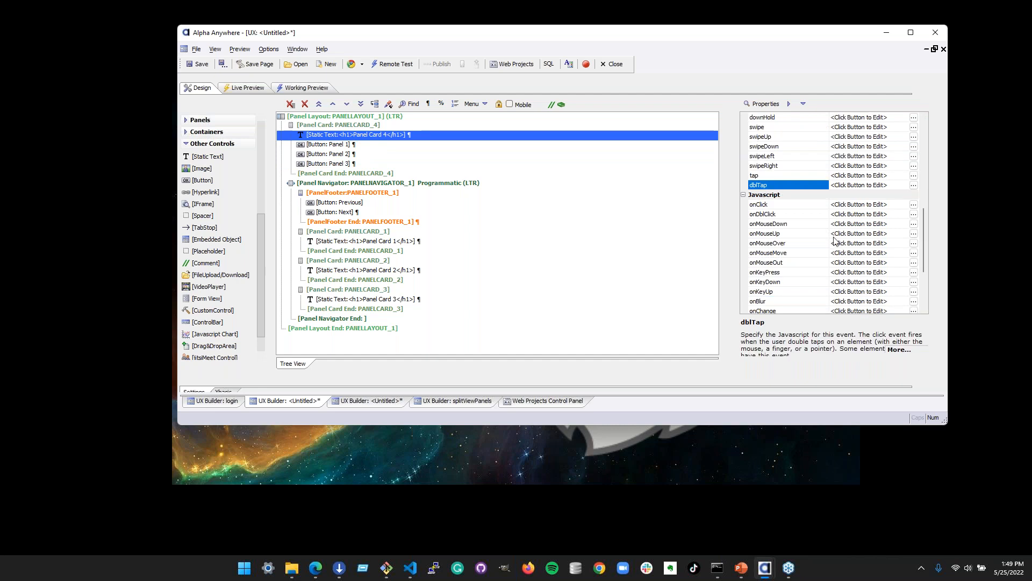
scroll(834, 240, "up", 3)
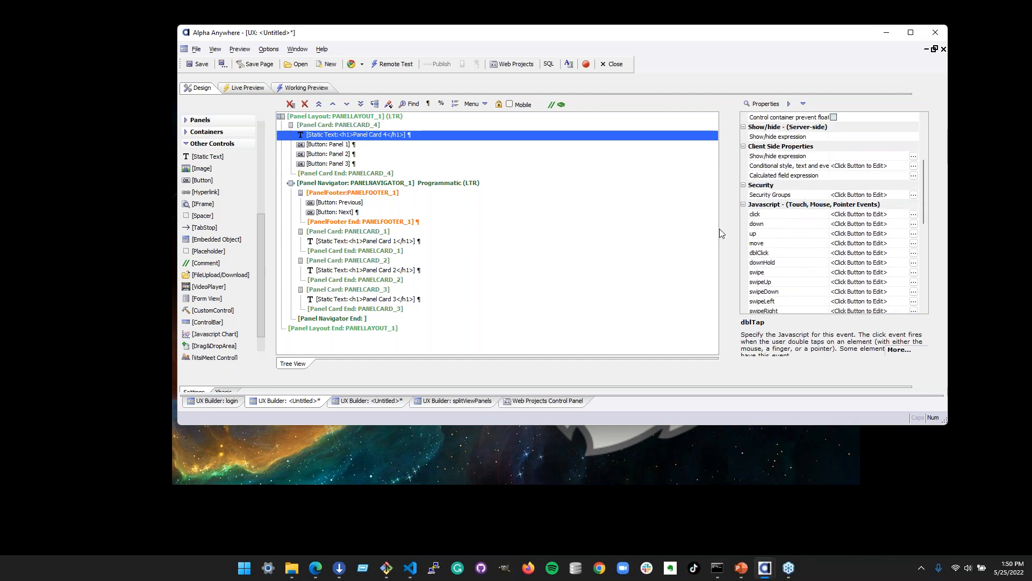
left_click(348, 144)
scroll(853, 243, "down", 3)
scroll(853, 243, "down", 3)
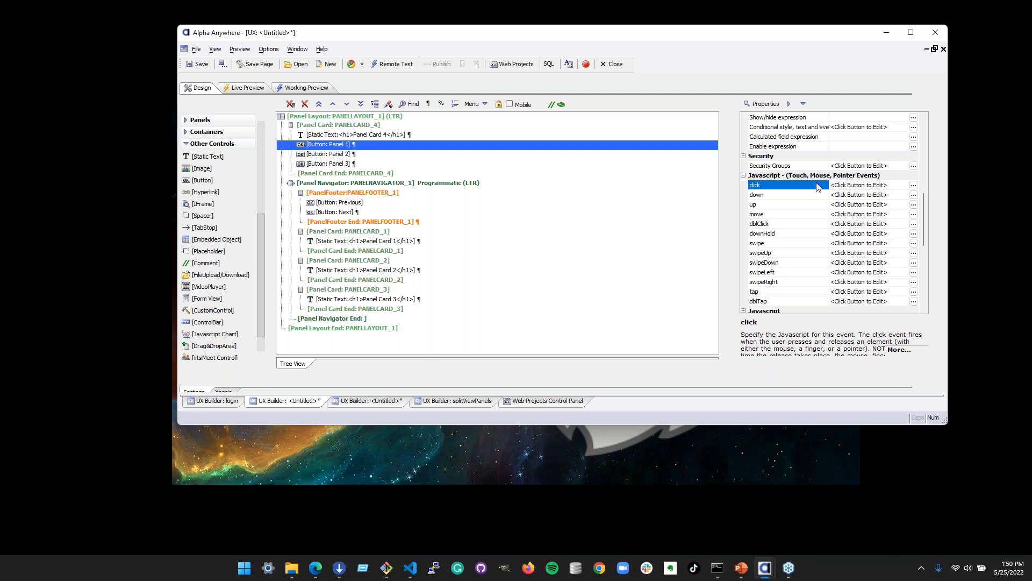
left_click(791, 245)
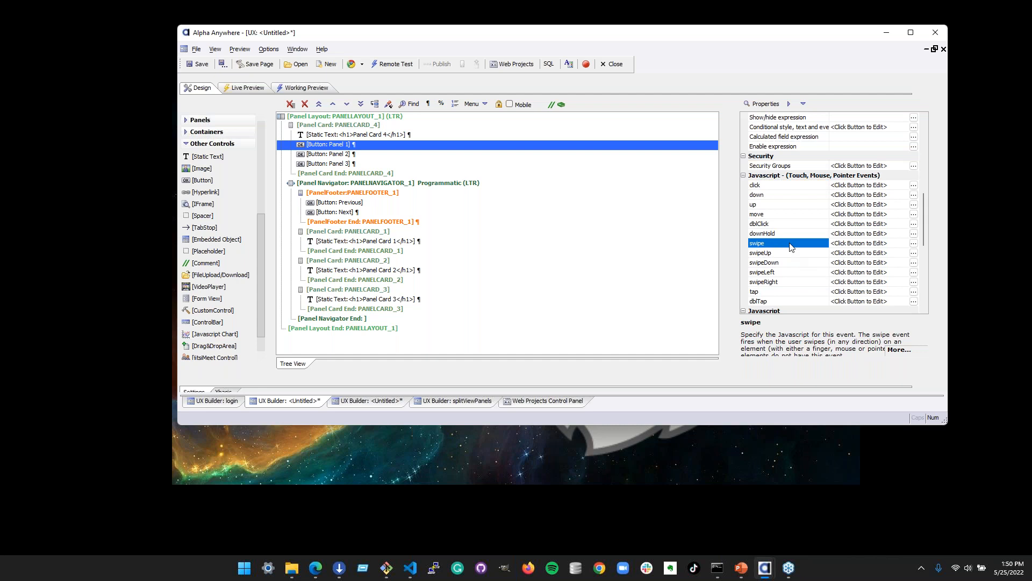
Add a Panel Actions action to the click event of the Panel 1 button
left_click(804, 186)
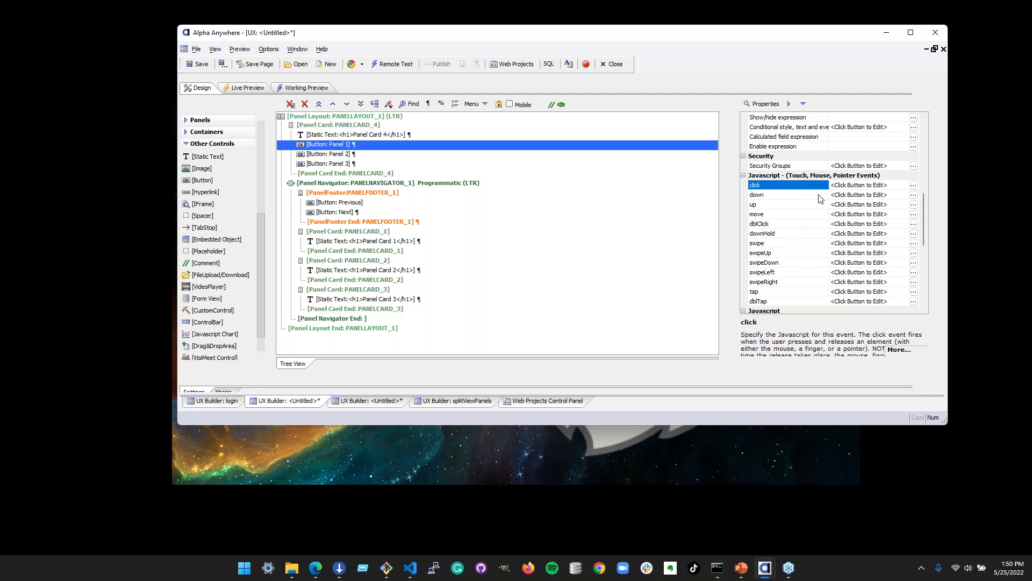
left_click(913, 186)
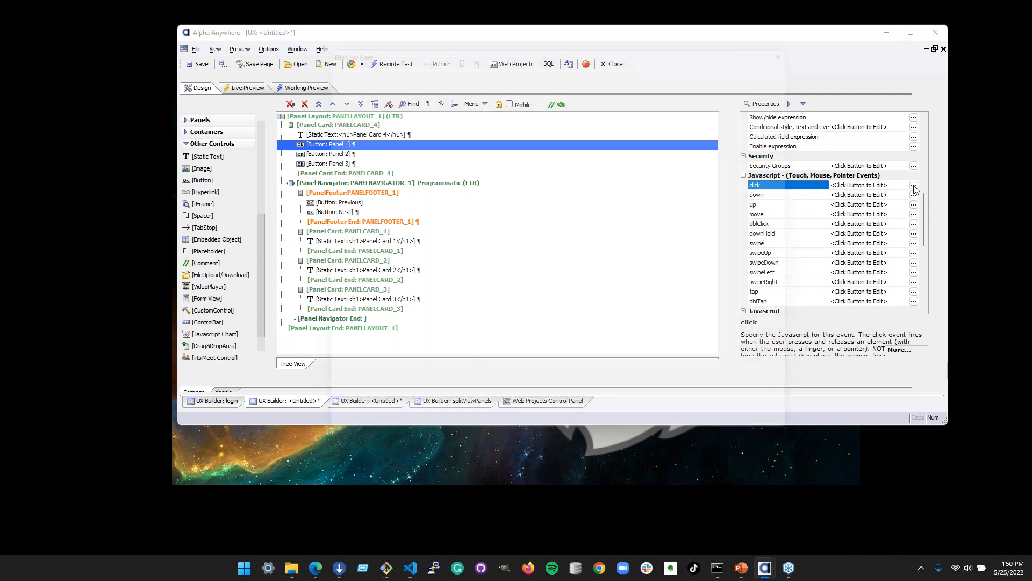
left_click_drag(665, 34, 729, 88)
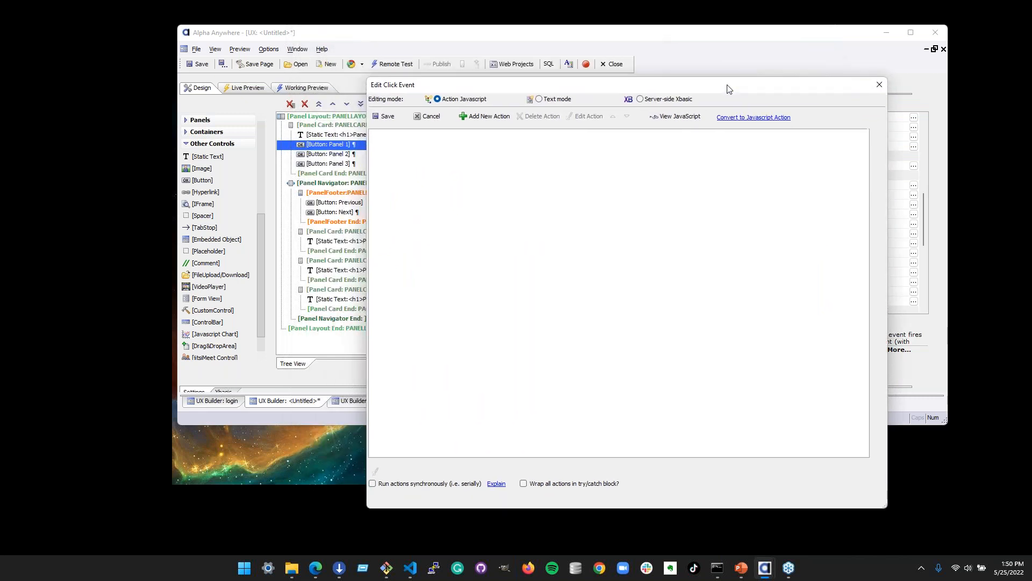
left_click(473, 116)
type("panel")
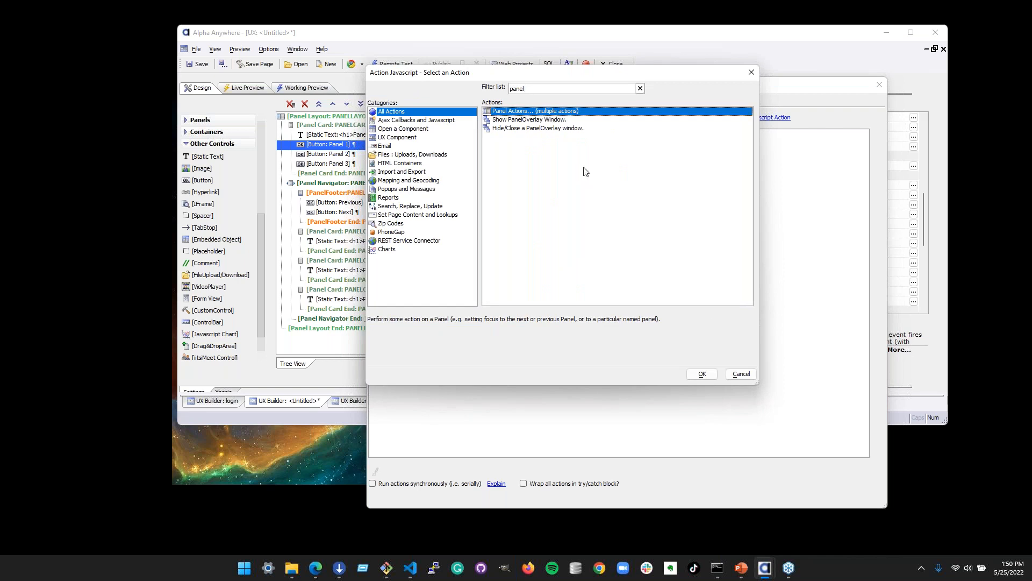
left_click(701, 374)
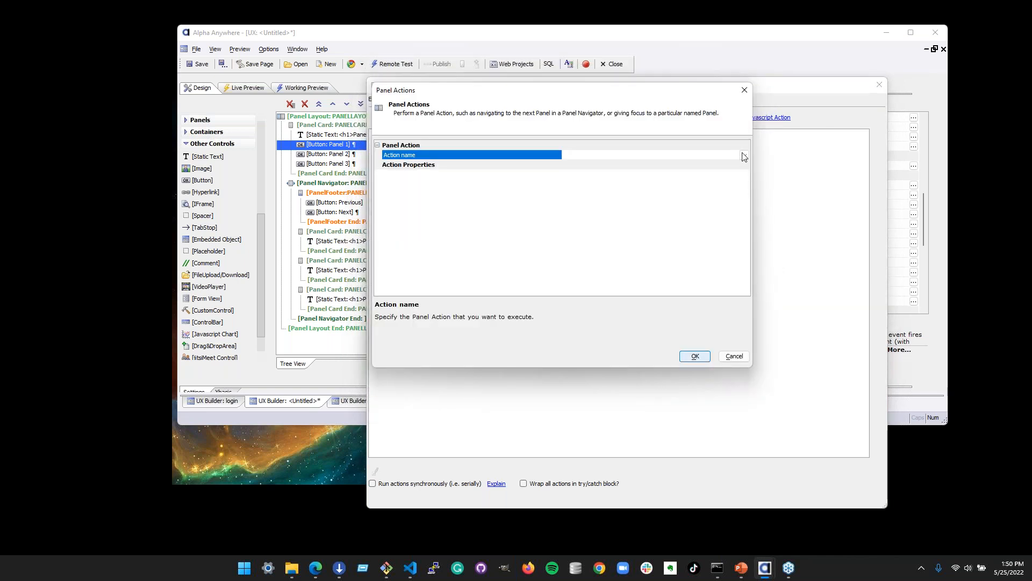
Configure the Panel 1 button's action as Set Active Panel with target PANELCARD_1, leave the comment blank and save the click event
left_click(745, 155)
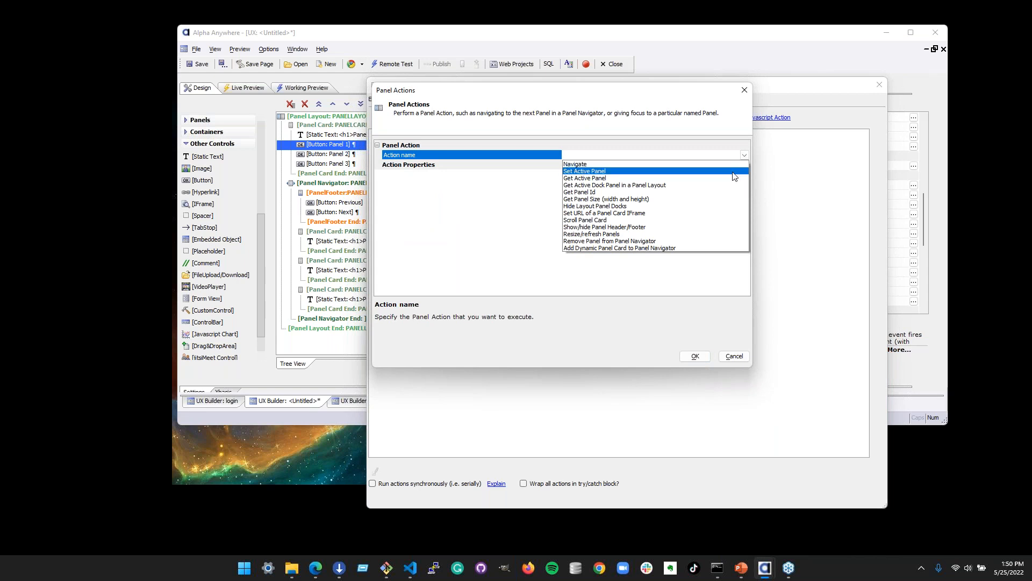
left_click(734, 171)
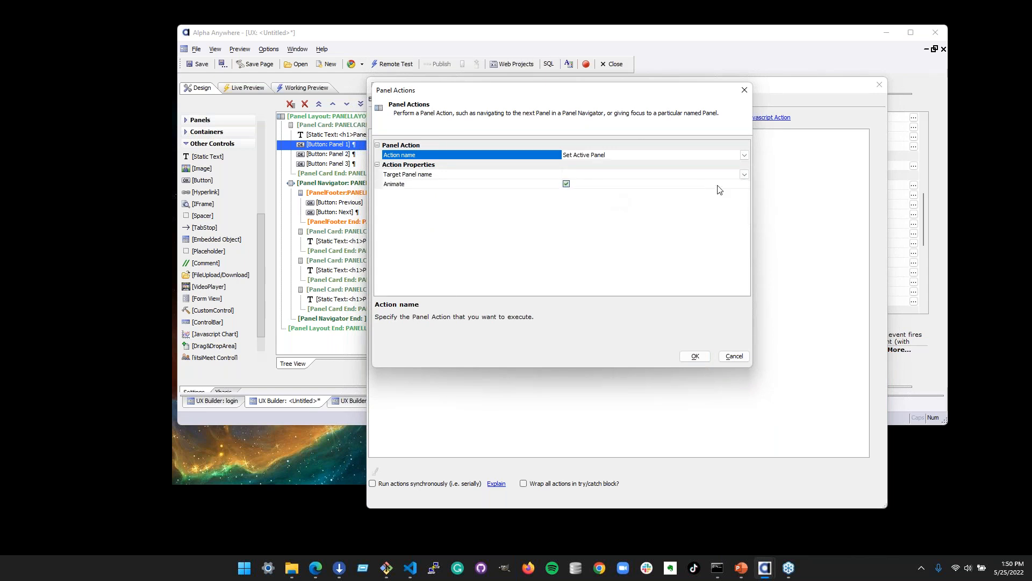
left_click(744, 175)
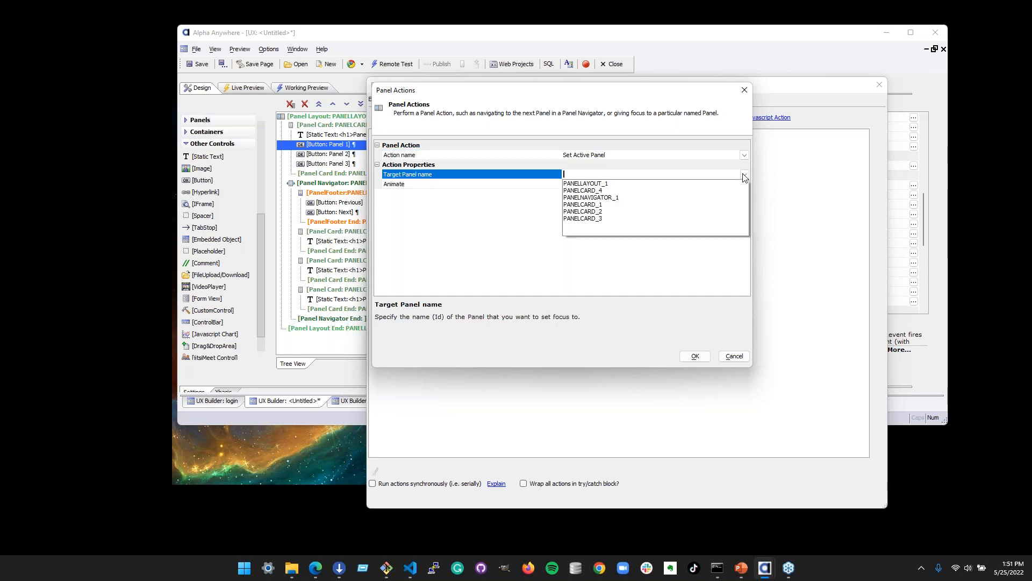
left_click(720, 205)
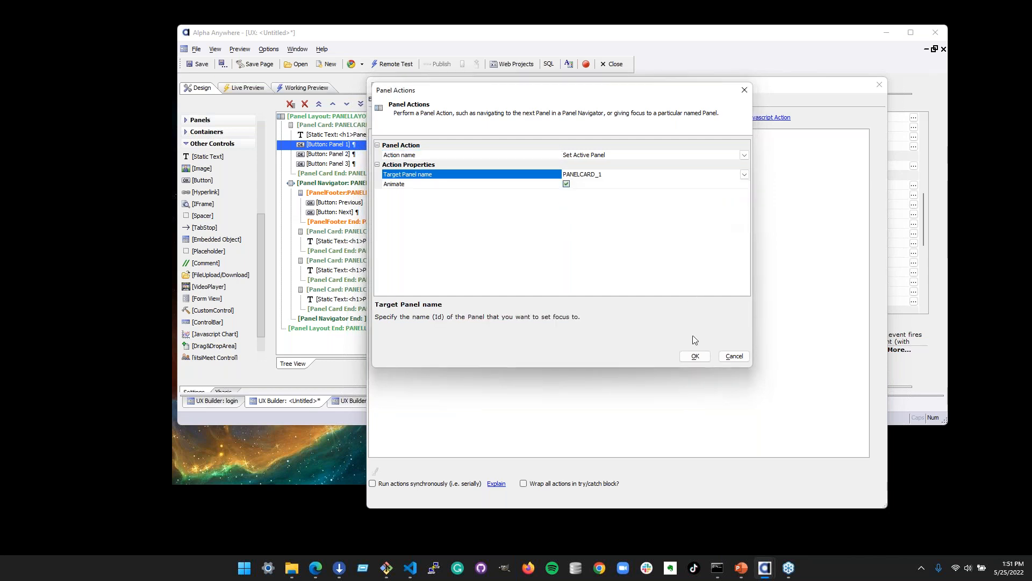
left_click(695, 356)
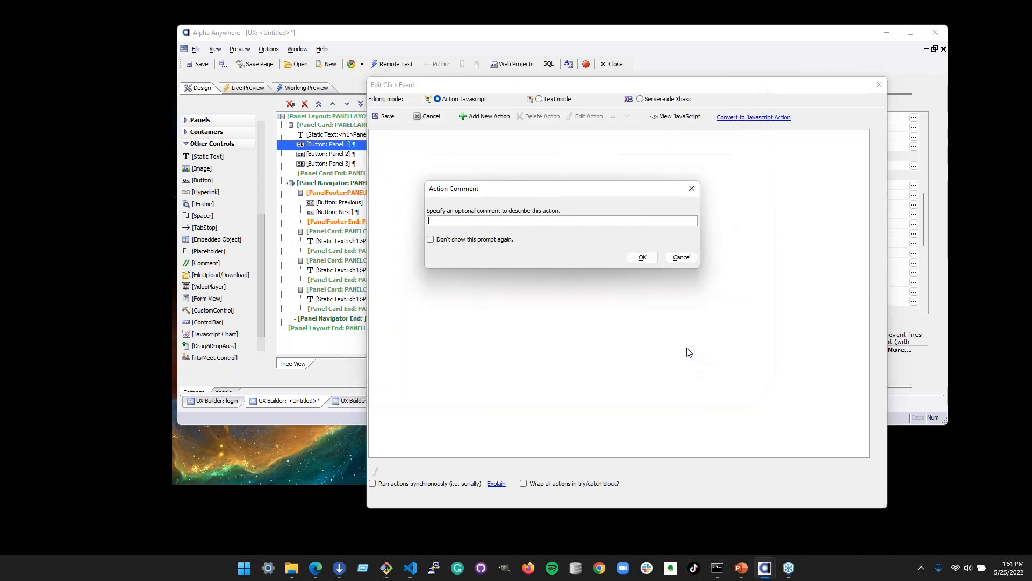
left_click(641, 259)
left_click(395, 120)
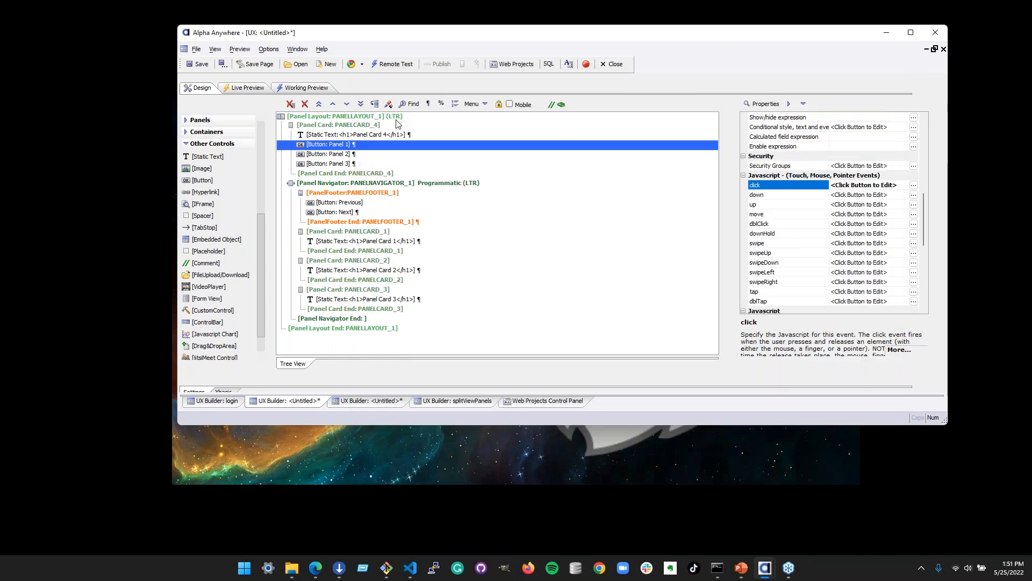
Add a Panel Actions action to the click event of the Panel 2 button
left_click(334, 153)
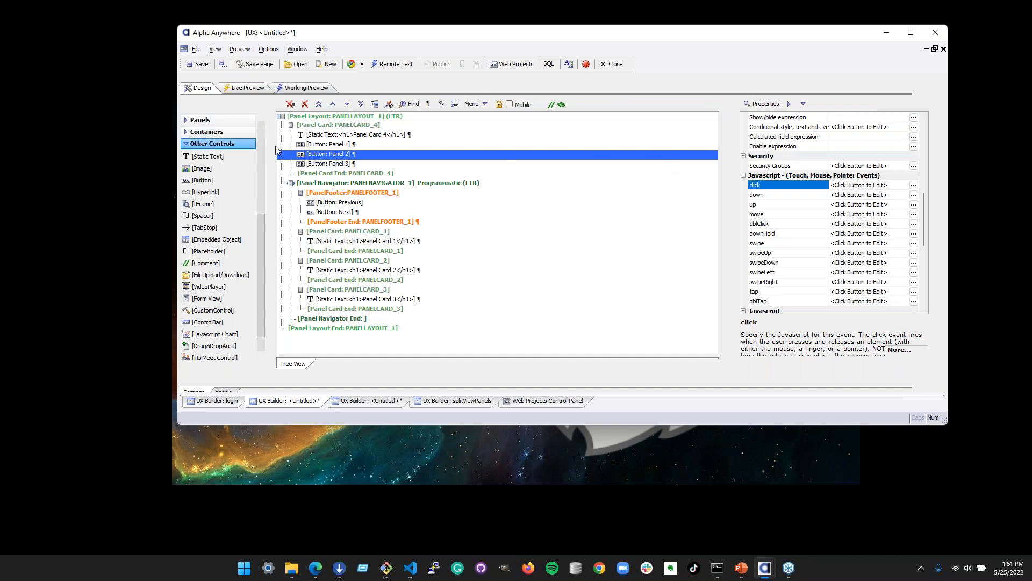
double_click(339, 155)
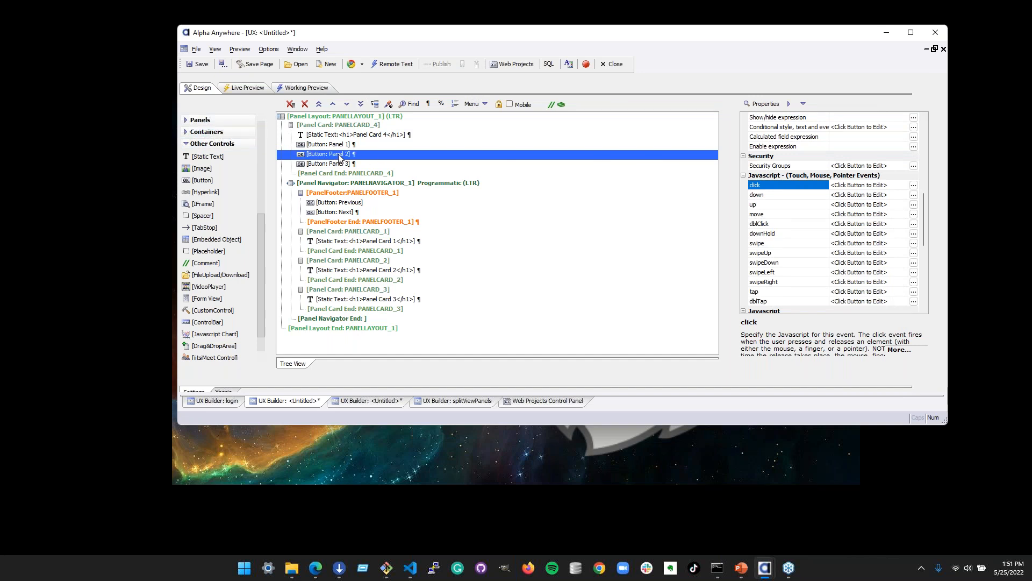
left_click(415, 66)
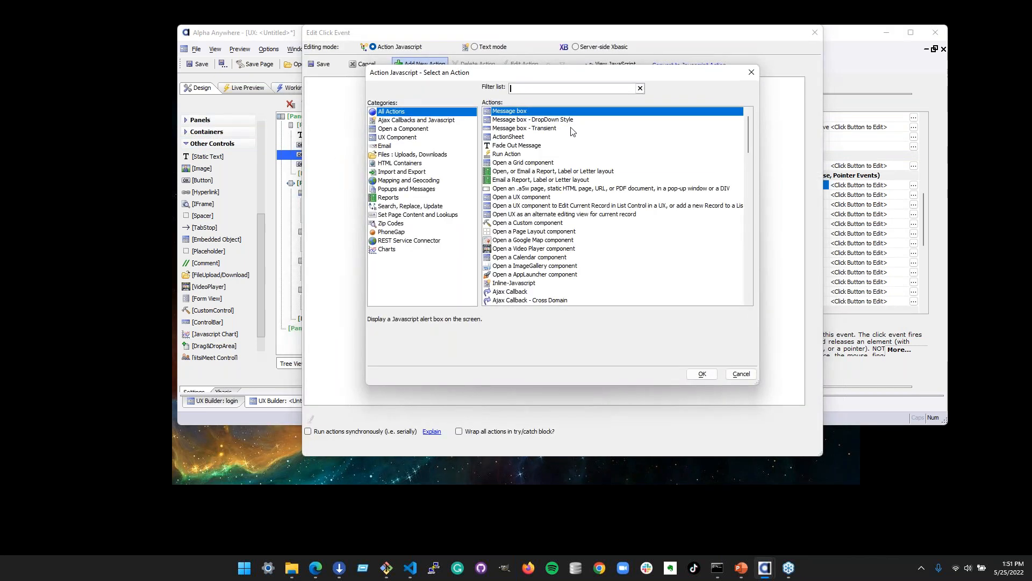
type("pane")
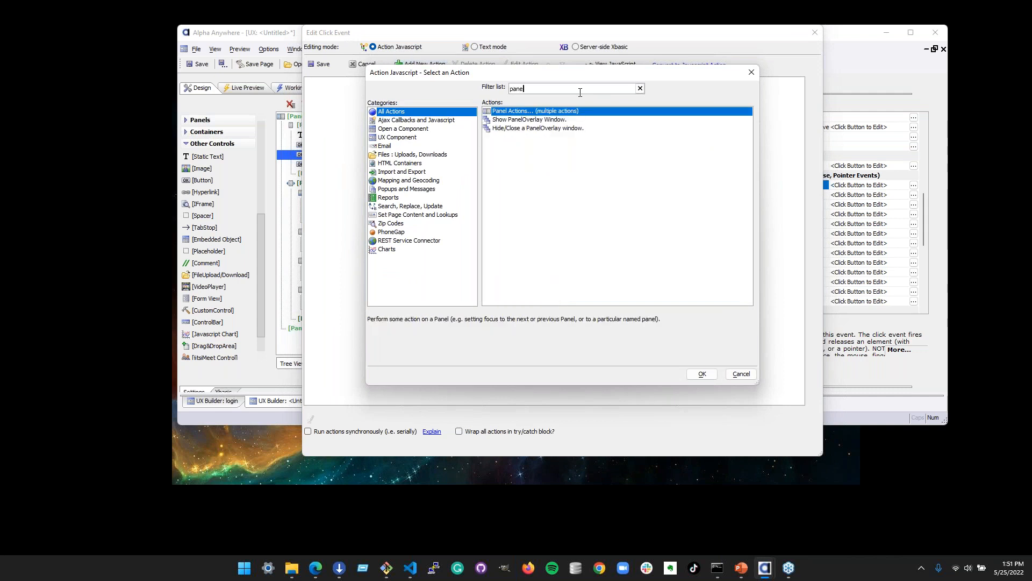
double_click(603, 111)
Configure the Panel 2 button's action as Set Active Panel with target PANELCARD_2, leave the comment blank and save the click event
left_click(746, 157)
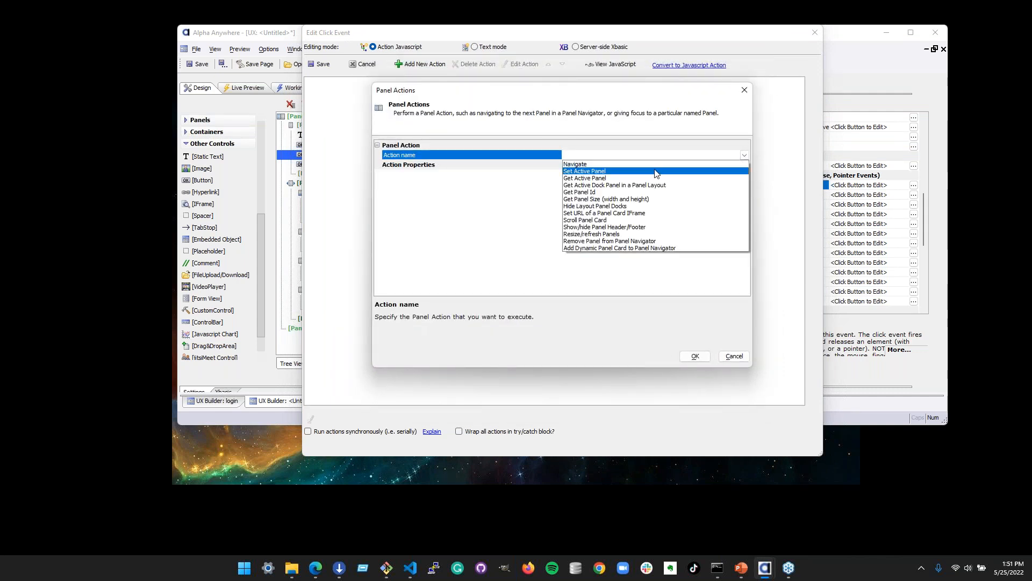
left_click(664, 172)
left_click(742, 175)
left_click(742, 175)
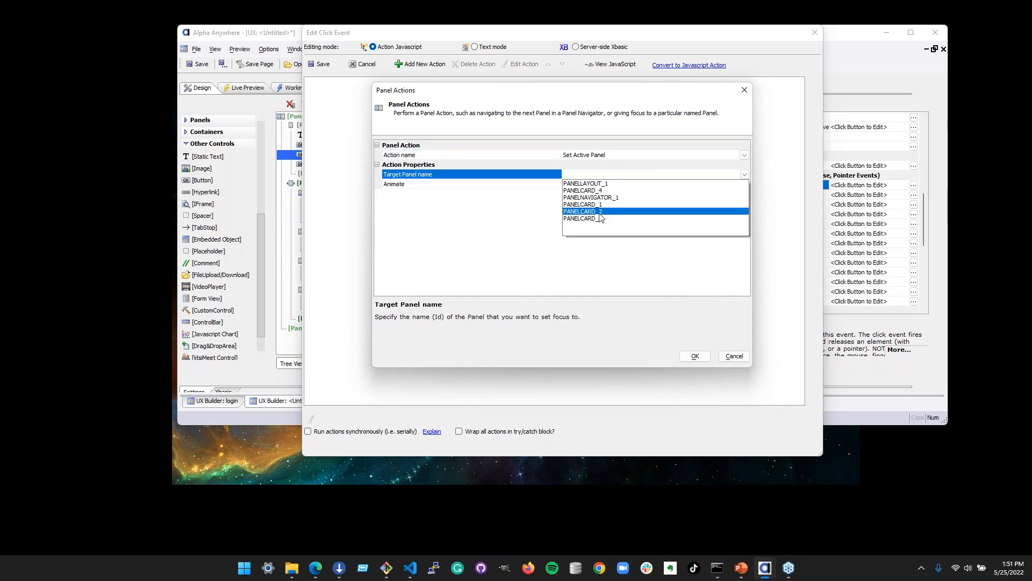
left_click(599, 214)
left_click(699, 356)
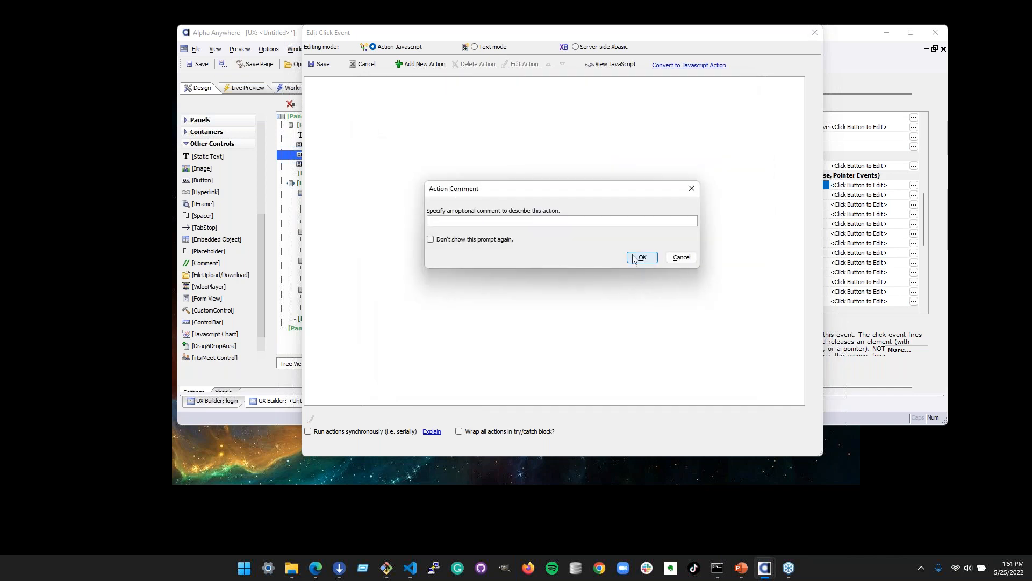
left_click(641, 259)
left_click(324, 60)
Add a Panel Actions action to the click event of the Panel 3 button
double_click(362, 165)
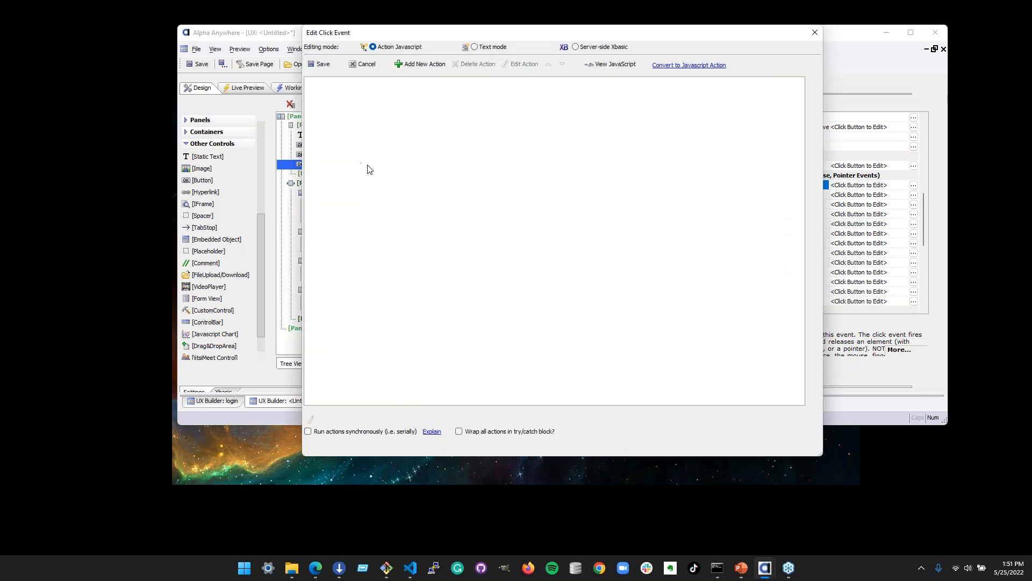
left_click(427, 65)
type("p anel")
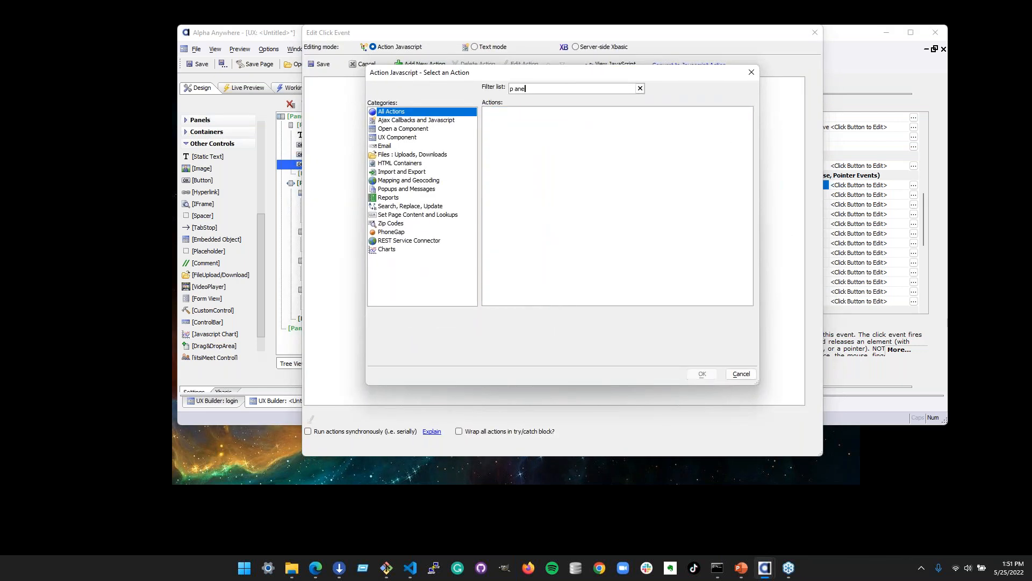
key("BackSpace")
key("BackSpace")
key("BackSpace")
key("BackSpace")
key("BackSpace")
type("an")
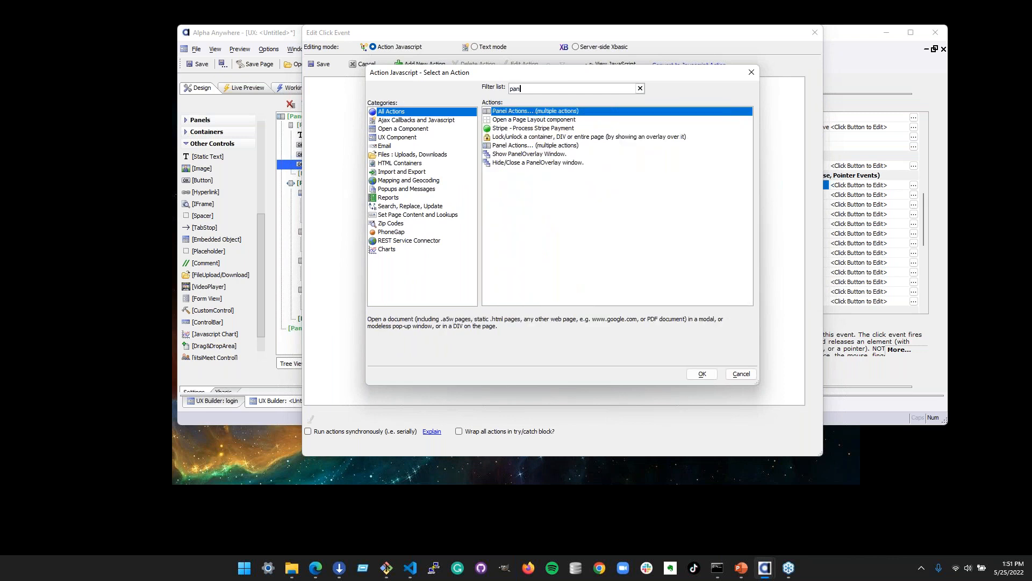
double_click(570, 111)
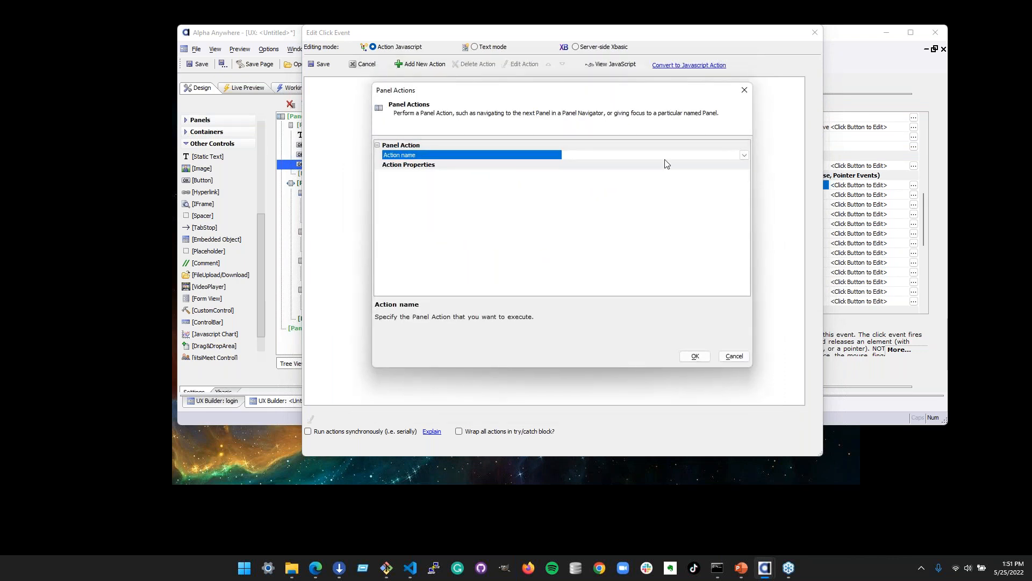
Configure the Panel 3 button's action as Set Active Panel with target PANELCARD_3, leave the comment blank and save the click event
left_click(745, 156)
left_click(603, 171)
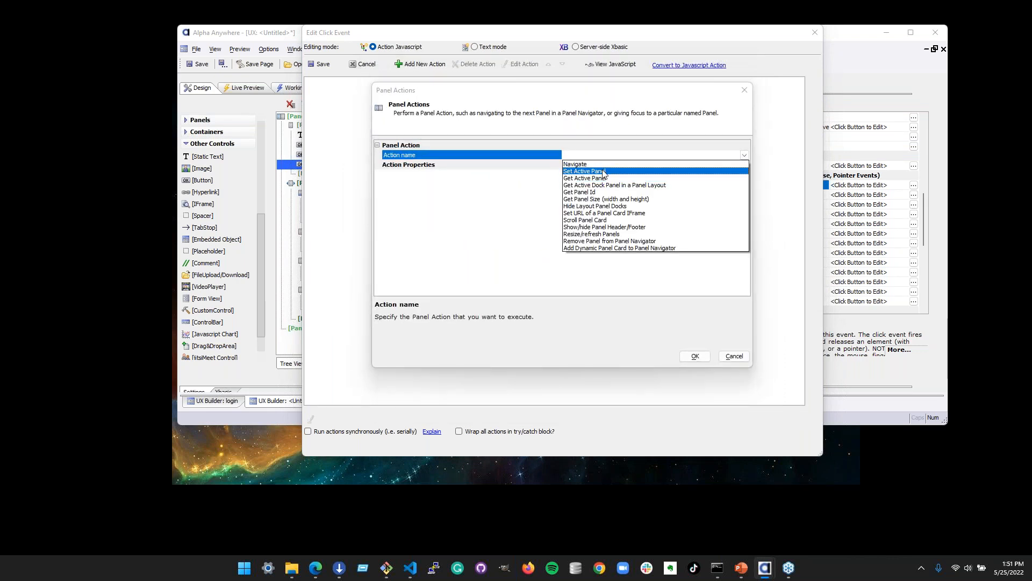
left_click(744, 174)
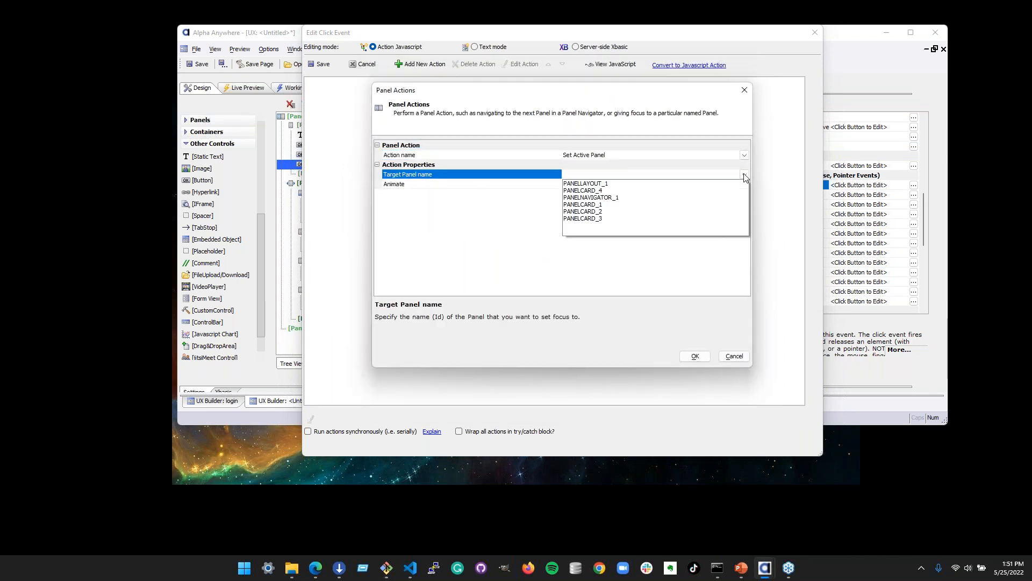
left_click(620, 219)
left_click(695, 356)
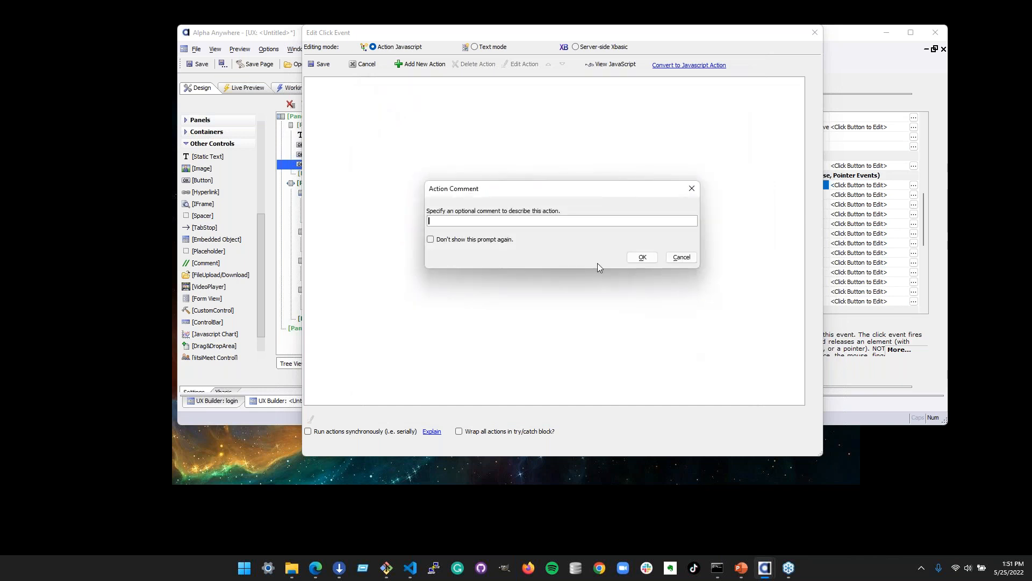
left_click(642, 259)
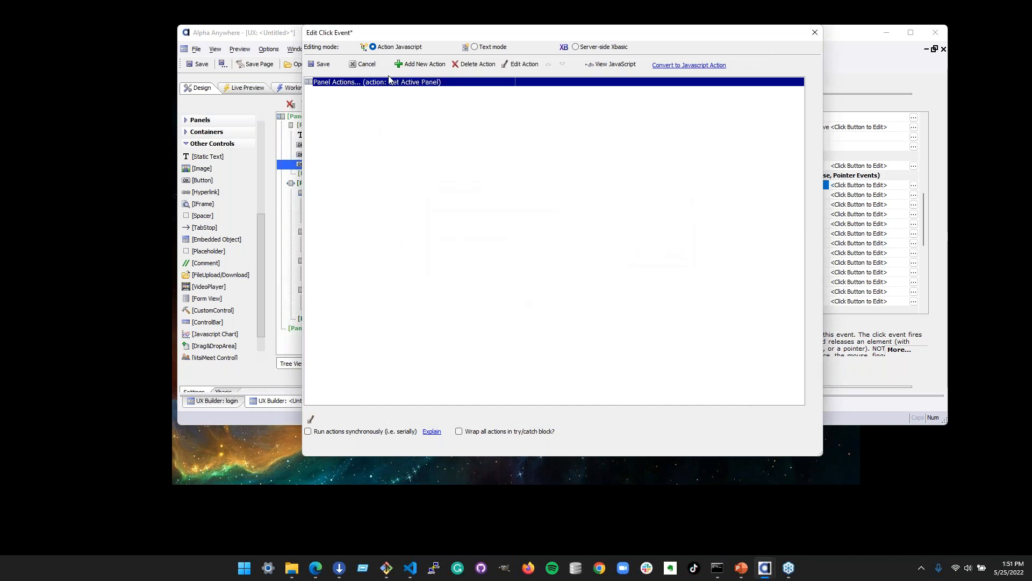
left_click(320, 63)
Test the Panel 1, Panel 2 and Panel 3 buttons in the working preview, finishing on Panel 1
left_click(310, 89)
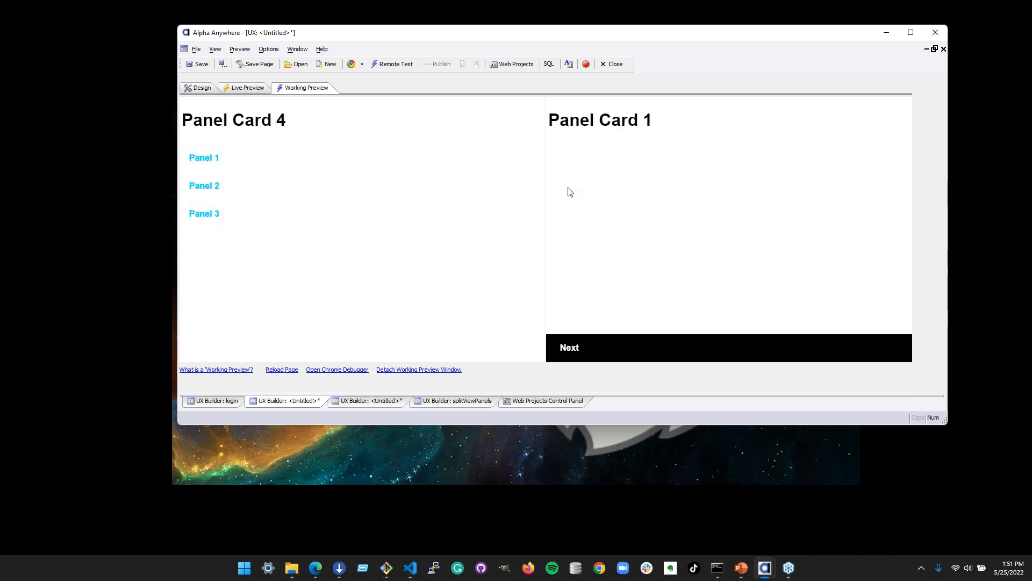
left_click(206, 165)
left_click(198, 187)
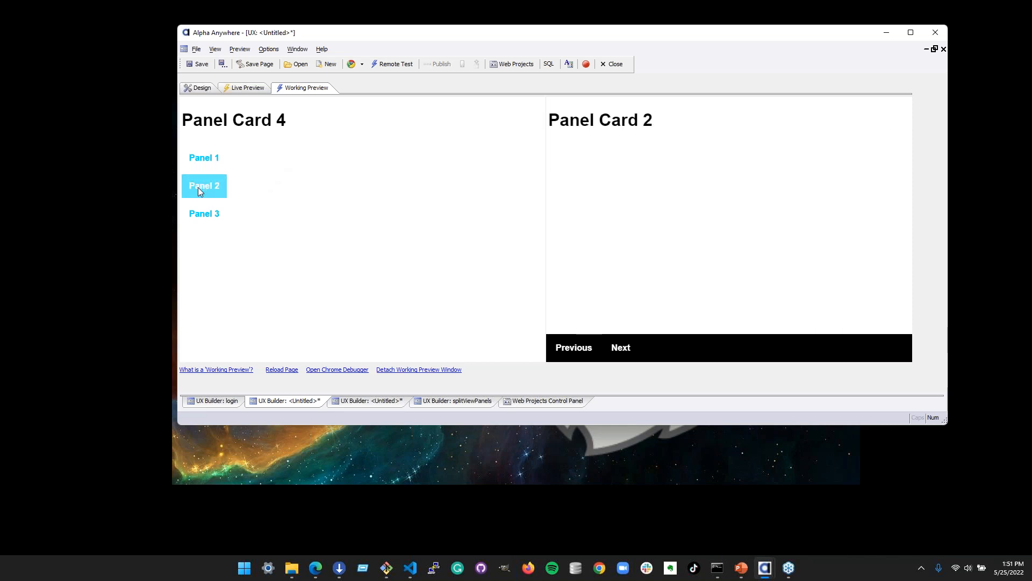
left_click(205, 213)
left_click(205, 161)
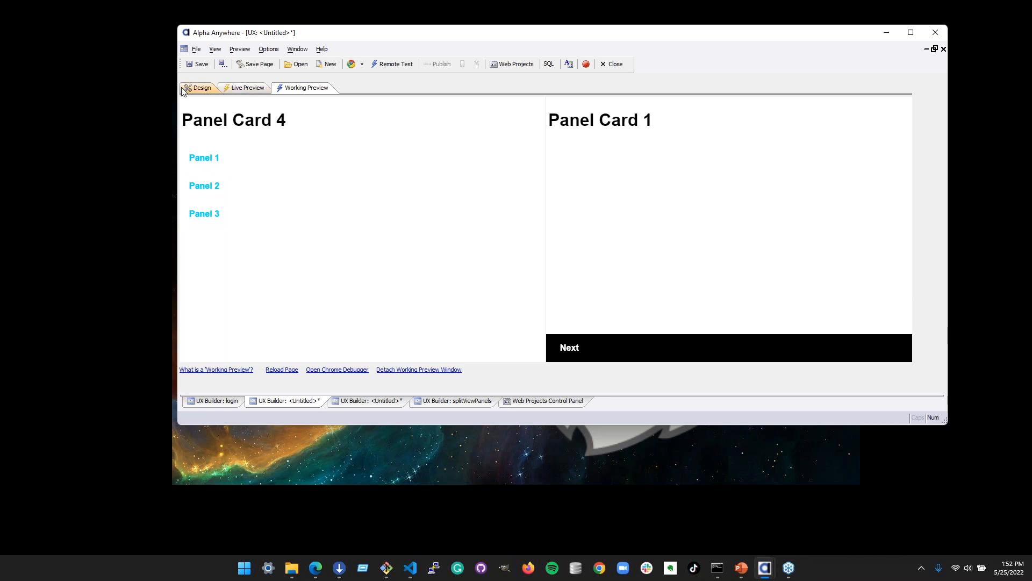
Return to the design and delete the Panel Card 1 static text from PANELCARD_1
left_click(199, 88)
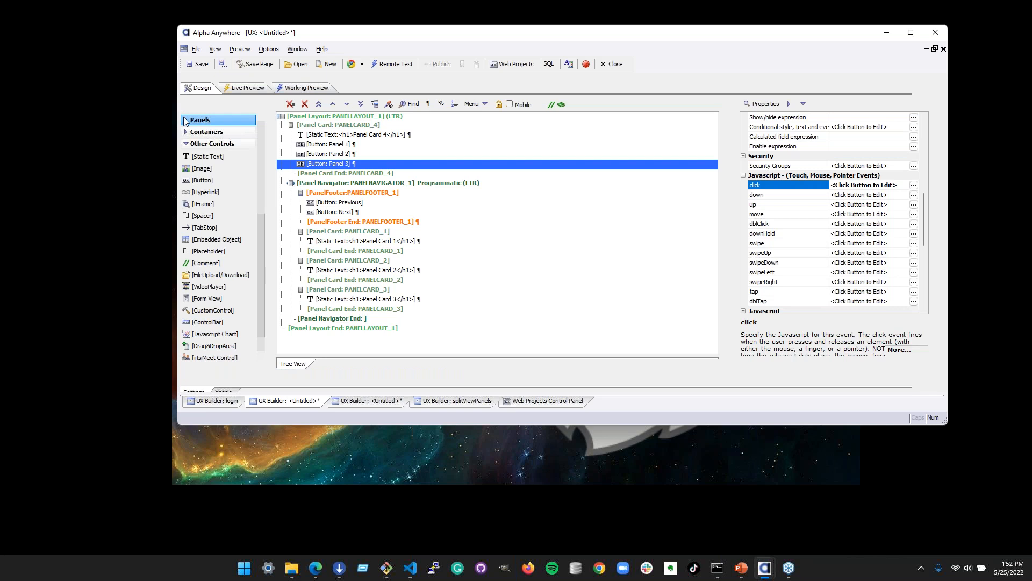
left_click(373, 241)
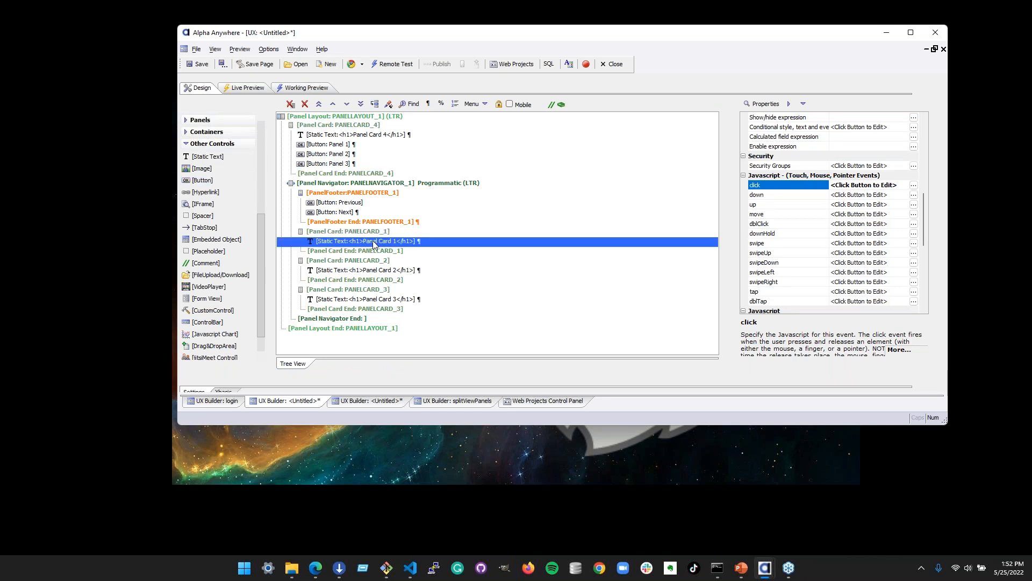
key("Delete")
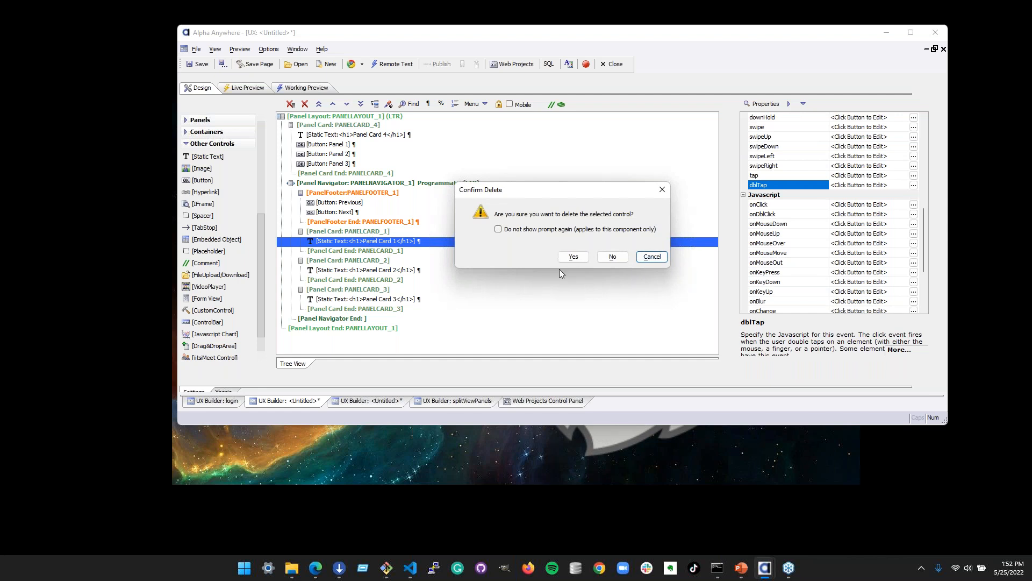
left_click(581, 260)
Add a ViewBox control named viewbox1 inside PANELCARD_1, keeping the default Character data type and break after control
left_click(427, 230)
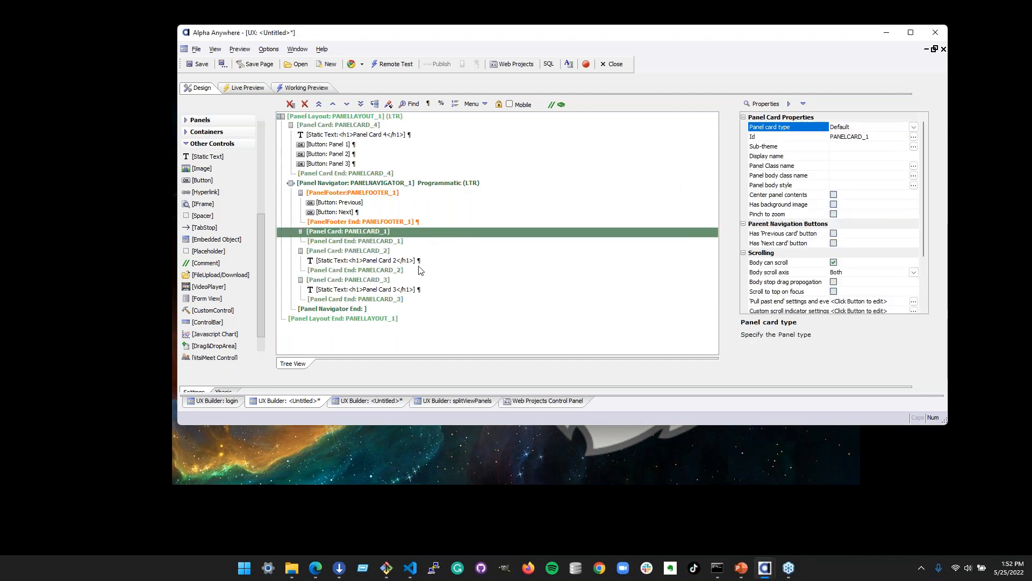
left_click_drag(261, 225, 253, 125)
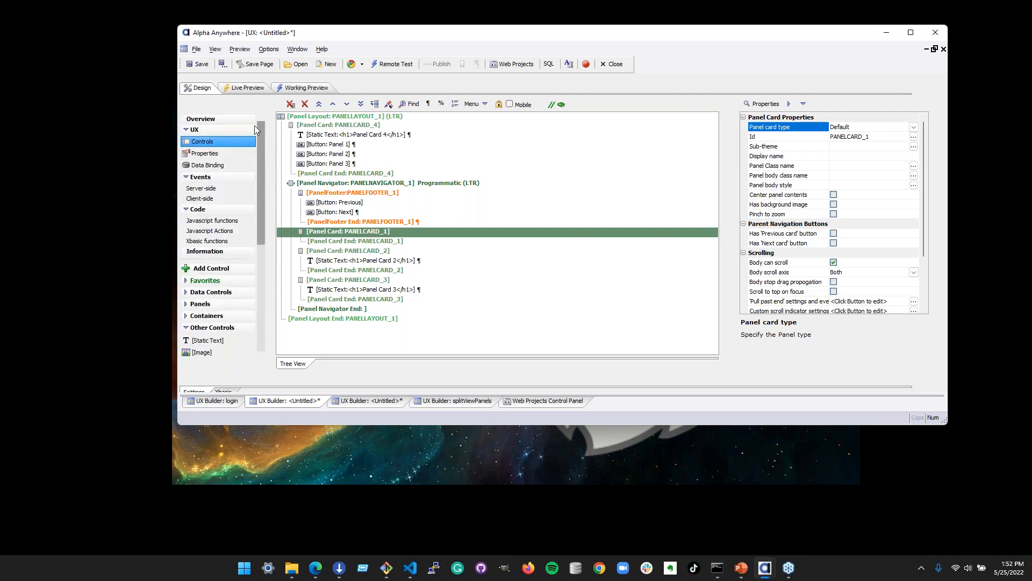
left_click(206, 291)
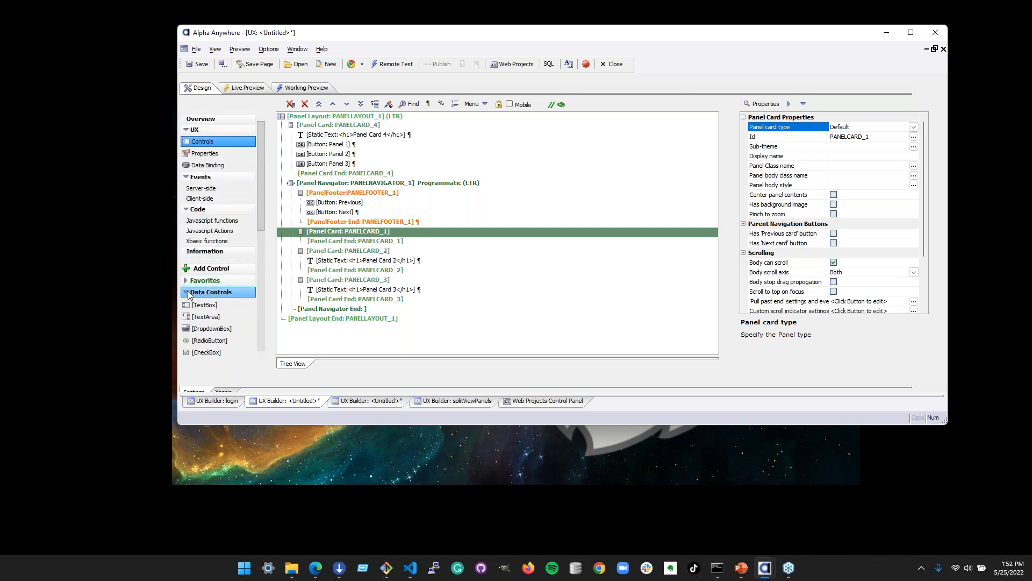
left_click_drag(259, 196, 266, 240)
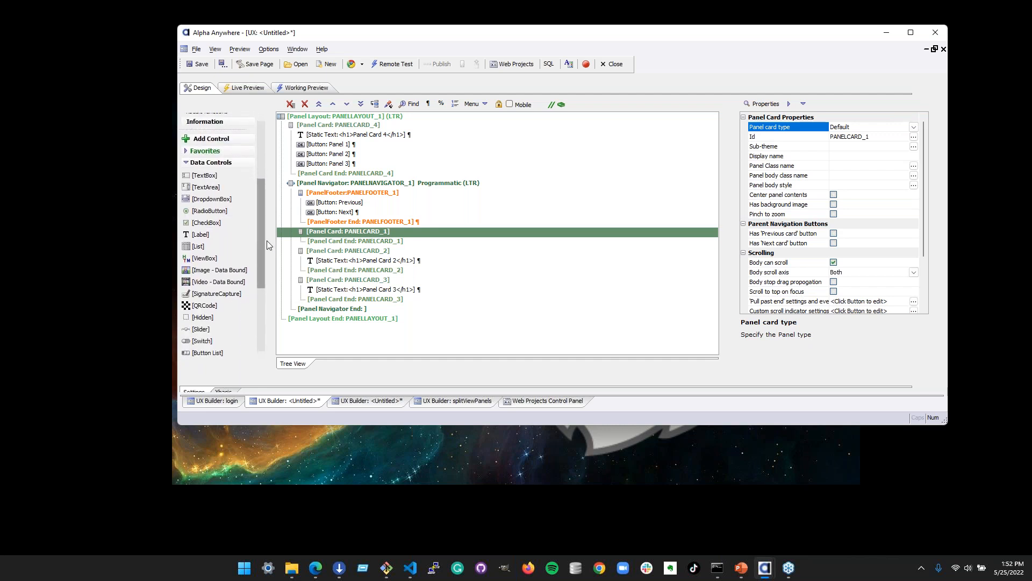
double_click(238, 258)
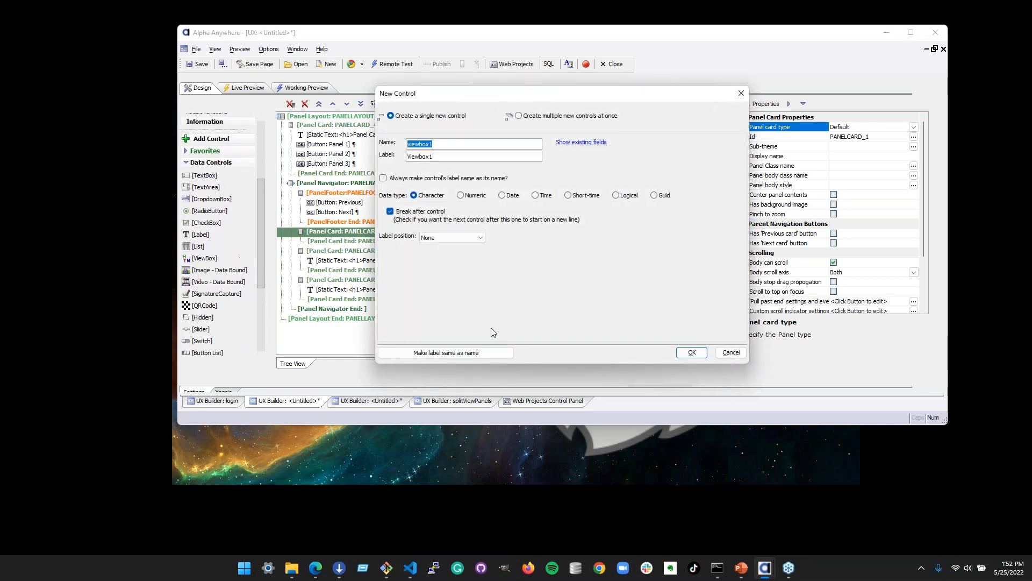
left_click(692, 356)
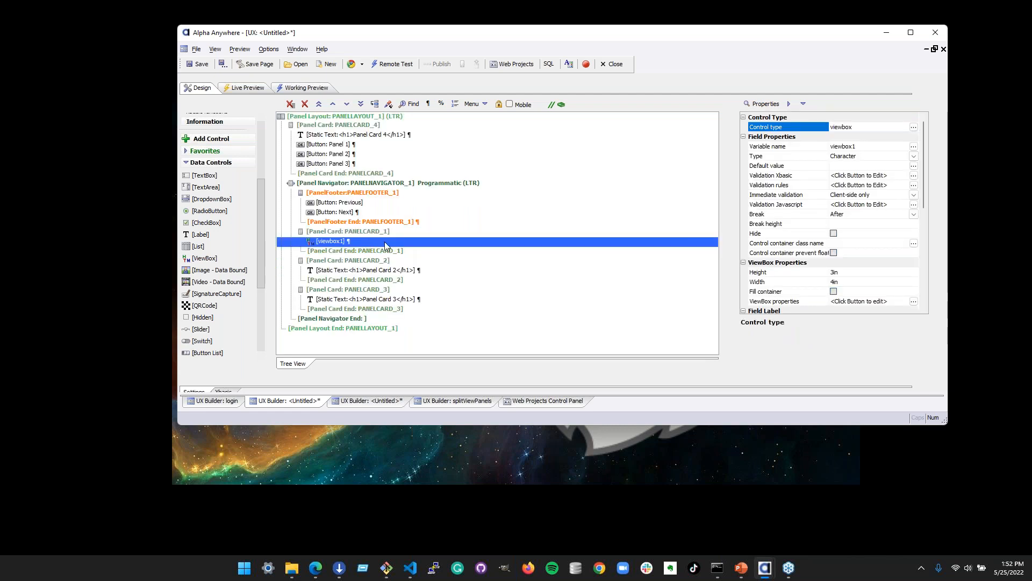
Make viewbox1 expand to the size of its panel card by enabling Fill container
scroll(819, 262, "down", 1)
left_click(794, 263)
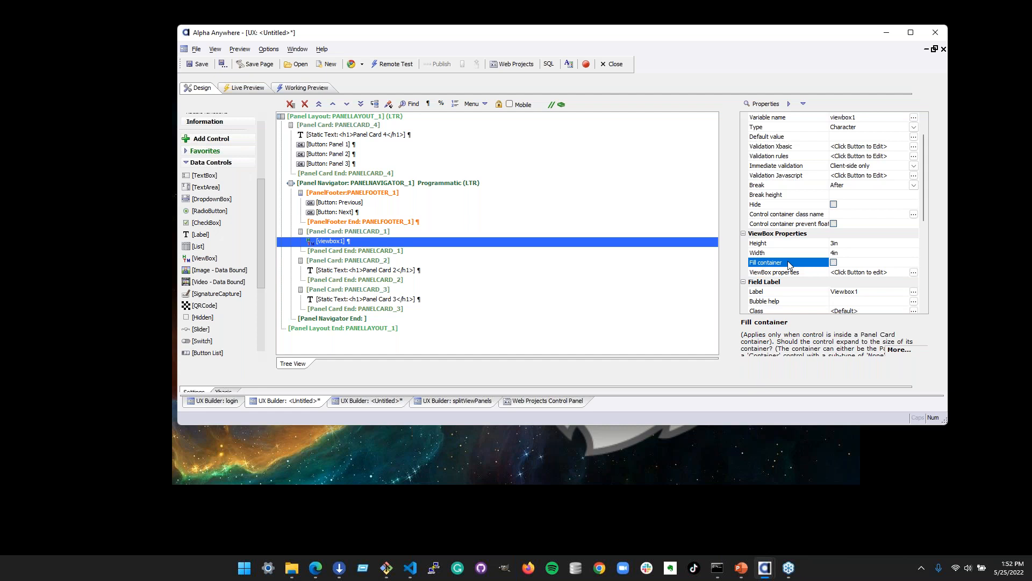
left_click(833, 262)
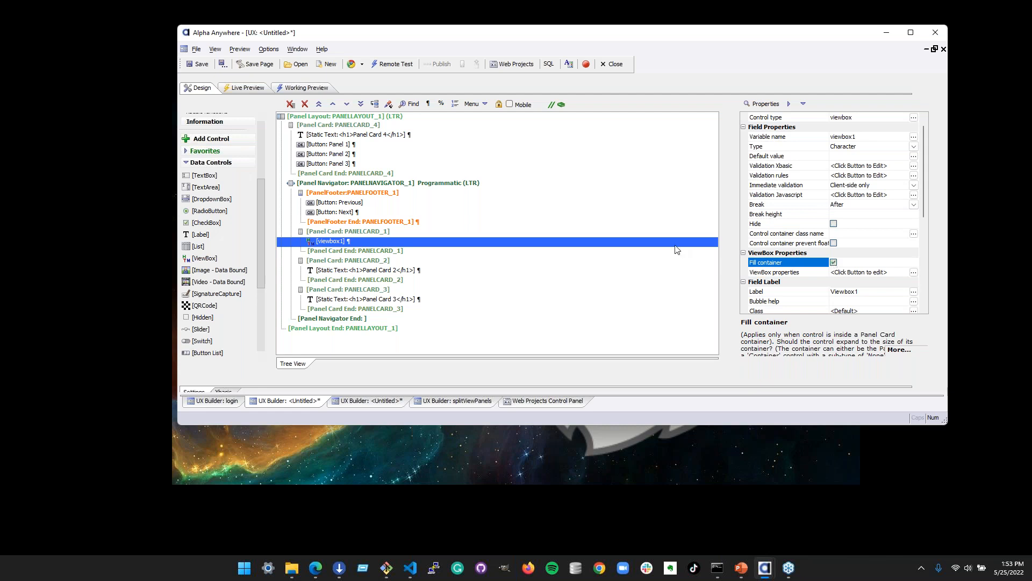
Add a panel header that includes a ControlBar to PANELCARD_1
left_click(496, 233)
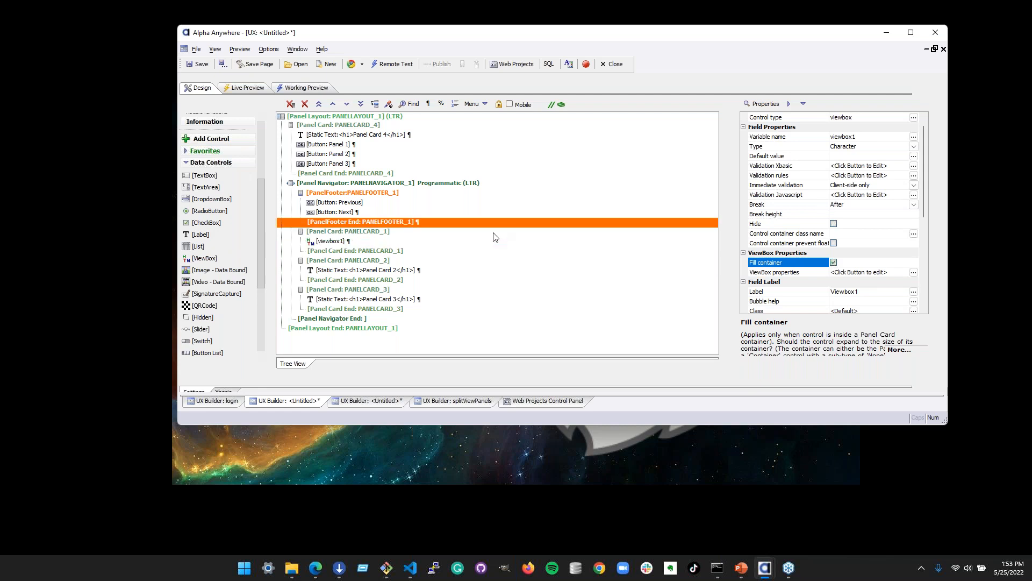
right_click(398, 236)
left_click(437, 337)
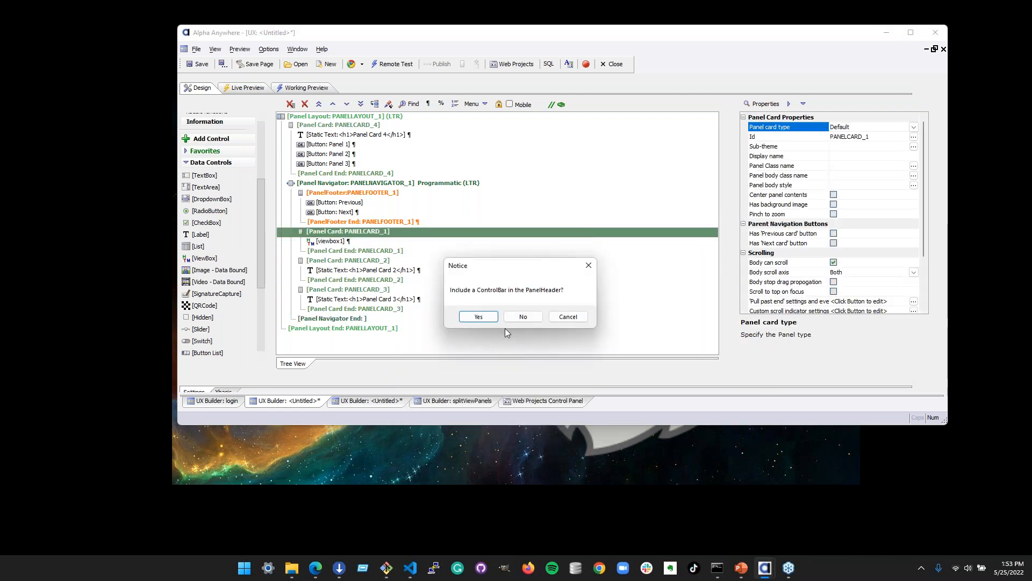
left_click(486, 318)
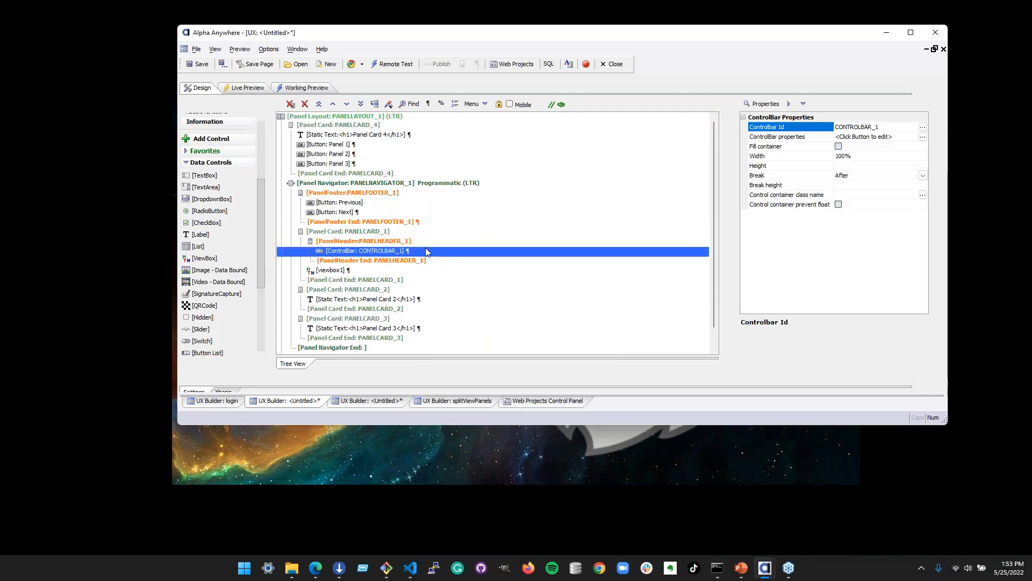
Create an html-type item named header in the panel header's ControlBar
double_click(426, 251)
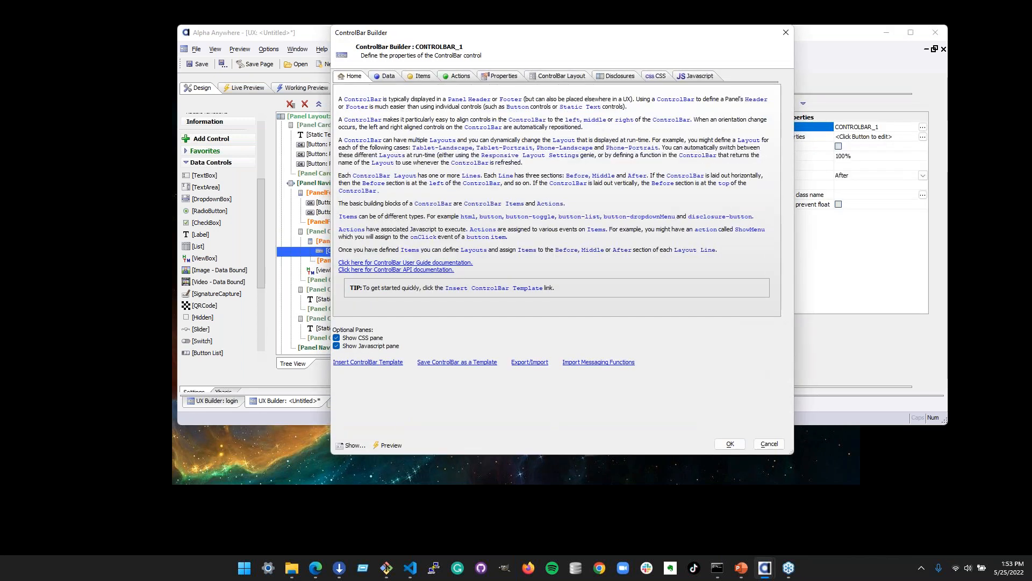
left_click(415, 74)
left_click(406, 359)
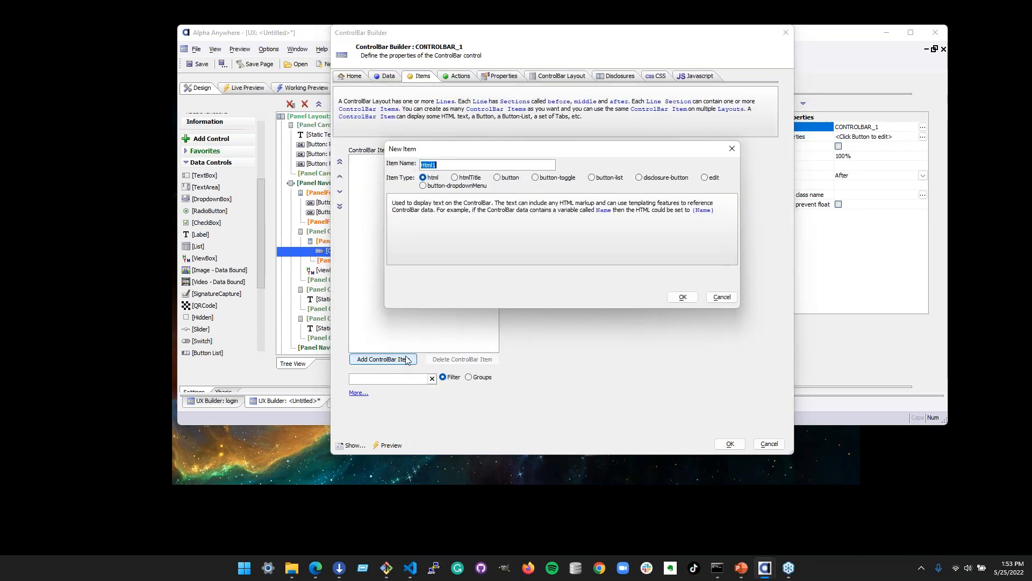
type("header")
left_click(691, 300)
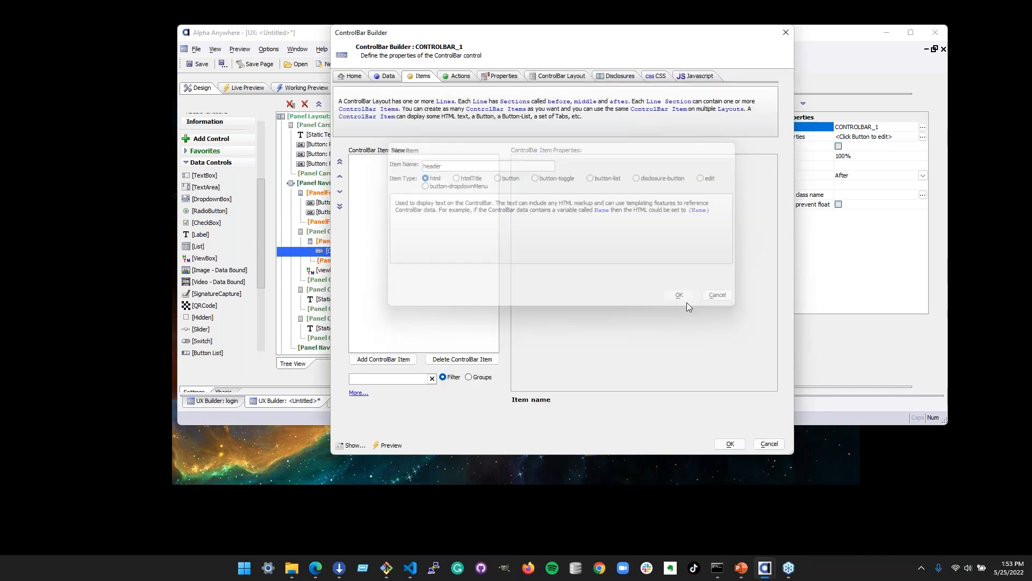
Set the HTML text of the ControlBar's header item to Panel 1
left_click(563, 200)
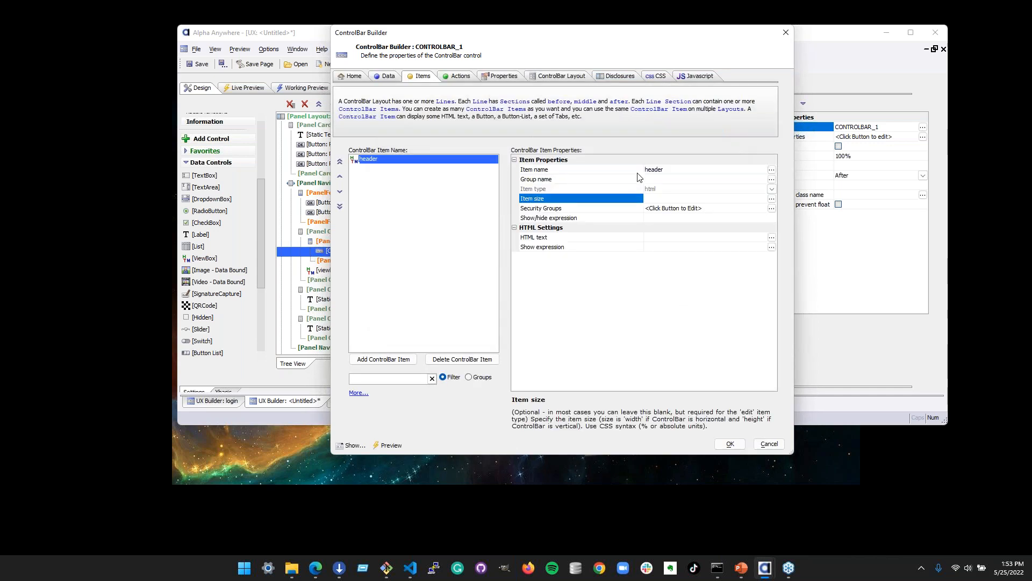
left_click(656, 171)
left_click(674, 233)
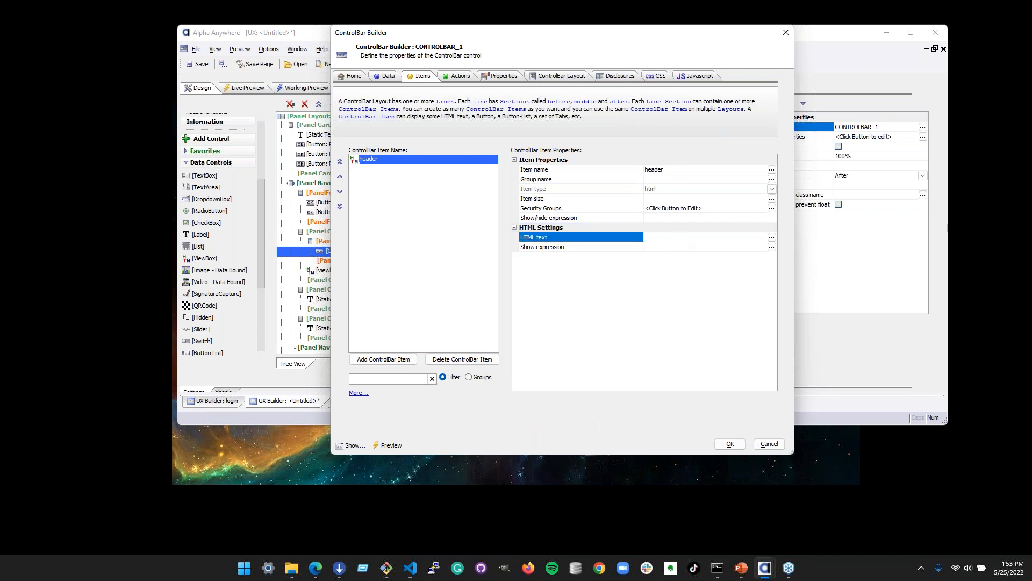
left_click(681, 238)
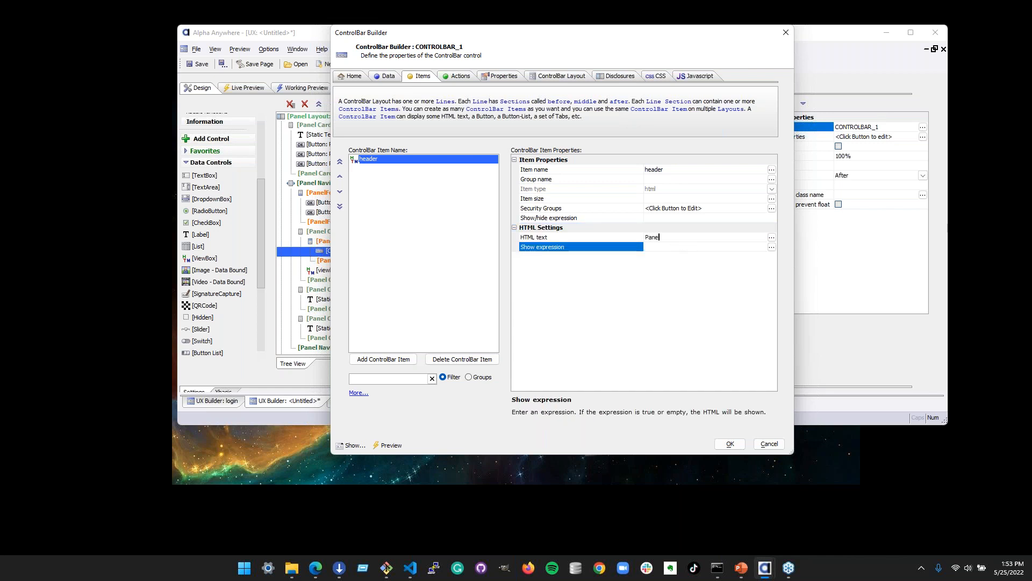
Add a ControlBar layout with one line that shows the header item in its middle section, and save the ControlBar
left_click(560, 77)
left_click(376, 220)
left_click(635, 250)
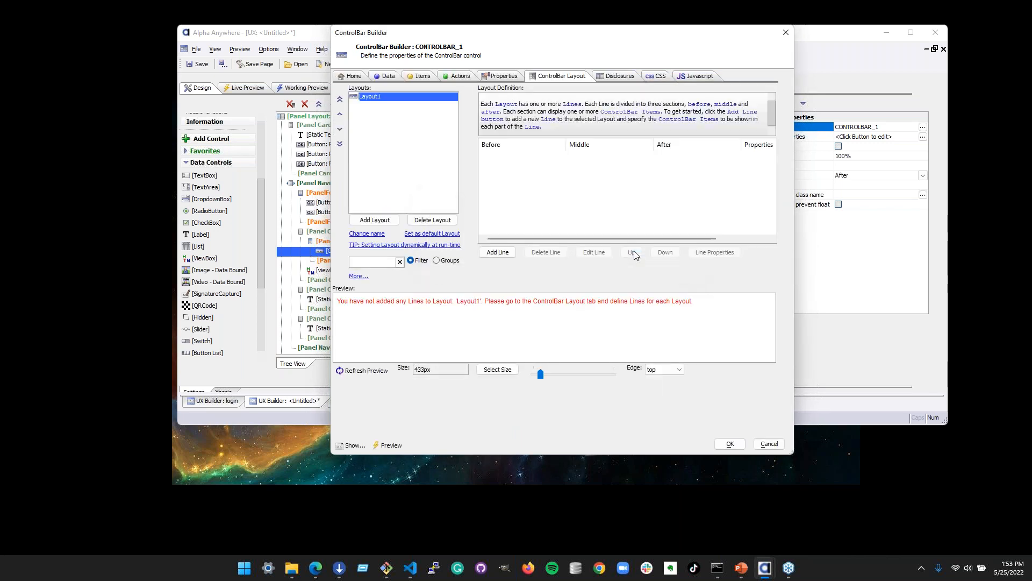
left_click(497, 252)
left_click(516, 289)
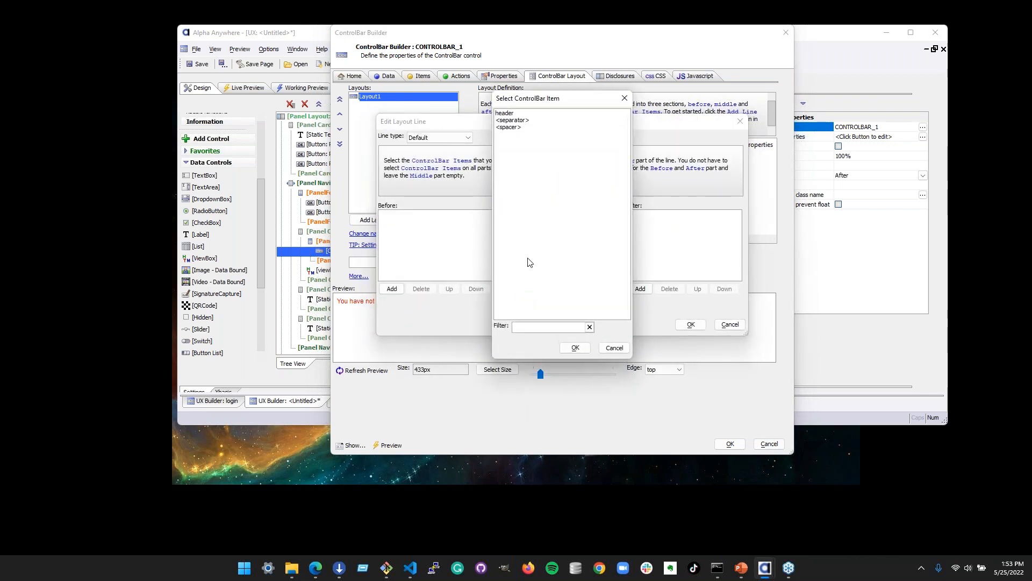
left_click(531, 113)
left_click(576, 348)
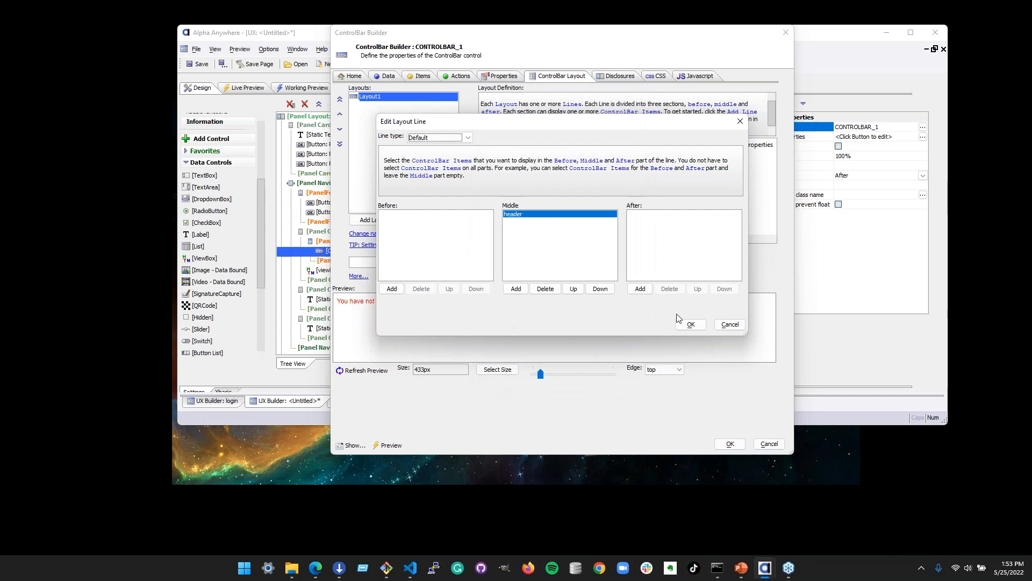
left_click(690, 325)
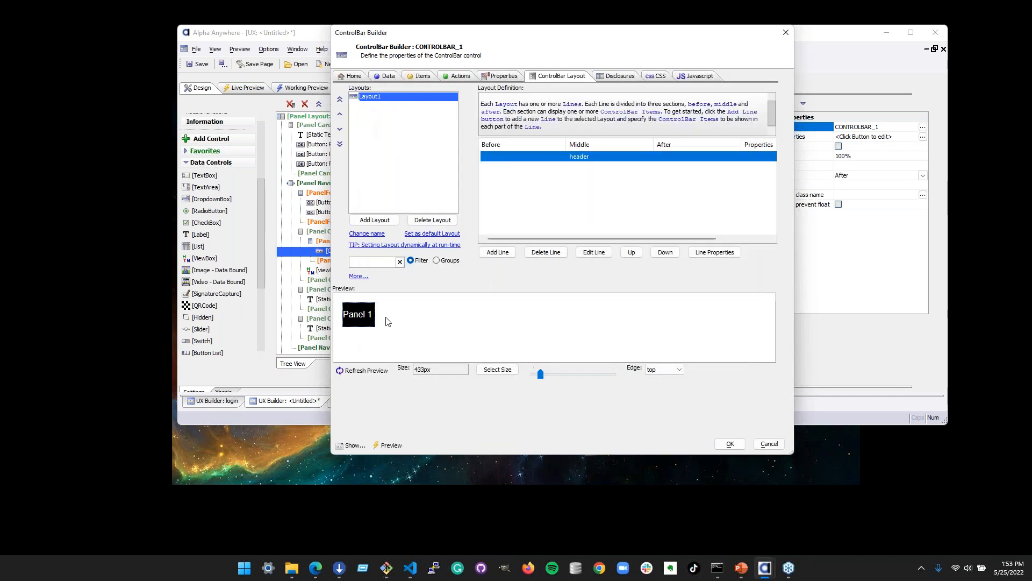
left_click(729, 444)
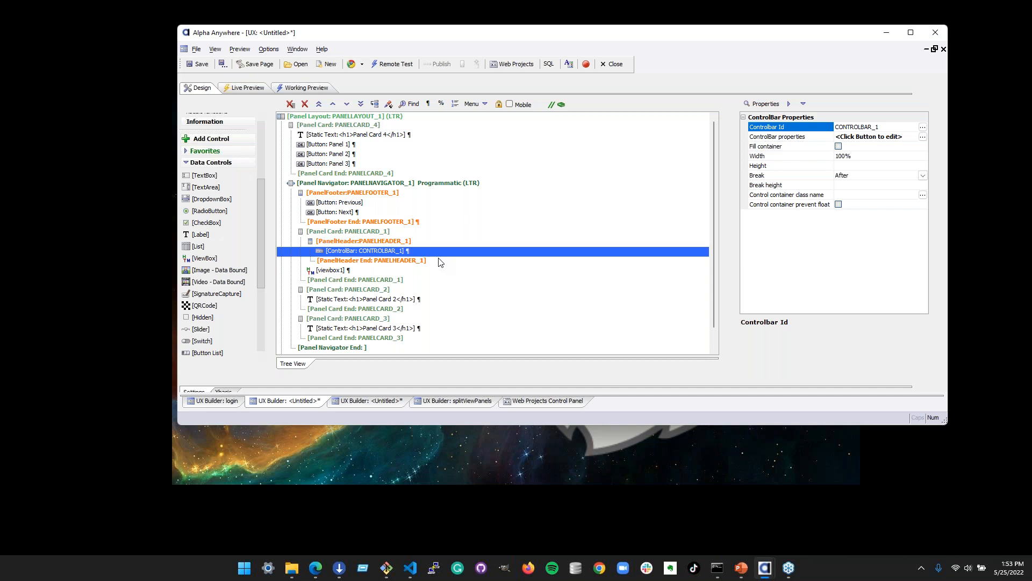
Load the Image Map sample into viewbox1 and save the ViewBox definition
left_click(372, 271)
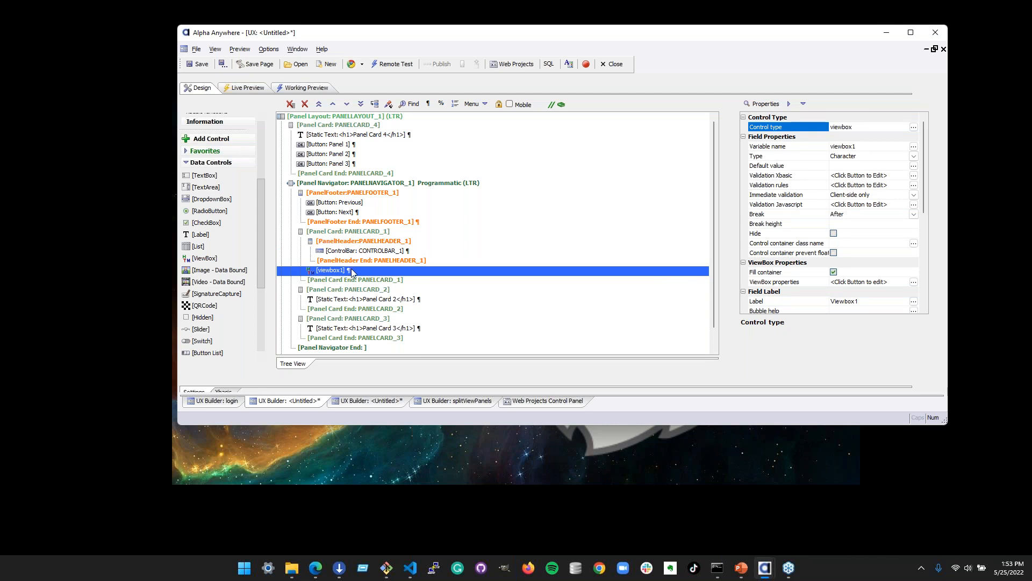
double_click(353, 272)
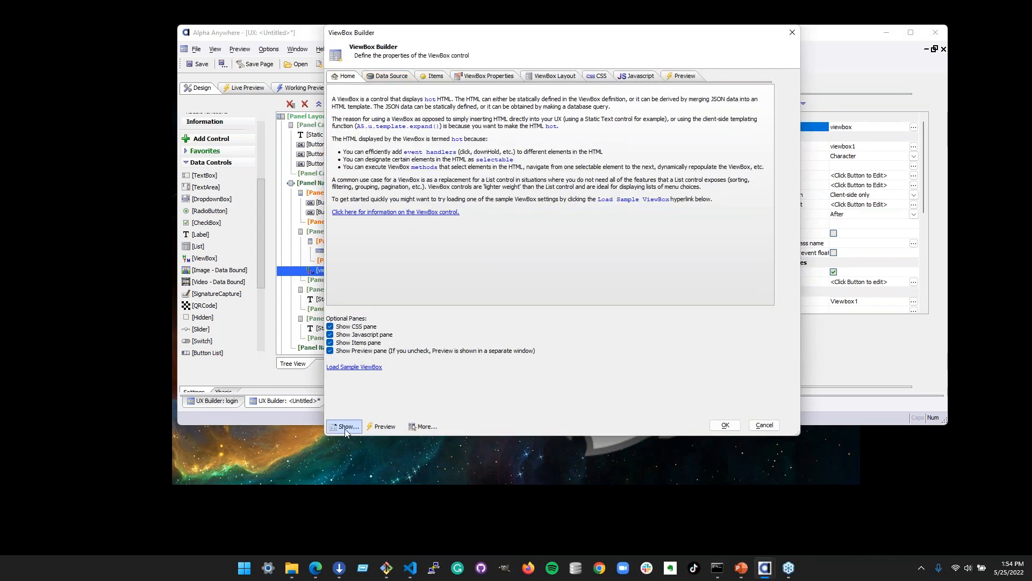
left_click(363, 371)
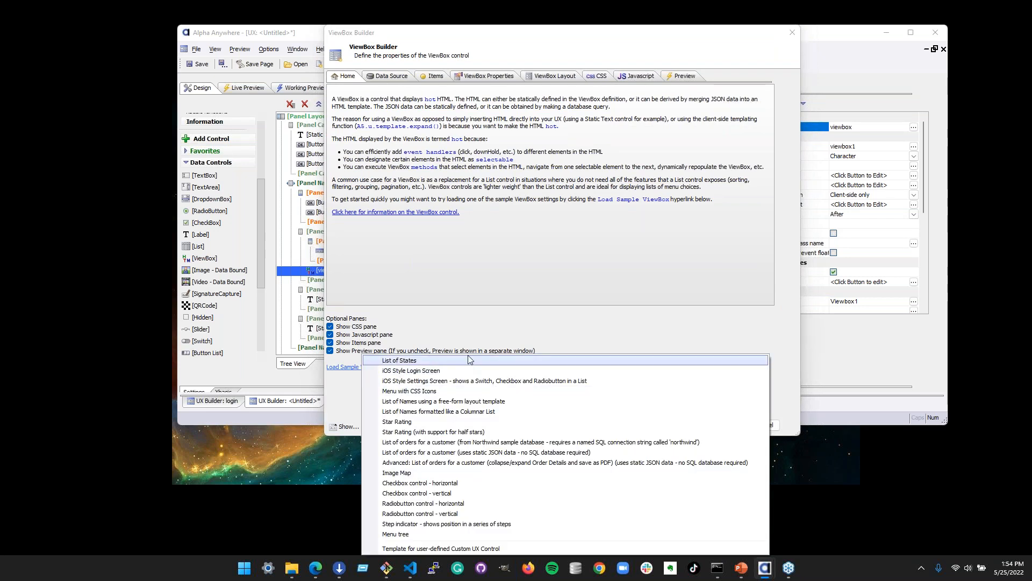
left_click(415, 472)
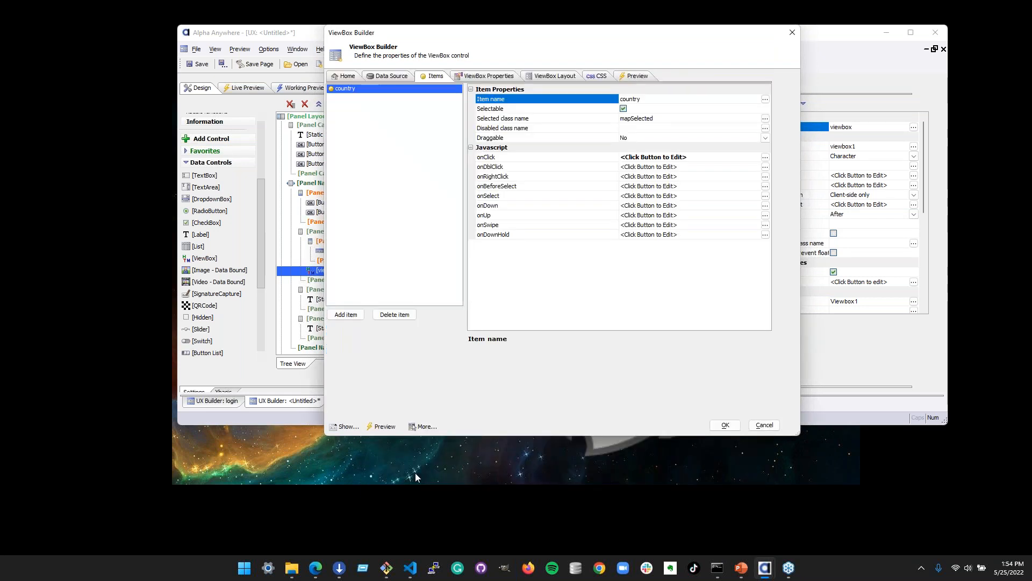
left_click(725, 425)
Render the component in the working preview and enlarge the window to check how the map and header in Panel 1 fill the space
left_click(303, 88)
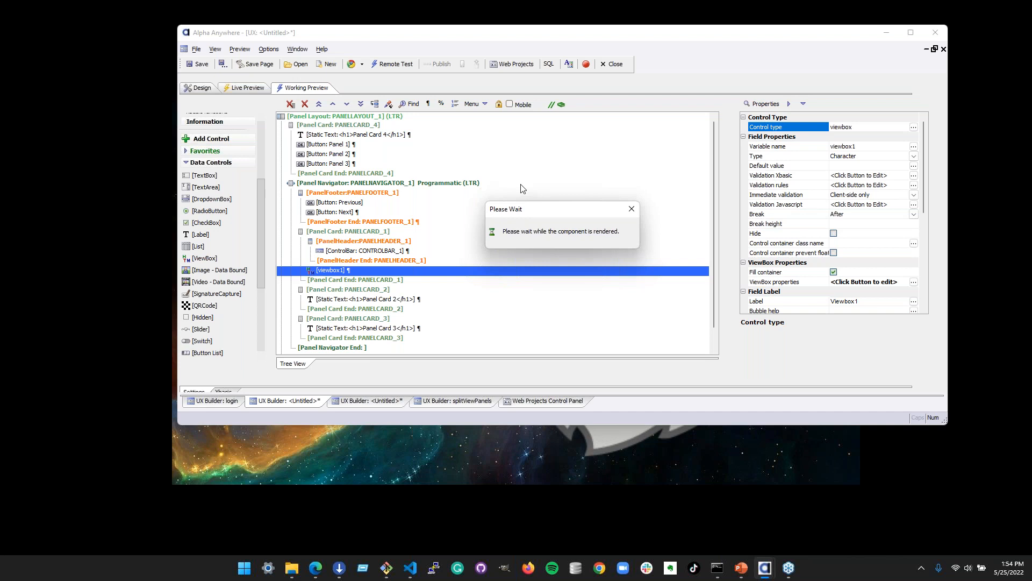
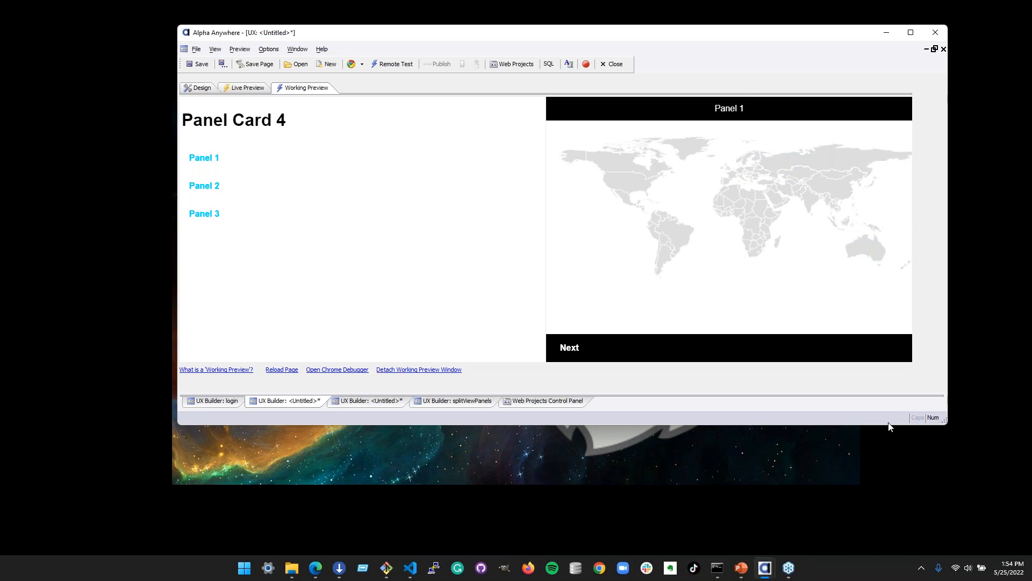
left_click_drag(891, 486, 899, 548)
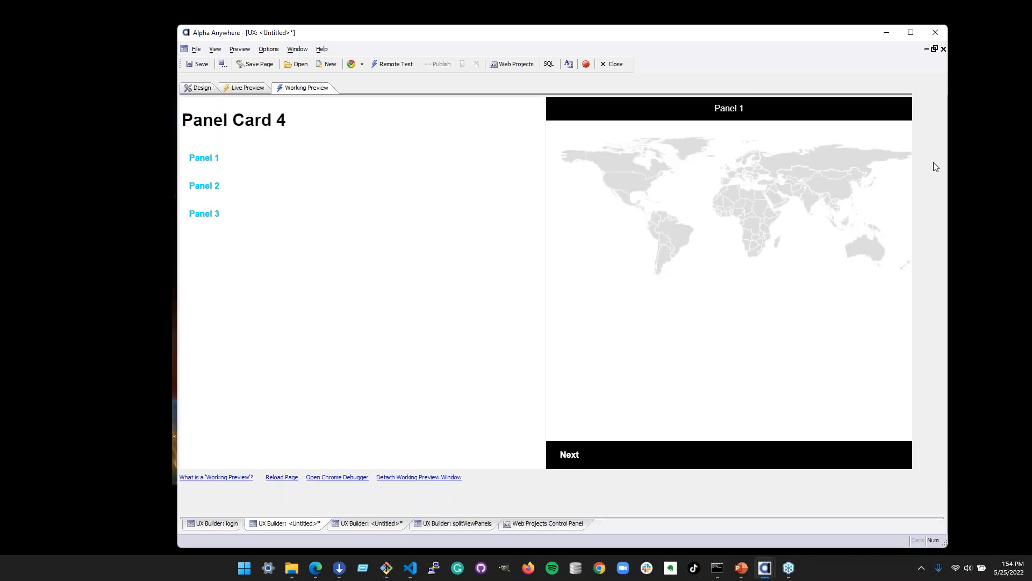
left_click_drag(787, 40, 663, 44)
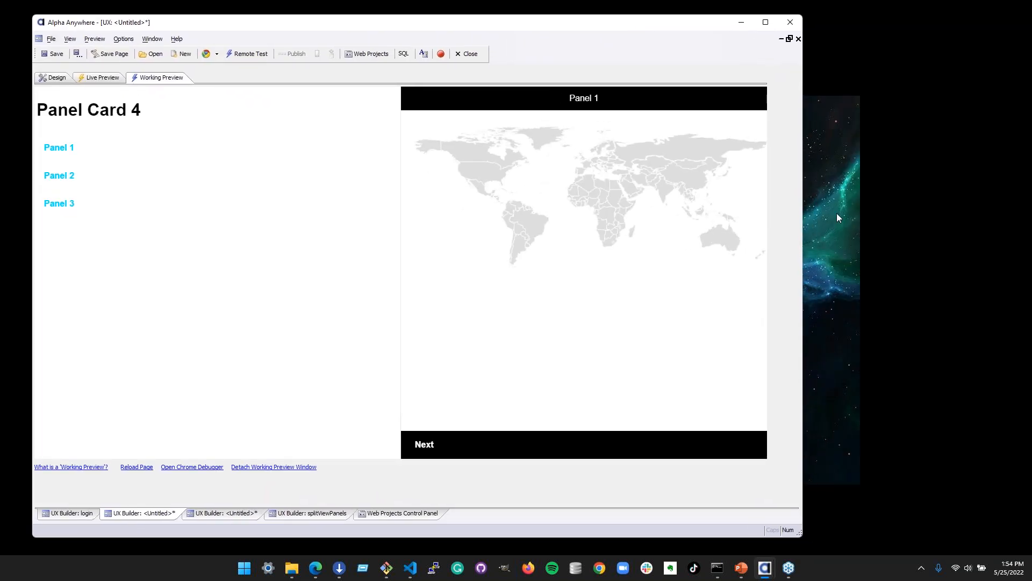
left_click_drag(805, 210, 935, 228)
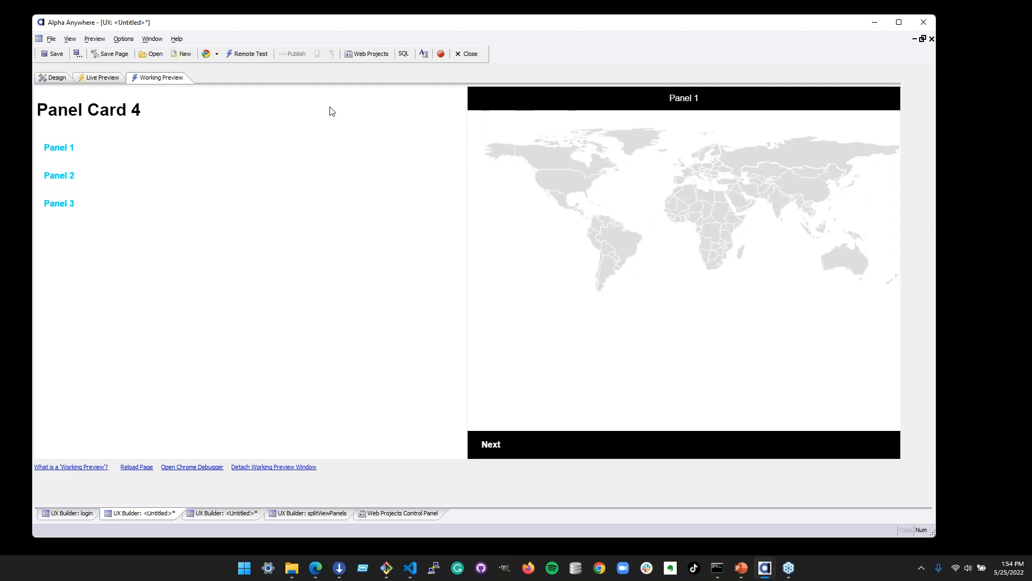
Return to the design and review the properties of PANELCARD_1's ControlBar and its panel header
left_click(53, 79)
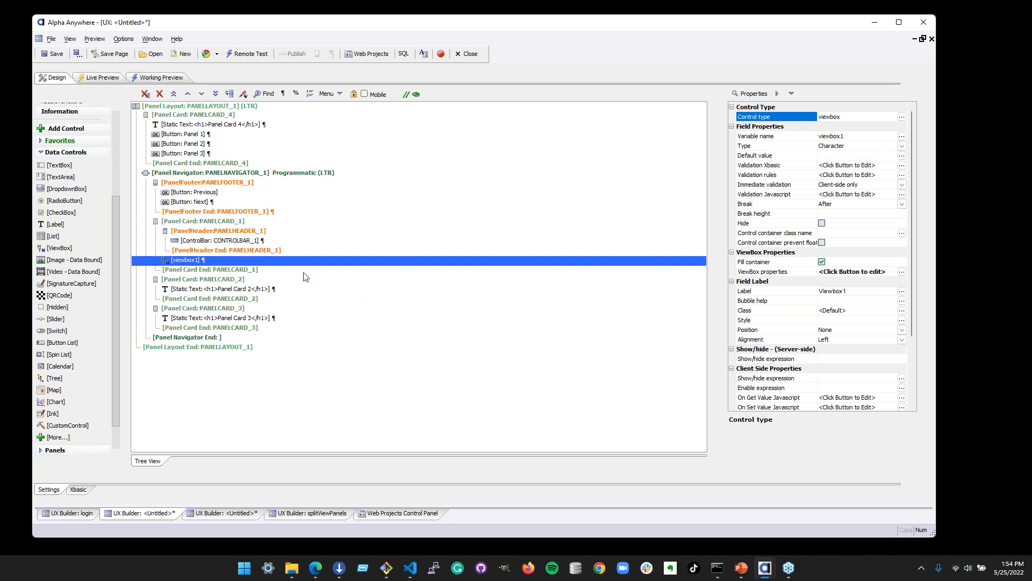
left_click(310, 243)
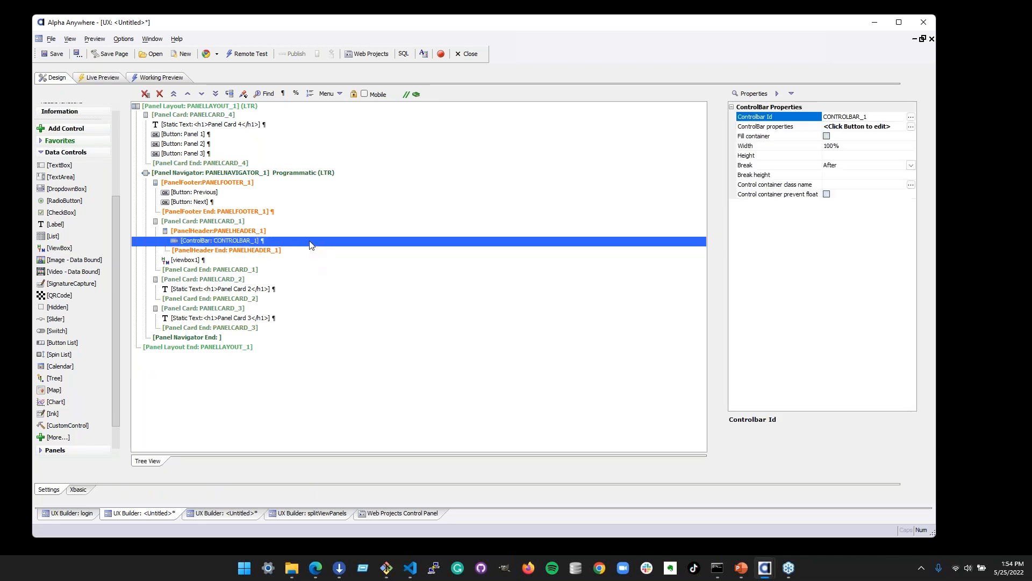
left_click(750, 136)
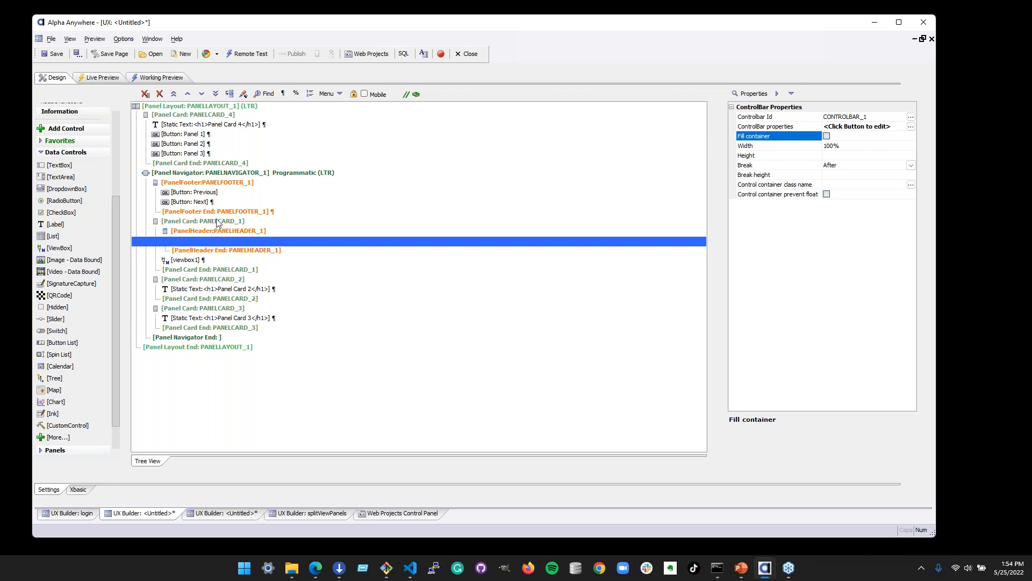
left_click(217, 226)
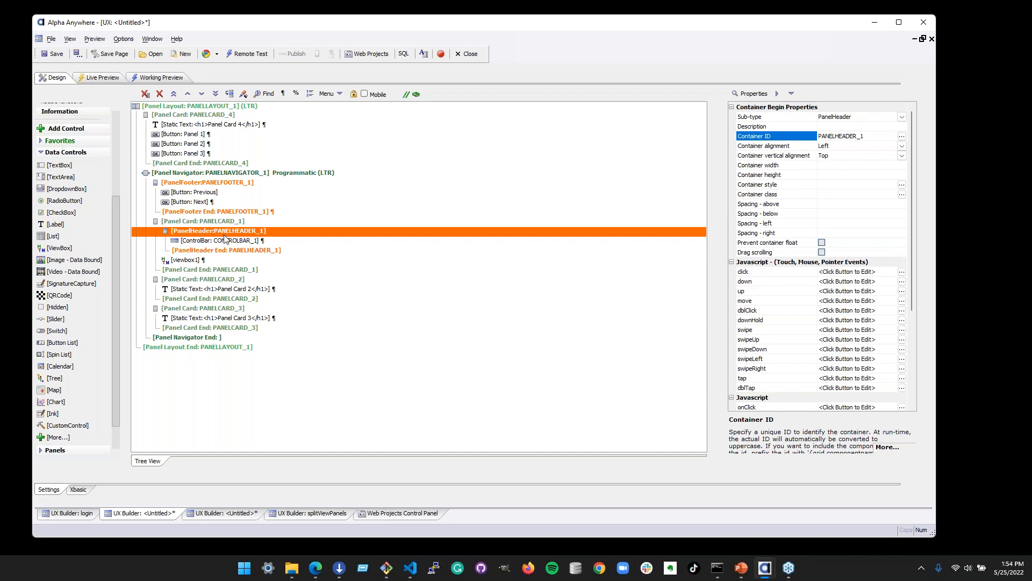
Compare the properties of PANELHEADER_1 and its ControlBar, and try the ControlBar's Fill container option on and off
left_click(225, 240)
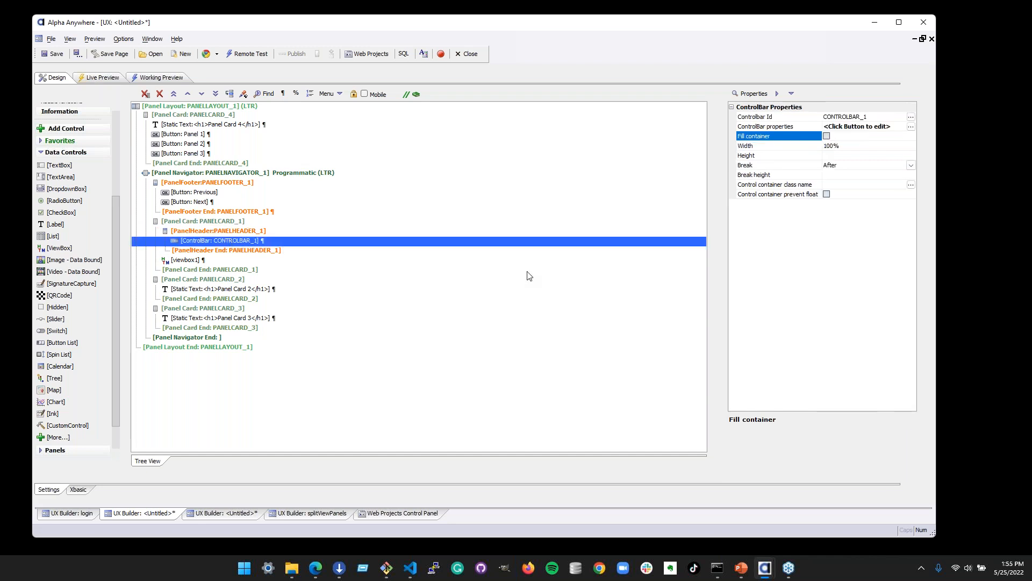
left_click(781, 145)
left_click(785, 137)
left_click(254, 231)
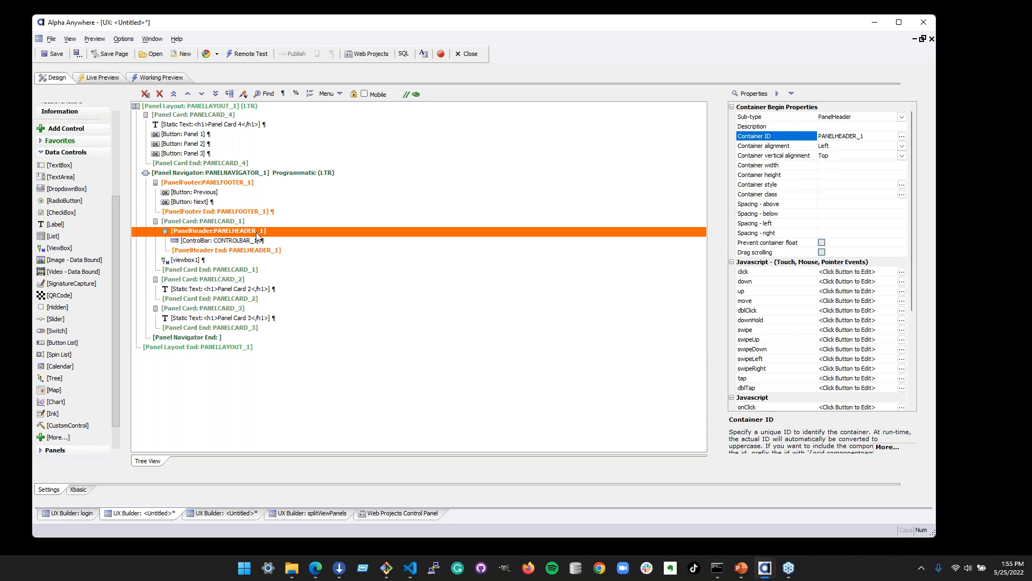
left_click(255, 243)
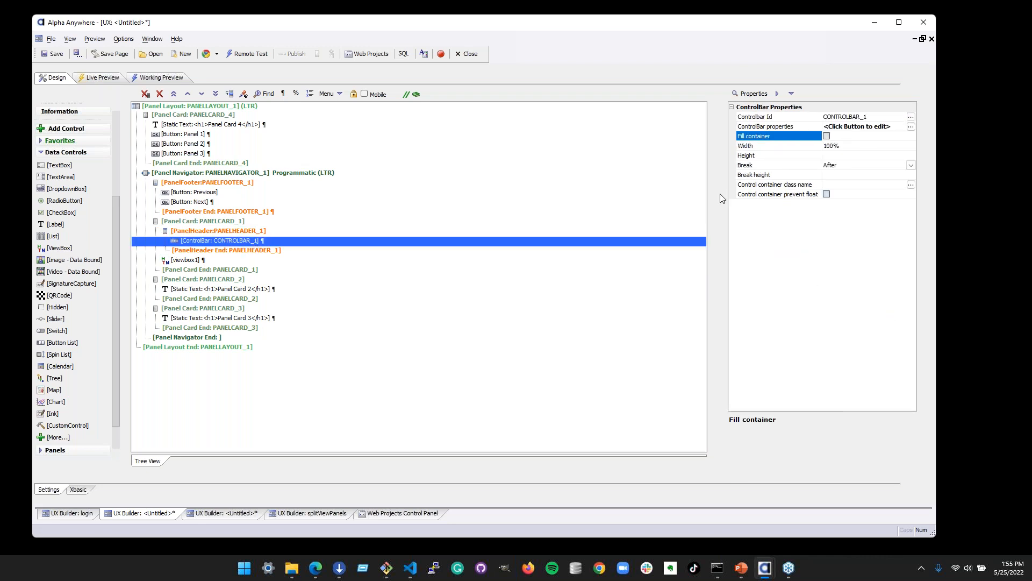
left_click(826, 136)
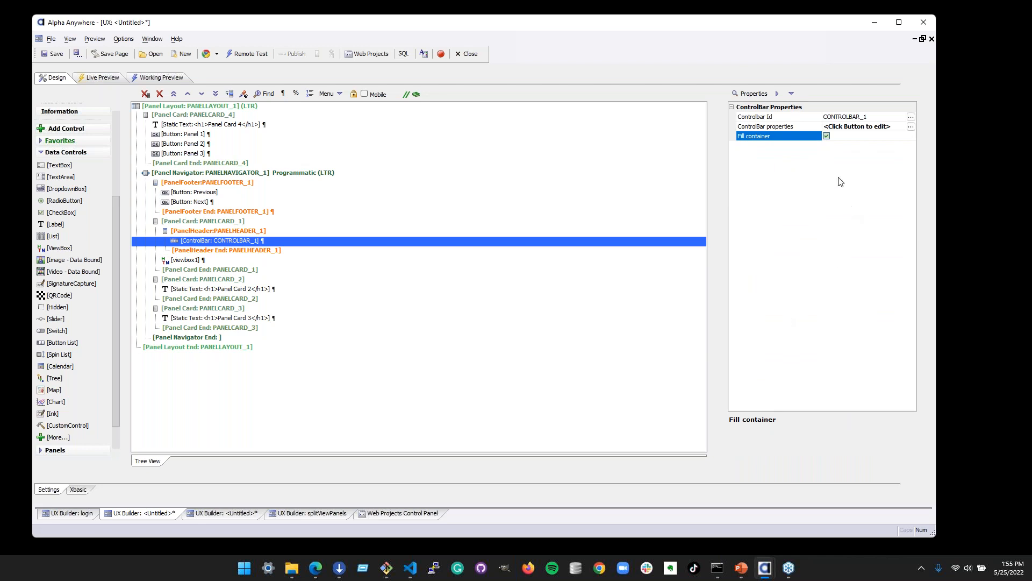
left_click(826, 136)
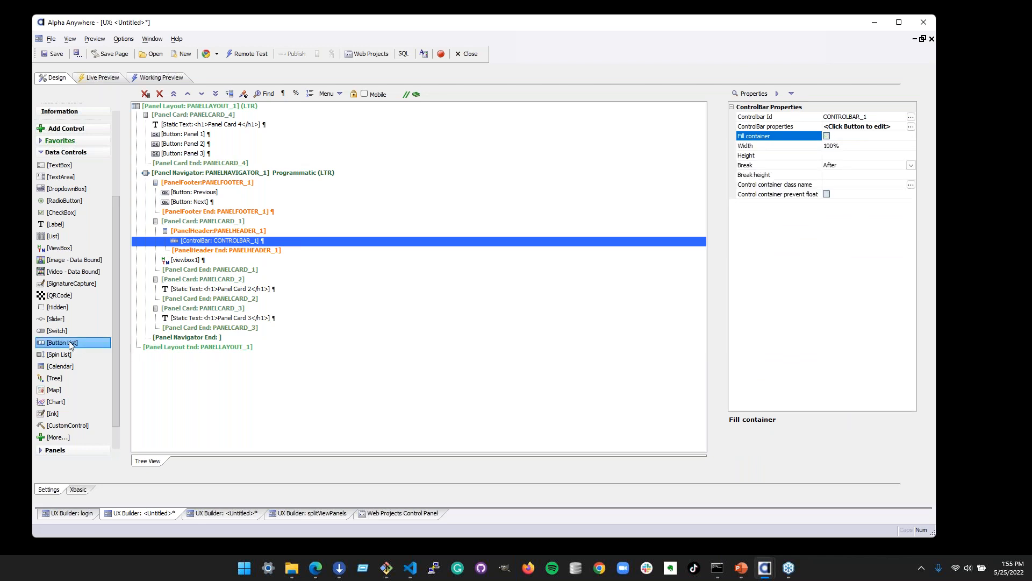
Add free-form layouts below the static text in PANELCARD_2 and check their properties for a fill option
left_click(59, 437)
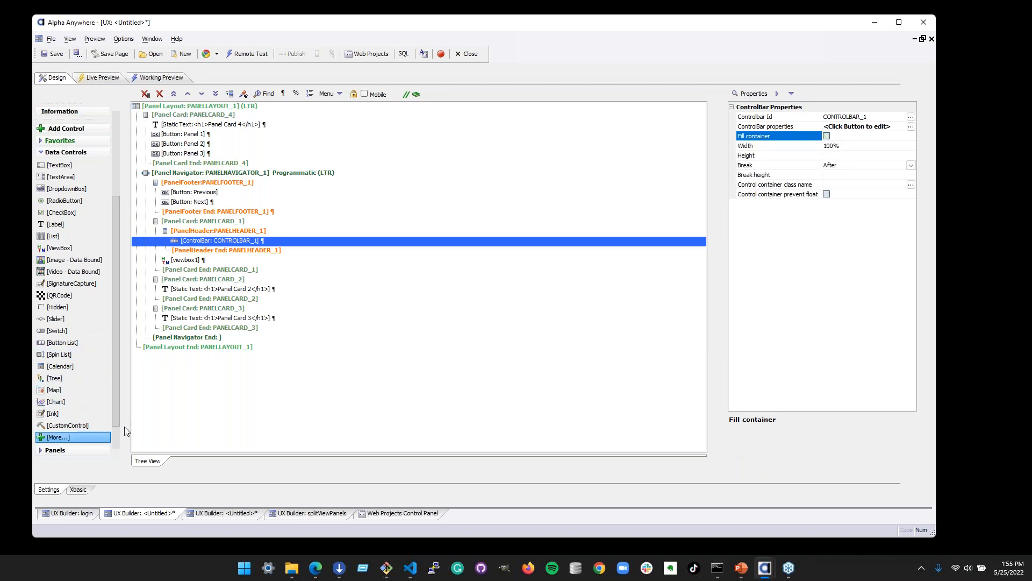
left_click(241, 291)
left_click_drag(114, 392, 114, 418)
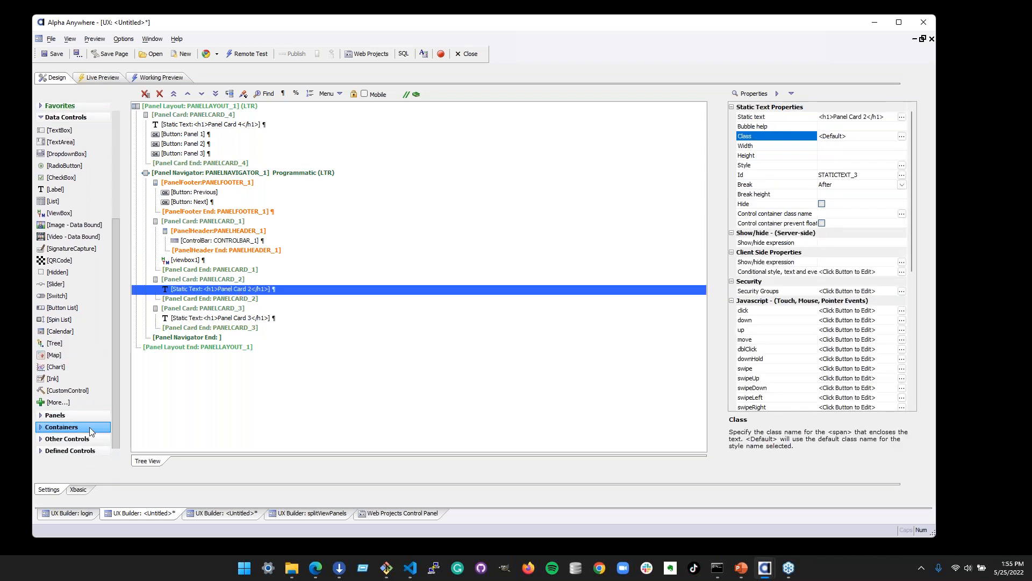
left_click(89, 427)
double_click(72, 367)
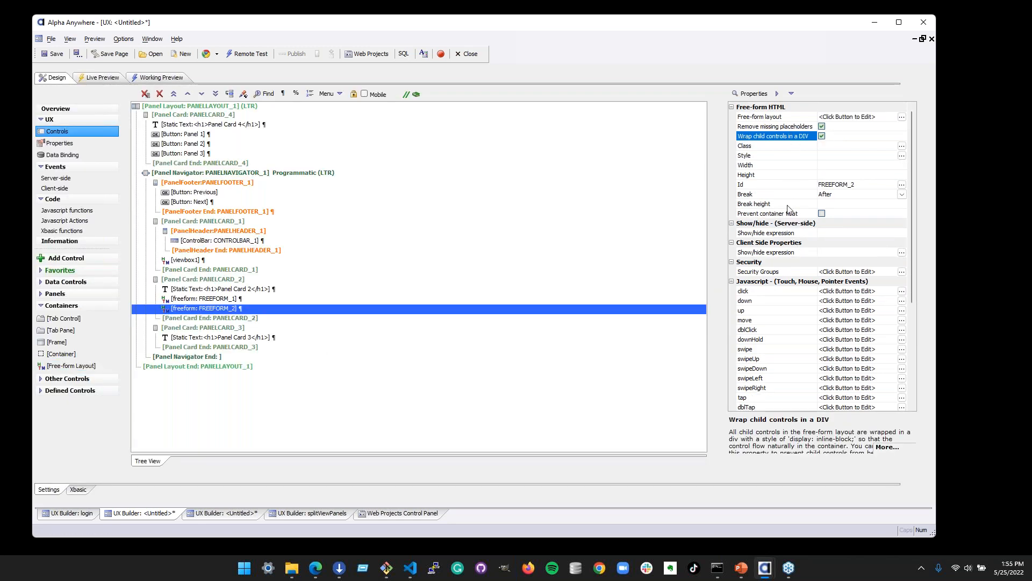
scroll(787, 208, "down", 4)
scroll(788, 209, "up", 4)
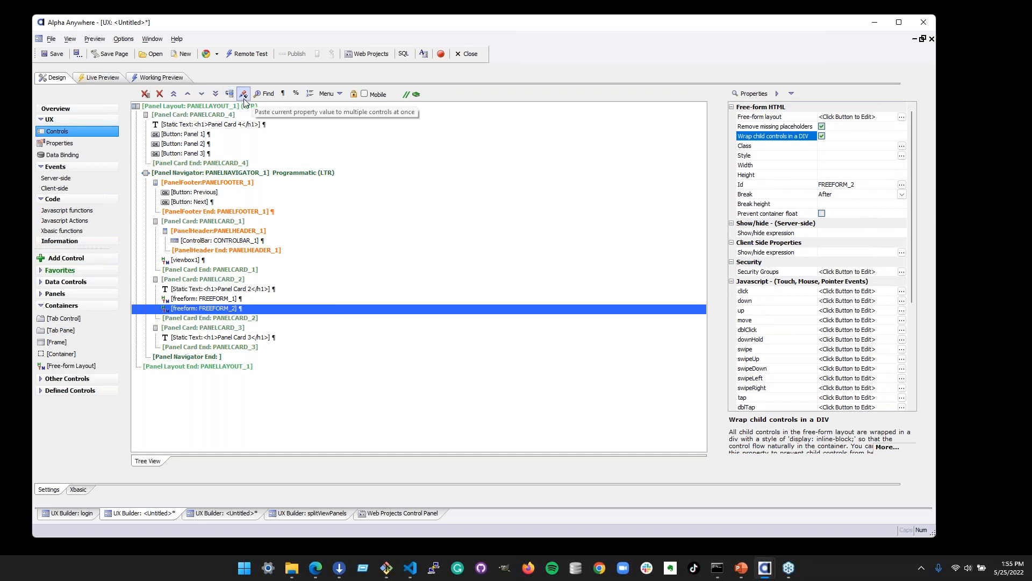
Delete both free-form layouts from PANELCARD_2
left_click(160, 95)
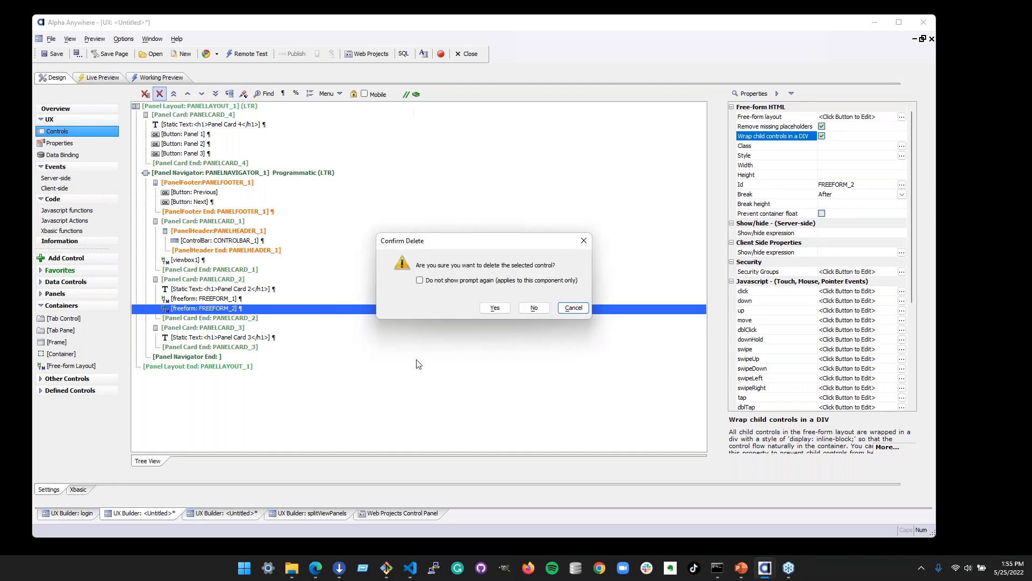
left_click(498, 309)
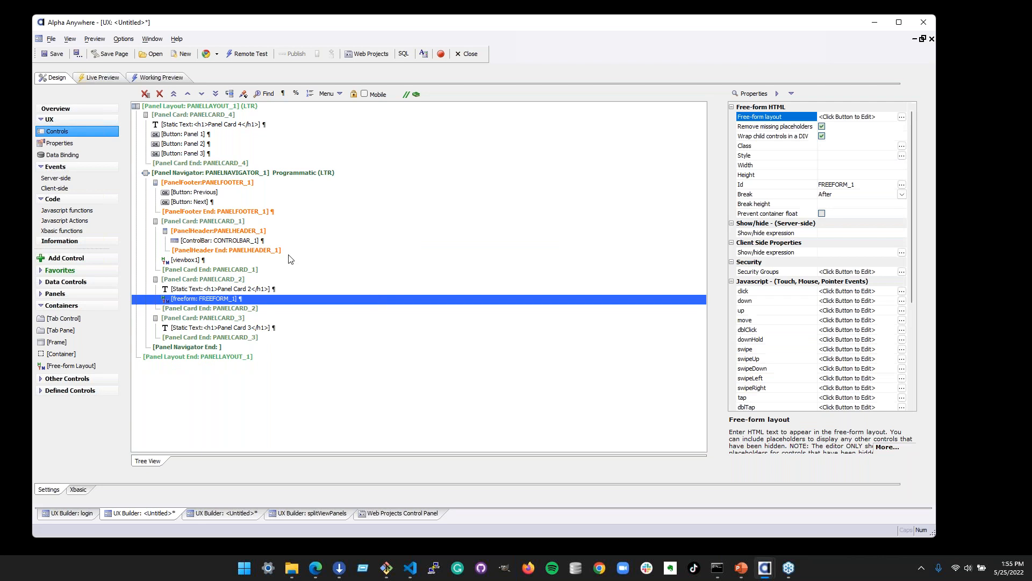
left_click(160, 94)
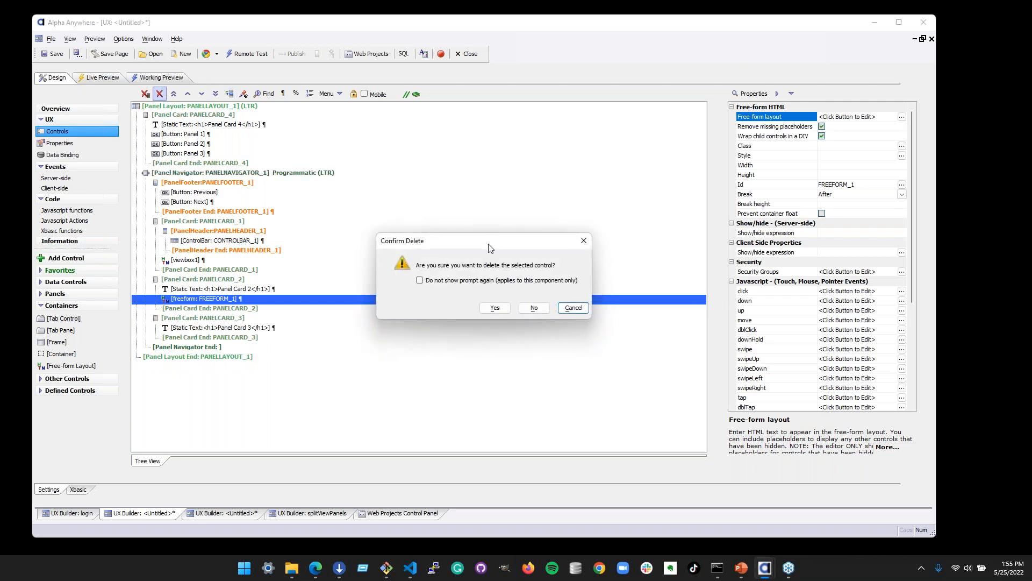
left_click(493, 308)
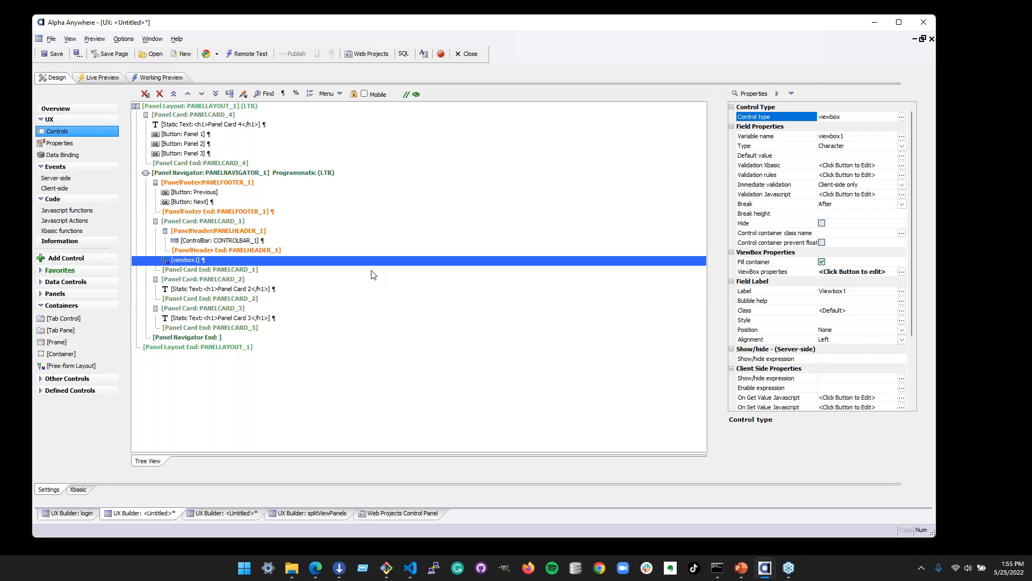
Review the properties of PANELHEADER_1 and viewbox1 in PANELCARD_1
left_click(248, 231)
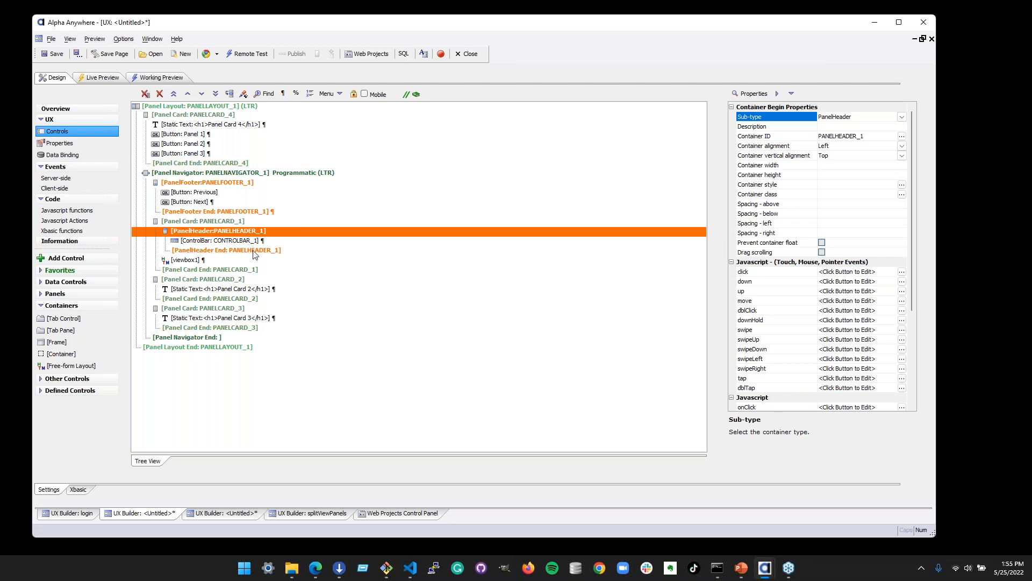
left_click(253, 249)
left_click(245, 260)
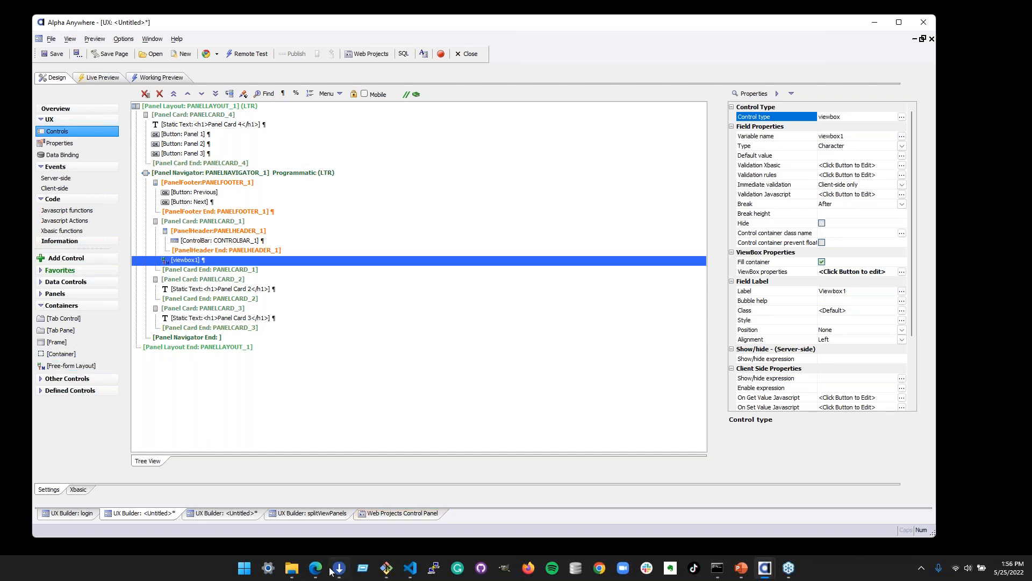
Switch to the Understanding Panels documentation page in Microsoft Edge and return to its beginning
mouse_move(319, 574)
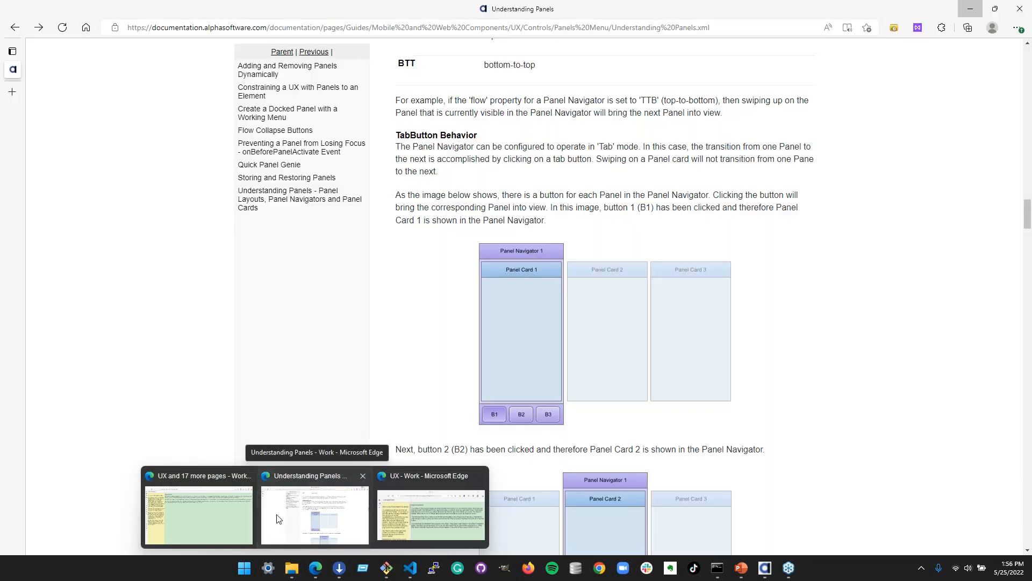
left_click(274, 521)
scroll(427, 444, "up", 10)
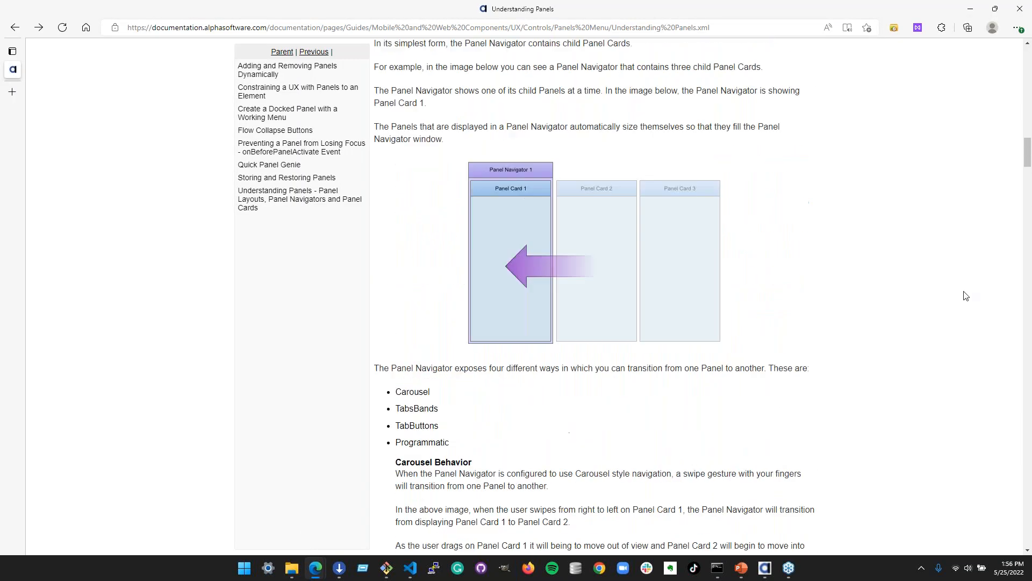
left_click_drag(1028, 155, 684, 65)
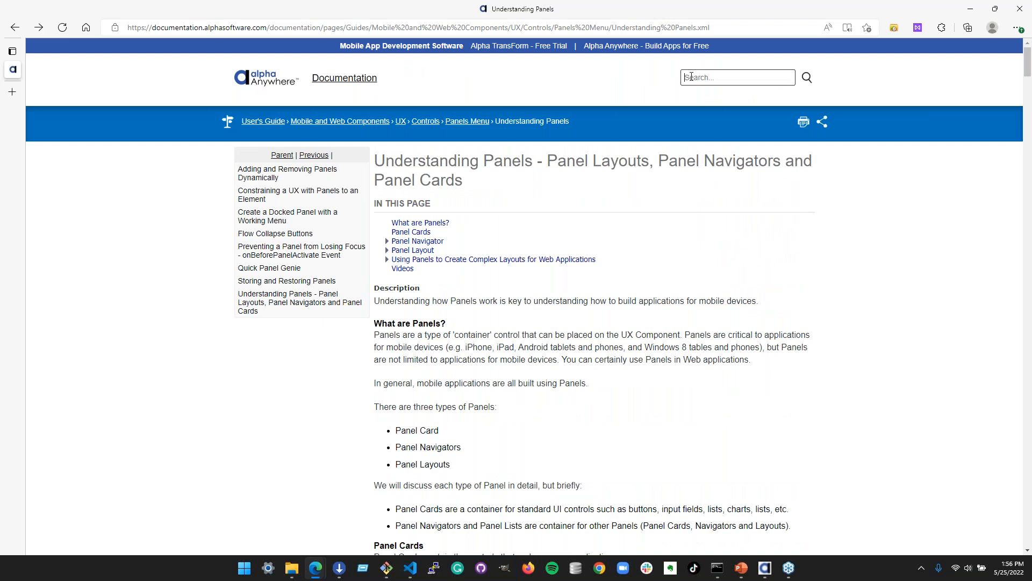
left_click(692, 76)
type("panel")
key("BackSpace")
key("BackSpace")
key("BackSpace")
key("BackSpace")
Open the parent Panels Menu documentation page and look through its guides and panel types
left_click(467, 123)
scroll(477, 299, "down", 10)
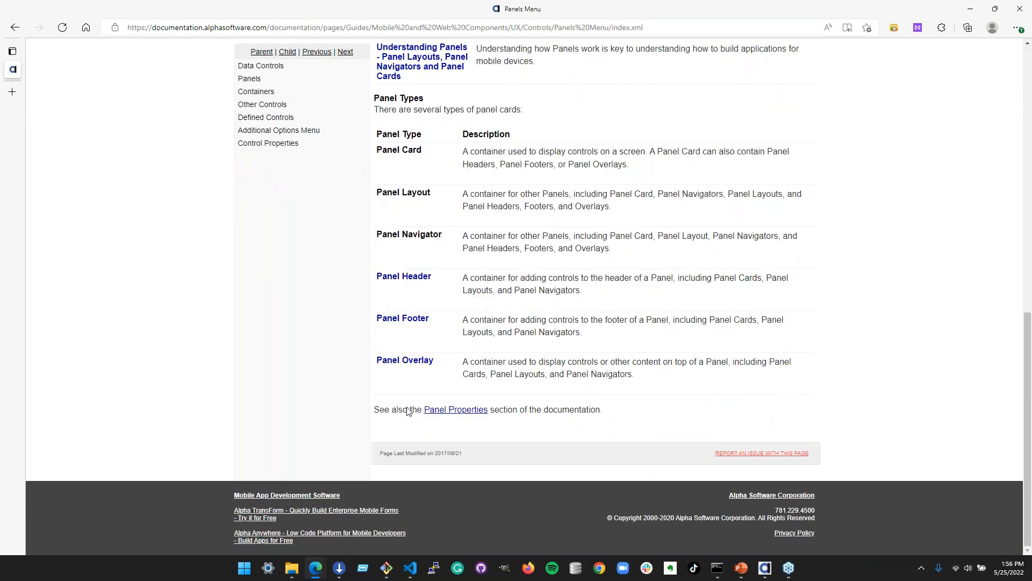
scroll(454, 417, "up", 3)
scroll(457, 407, "up", 8)
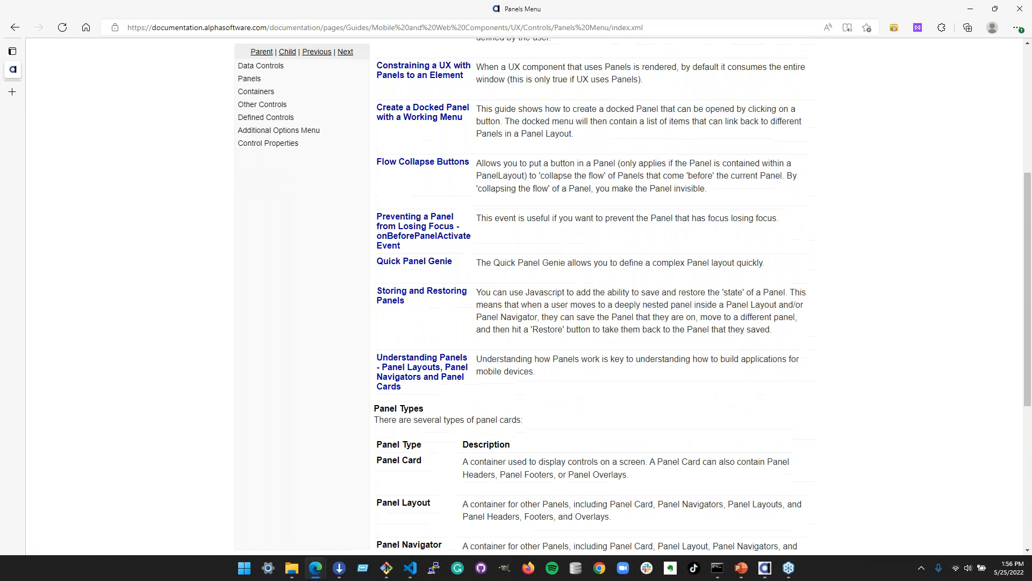
scroll(455, 403, "up", 1)
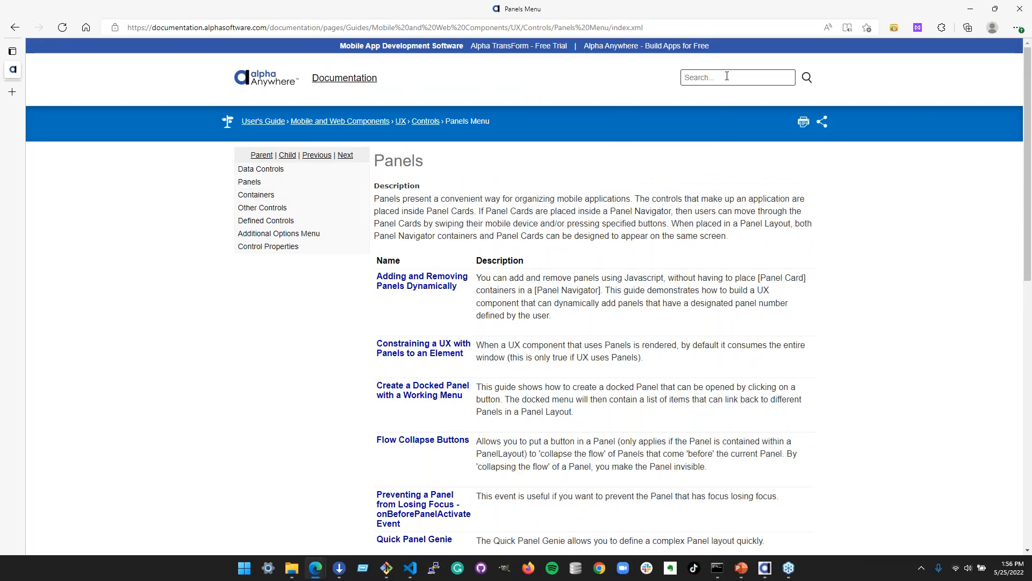
Search the documentation for setPanelActive and read the {dialog.object}.panelSetActive method page
type("PanelActive")
key("Return")
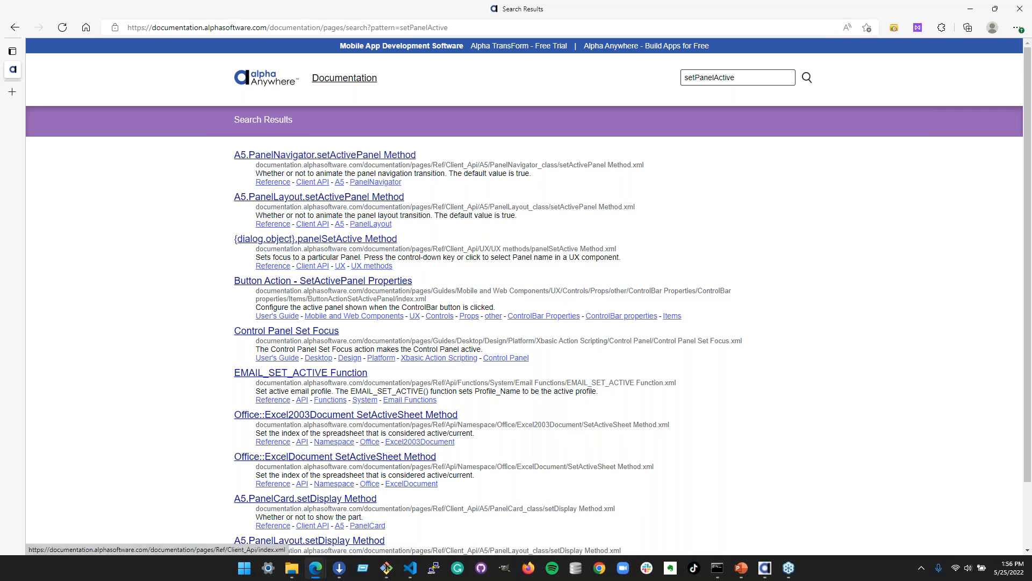
left_click(295, 239)
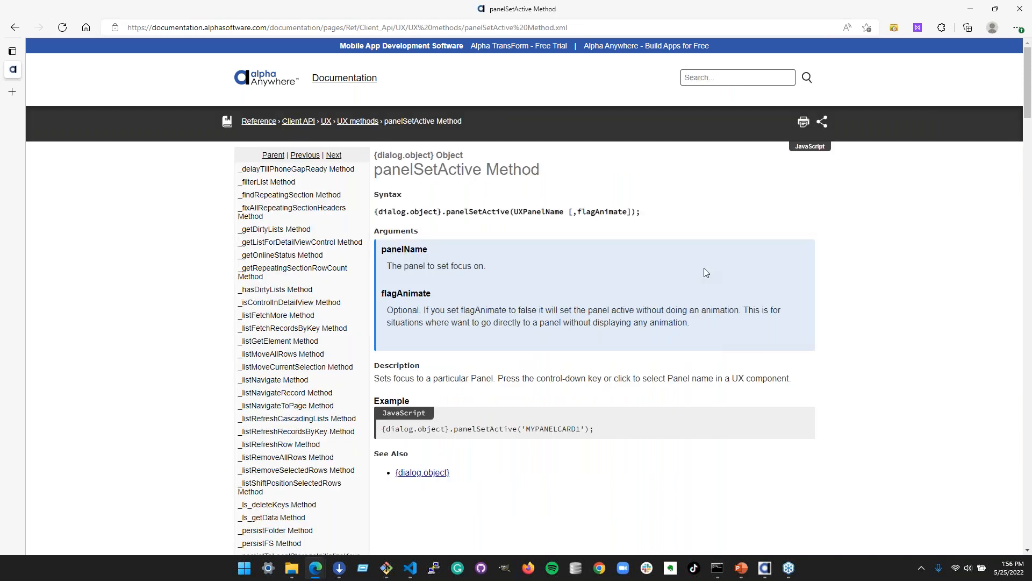
scroll(636, 272, "down", 2)
scroll(636, 273, "up", 2)
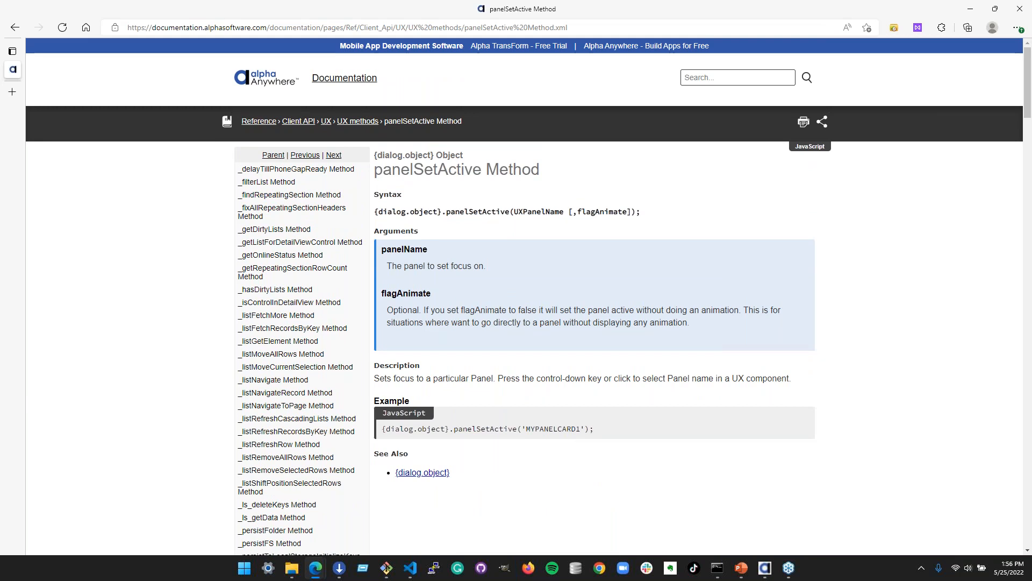
Switch back to Alpha Anywhere and view the JavaScript behind the Panel 1 button's Set Active Panel action
mouse_move(764, 564)
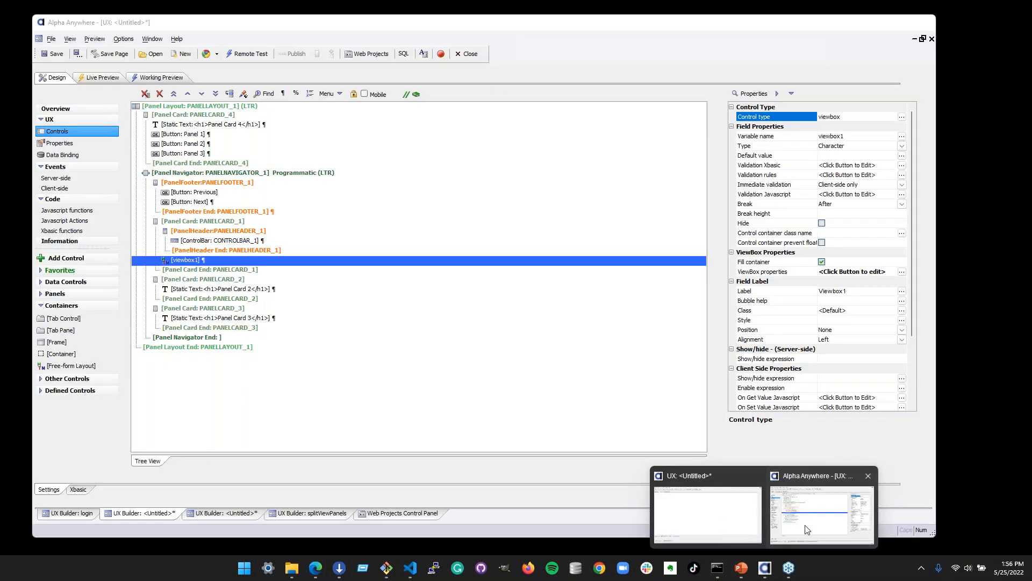
left_click(794, 530)
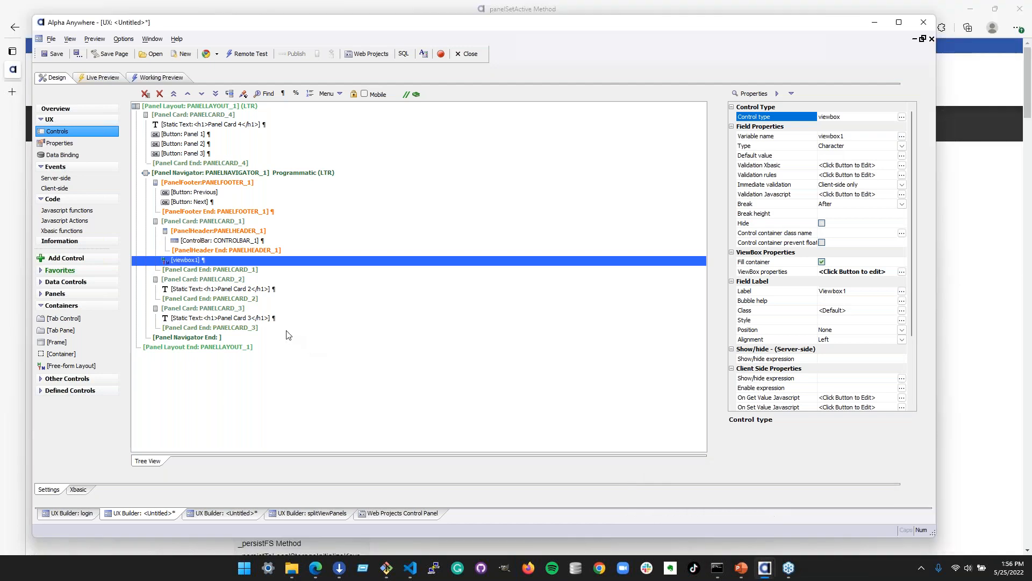
left_click(199, 134)
double_click(198, 137)
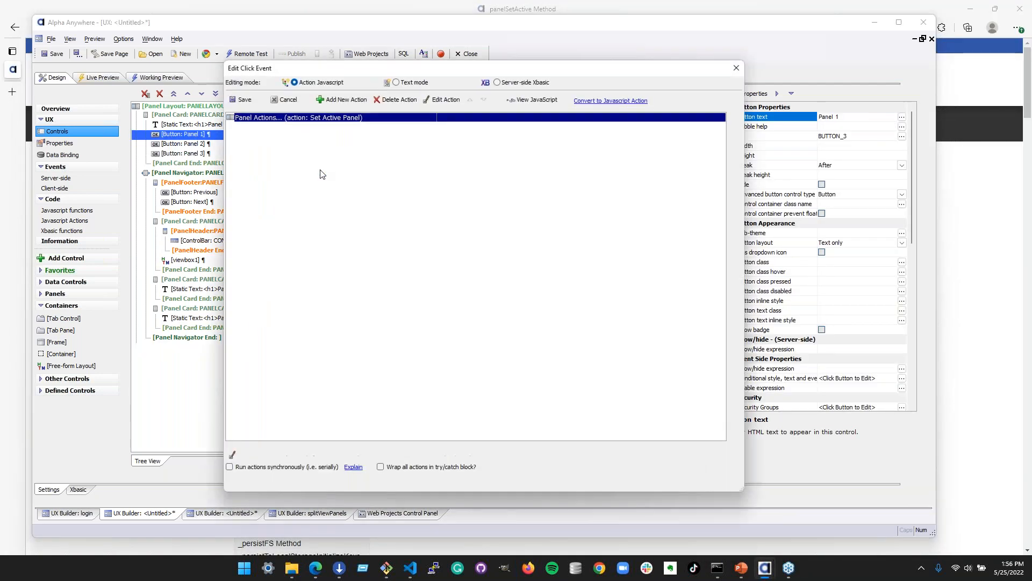
right_click(326, 121)
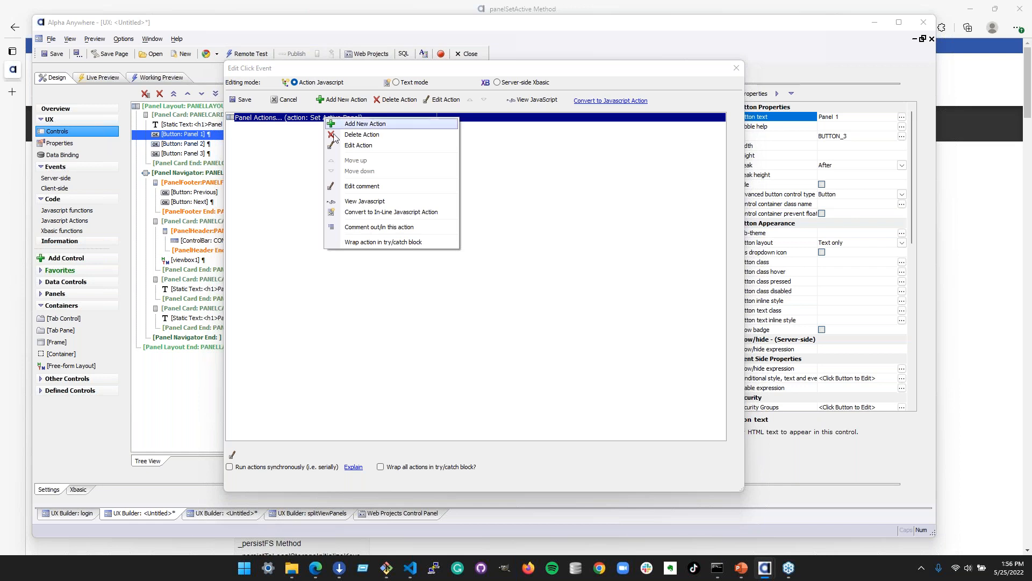
left_click(411, 201)
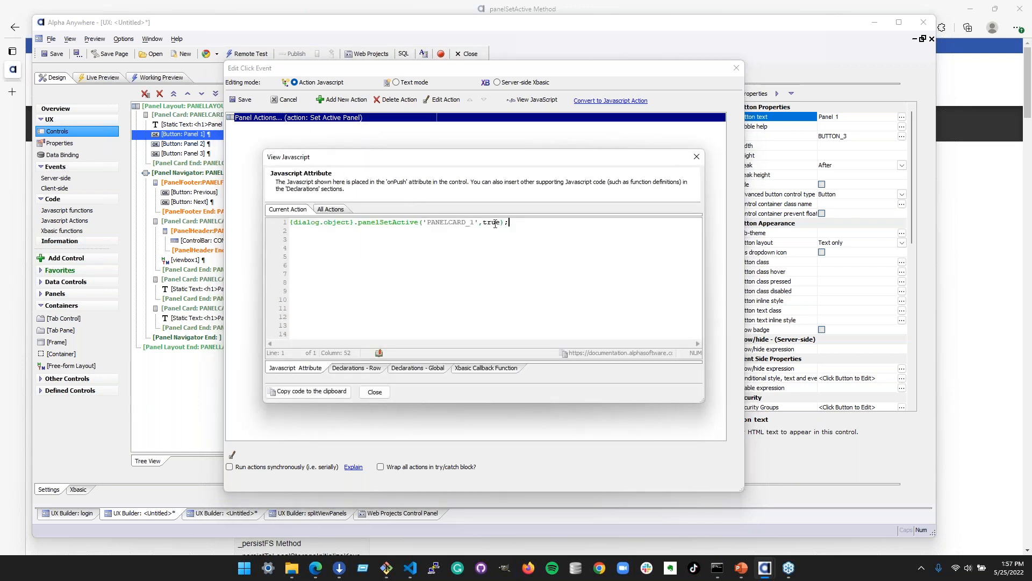
left_click_drag(495, 224, 279, 205)
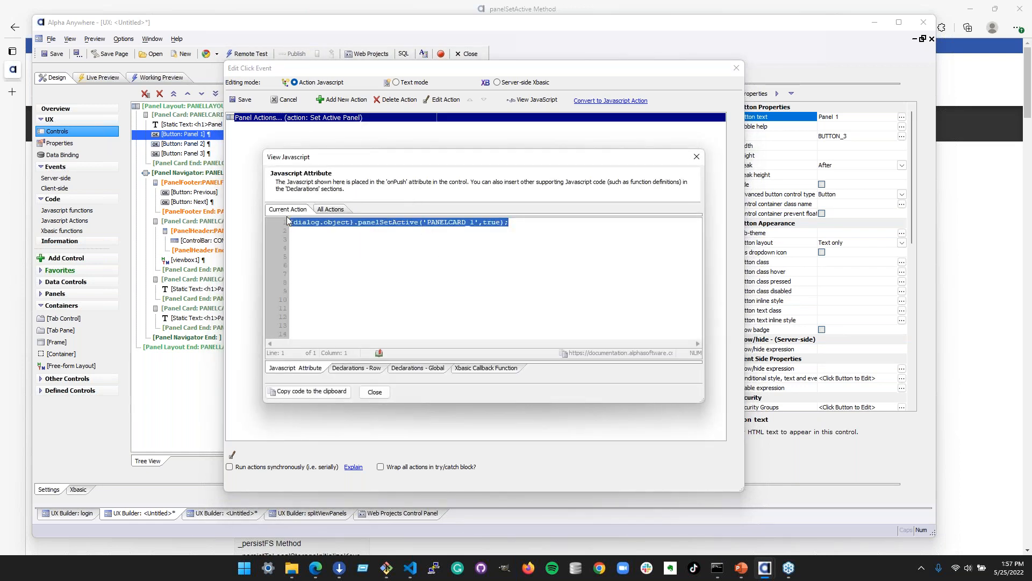
left_click(697, 156)
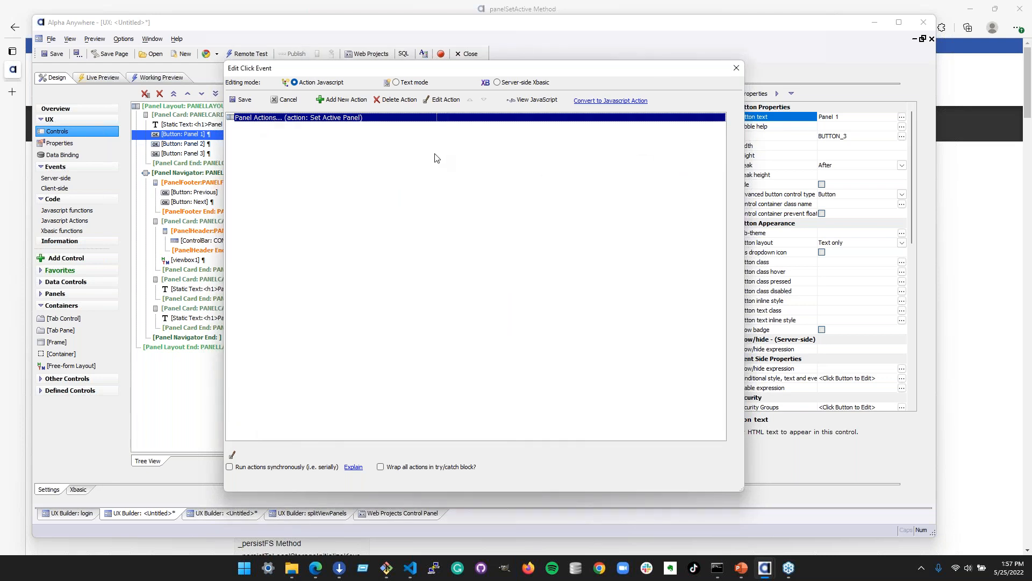
Switch the Panel 1 button's click event to text mode and filter the insertable UX component methods by "panel"
left_click(396, 83)
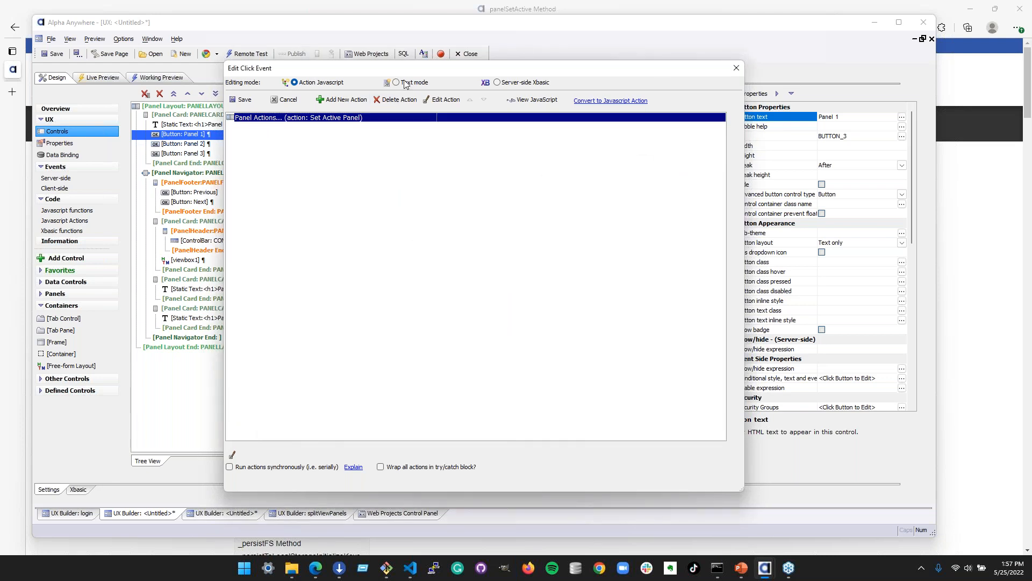
left_click(512, 327)
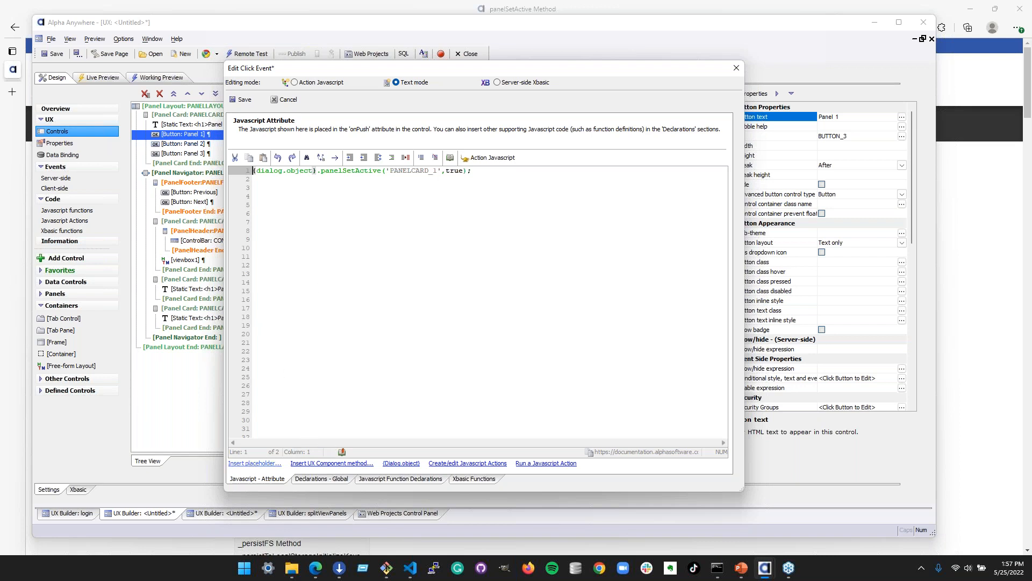
left_click(332, 463)
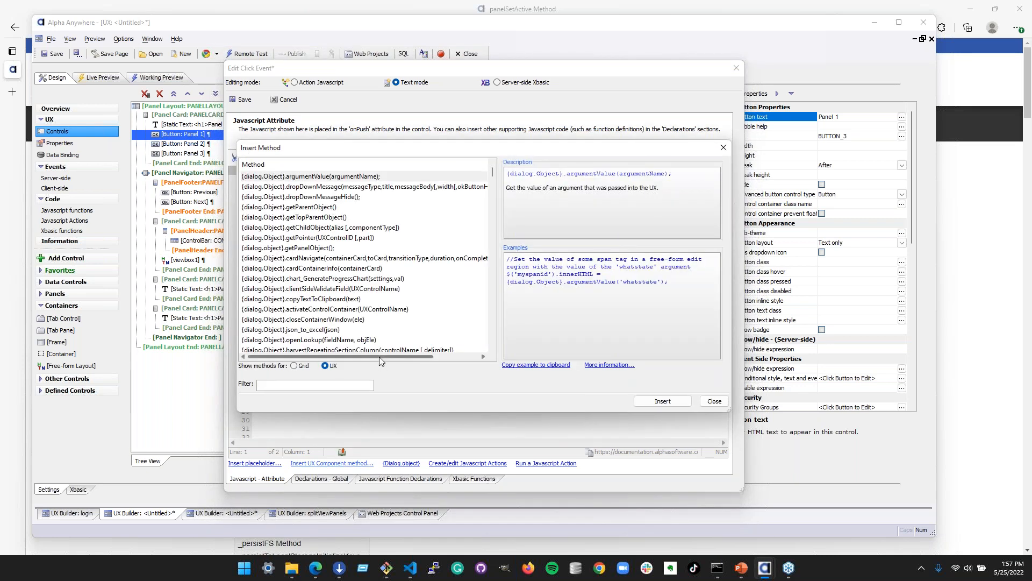
type("panel")
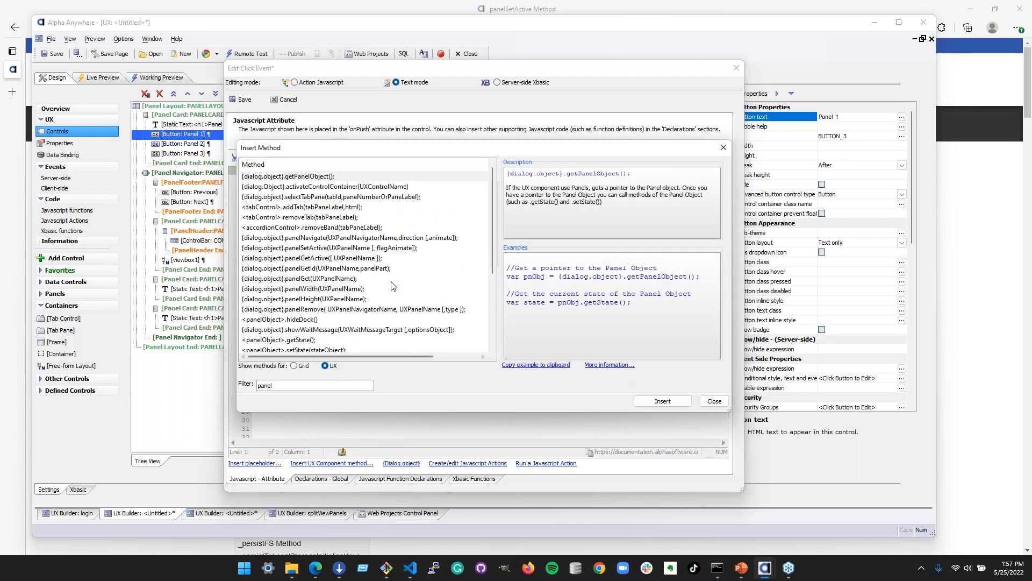
scroll(340, 277, "down", 2)
scroll(340, 277, "up", 2)
Look through the filtered methods, reading the descriptions of panelSetActive, panelGetActive, panelWidth, panelHeight and panelRemove
left_click(326, 249)
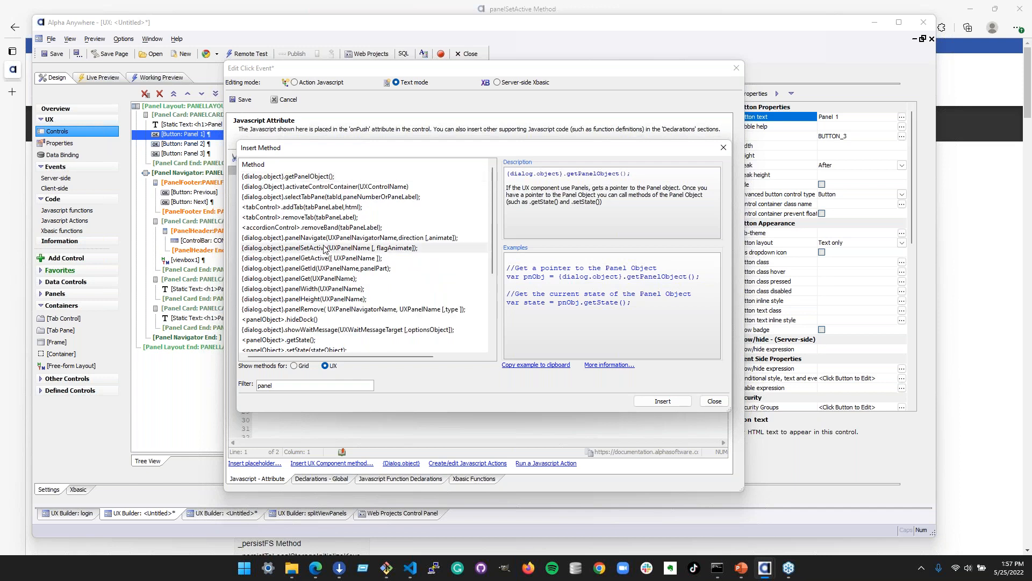
left_click(328, 259)
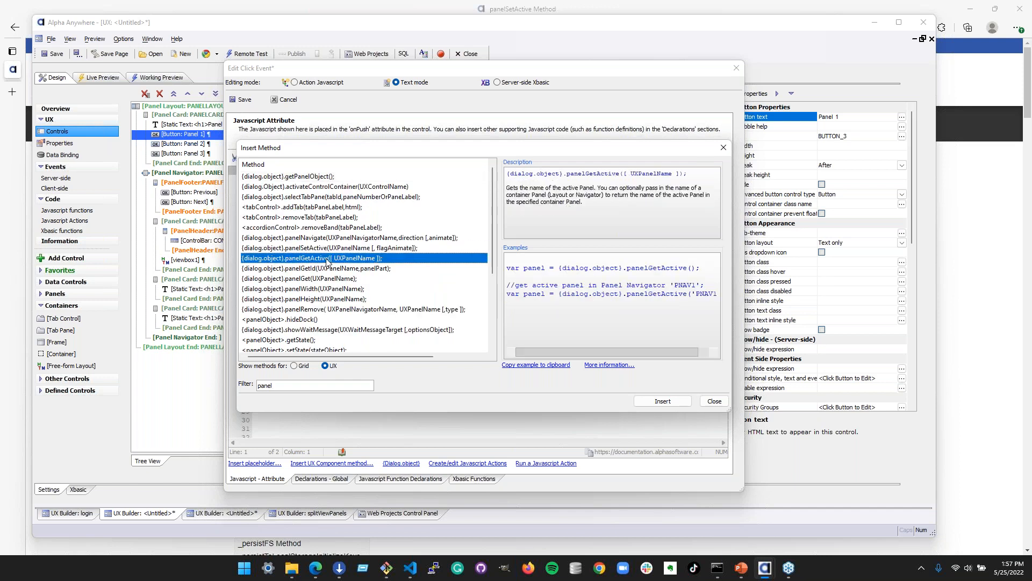
left_click(317, 289)
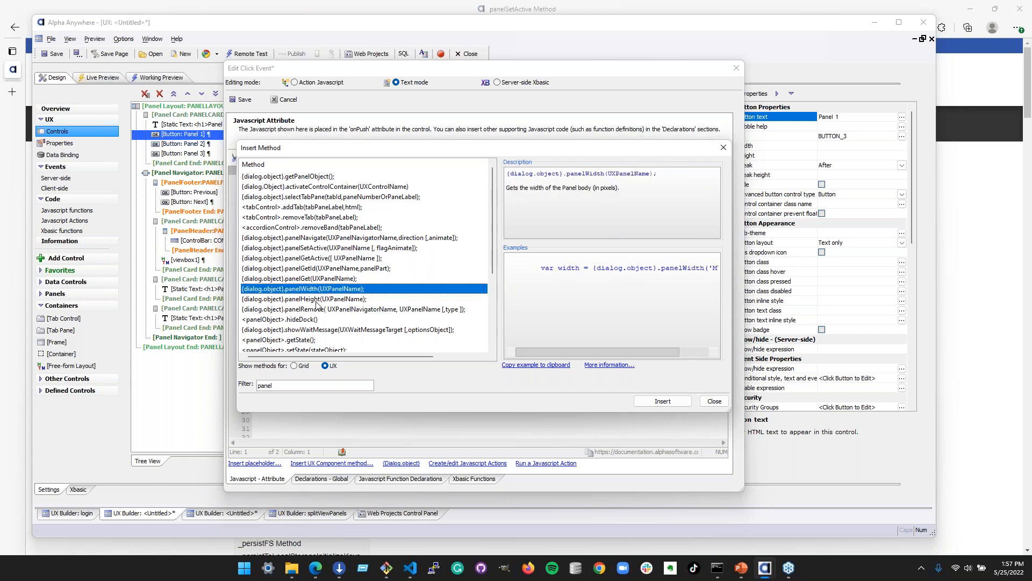
left_click(316, 299)
left_click(343, 311)
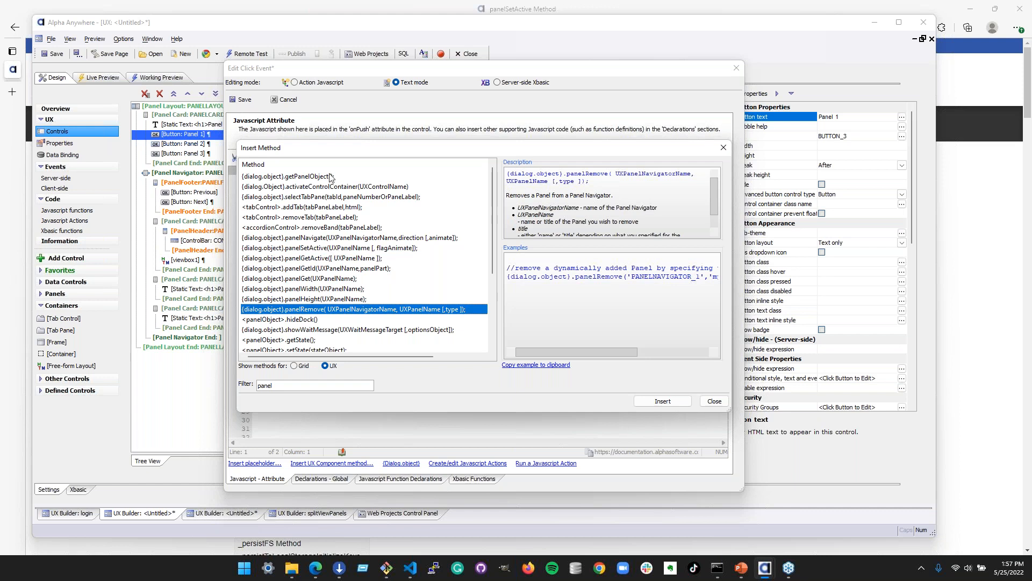
scroll(332, 290, "down", 4)
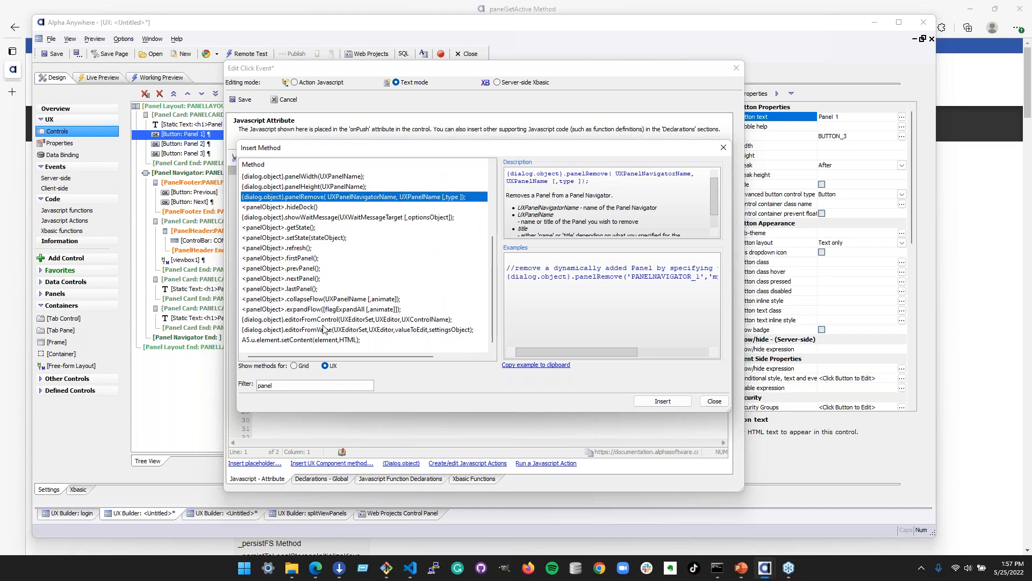
scroll(324, 329, "up", 3)
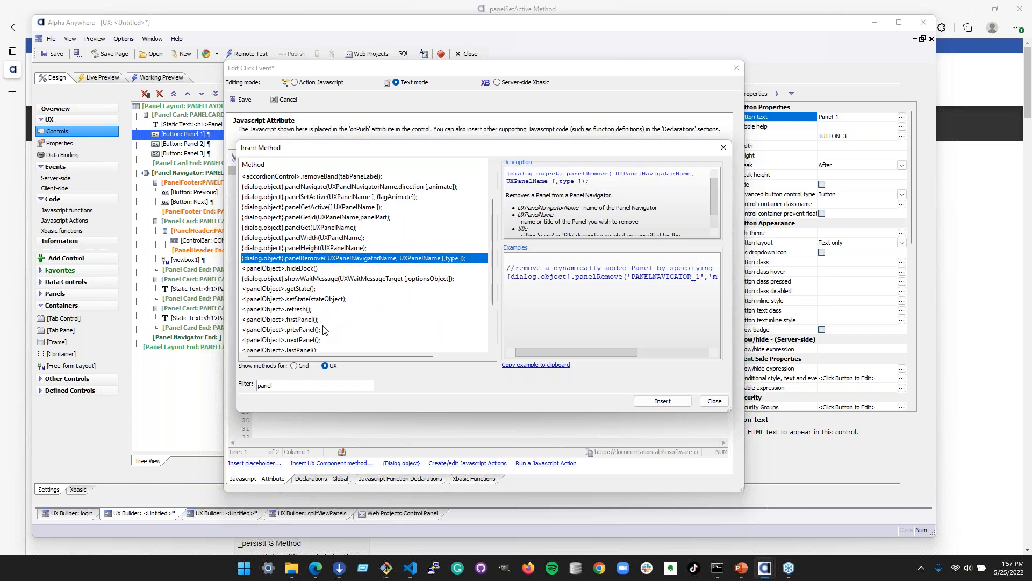
scroll(324, 329, "up", 1)
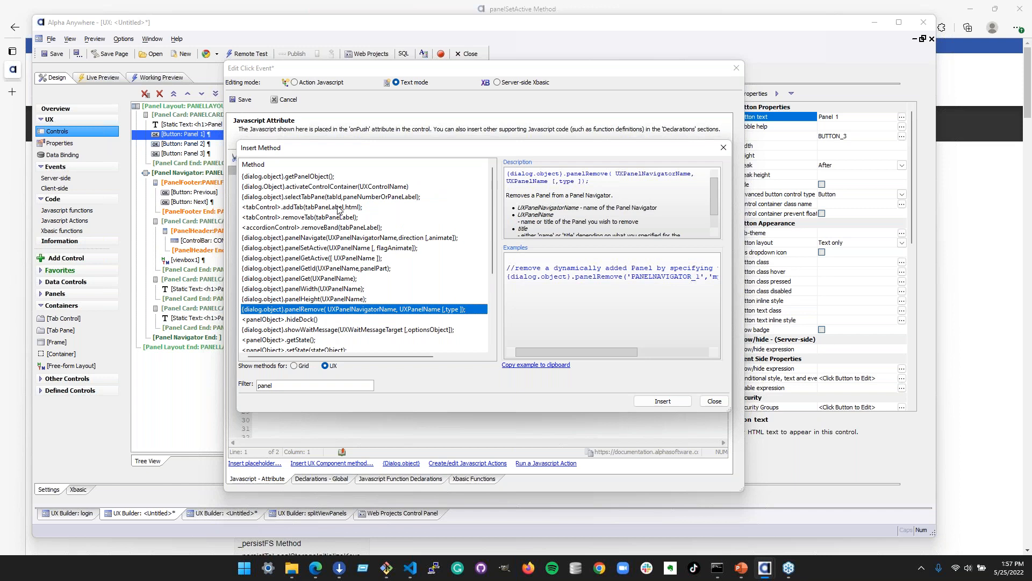
scroll(339, 304, "down", 4)
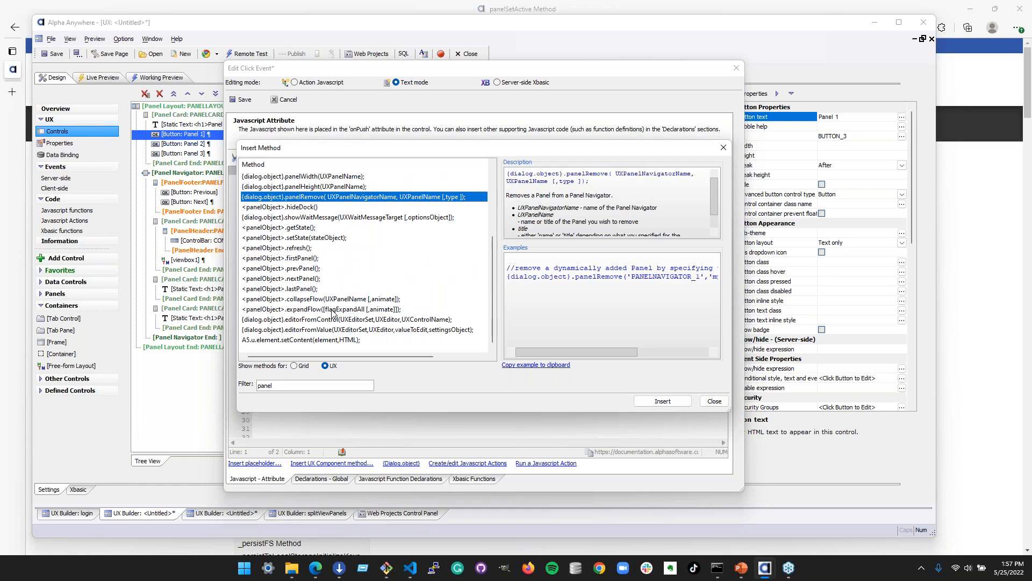
scroll(334, 312, "up", 4)
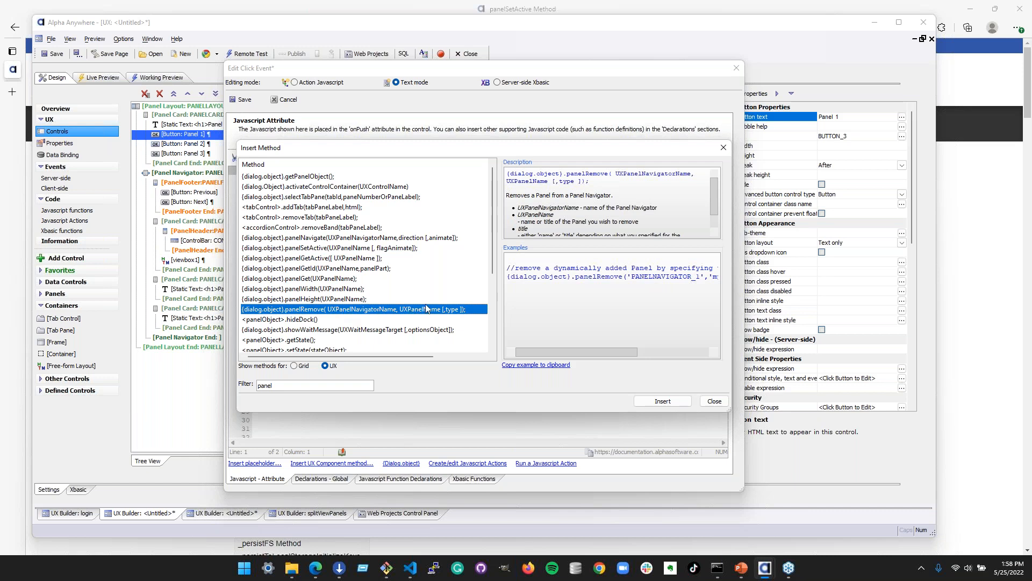
Close the method list and leave the text-mode JavaScript editor without saving changes
left_click(714, 401)
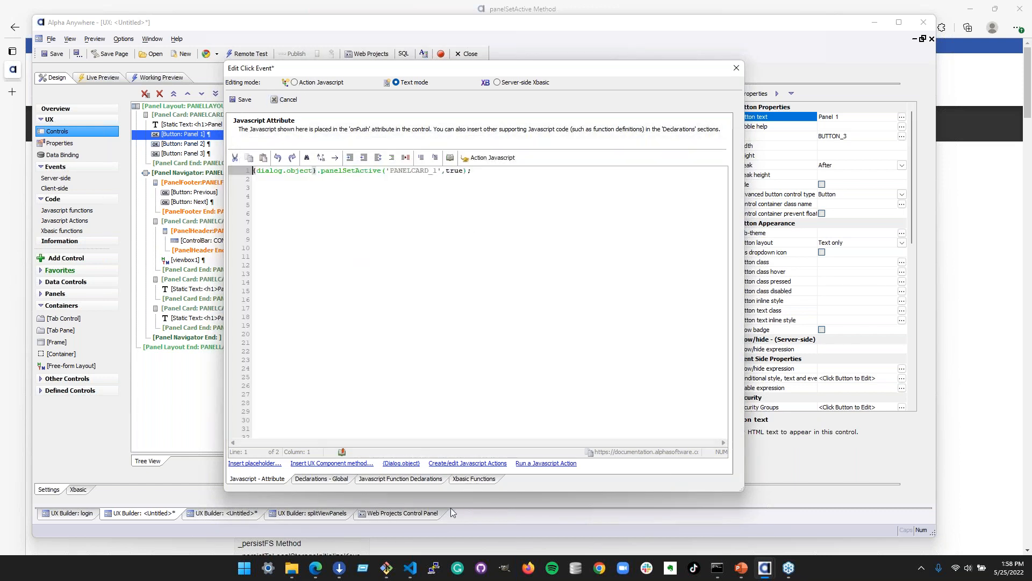
left_click(736, 68)
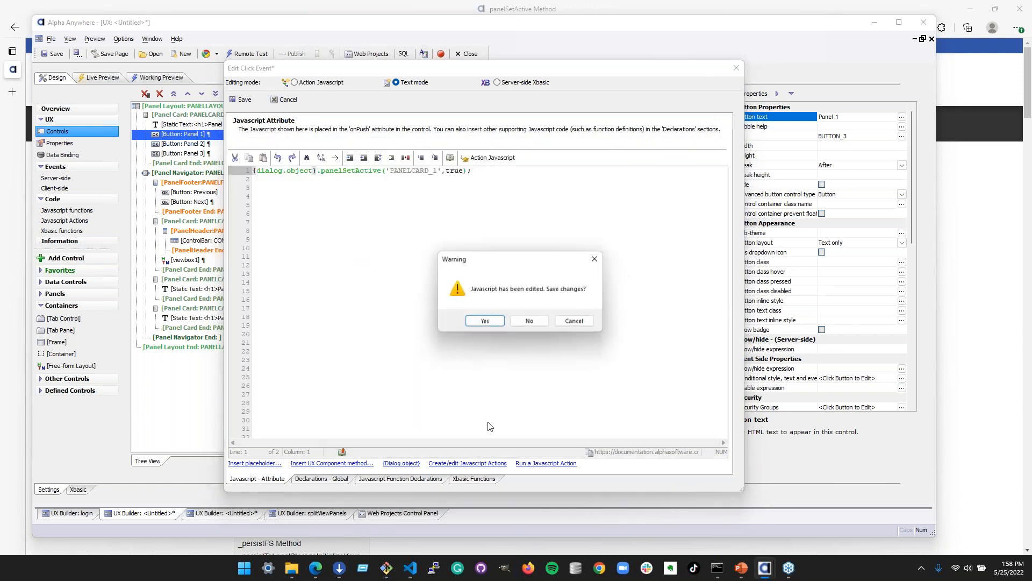
left_click(523, 321)
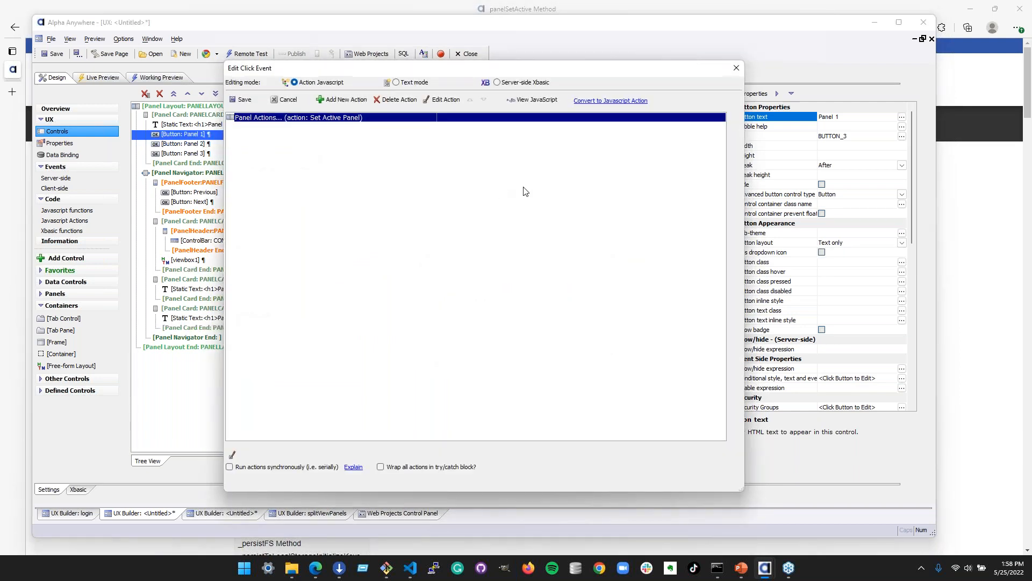
Open the Set Active Panel action, review the available Panel Action names, and cancel without changing it
double_click(369, 118)
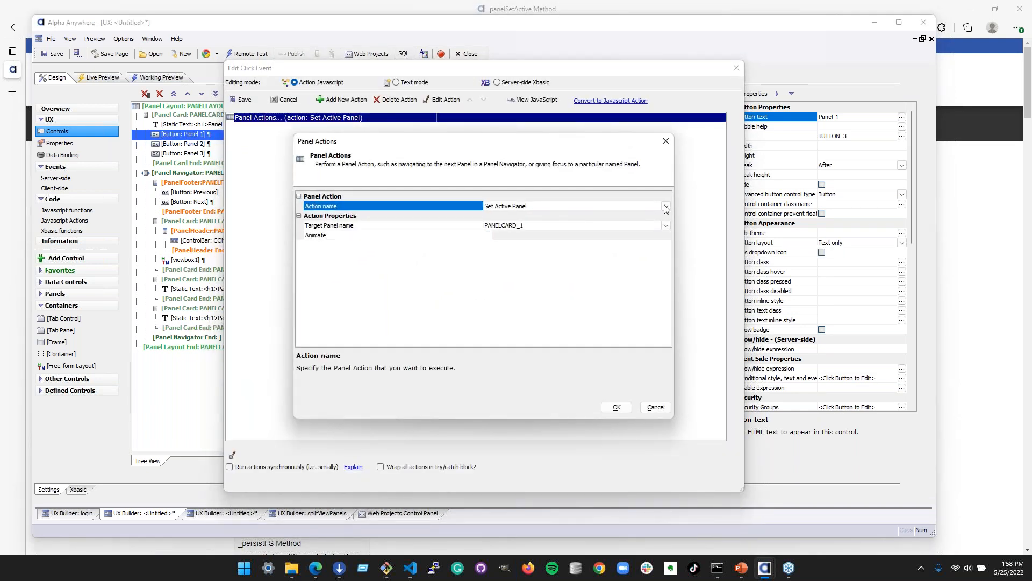
left_click(543, 207)
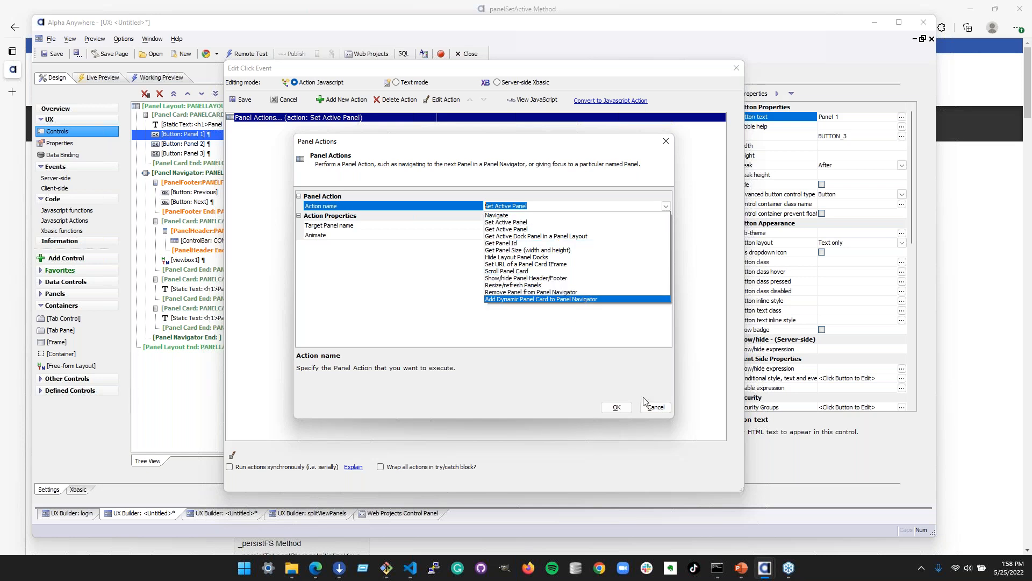
left_click(656, 410)
left_click(656, 409)
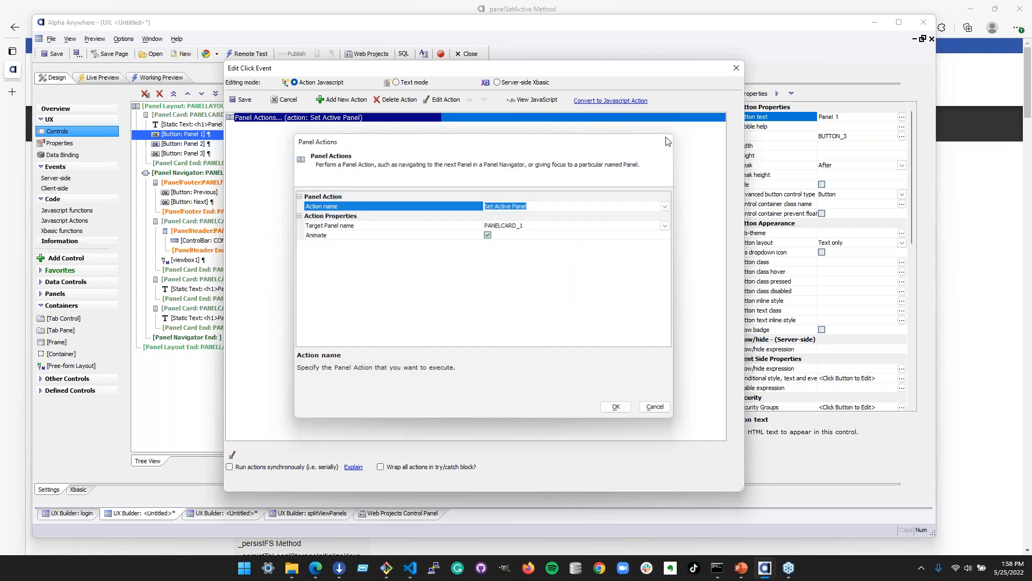
Switch to Microsoft Edge and open the UX methods page above the panelSetActive Method documentation
mouse_move(316, 570)
left_click(309, 514)
scroll(344, 387, "down", 7)
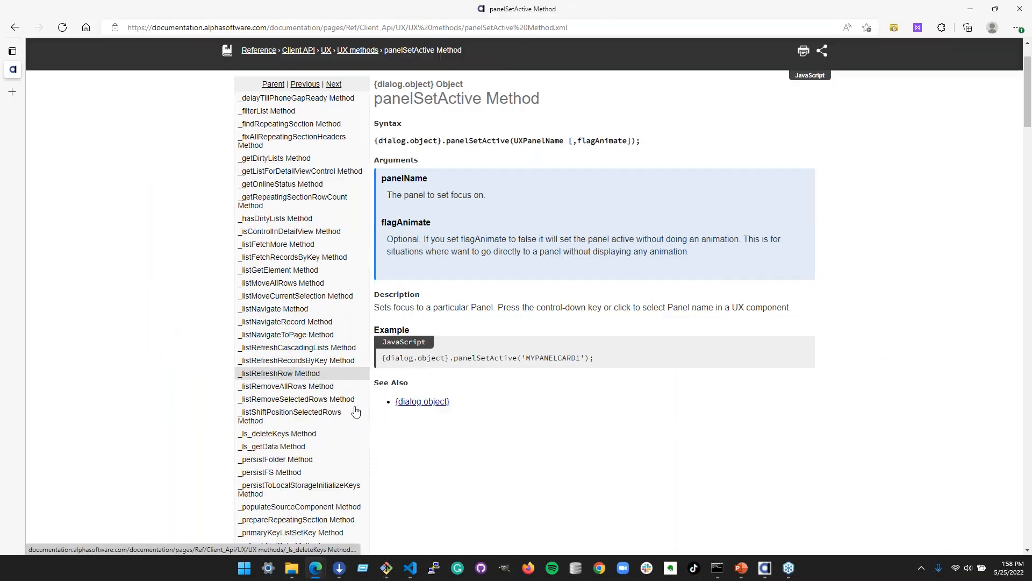
scroll(339, 406, "up", 8)
left_click(351, 123)
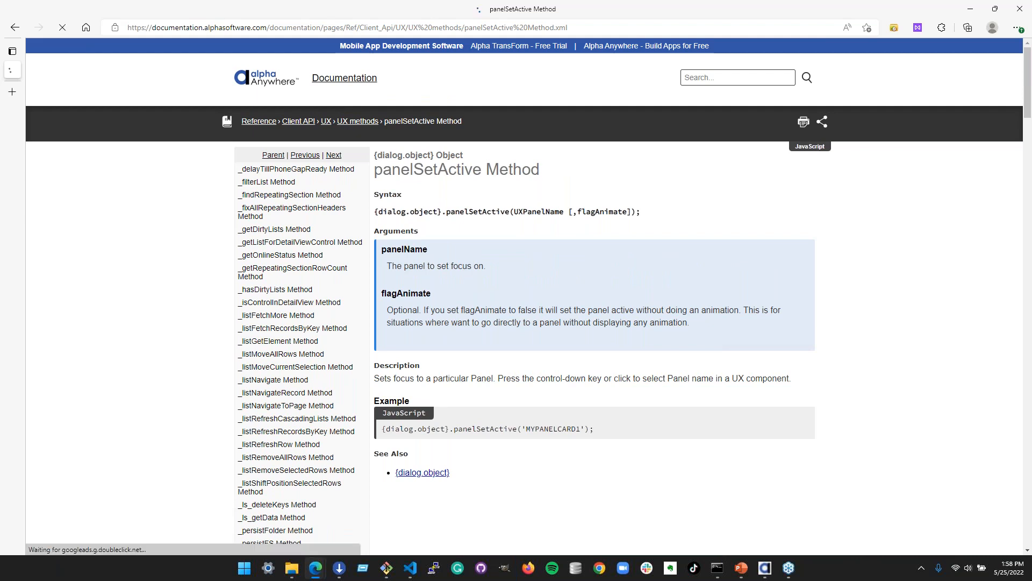
scroll(231, 391, "down", 10)
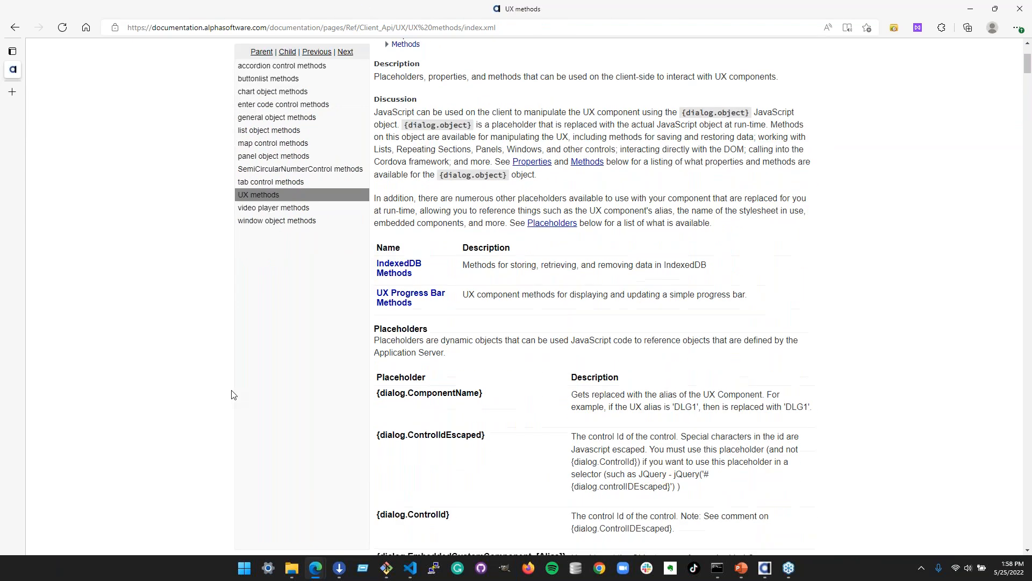
scroll(548, 355, "down", 2)
Search the UX Component Methods page for "panel" and look down to its Methods section
key("ctrl+f")
type("panel")
key("Return")
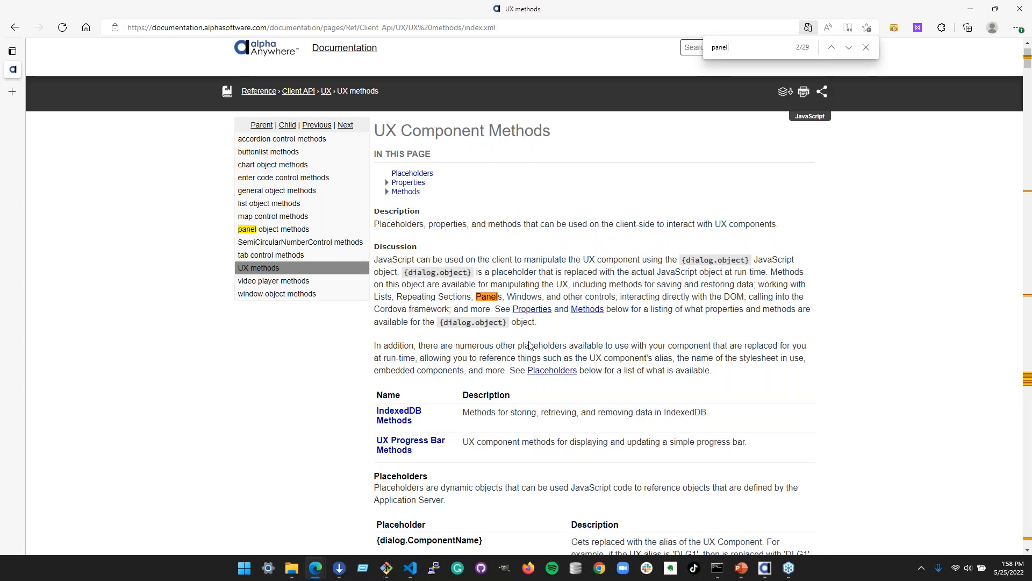
scroll(541, 347, "down", 12)
scroll(542, 362, "down", 10)
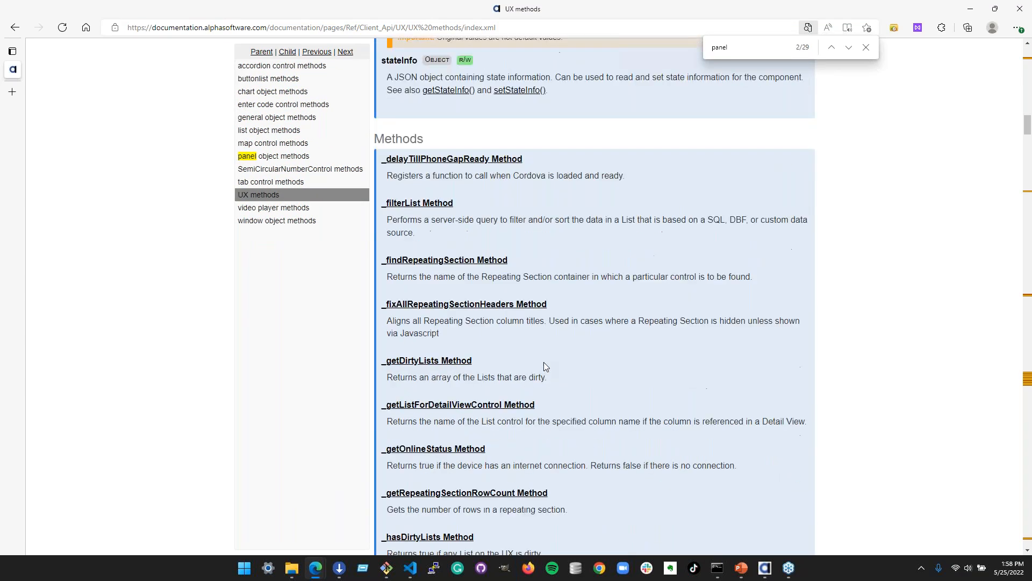
Step through the "panel" matches to the group of panel methods and read them from panelGet to panelWidth
left_click(849, 48)
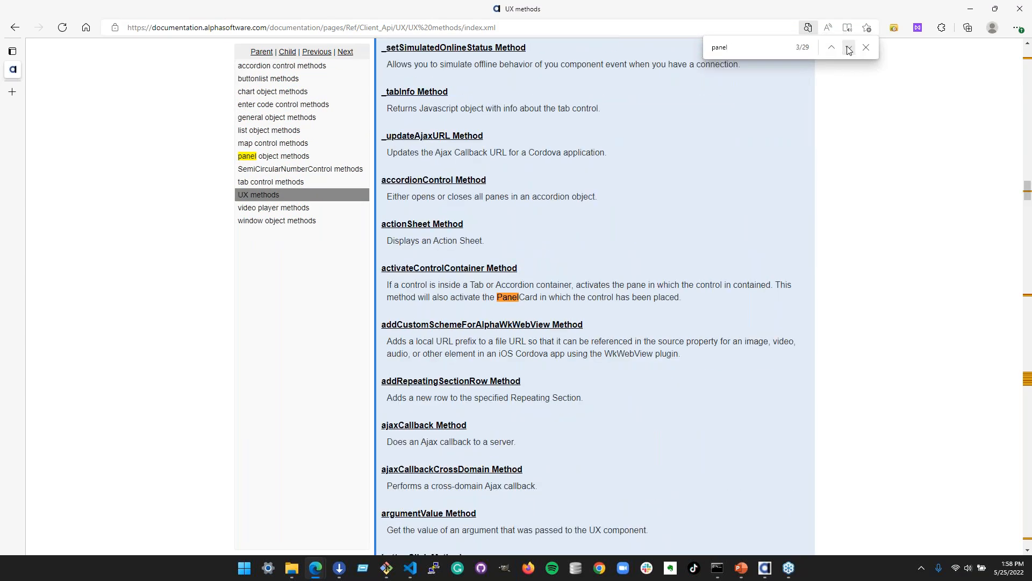
left_click(849, 47)
scroll(685, 286, "down", 3)
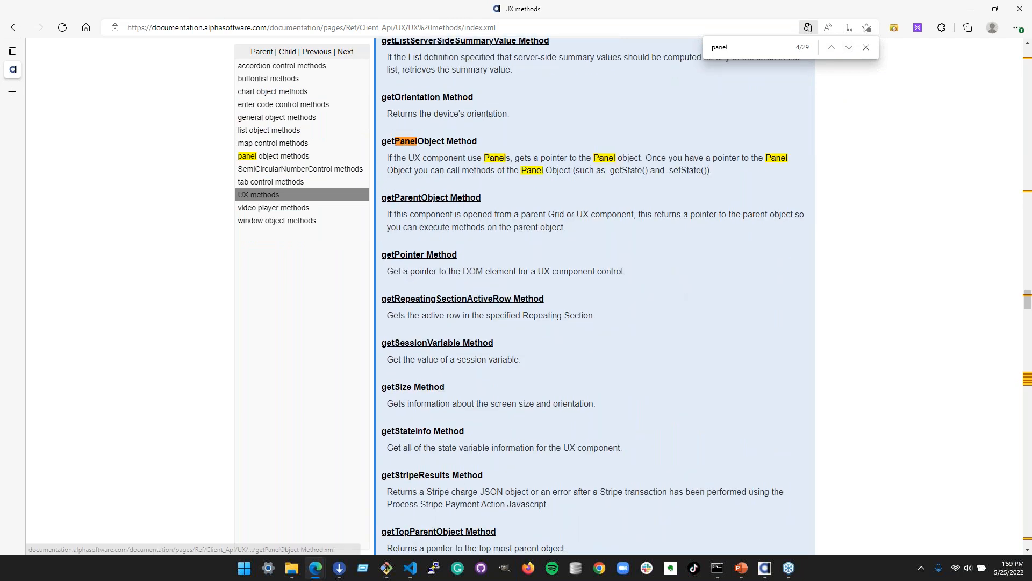
double_click(848, 49)
double_click(848, 49)
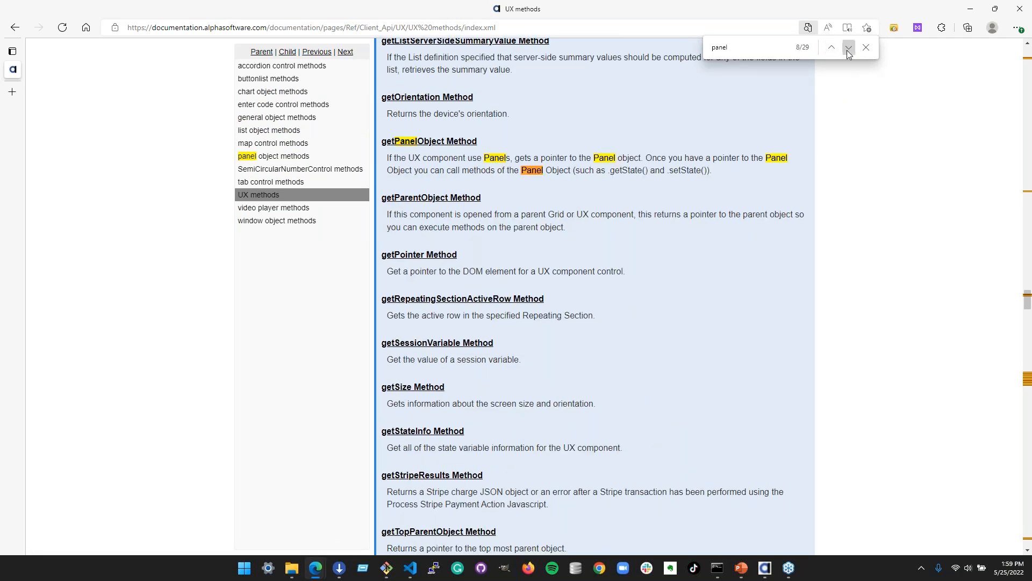
left_click(848, 48)
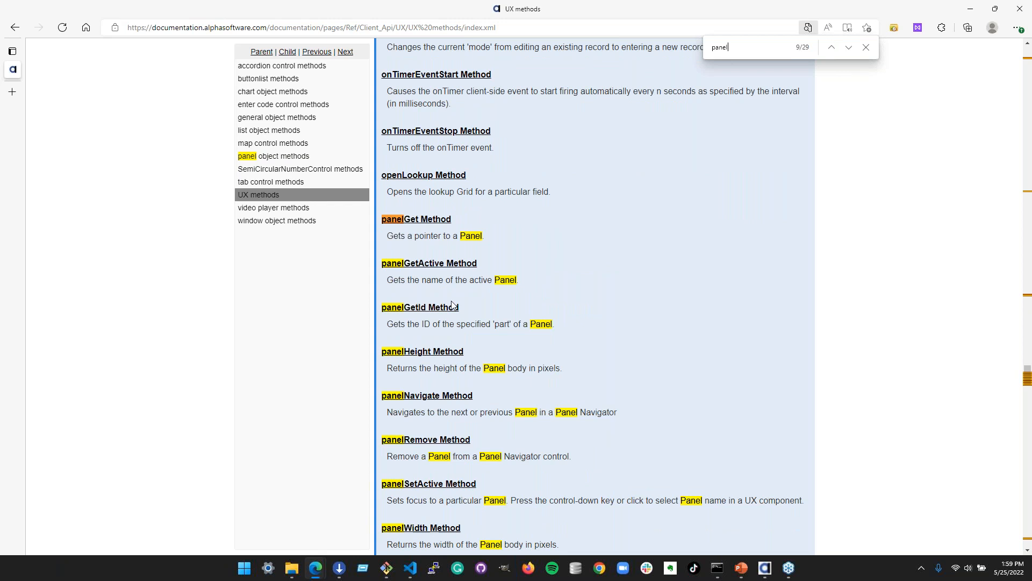
scroll(419, 291, "down", 1)
scroll(446, 301, "down", 3)
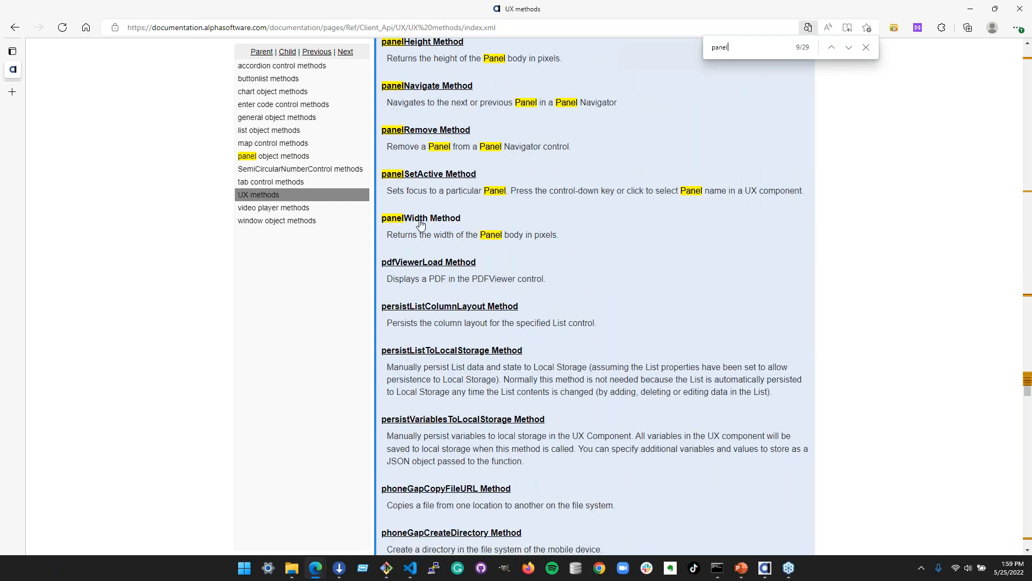
Read the Panel Object Methods page, highlighting its panelGet example code, and open the parent UX Component Client-Side API page
left_click(263, 161)
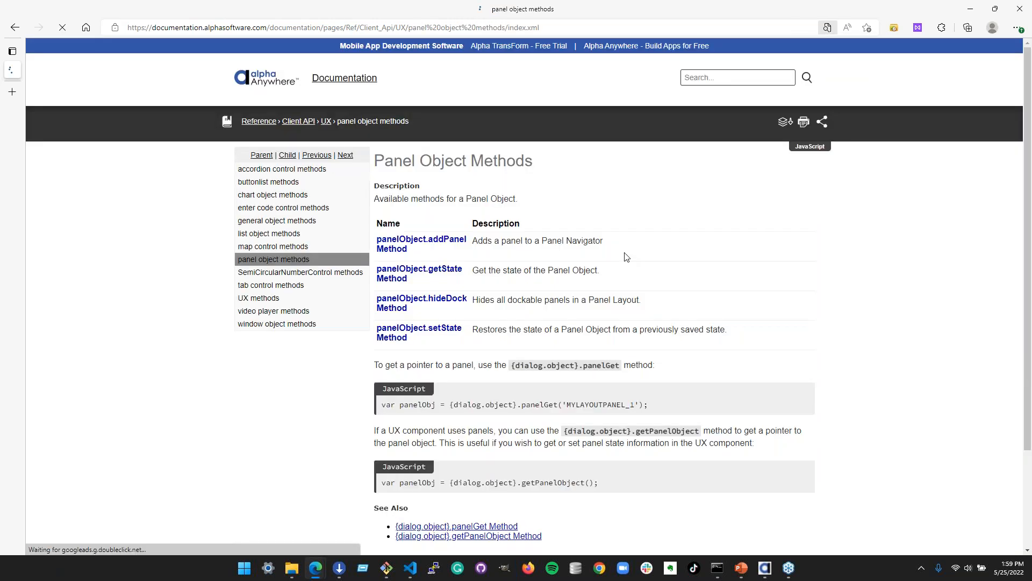
scroll(693, 285, "down", 2)
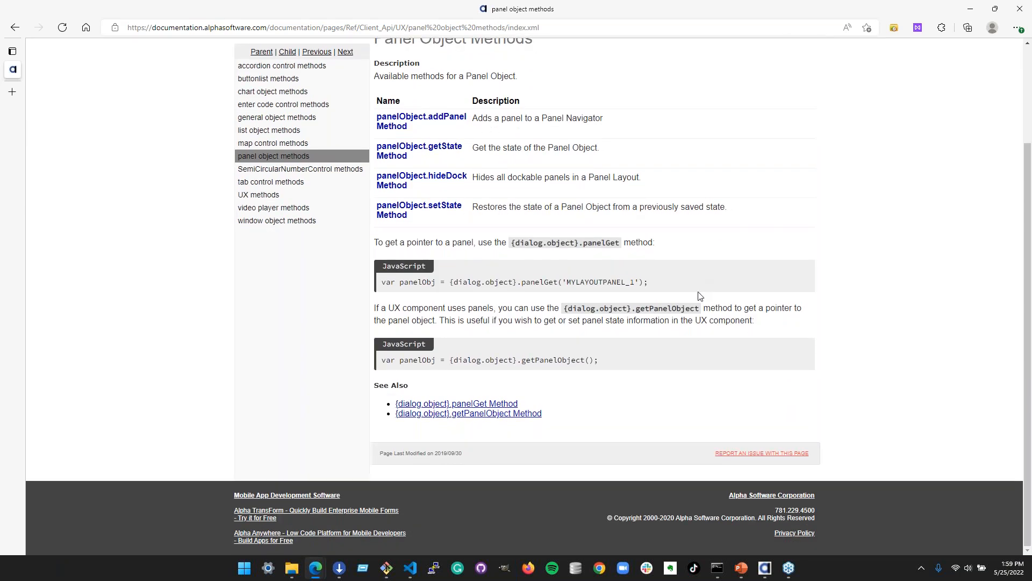
left_click_drag(518, 282, 718, 280)
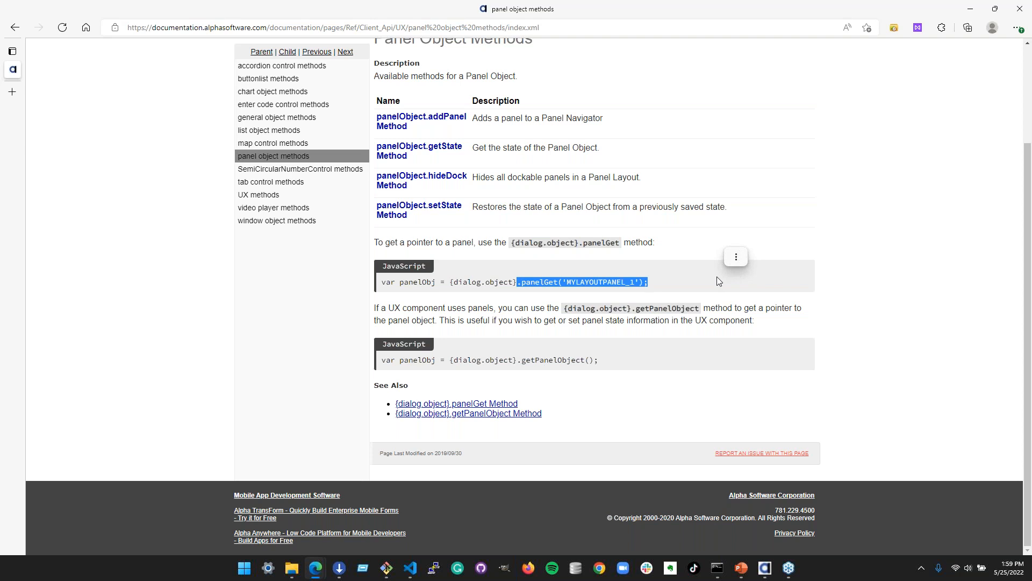
scroll(526, 331, "up", 2)
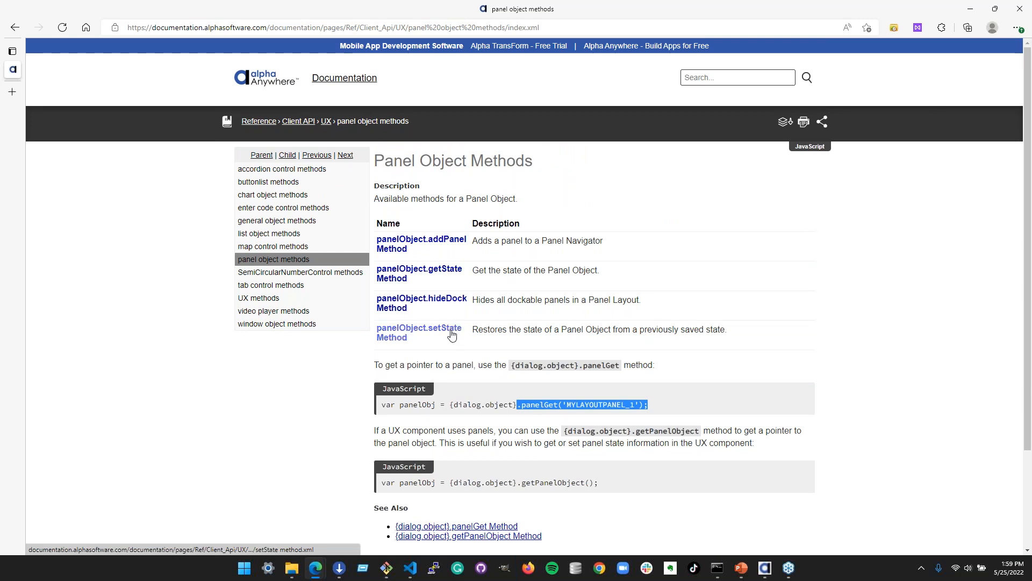
scroll(500, 443, "down", 2)
scroll(500, 441, "up", 2)
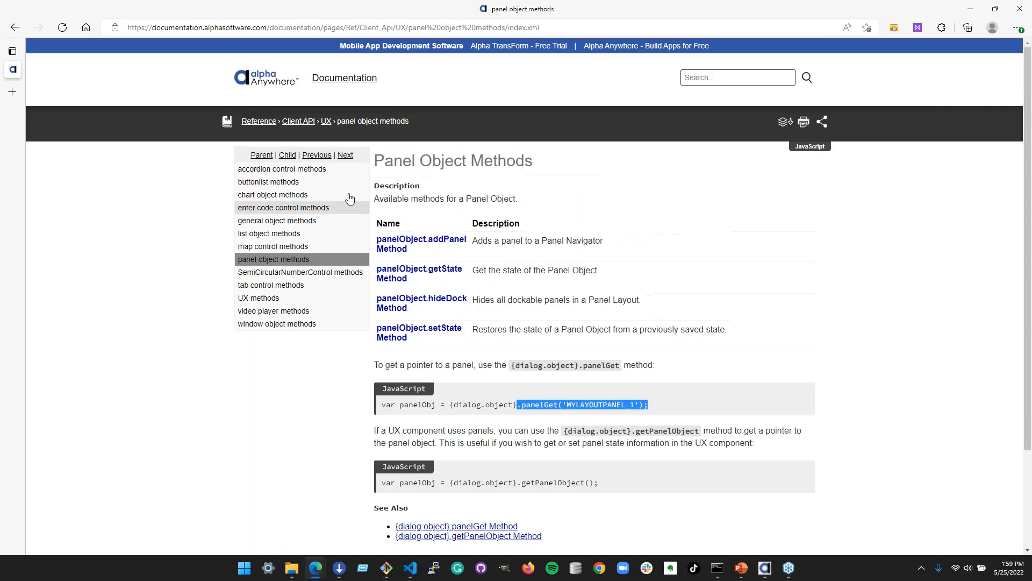
left_click(325, 121)
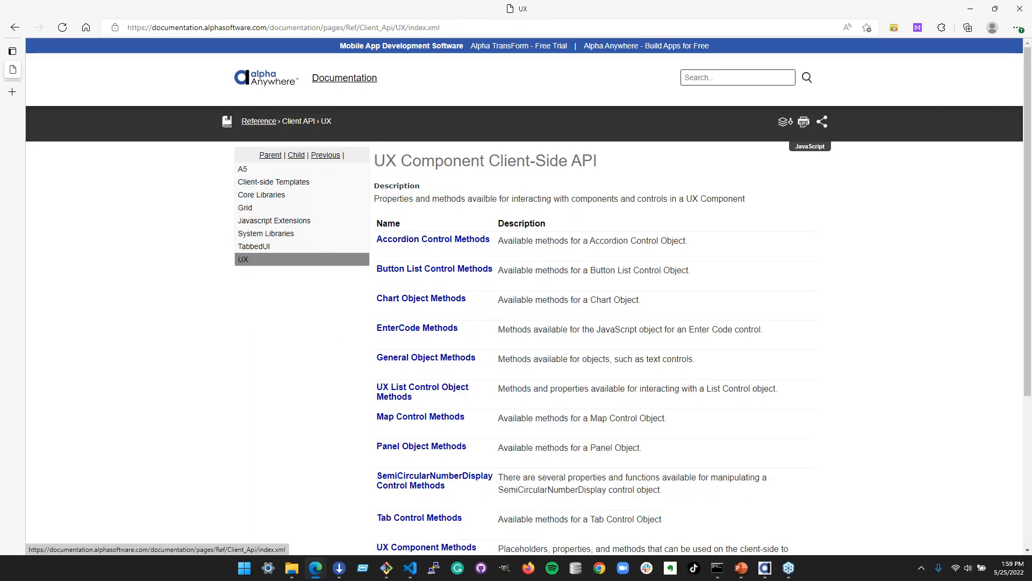
Open the PanelCard Class page from the A5 Namespace section of the Client API documentation and copy its web address
left_click(299, 122)
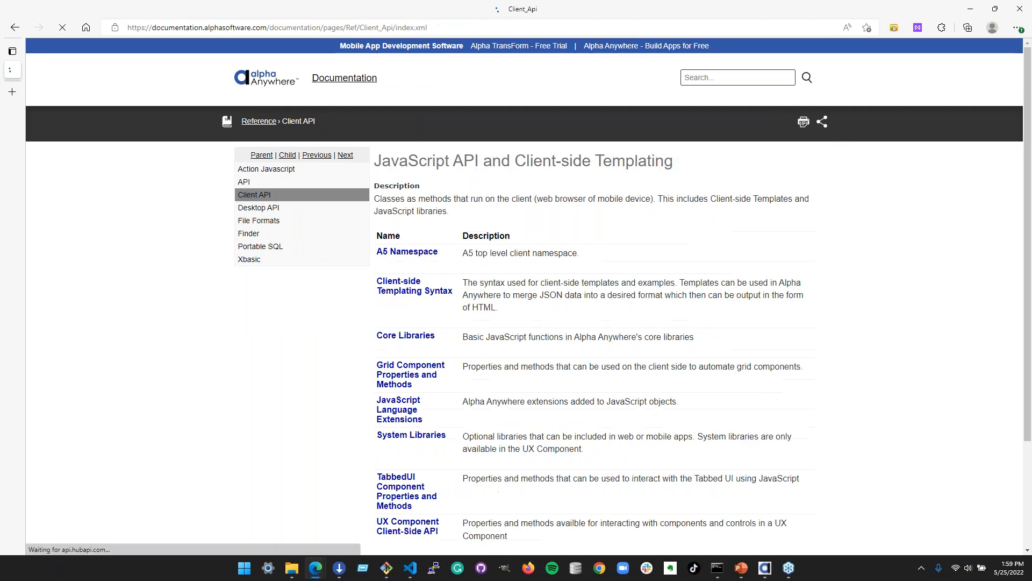
left_click(404, 256)
scroll(434, 347, "down", 4)
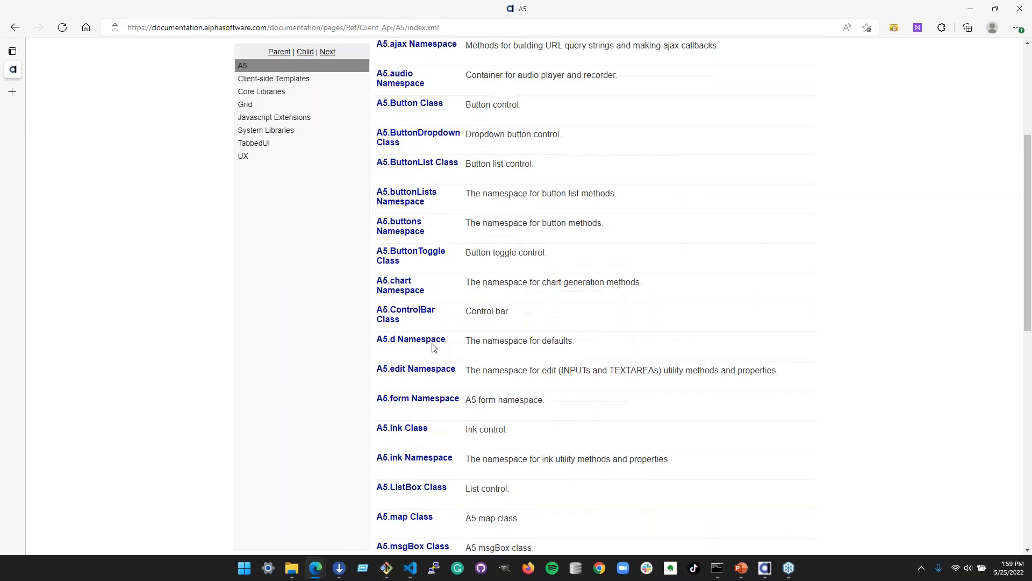
scroll(433, 347, "down", 4)
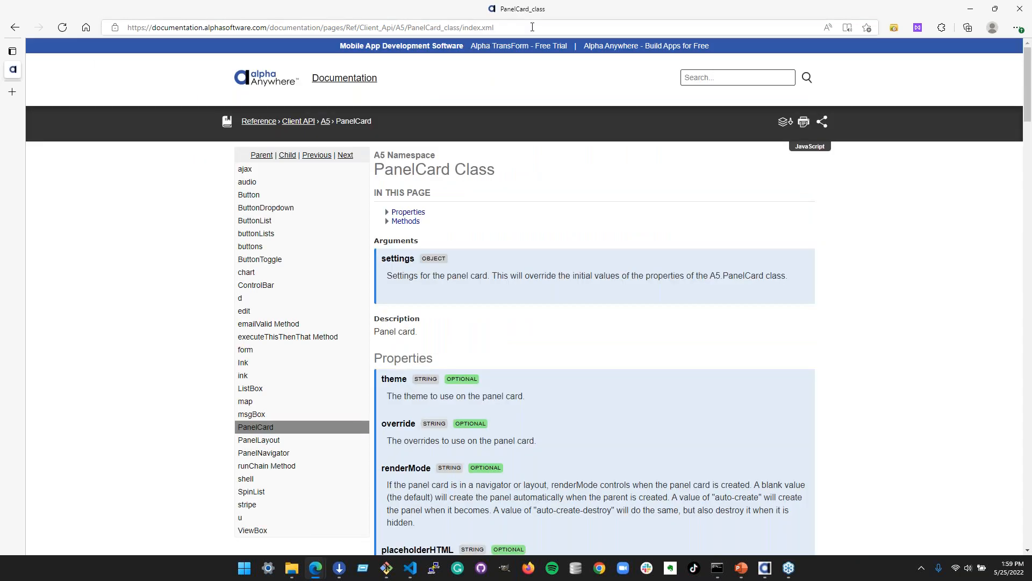
left_click(532, 27)
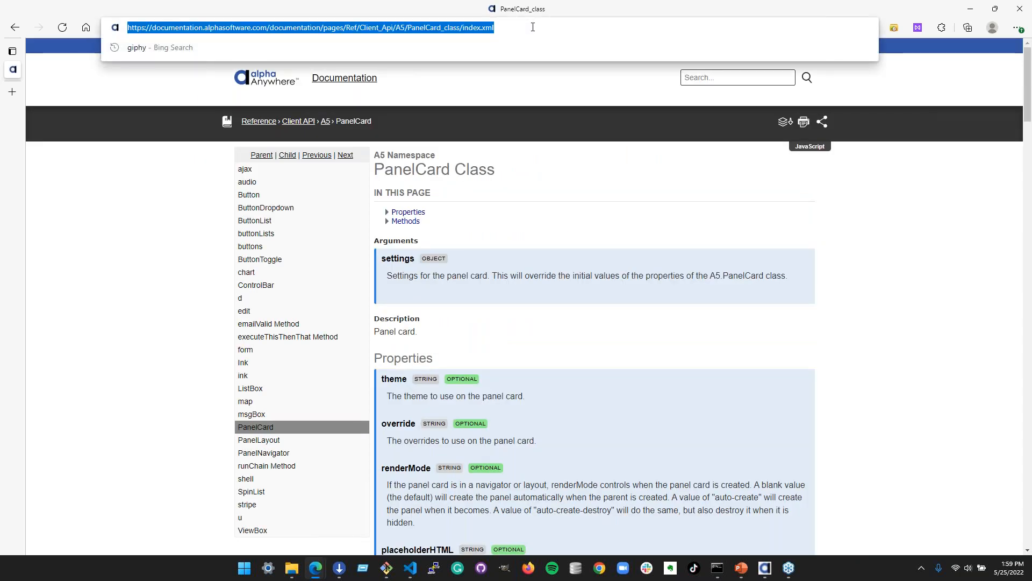
key("alt+Tab")
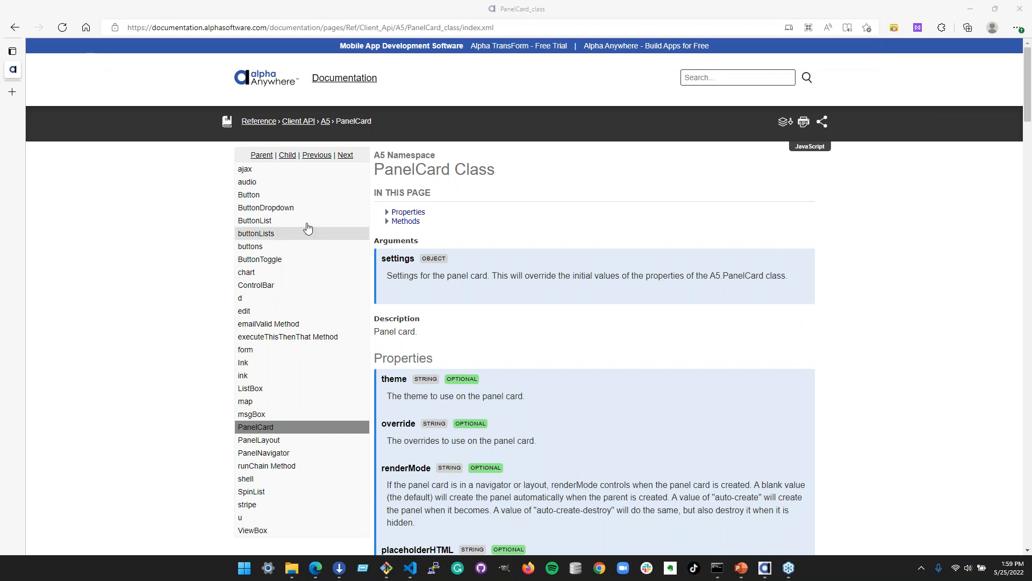
Return to the A5 Namespace list, open the PanelLayout Class page and copy its web address
left_click(10, 32)
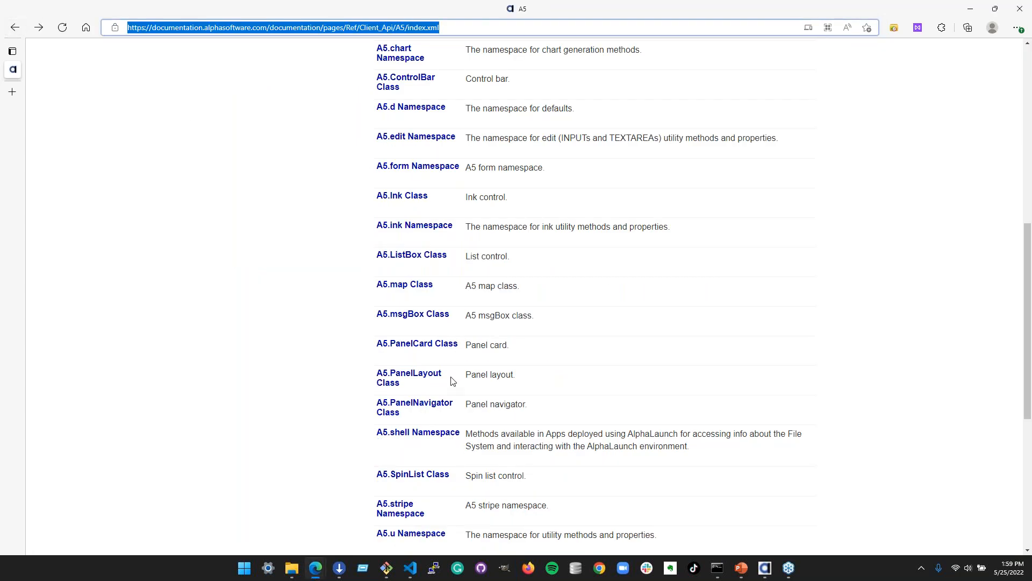
left_click(426, 379)
left_click(558, 32)
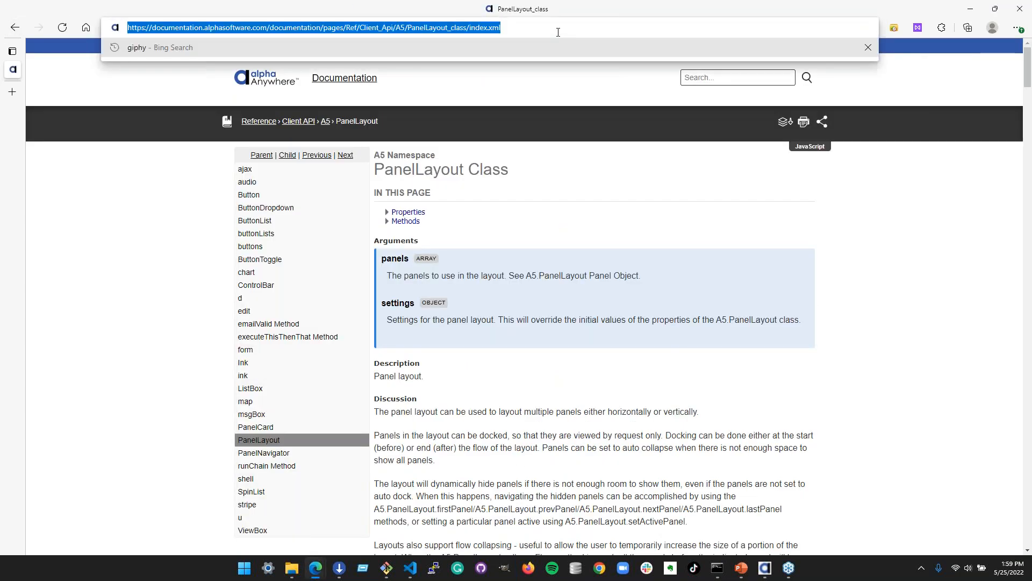
key("alt+Tab")
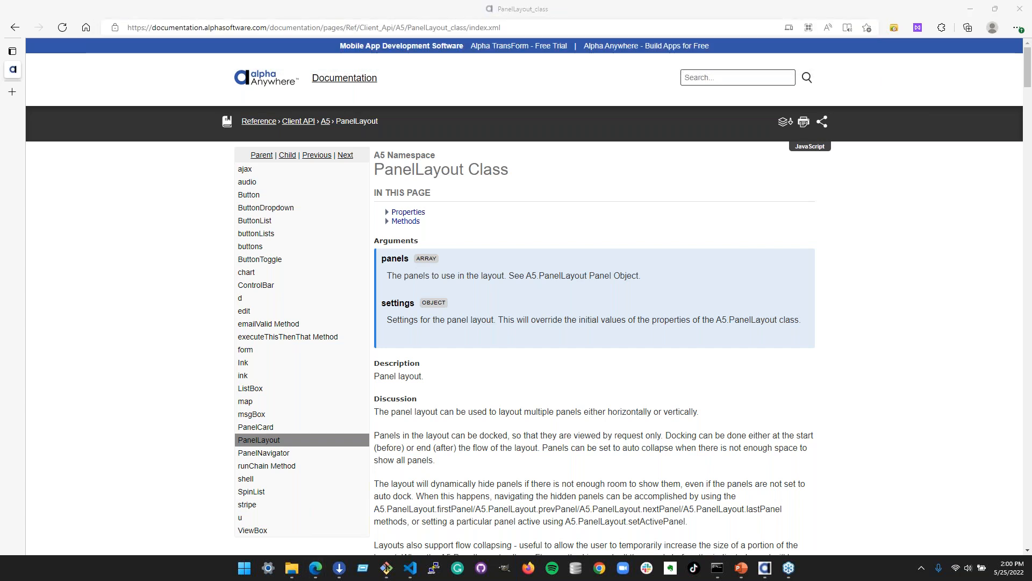
Open the PanelNavigator Class documentation page and copy its web address
left_click(288, 453)
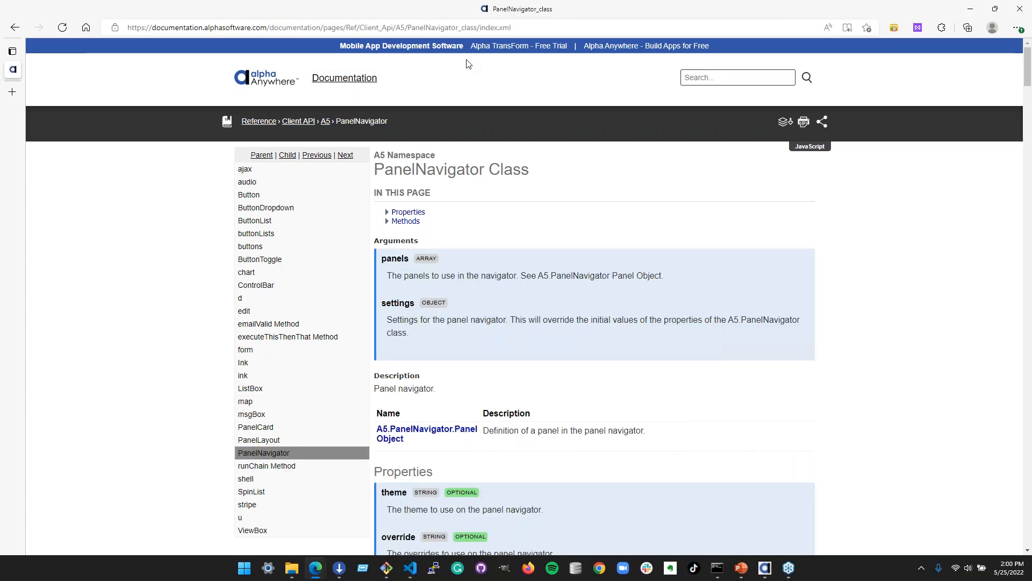
key("ctrl+l")
key("alt+Tab")
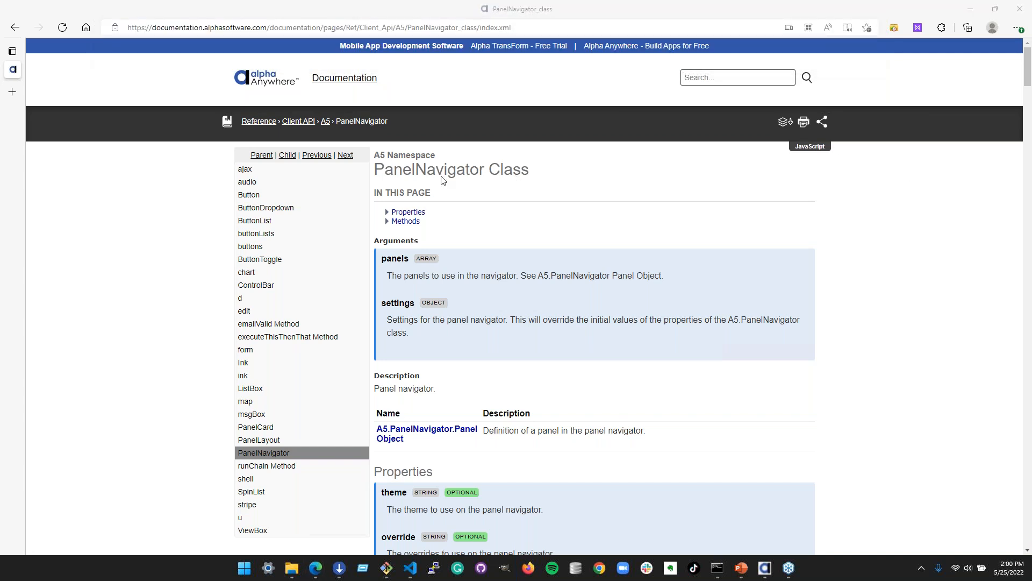
Go up to the Client API overview, open the UX Component Client-Side API page and copy its web address
left_click(310, 122)
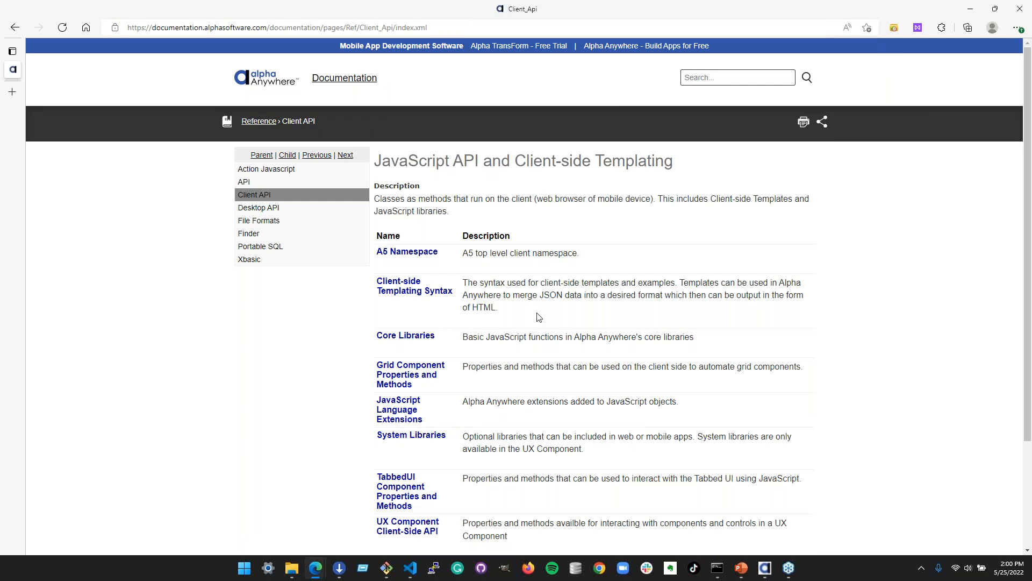
scroll(556, 416, "down", 3)
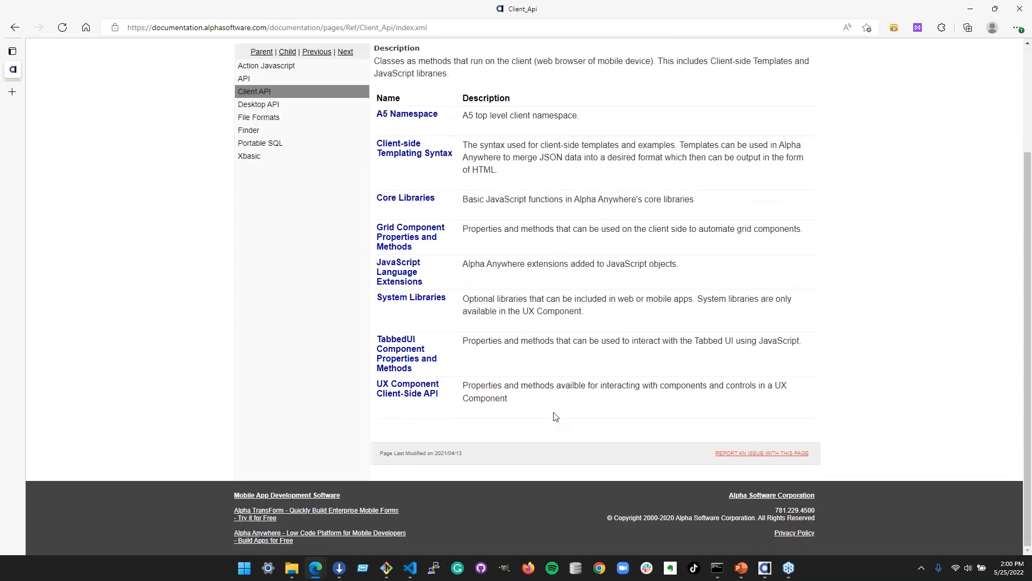
left_click(396, 395)
left_click(613, 22)
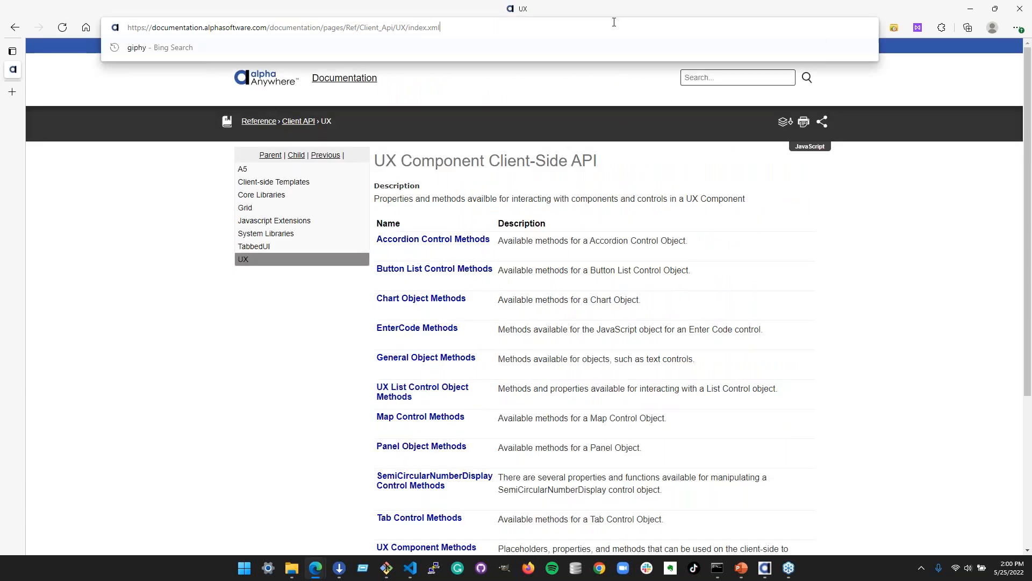
key("ctrl+a")
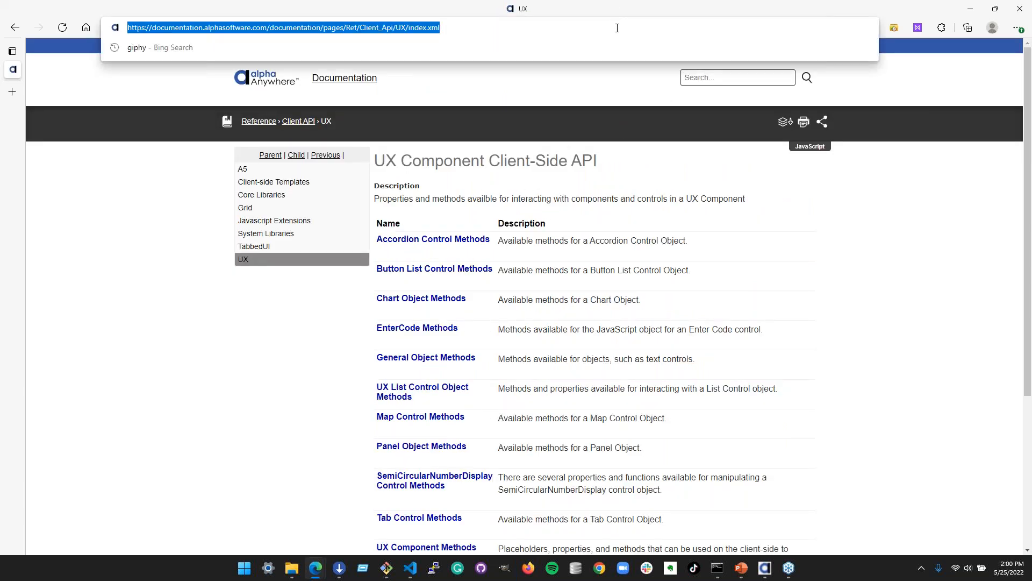
key("alt+Tab")
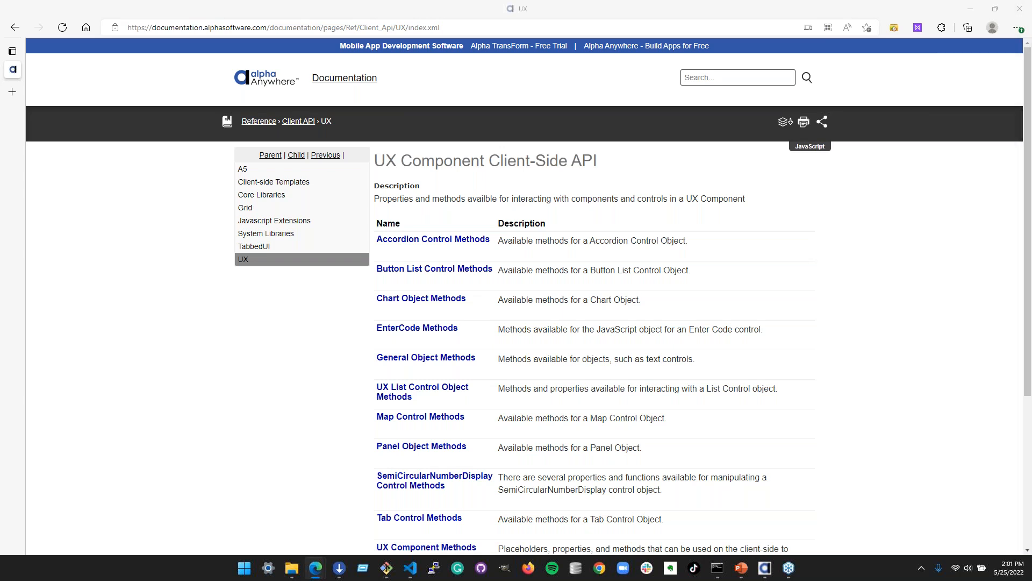
Bring in the Alpha Software Message Board window, maximize it and open the Mobile & Browser Applications forum
left_click_drag(1027, 367, 129, 368)
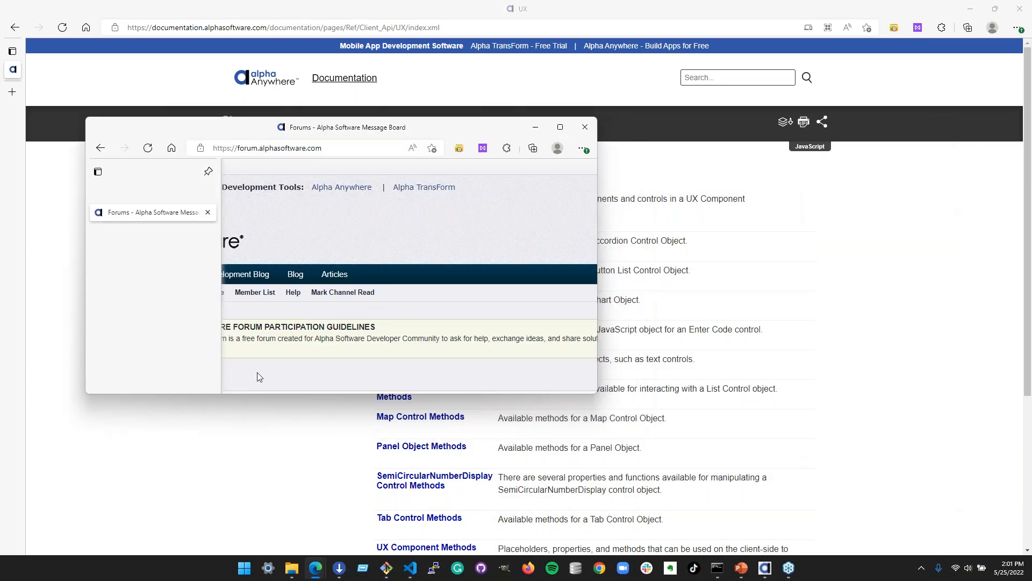
left_click(555, 127)
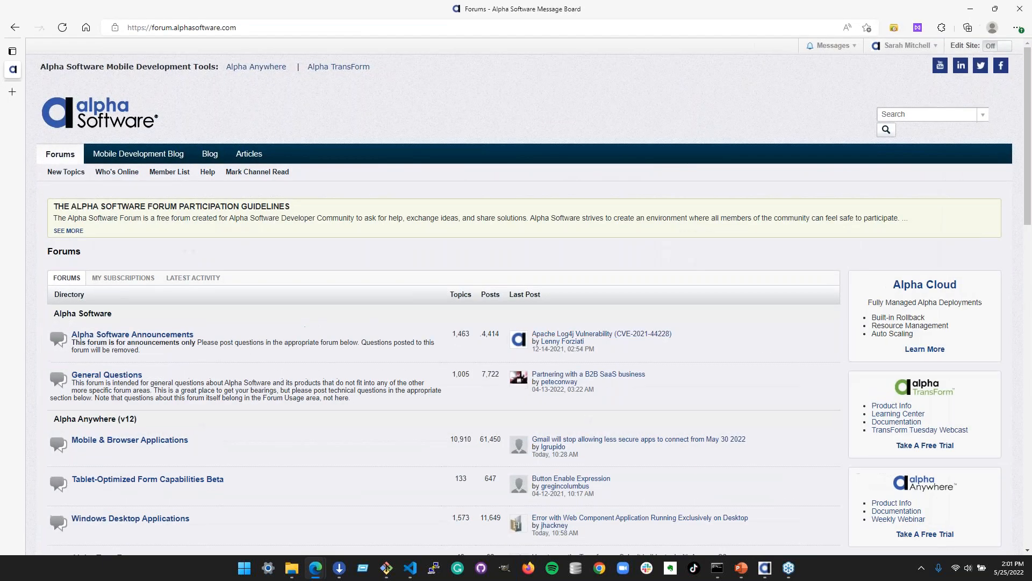
scroll(403, 321, "down", 2)
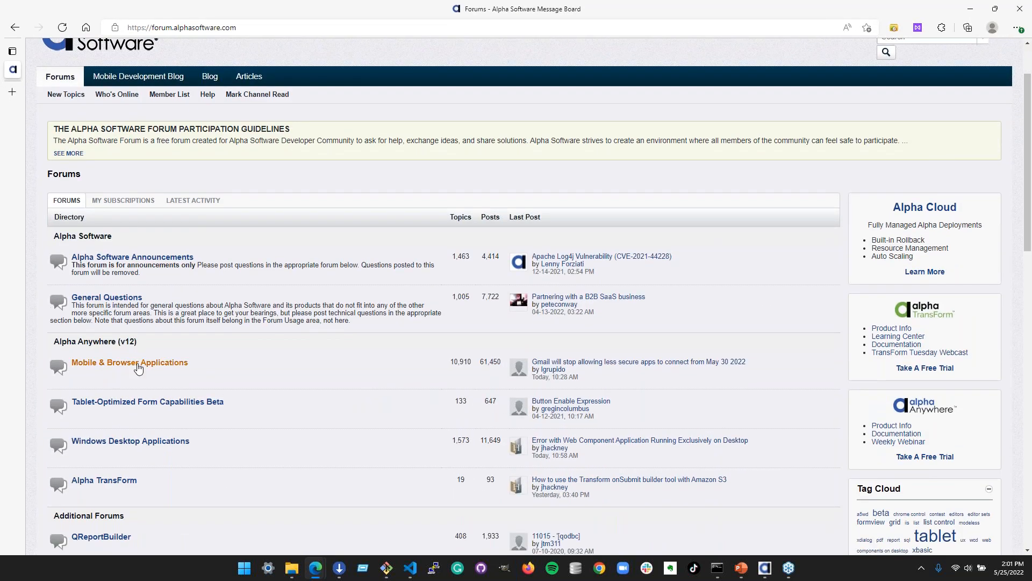
left_click(139, 365)
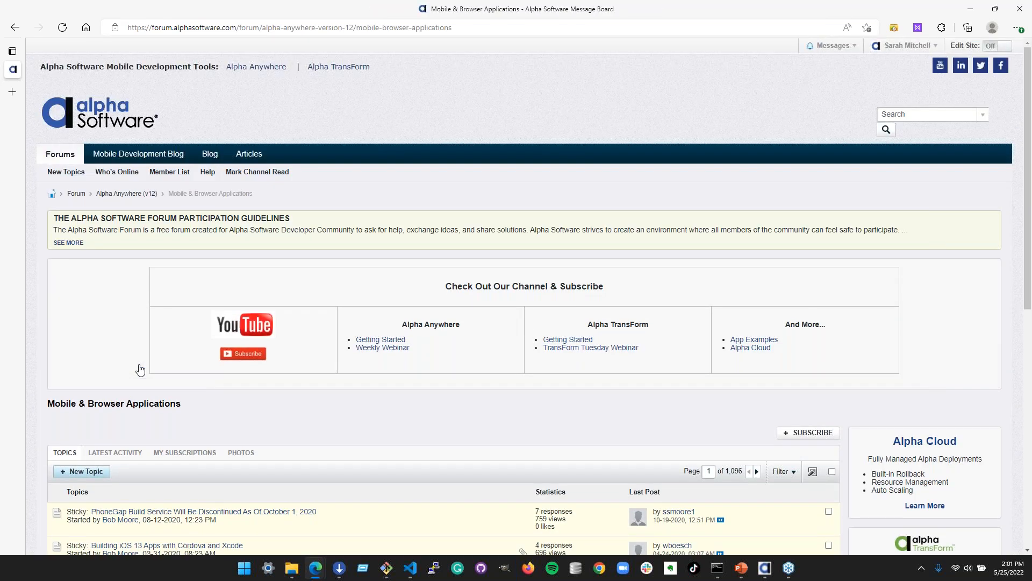